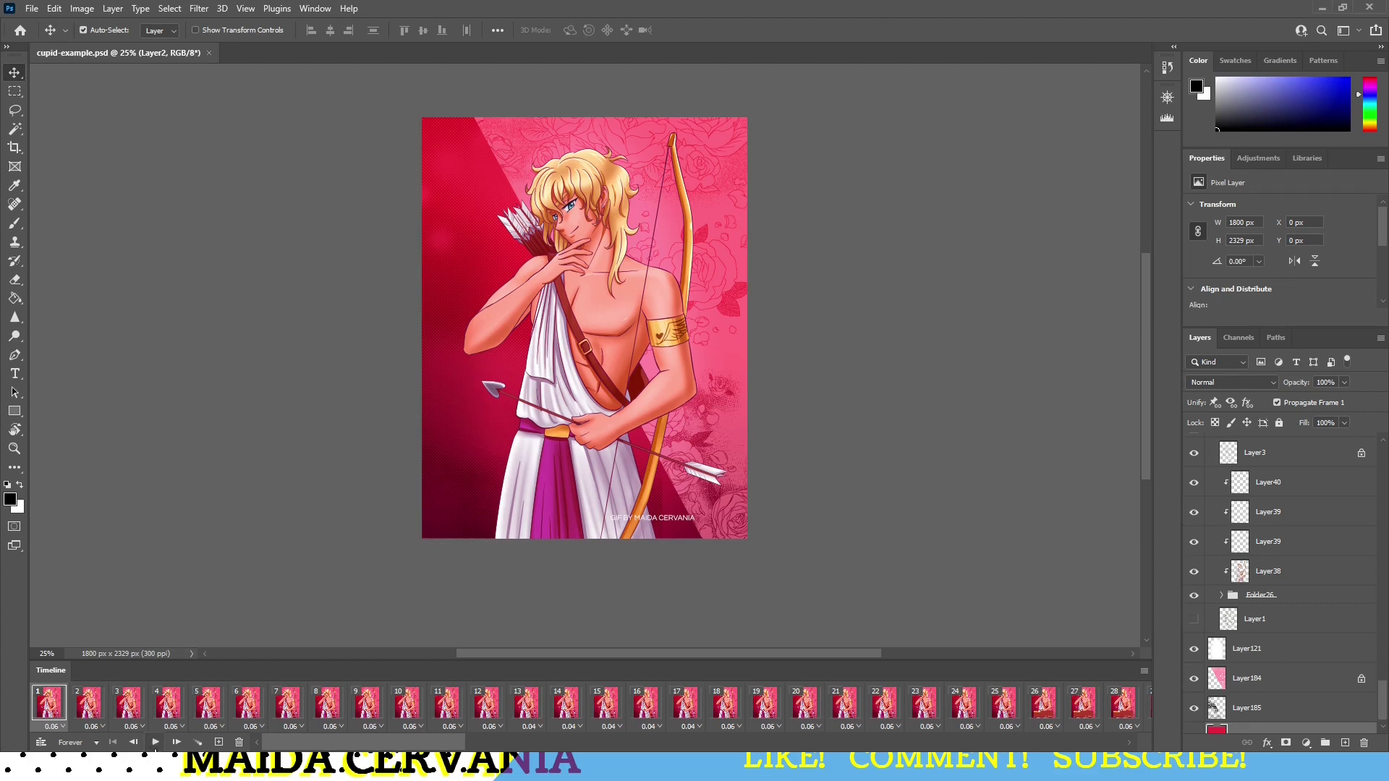
Step: Play the cupid animation for a preview, stop it and return to the first frame
left_click(155, 743)
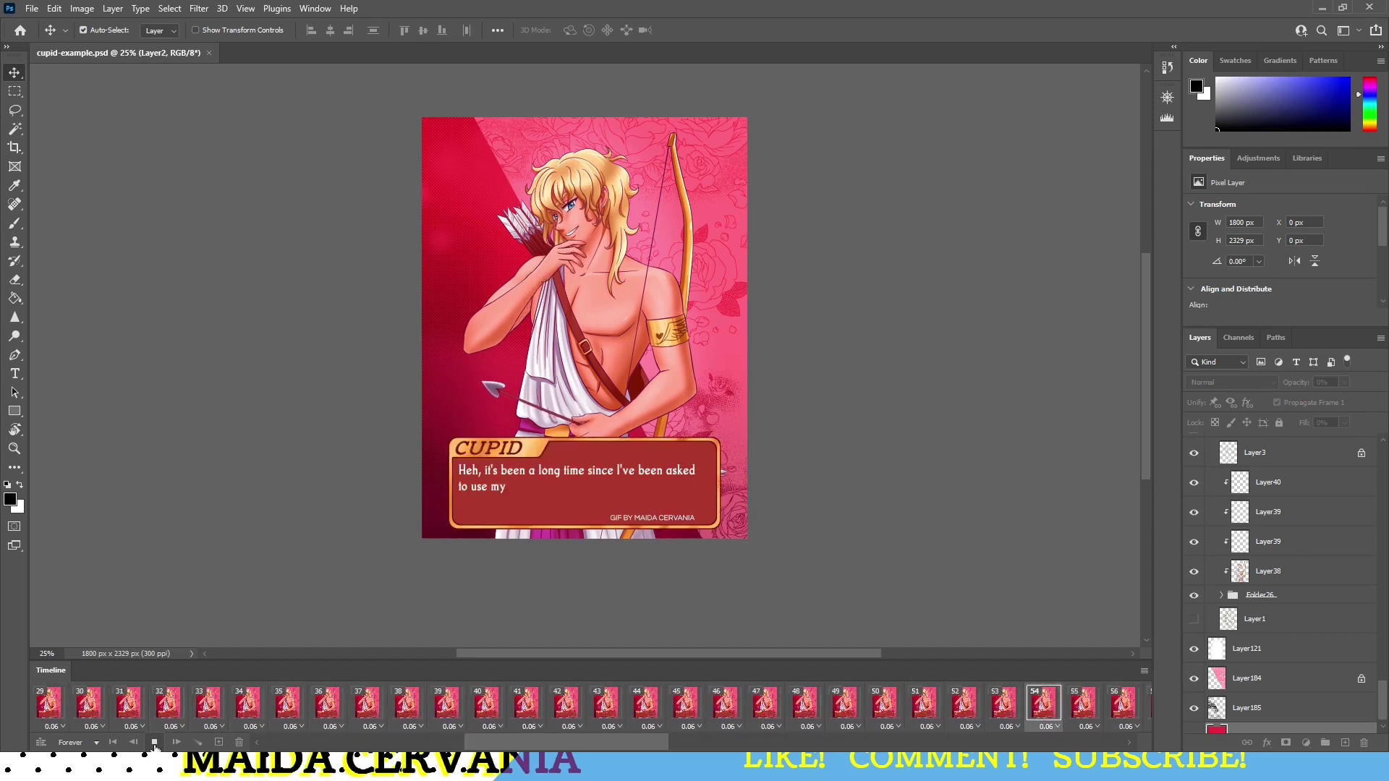
left_click(154, 743)
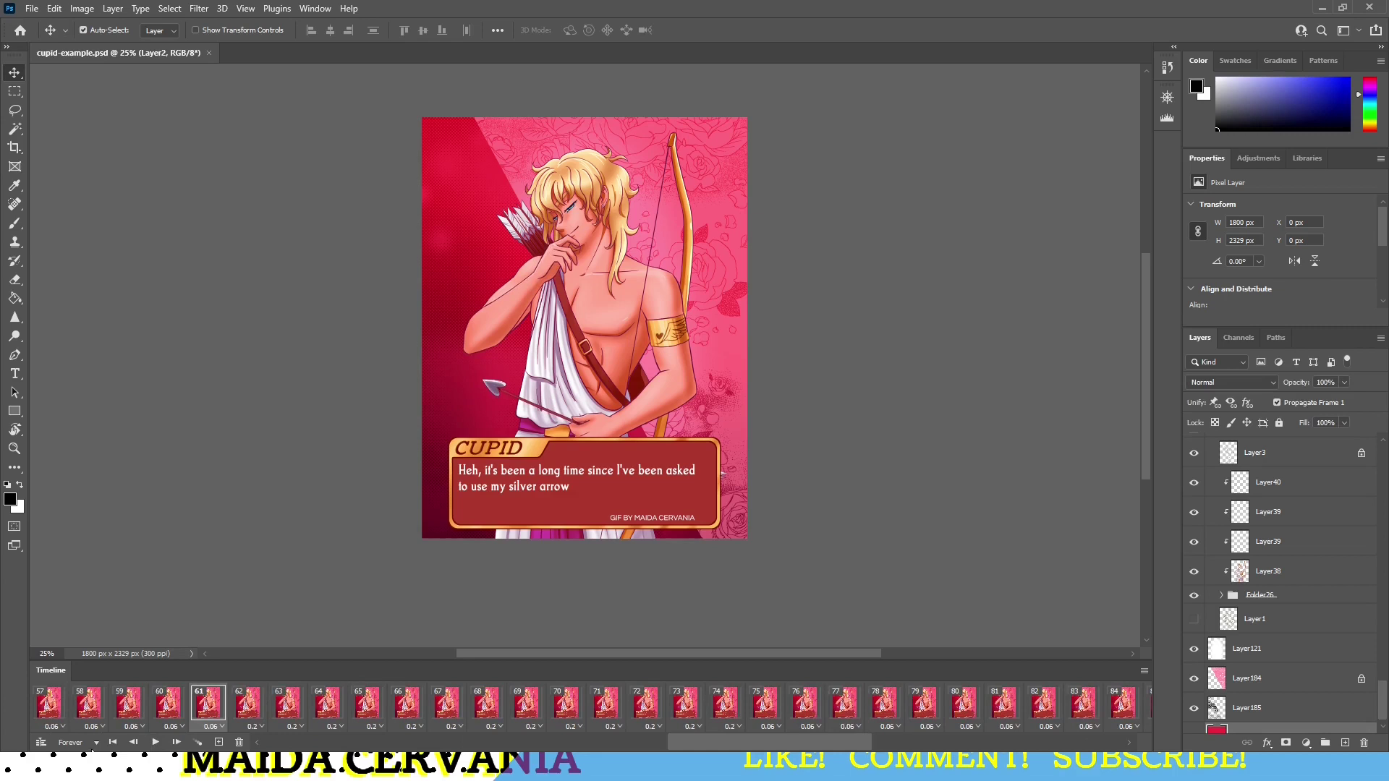
left_click(113, 745)
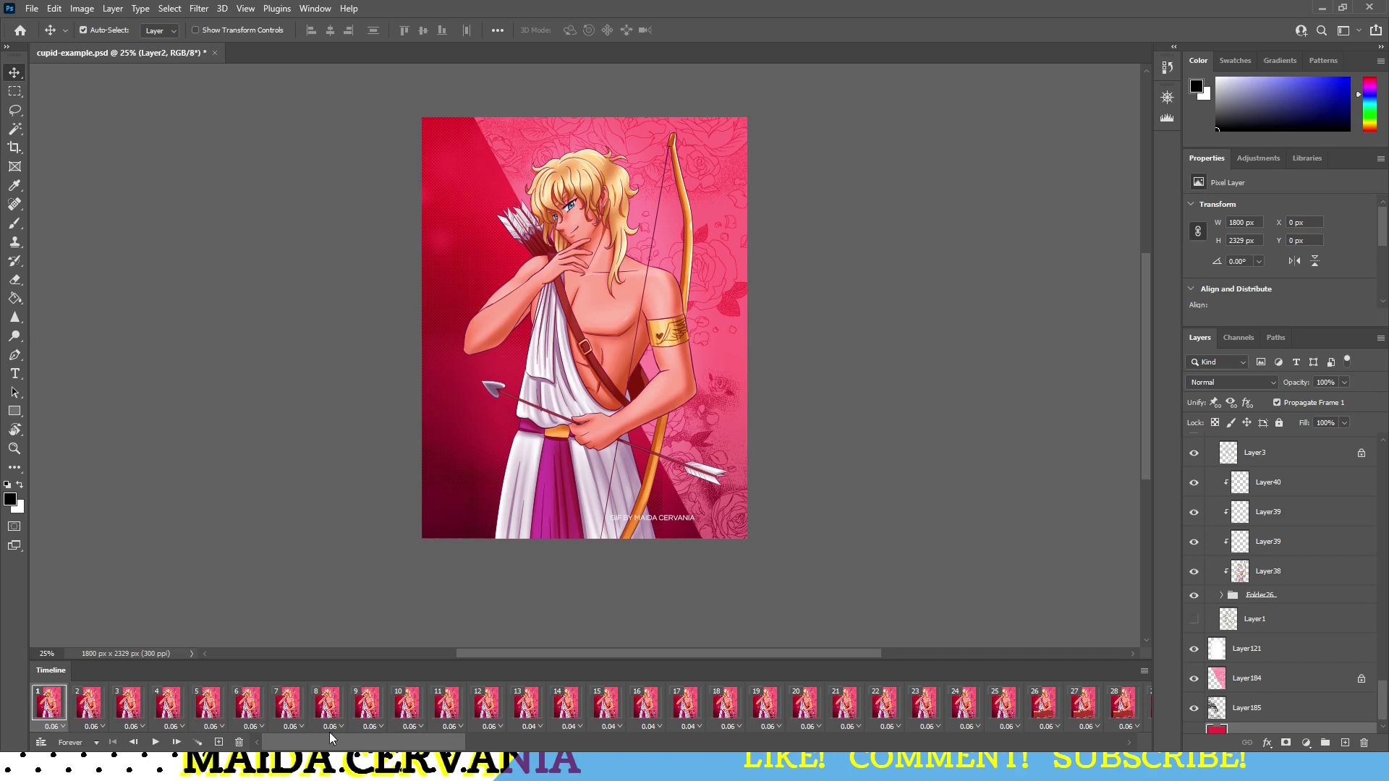
Step: Browse the timeline through to its last frames and preview frame 97
left_click_drag(329, 743, 315, 718)
left_click_drag(1146, 398, 1149, 606)
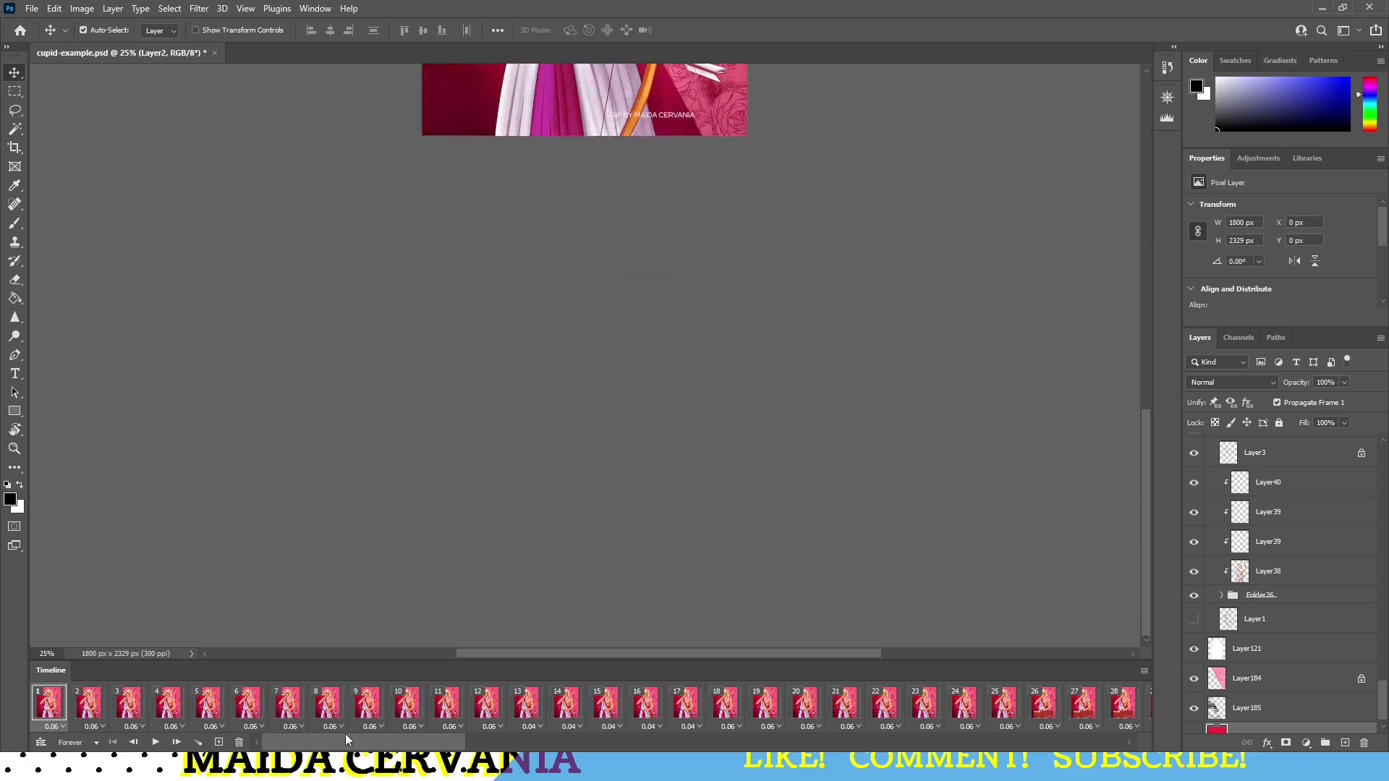
left_click_drag(346, 740, 1006, 742)
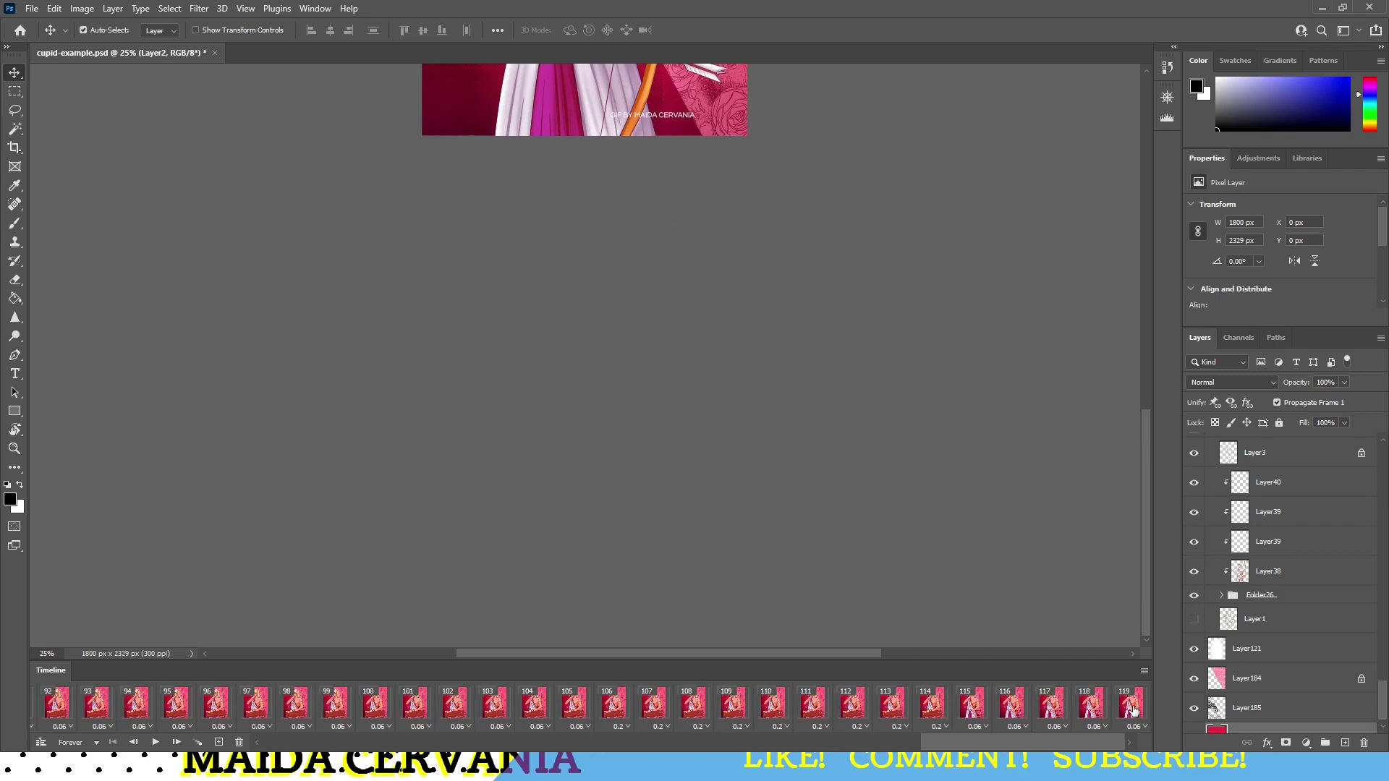
left_click(1188, 712)
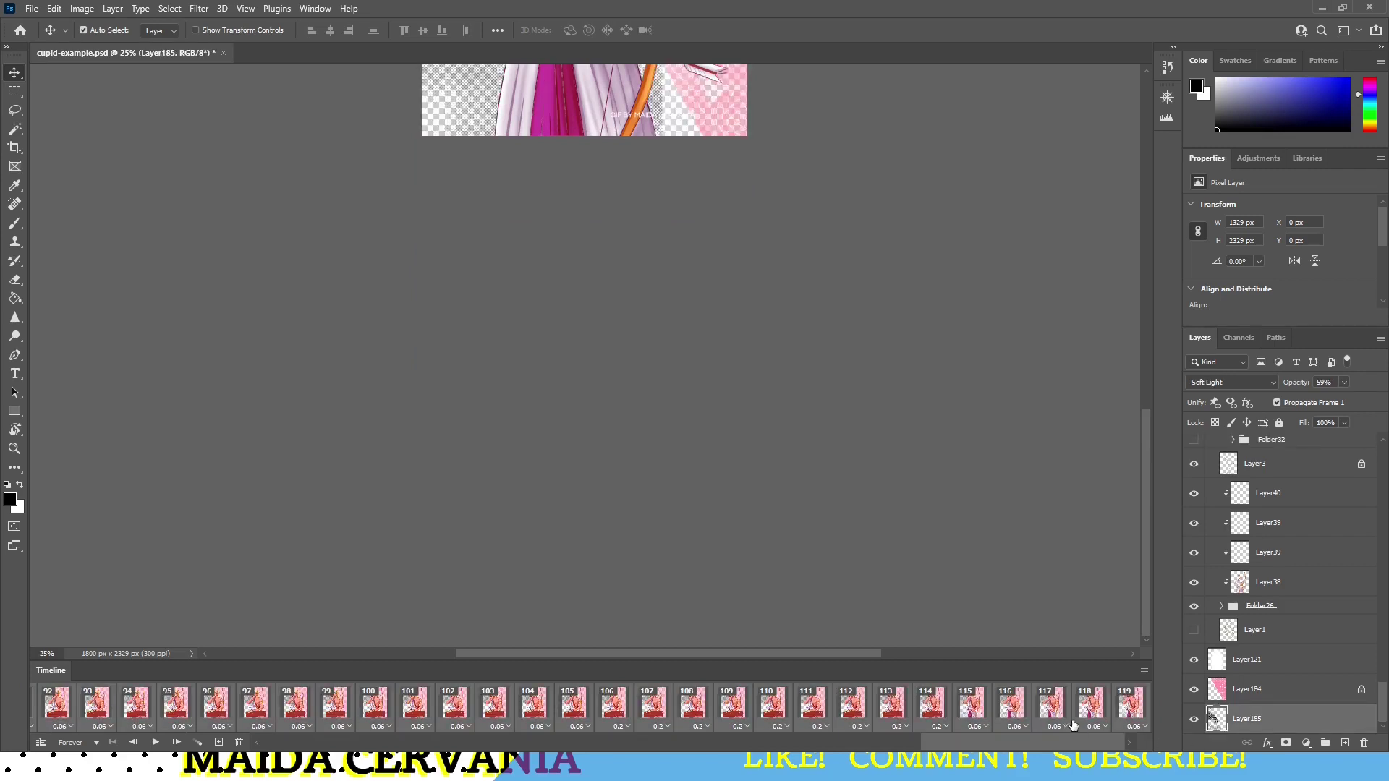
key("ctrl+z")
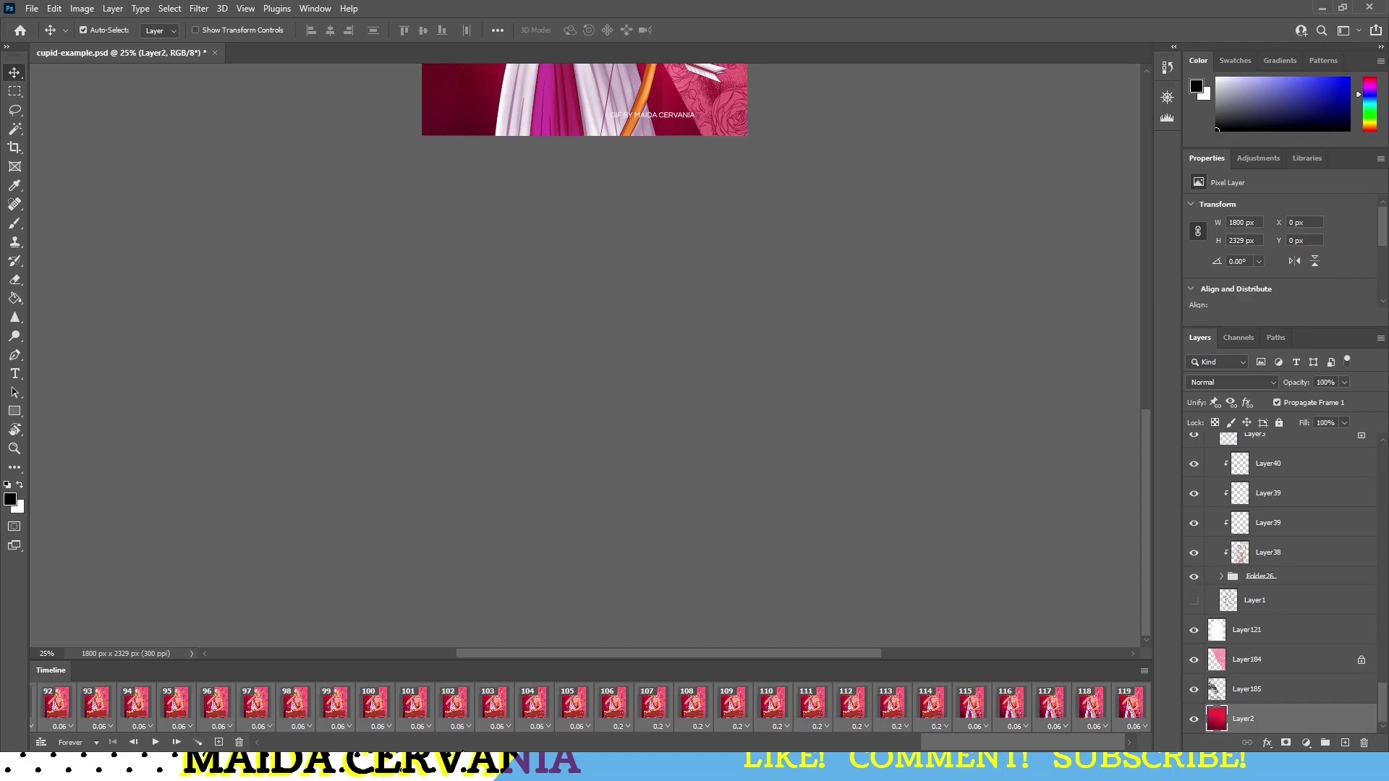
left_click(256, 704)
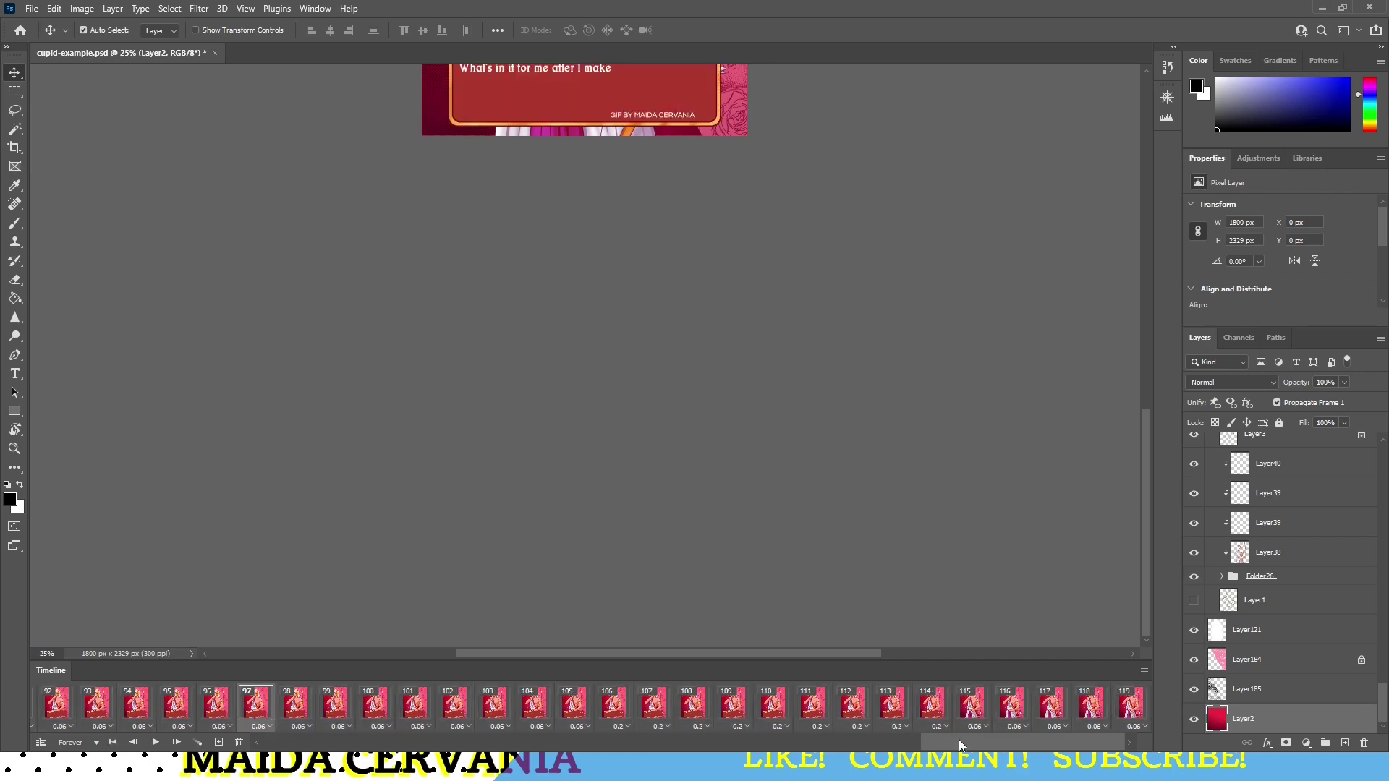
left_click_drag(958, 739, 297, 740)
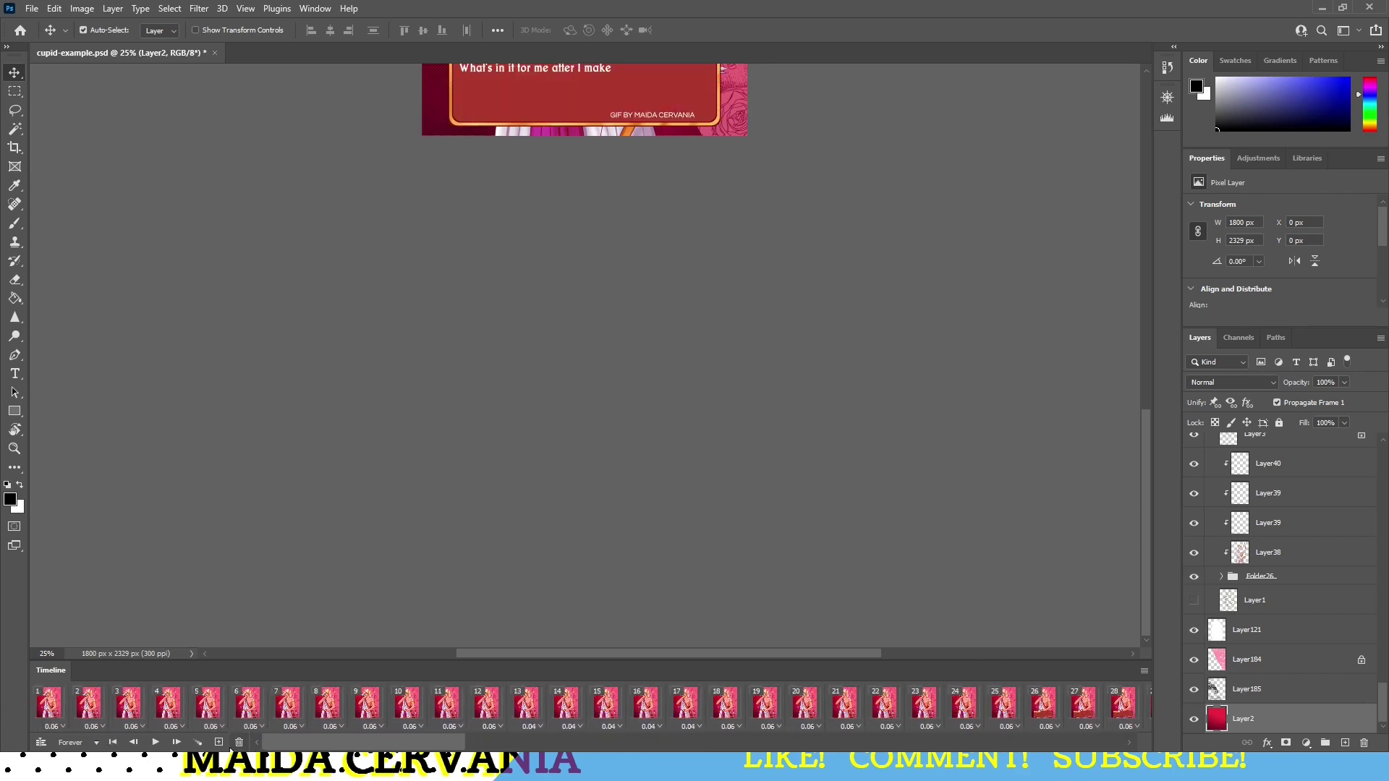
Step: Select all timeline frames from frame 1 through the last frame
left_click(49, 706)
key("ctrl+a")
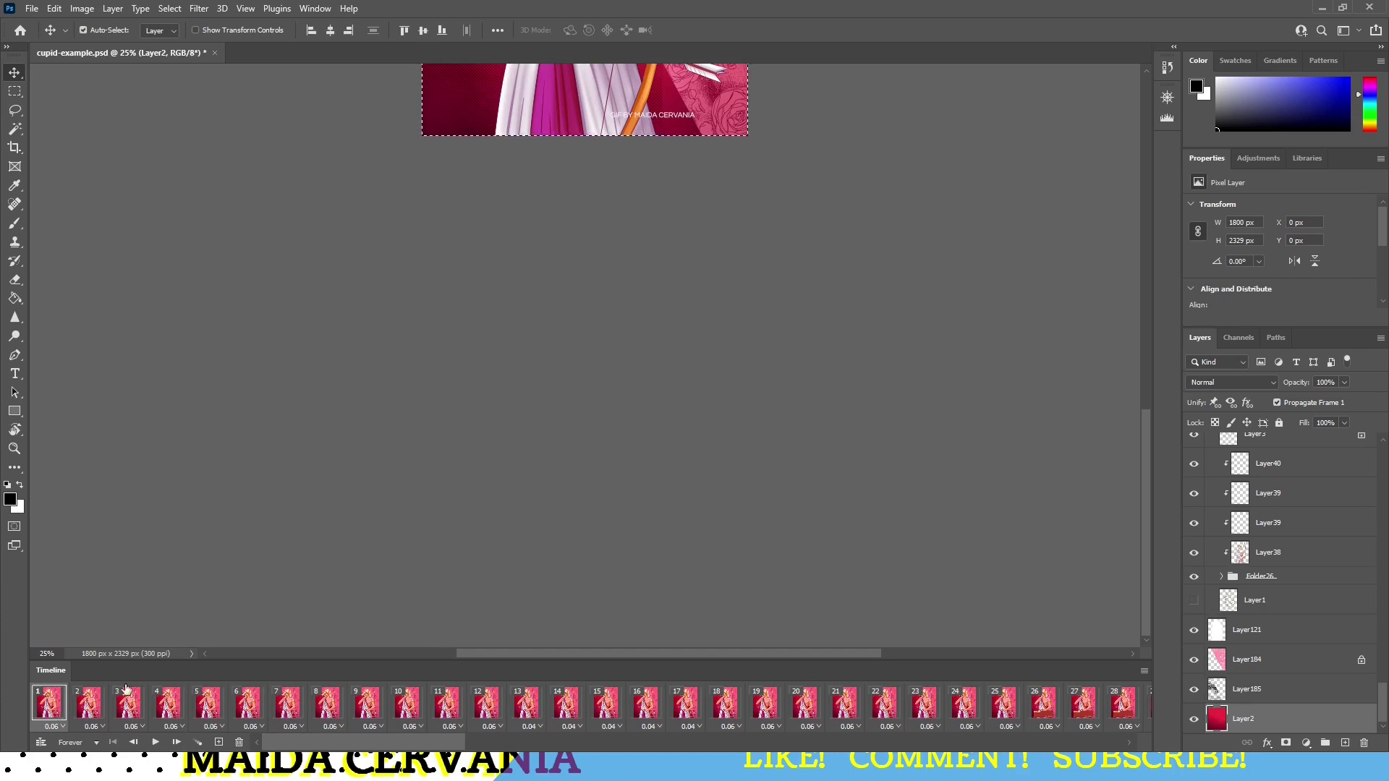
left_click_drag(372, 744, 1030, 743)
left_click(1140, 720, "shift")
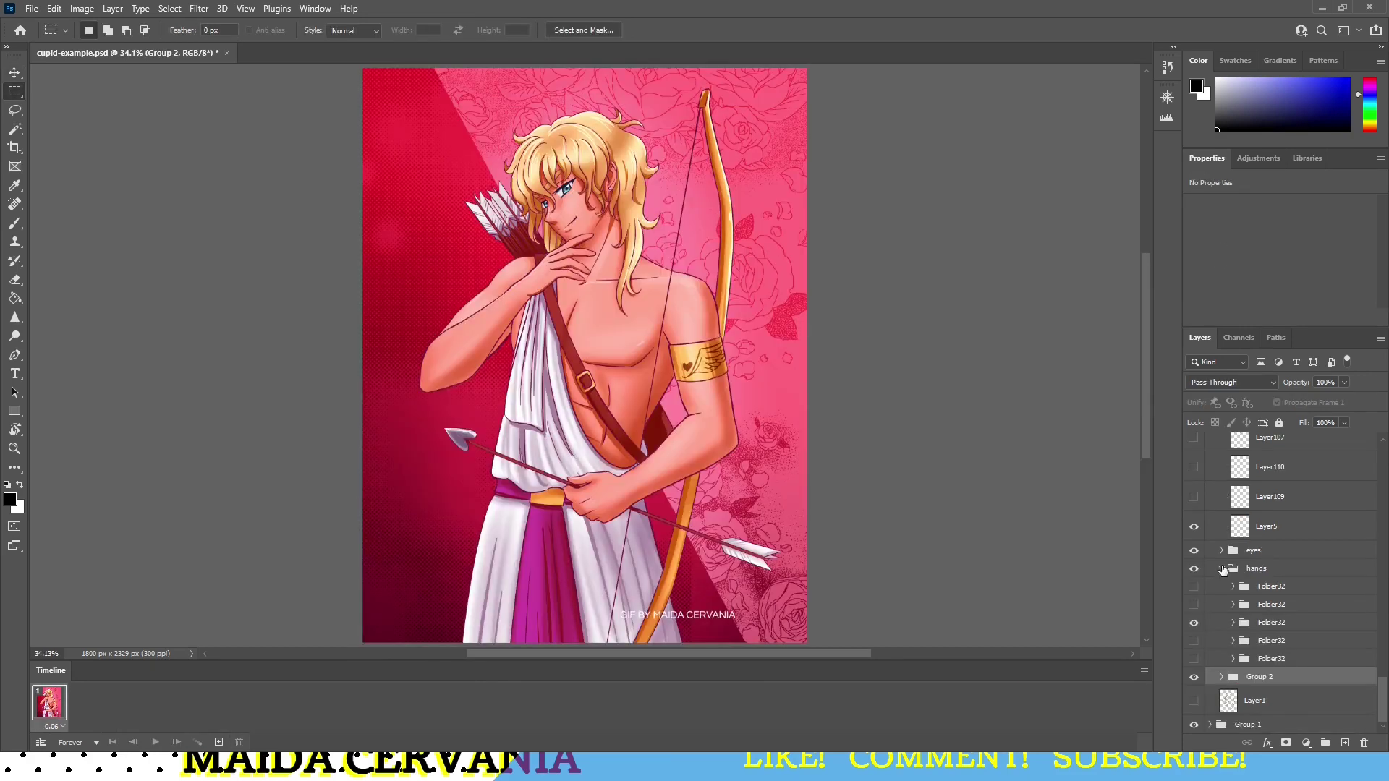
Step: Hide the hands group and the eyes group
left_click(1194, 659)
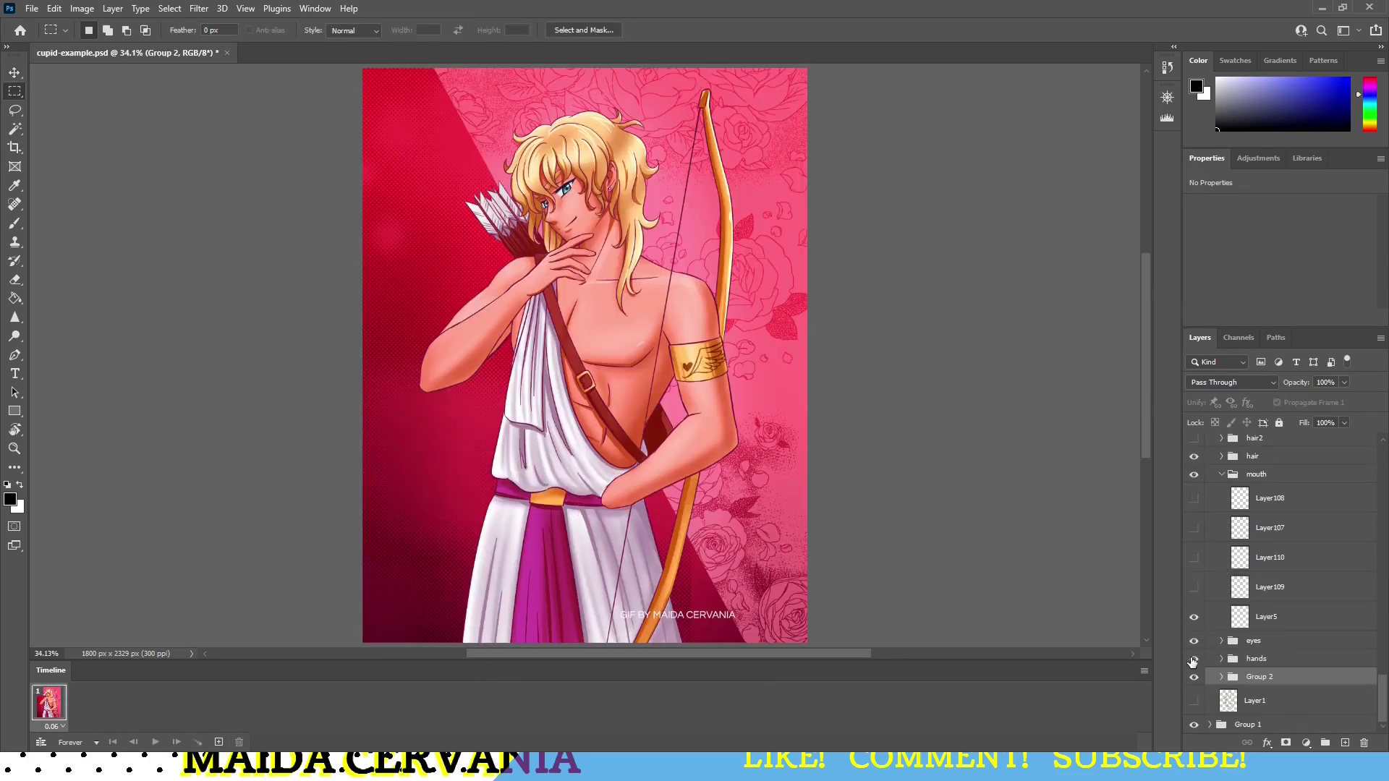
left_click(1194, 659)
left_click(1194, 659)
left_click(1194, 641)
left_click(1194, 620)
left_click(1194, 617)
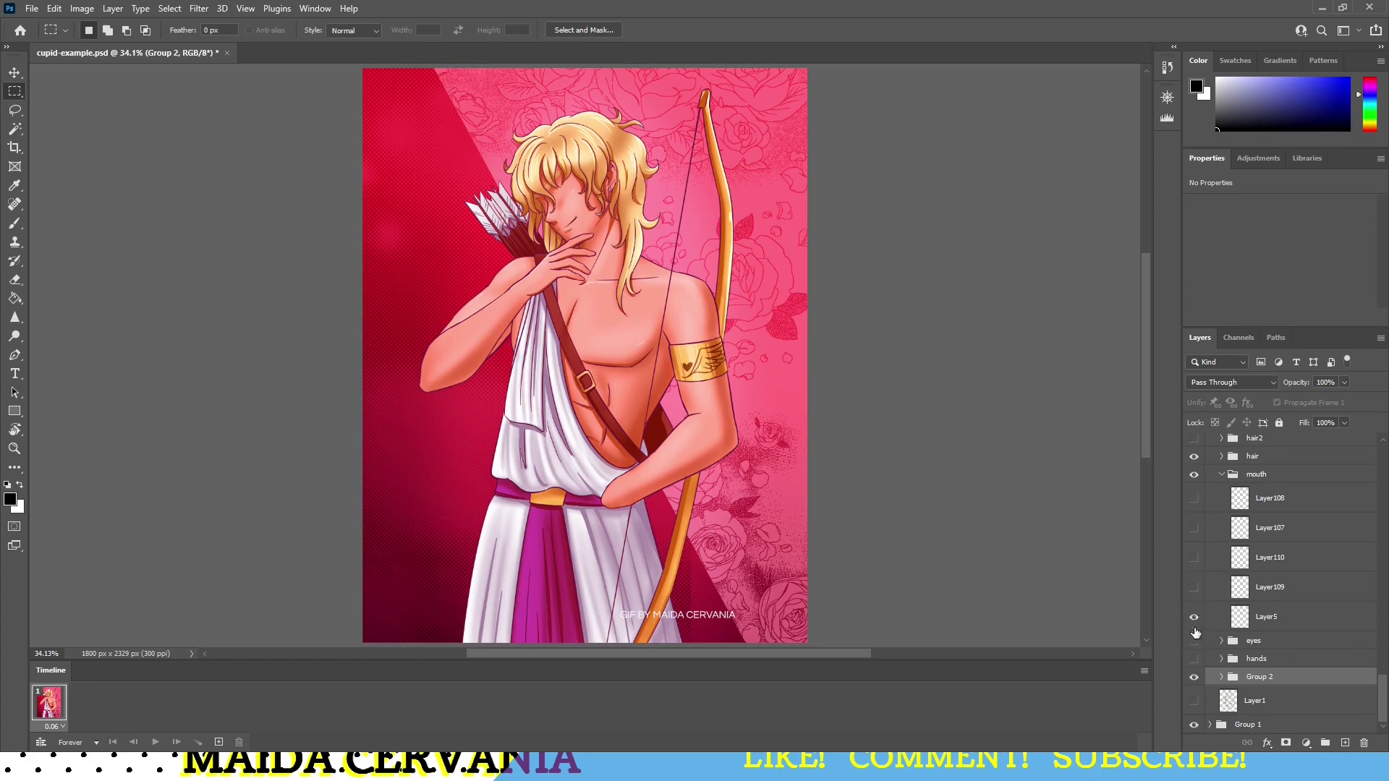
Step: Collapse the mouth group, then hide the mouth group, the hair group and the lowest Folder30 in the arm group
left_click(1224, 476)
left_click(1221, 476)
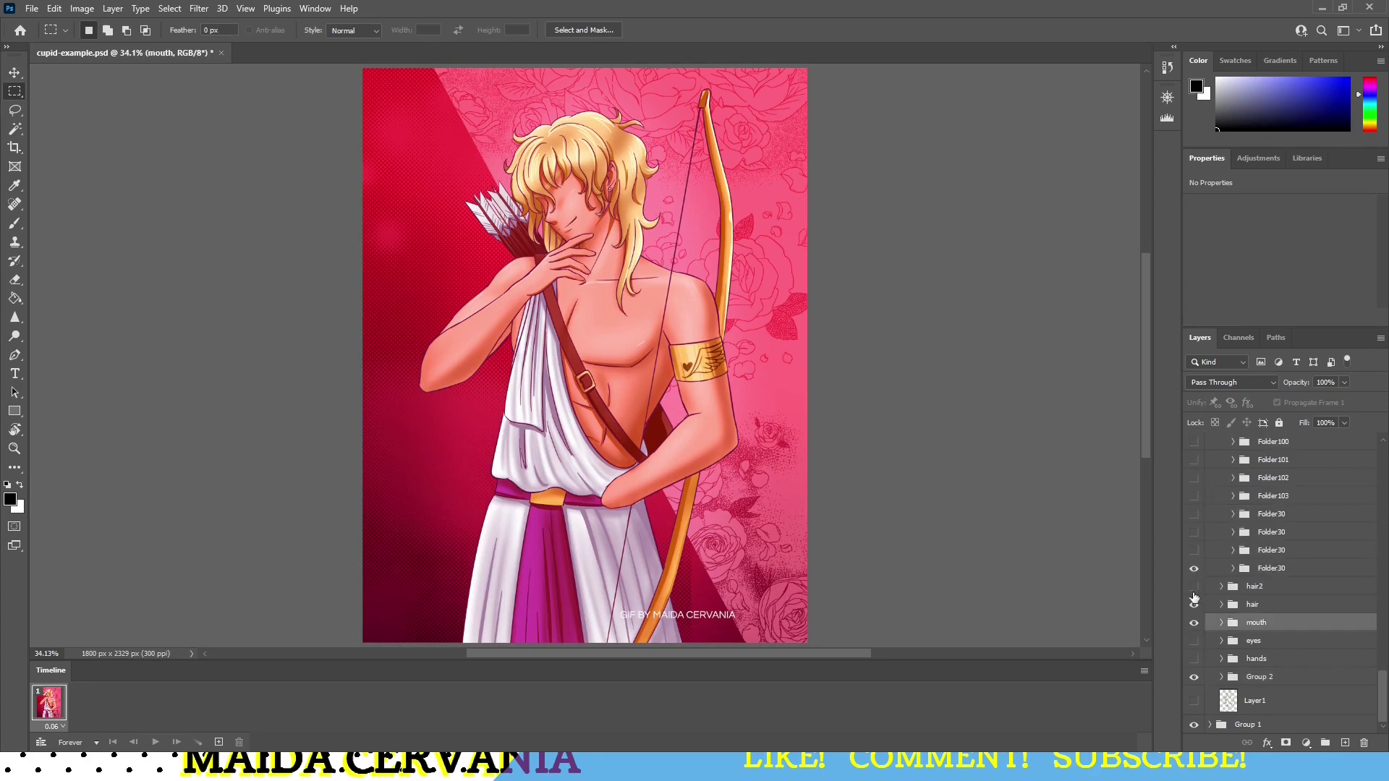
left_click(1194, 623)
left_click(1194, 604)
left_click(1194, 569)
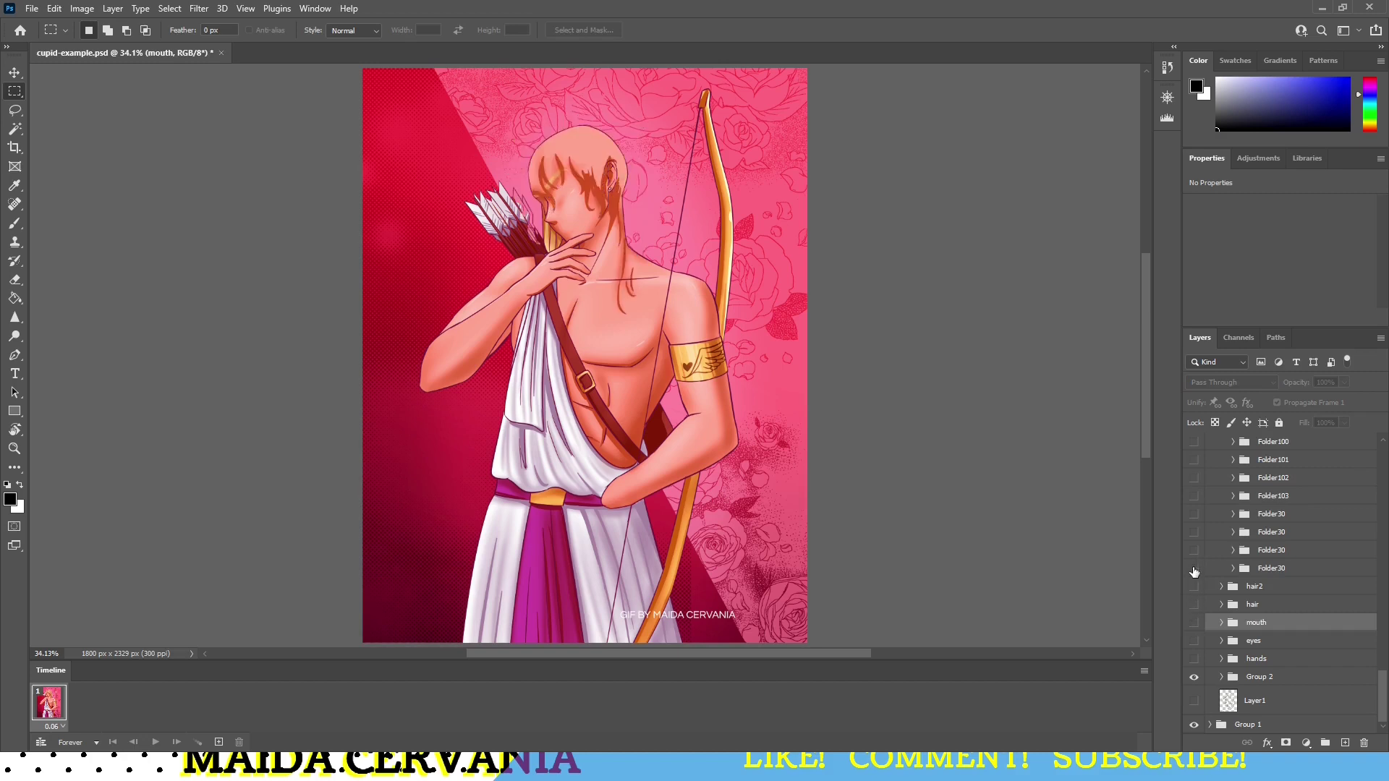
left_click(1194, 569)
left_click(1194, 569)
left_click(1194, 569)
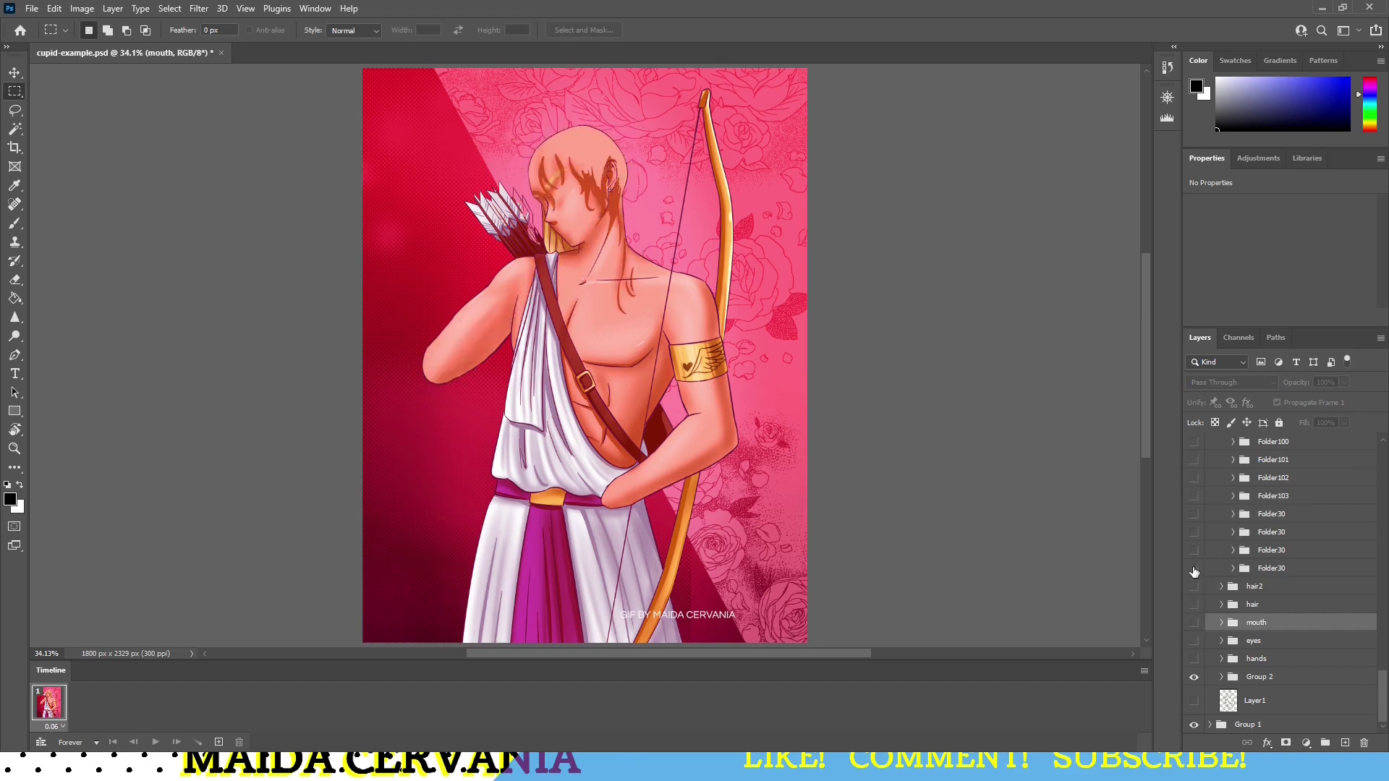
Step: Make the lowest Folder30 in the arm group visible again, then collapse and hide the whole arm group
scroll(1207, 557, "up", 4)
left_click(1222, 532)
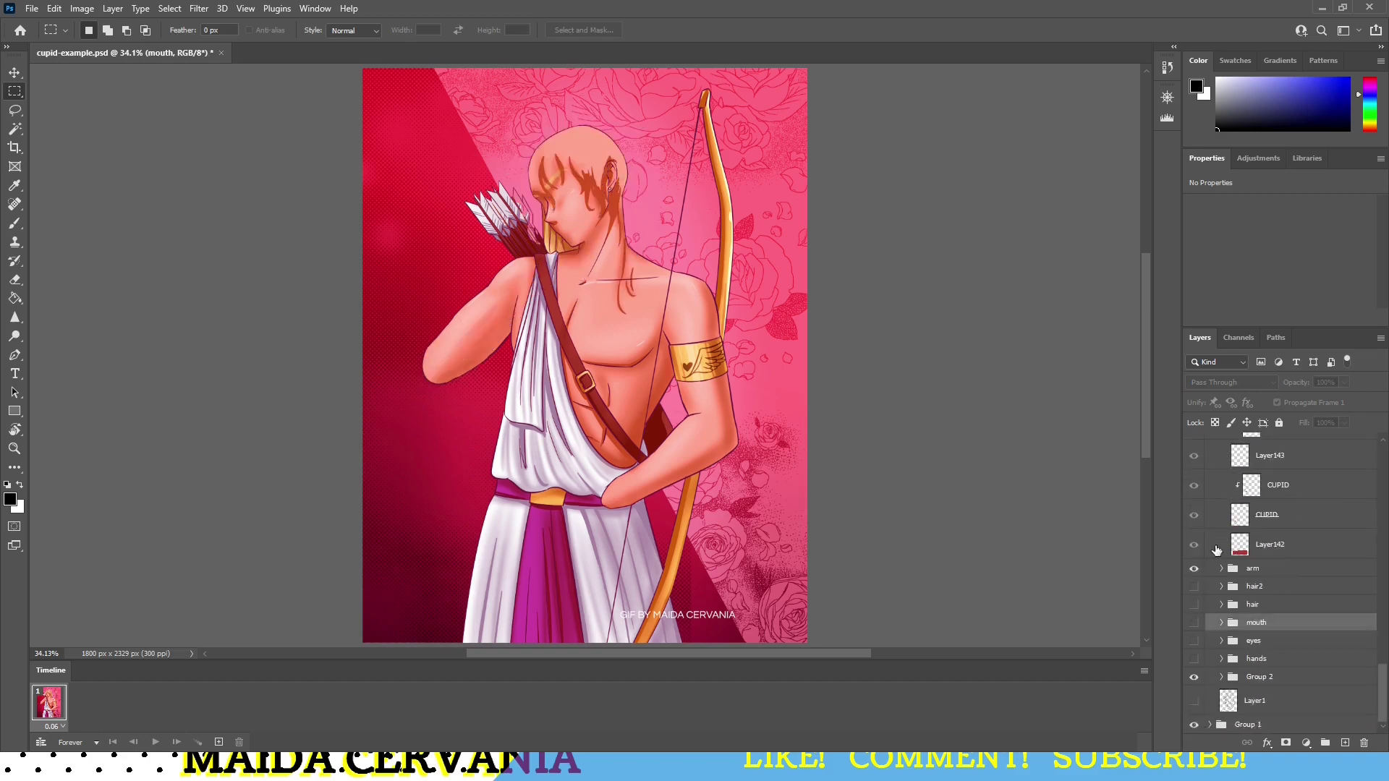
left_click(1222, 569)
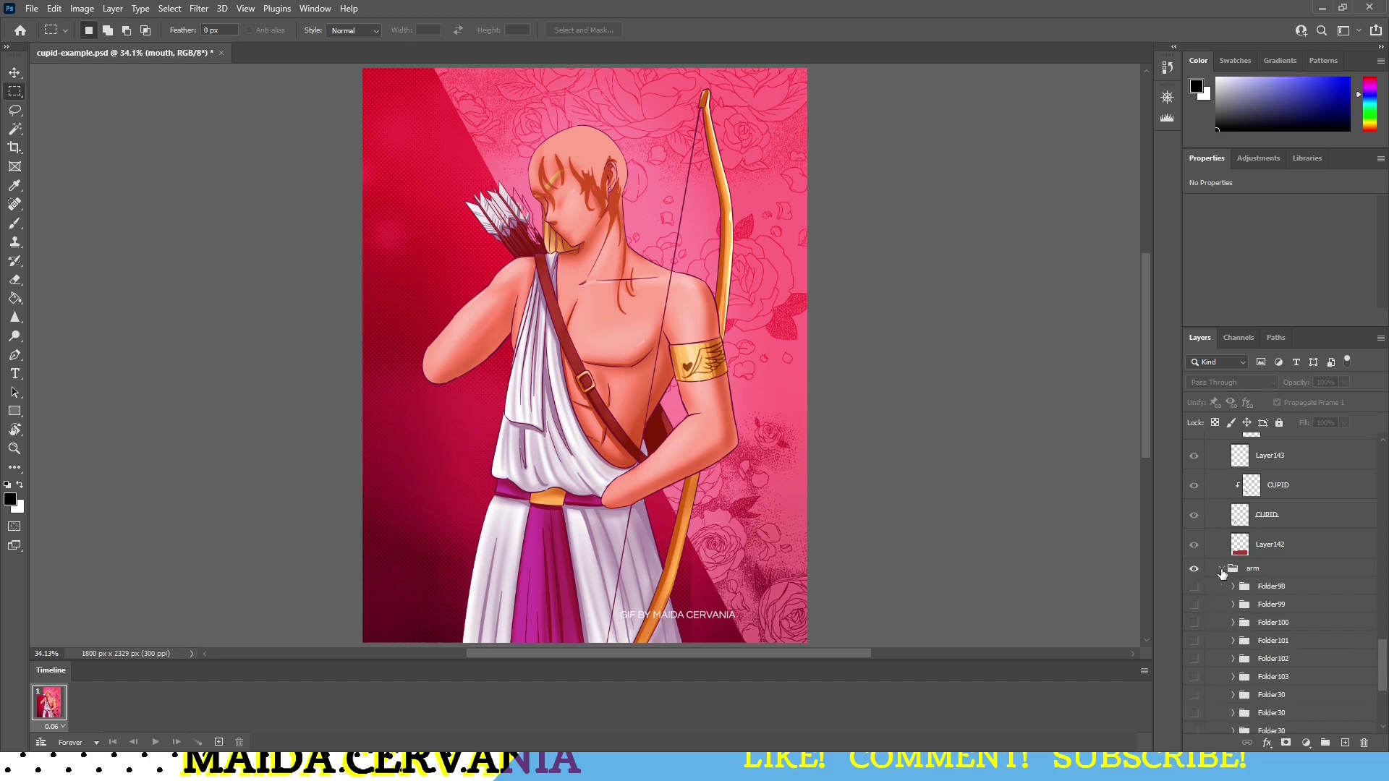
scroll(1220, 664, "down", 3)
left_click(1194, 659)
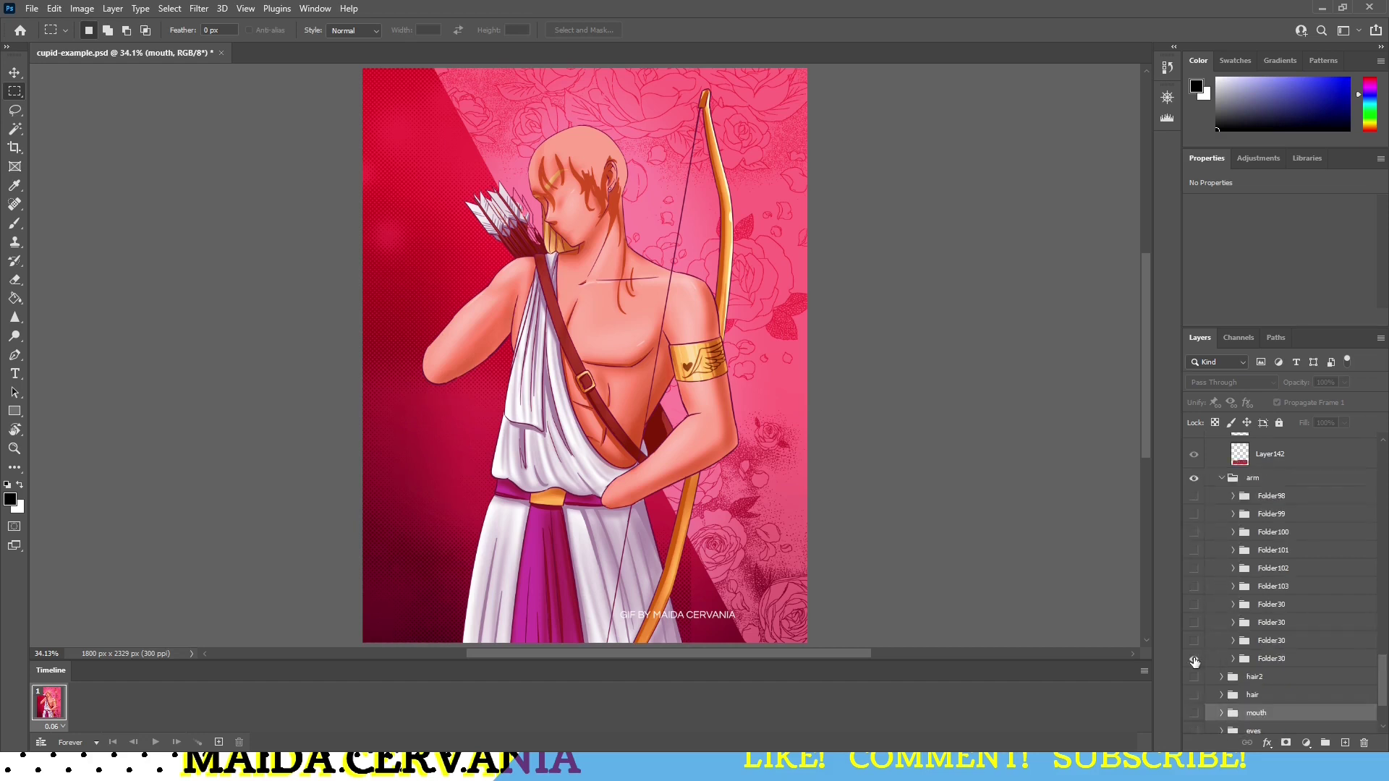
left_click(1222, 479)
left_click(1194, 569)
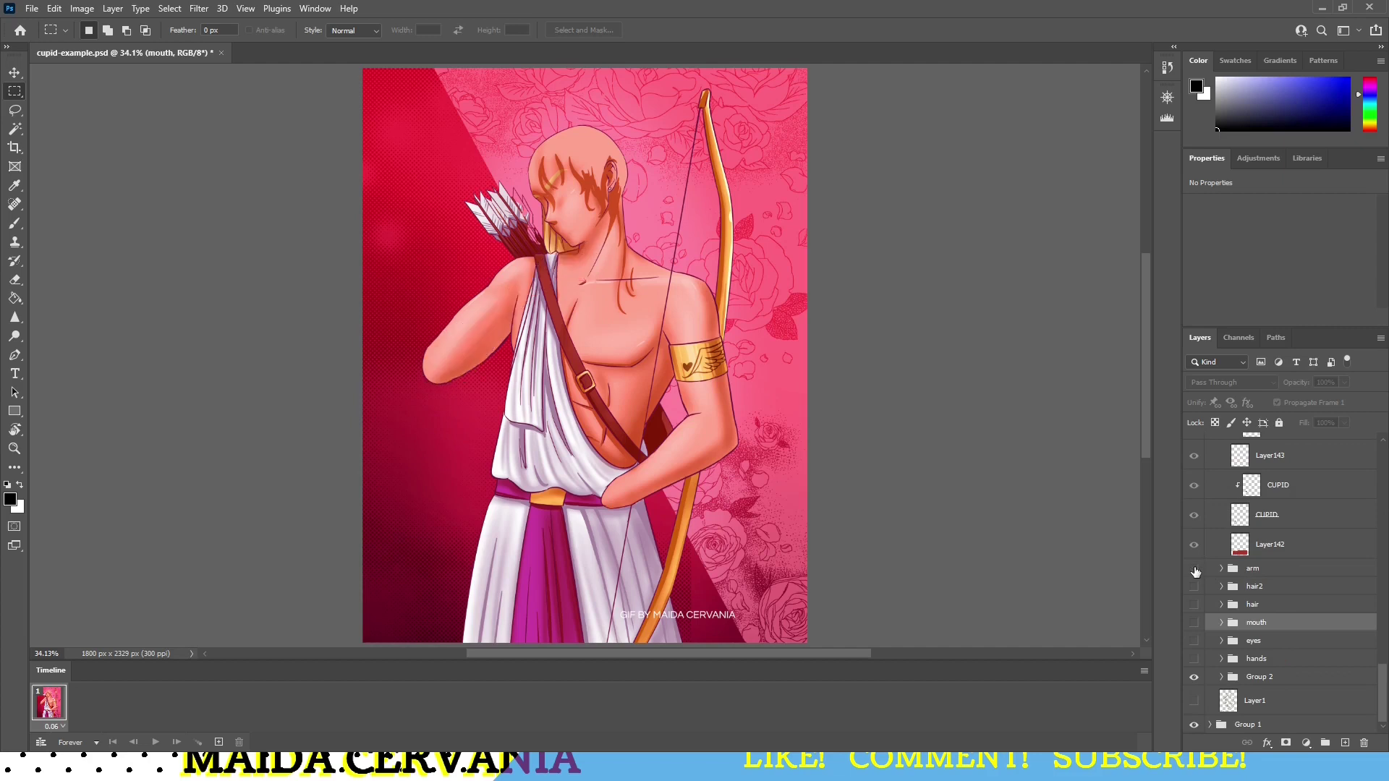
Step: Collapse Folder145, Folder169 and their parent text group in the layer stack
scroll(1200, 564, "up", 10)
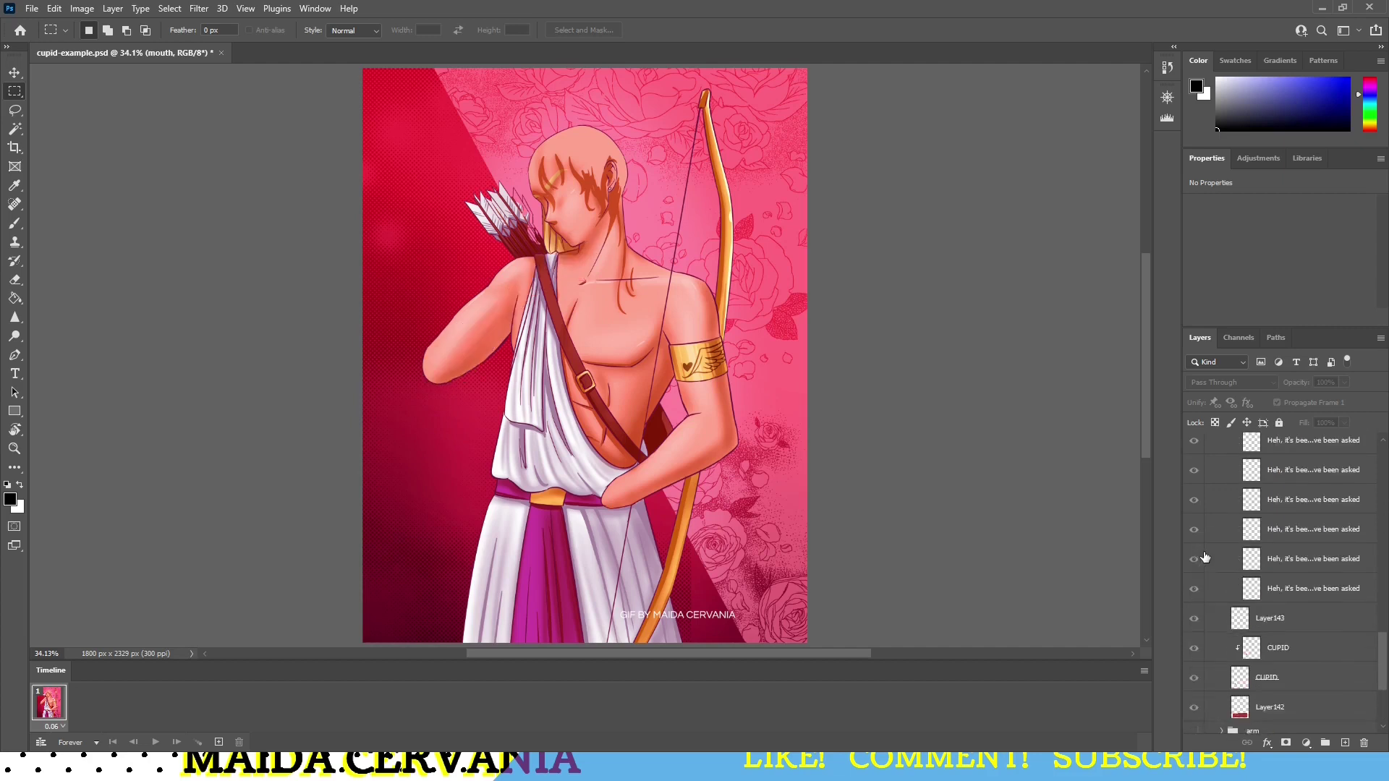
scroll(1209, 551, "up", 10)
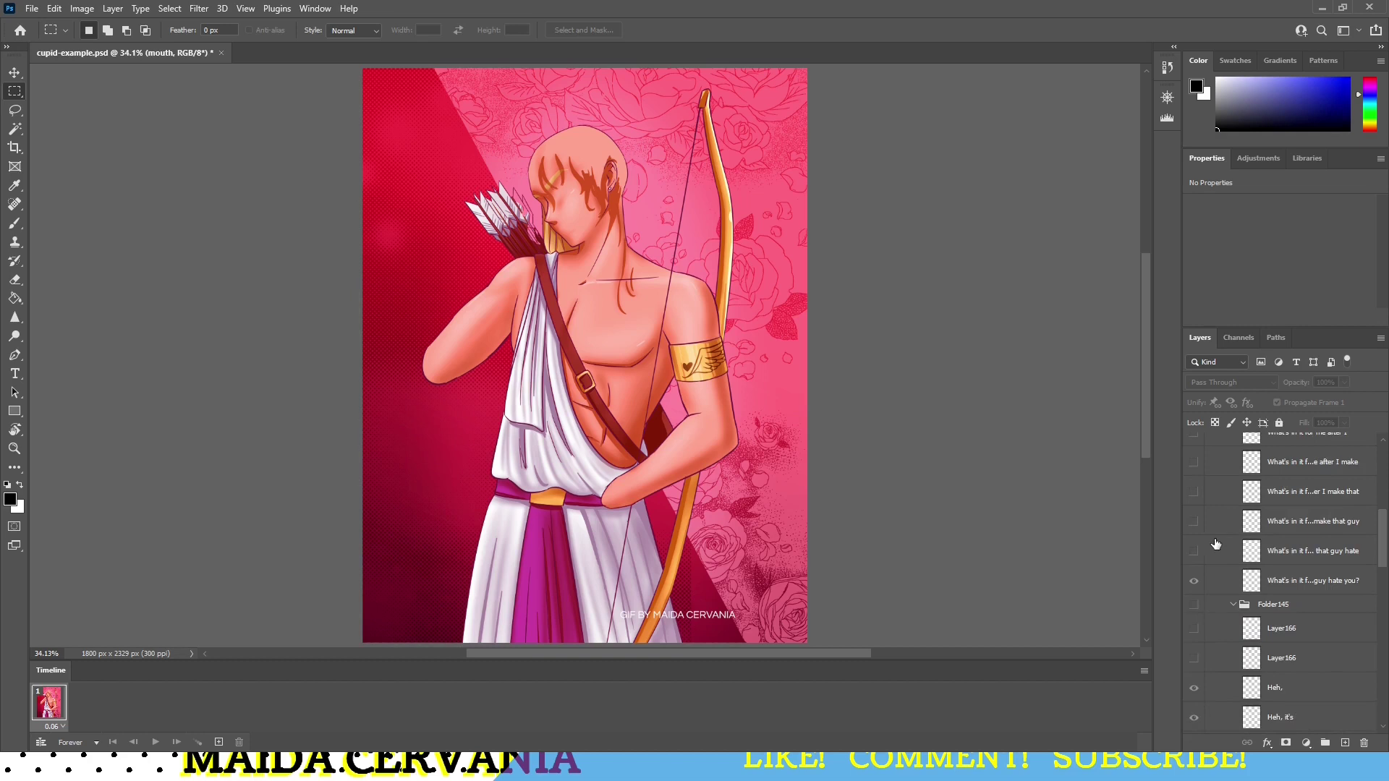
left_click(1234, 604)
scroll(1234, 602, "up", 3)
scroll(1234, 603, "up", 5)
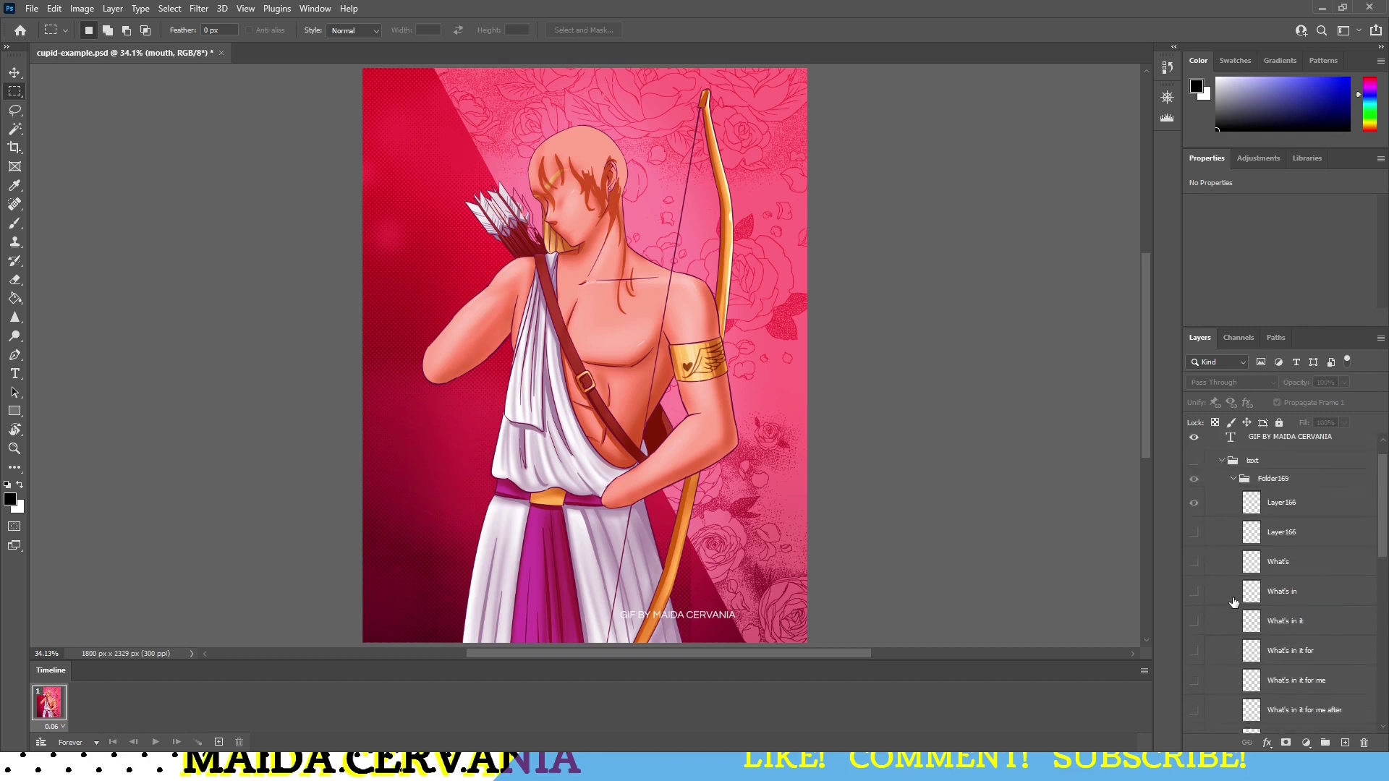
left_click(1234, 507)
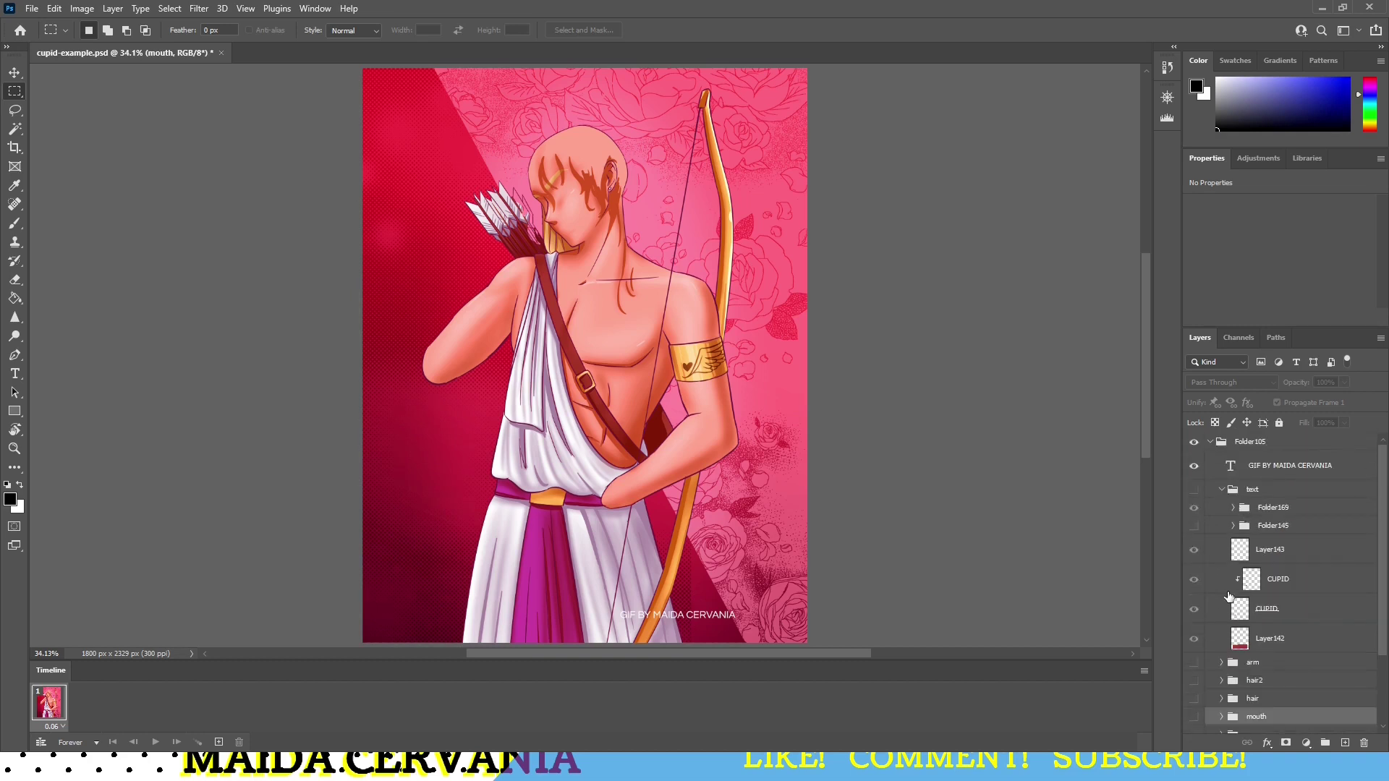
left_click(1219, 489)
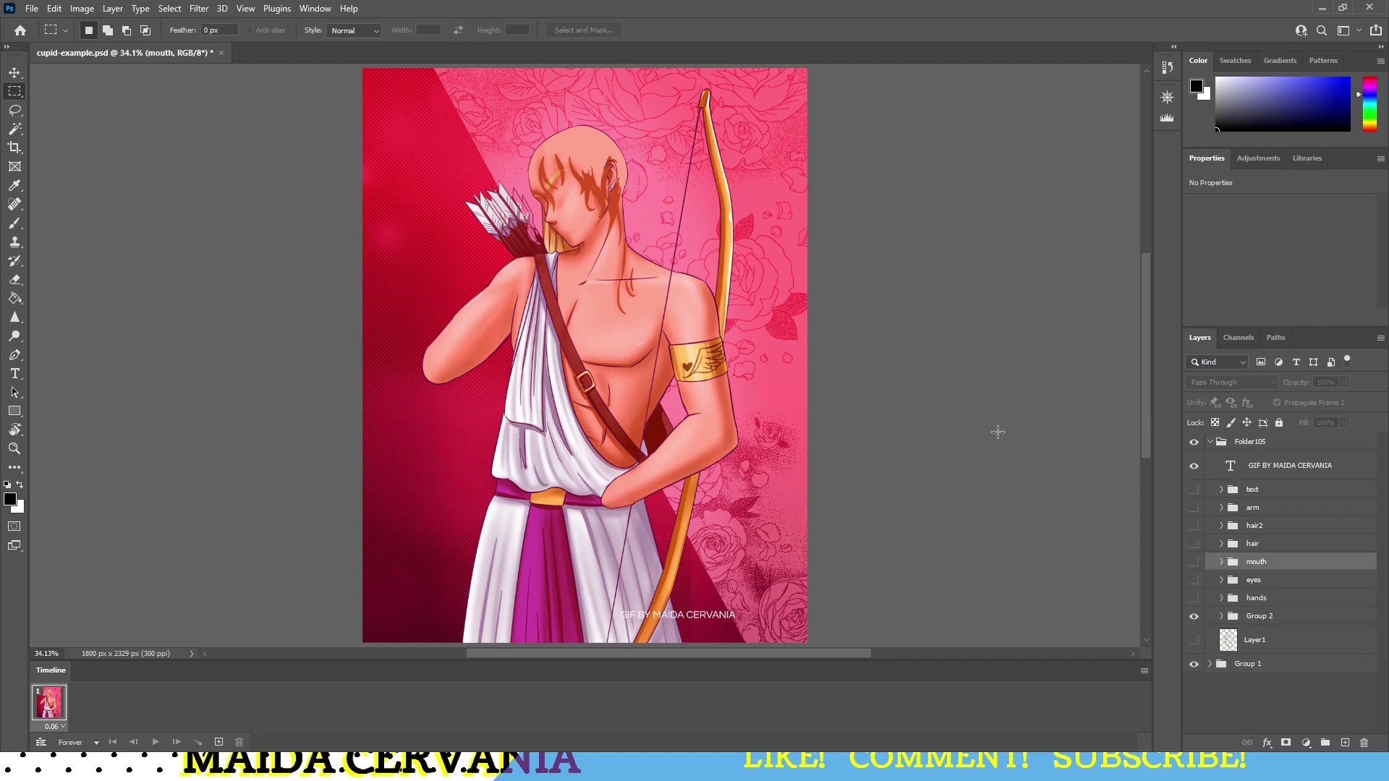
Step: Toggle the visibility of Group 2 to check the static body artwork
left_click(1194, 618)
left_click_drag(294, 285, 874, 480)
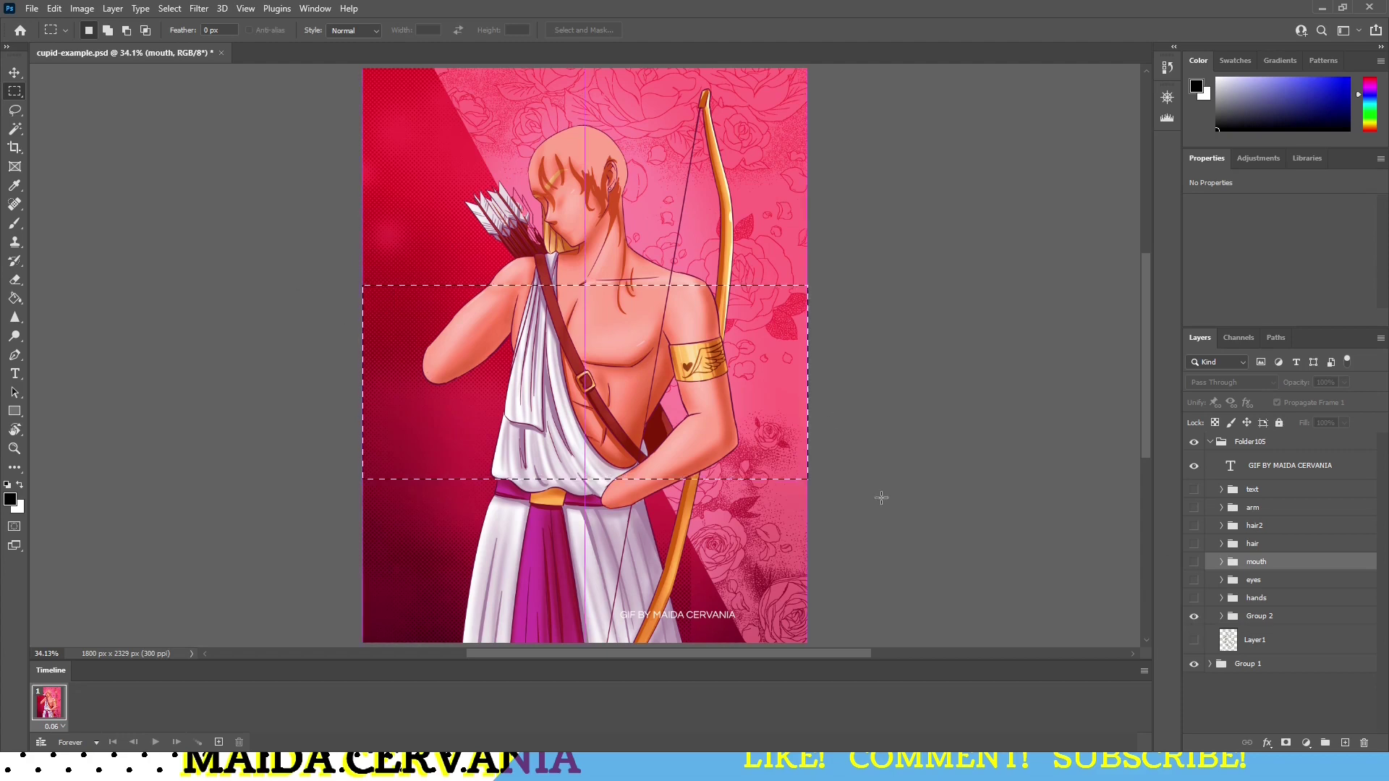
left_click(872, 496)
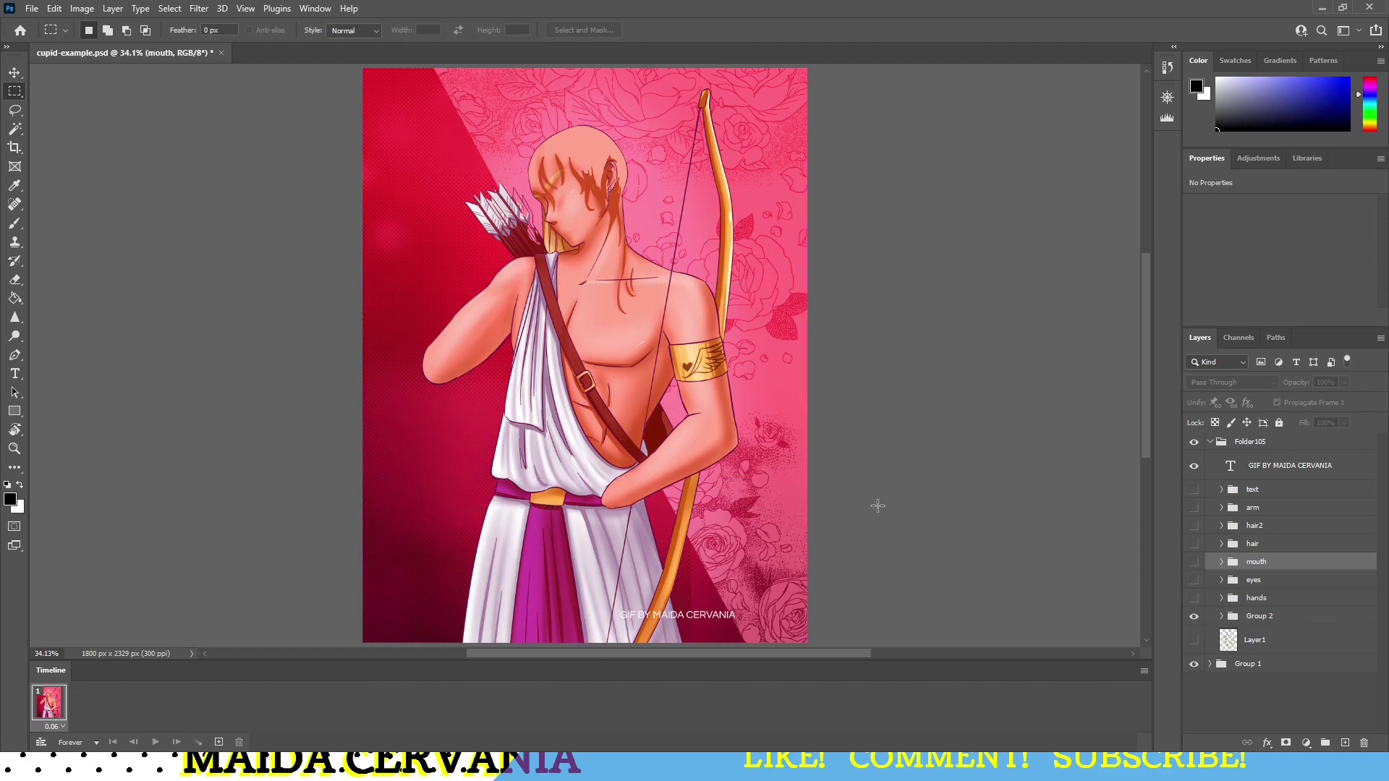
left_click(1195, 617)
left_click(1195, 618)
Step: Show the hands group again and check the folders it contains
left_click(1194, 598)
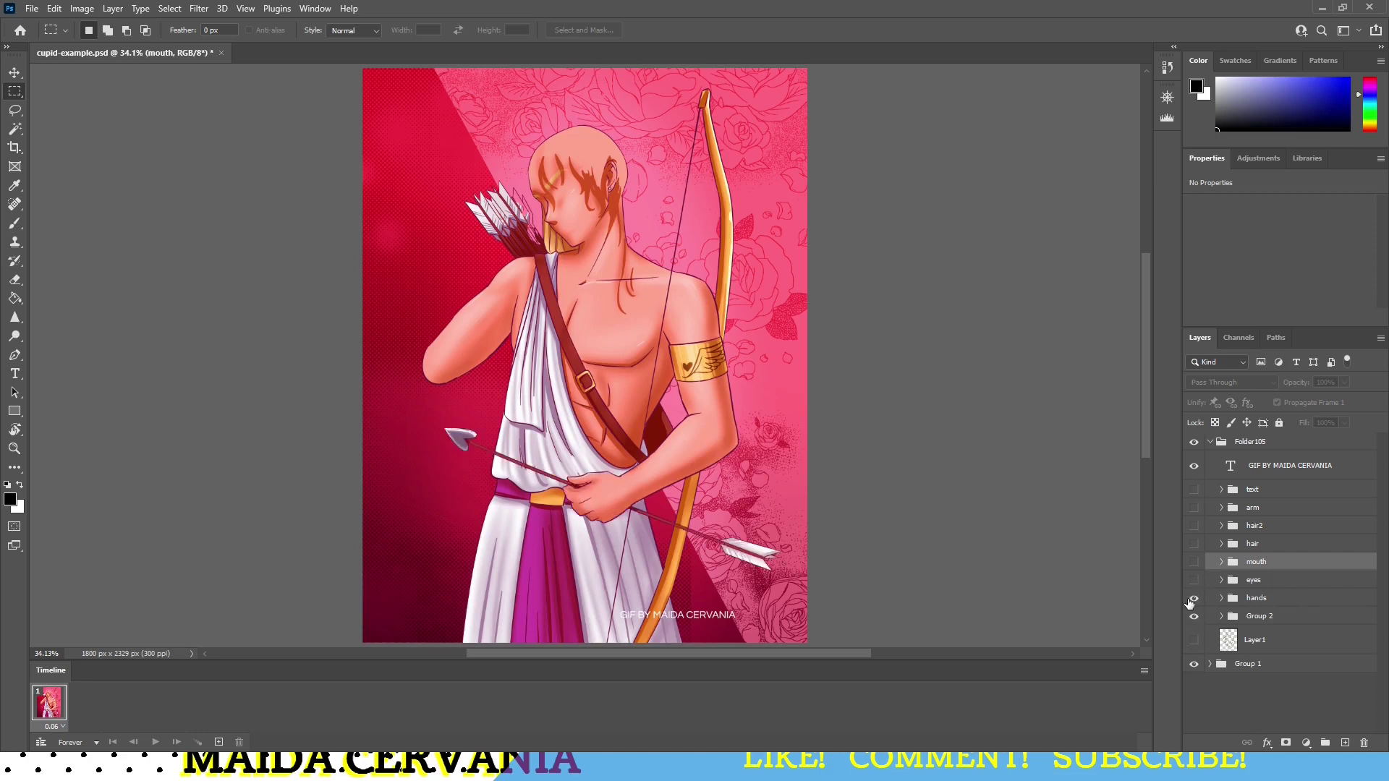
left_click(1194, 598)
left_click(1194, 599)
left_click(1221, 598)
left_click(1221, 599)
Step: Show the eyes, mouth, hair, hair2 and arm groups, and preview the text group before hiding it again
left_click(1194, 579)
left_click(1194, 562)
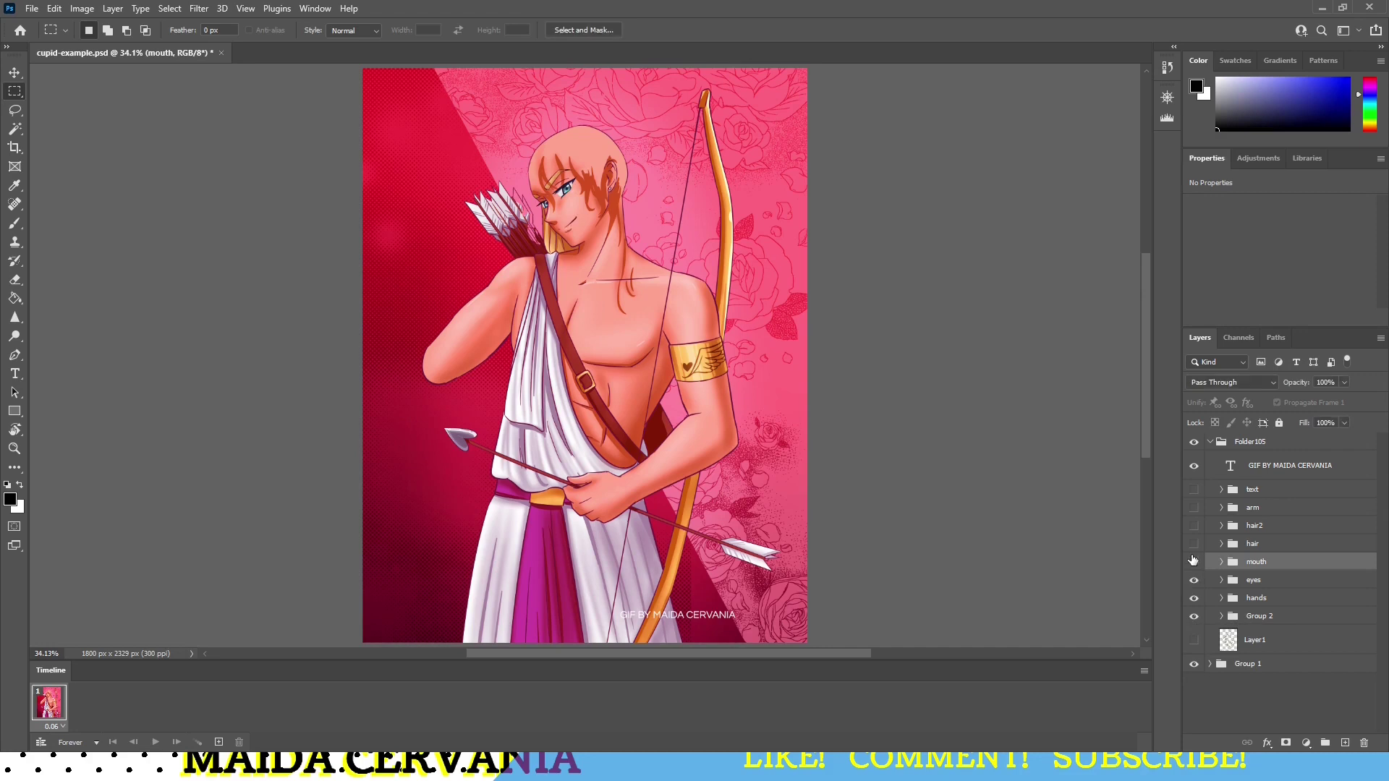
left_click(1194, 543)
left_click(1194, 525)
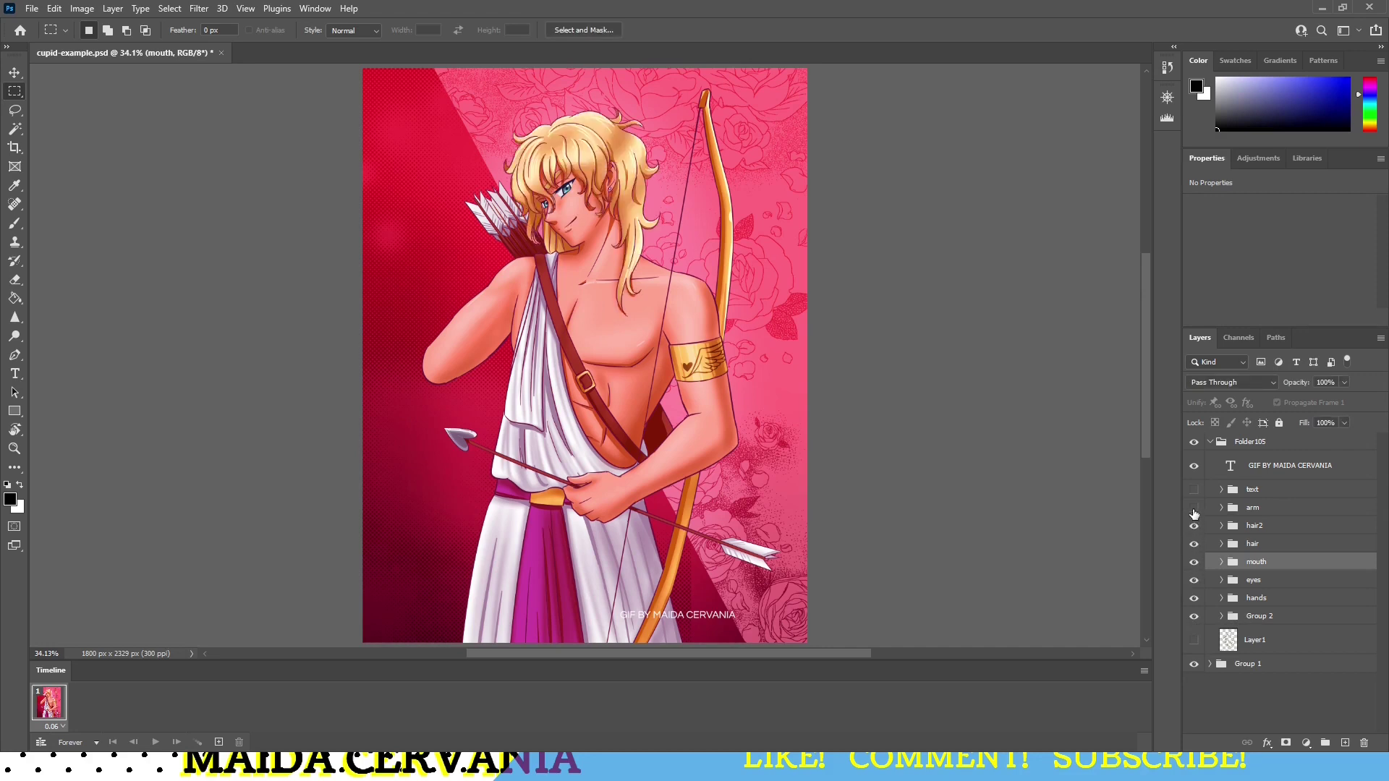
left_click(1194, 508)
left_click(1194, 489)
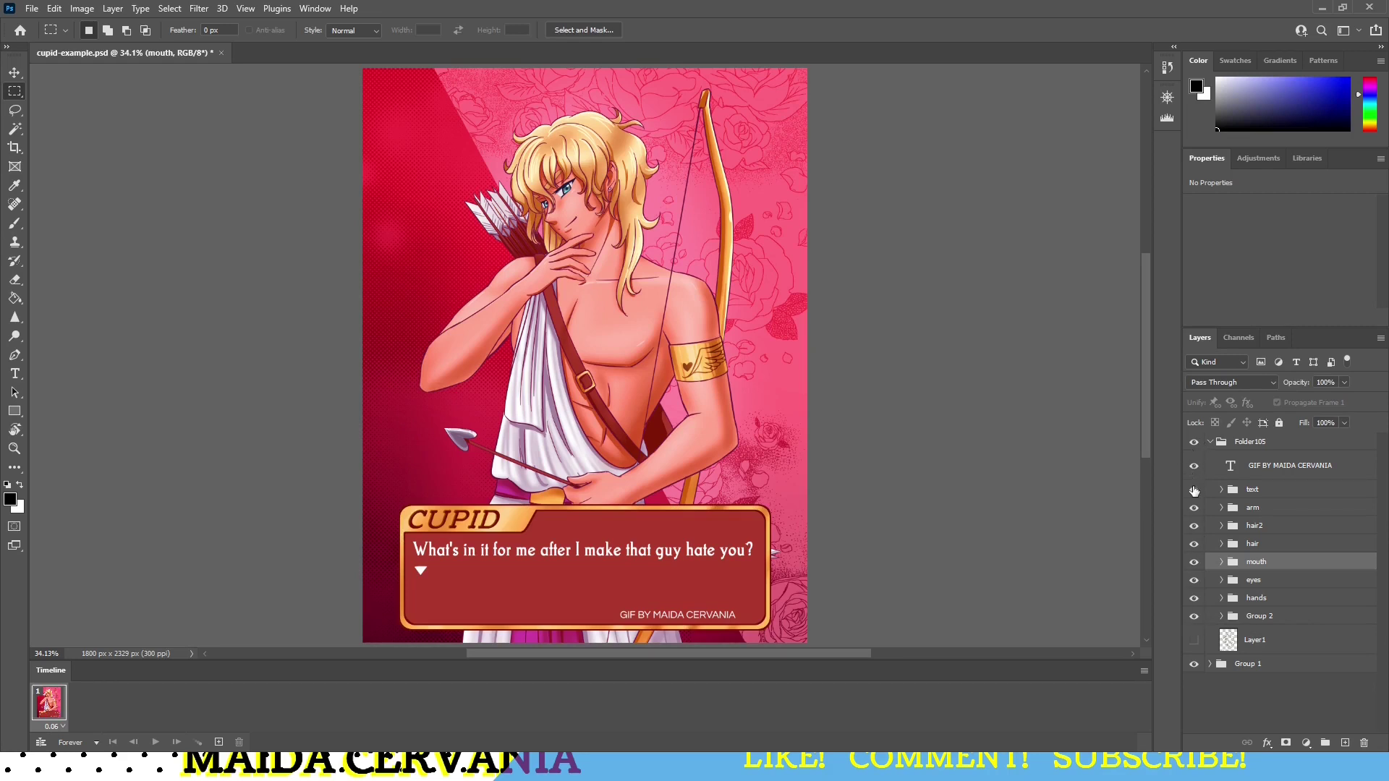
left_click(1194, 491)
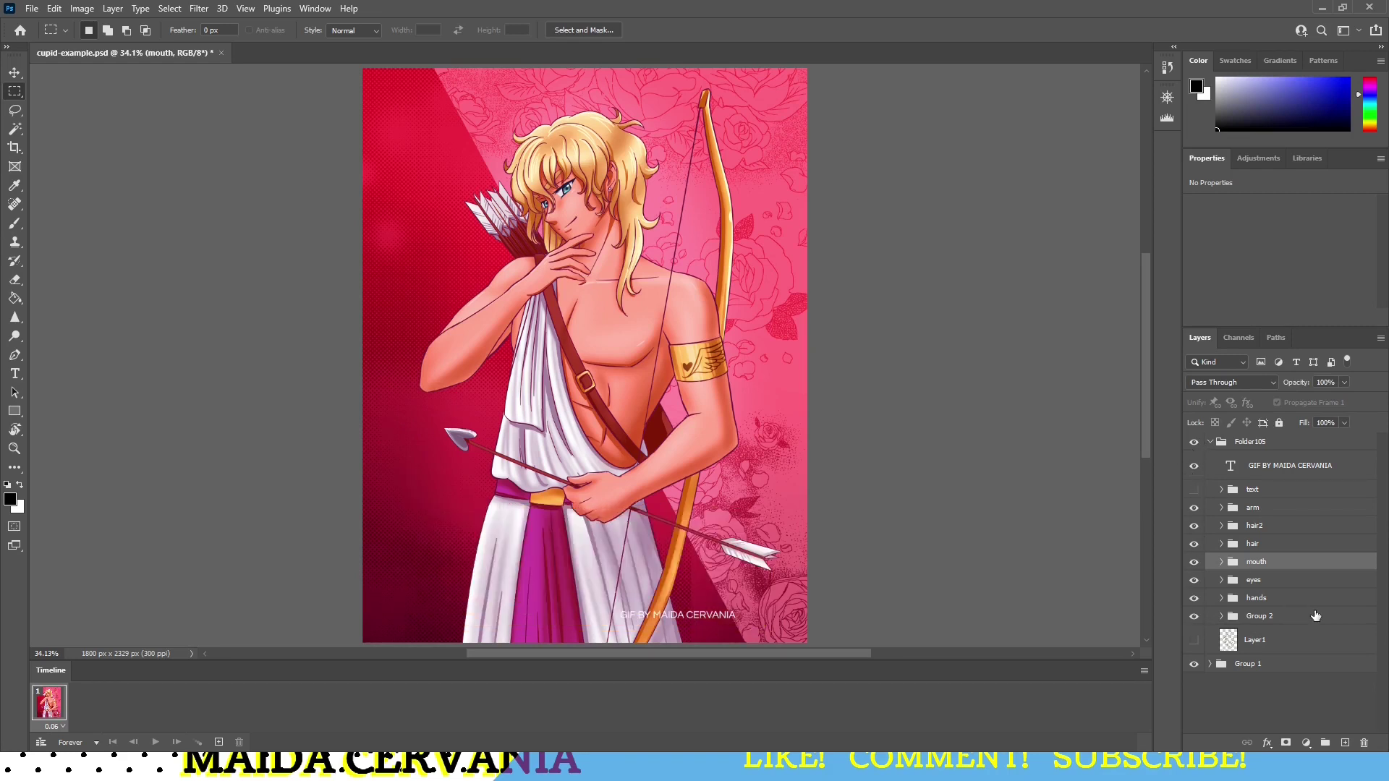
Step: Hide Group 2 to isolate the moving parts, briefly marking the edge of the lower hand with a marquee selection
left_click(1194, 619)
left_click(1194, 619)
left_click(1194, 619)
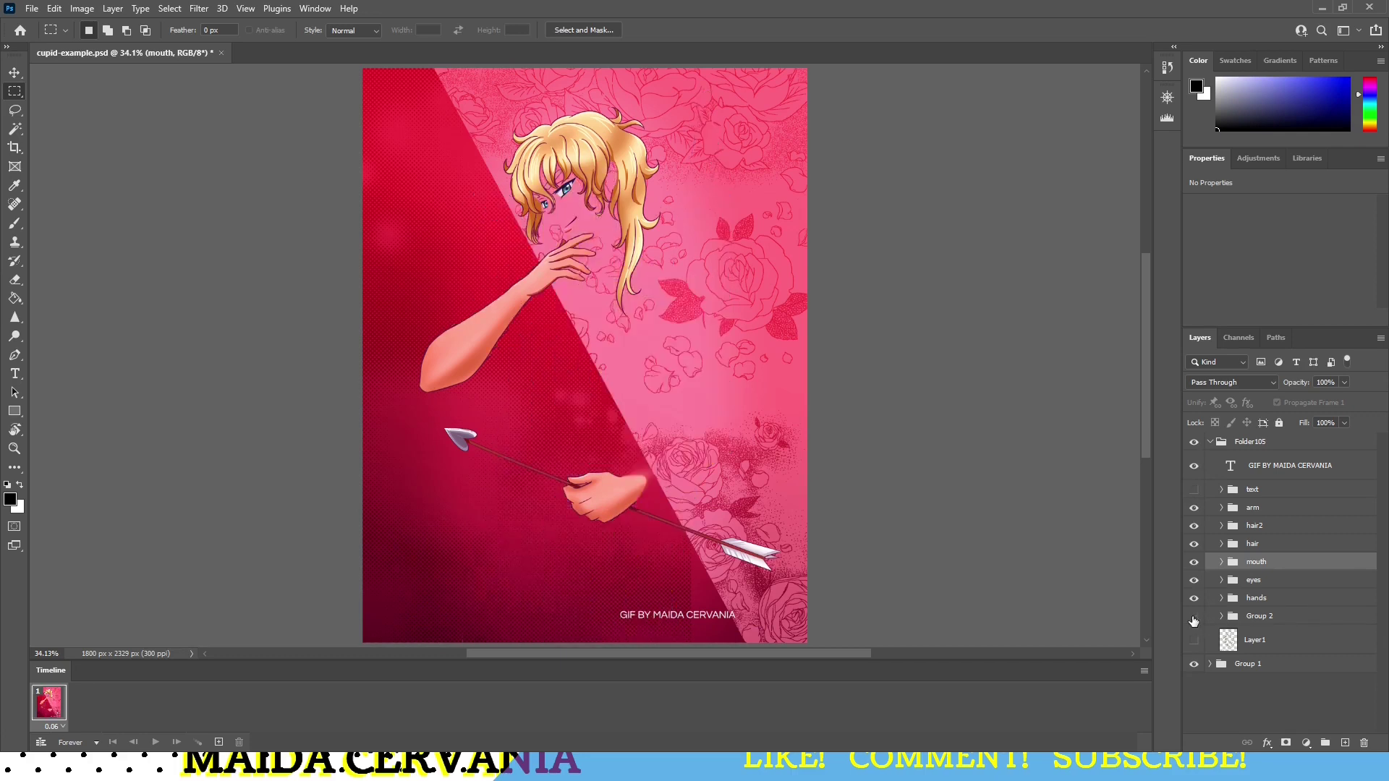
left_click(1194, 619)
left_click(1194, 619)
left_click_drag(625, 465, 662, 503)
key("ctrl+d")
Step: Expand the hands group and toggle its Folder32 folders one by one to compare the arrow-hand poses
left_click(1220, 601)
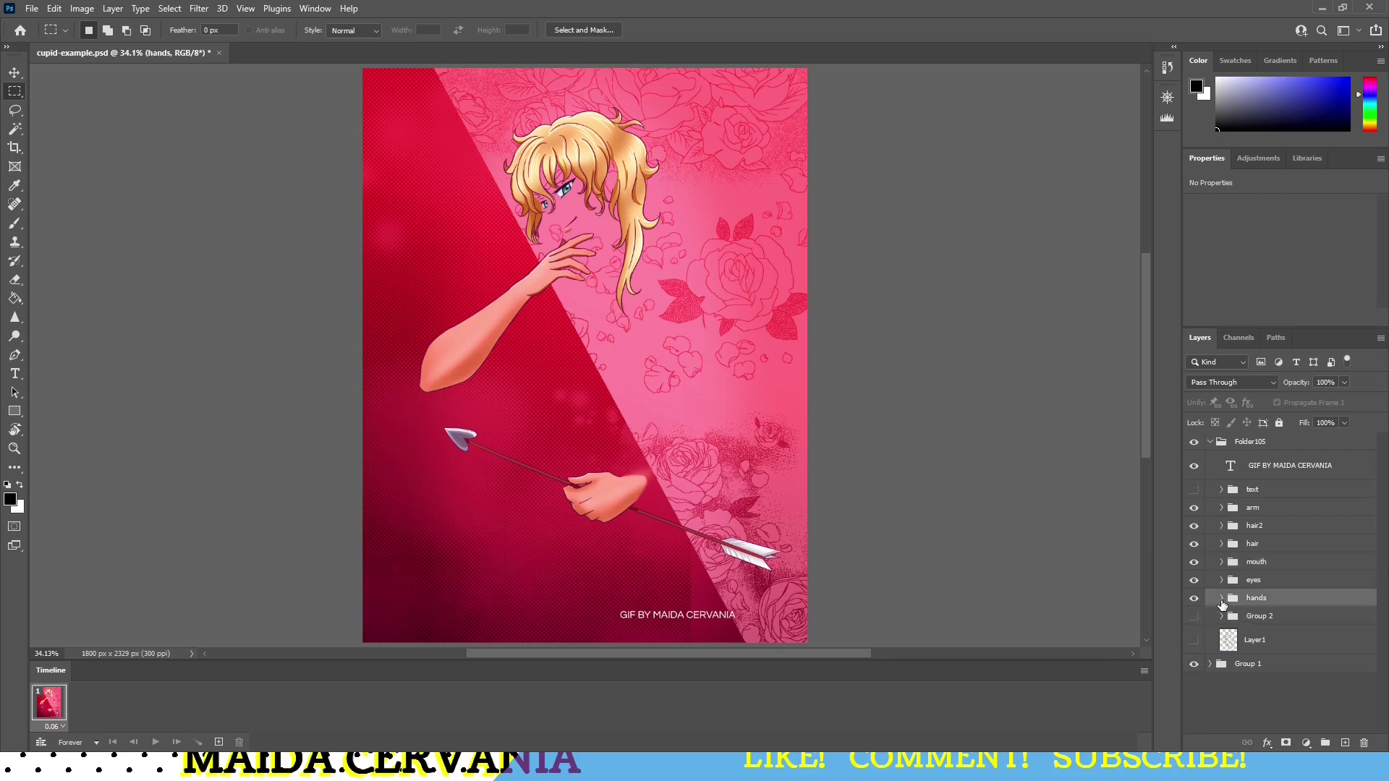
left_click(1222, 600)
left_click(1193, 607)
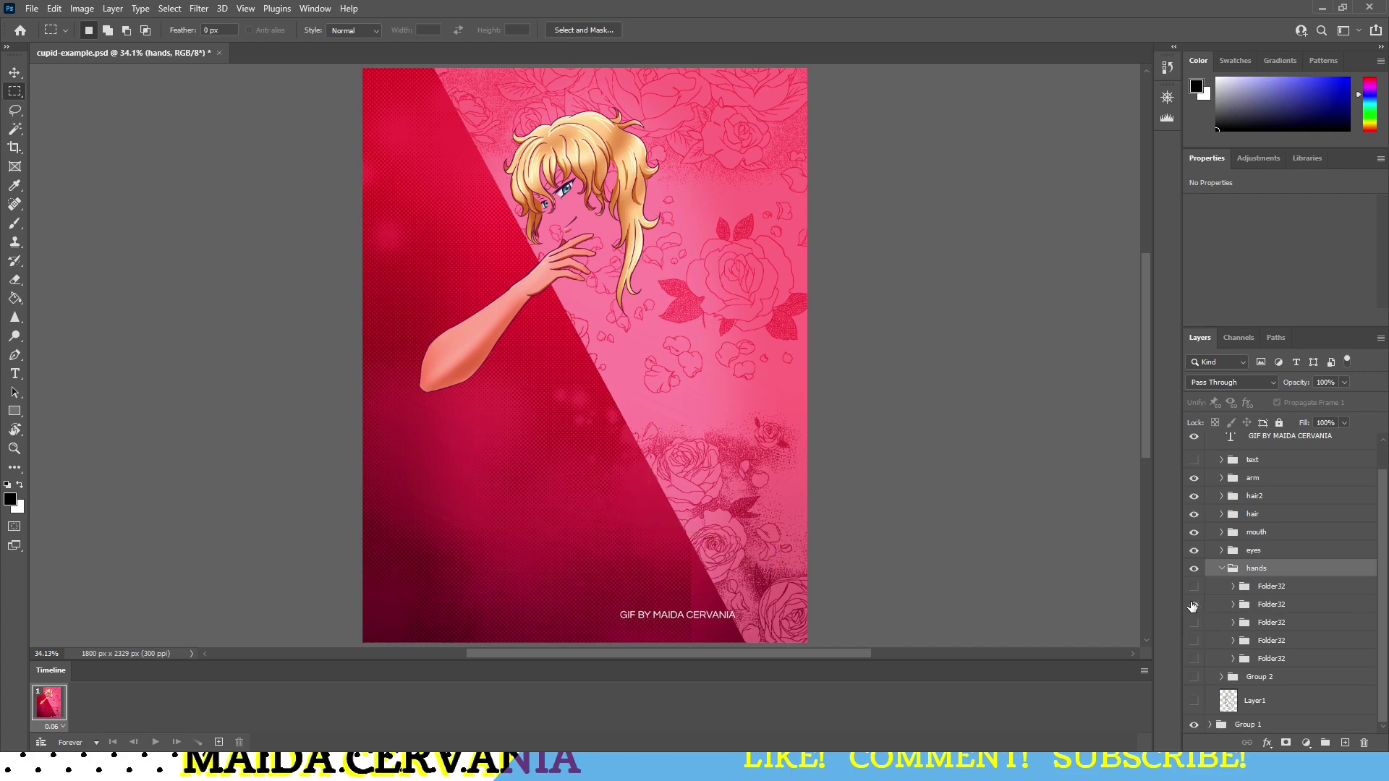
left_click(1193, 607)
left_click(1193, 606)
left_click(1194, 587)
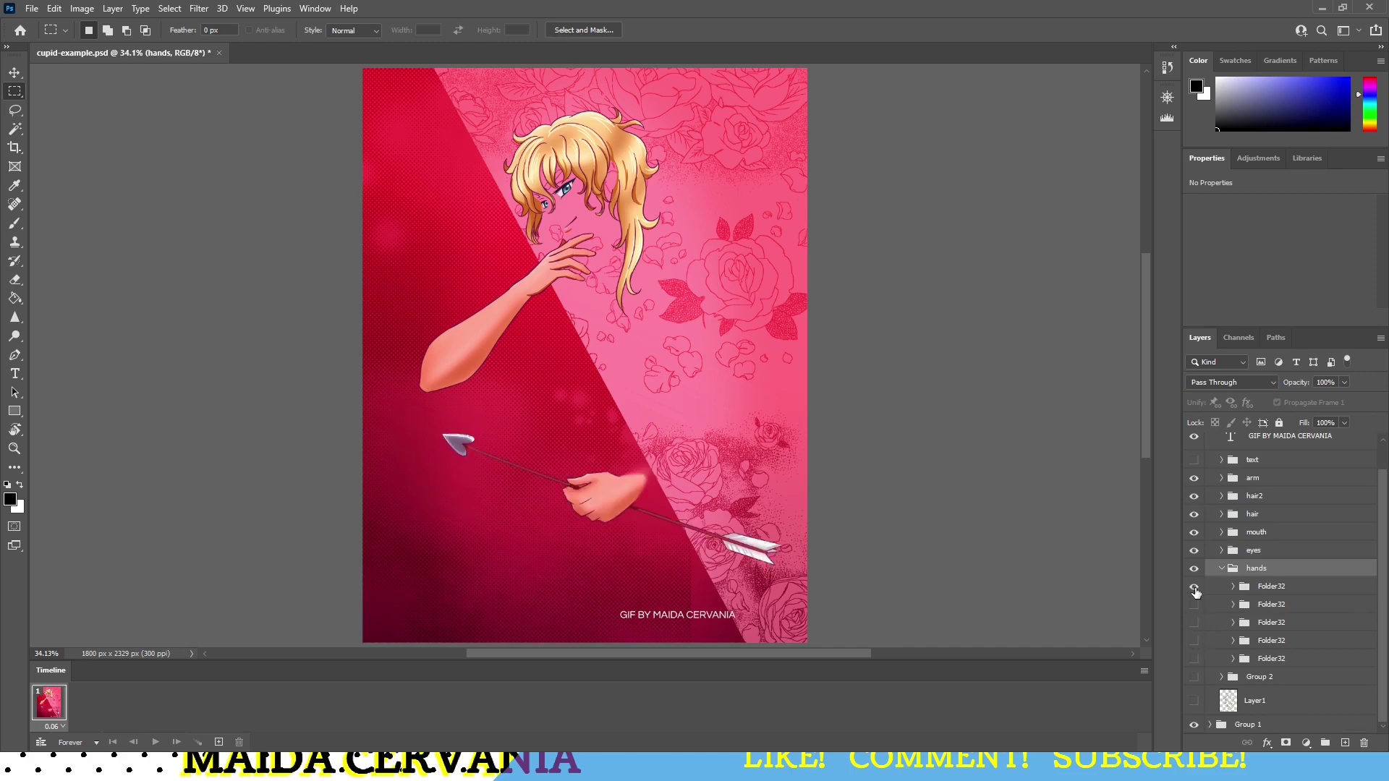
left_click(1194, 588)
left_click(1194, 641)
left_click(1194, 641)
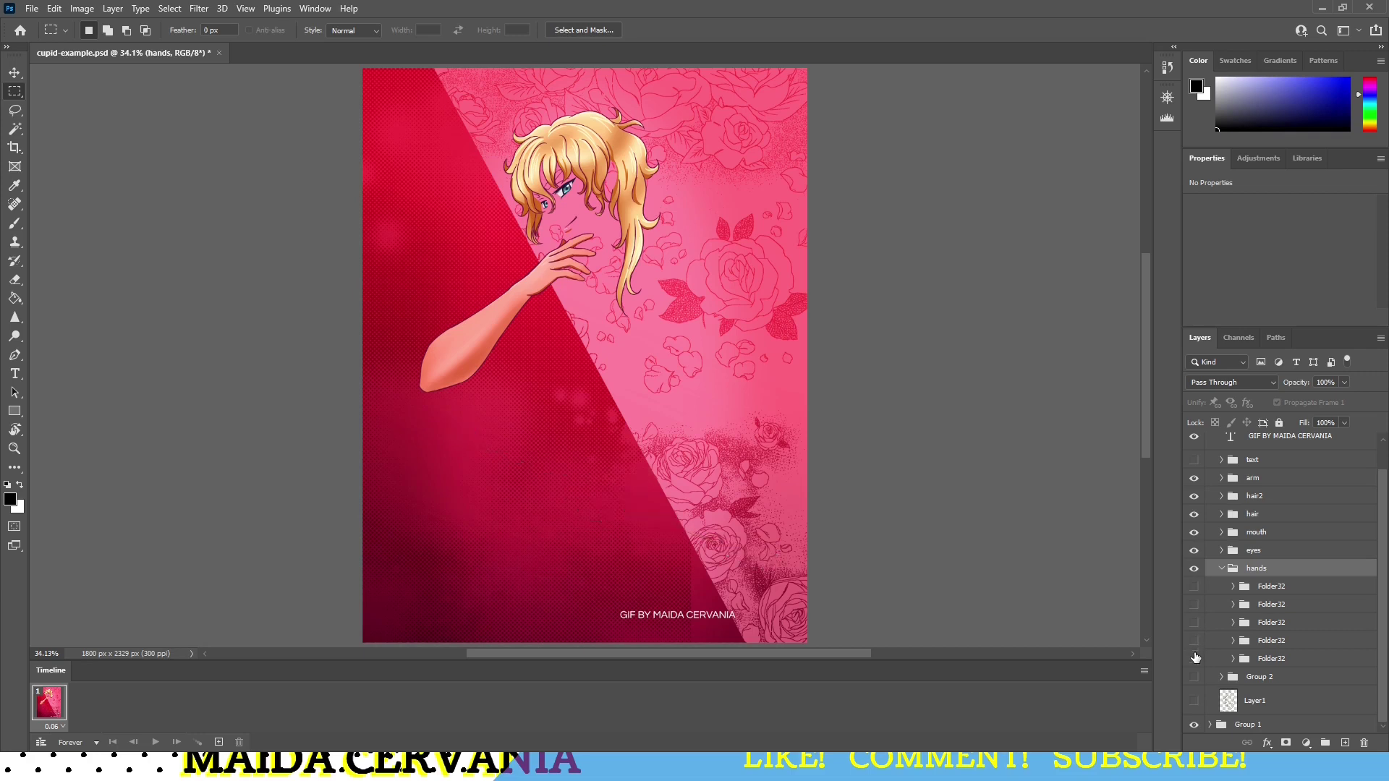
left_click(1194, 659)
left_click(1194, 660)
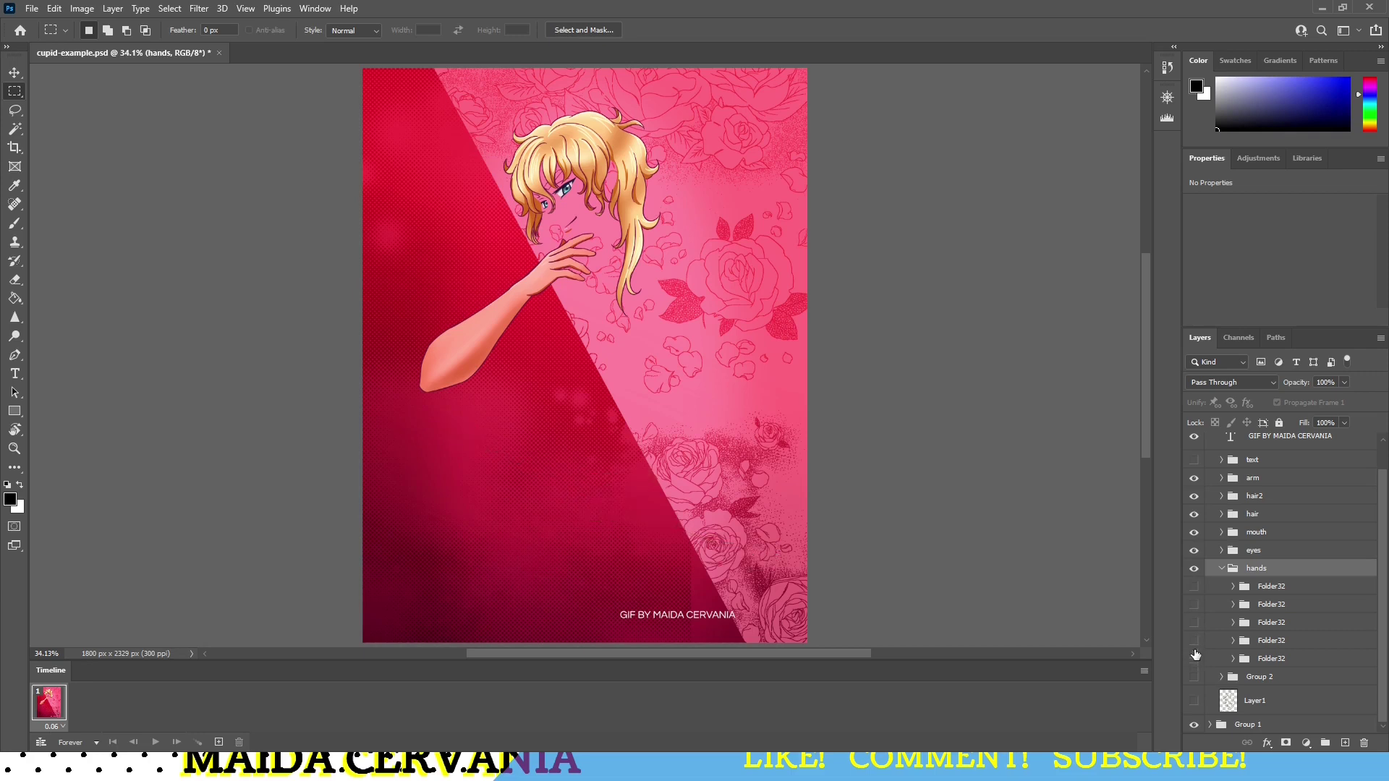
Step: Show all five Folder32 folders in the hands group together to compare the arrow's full range of motion
left_click(1194, 587)
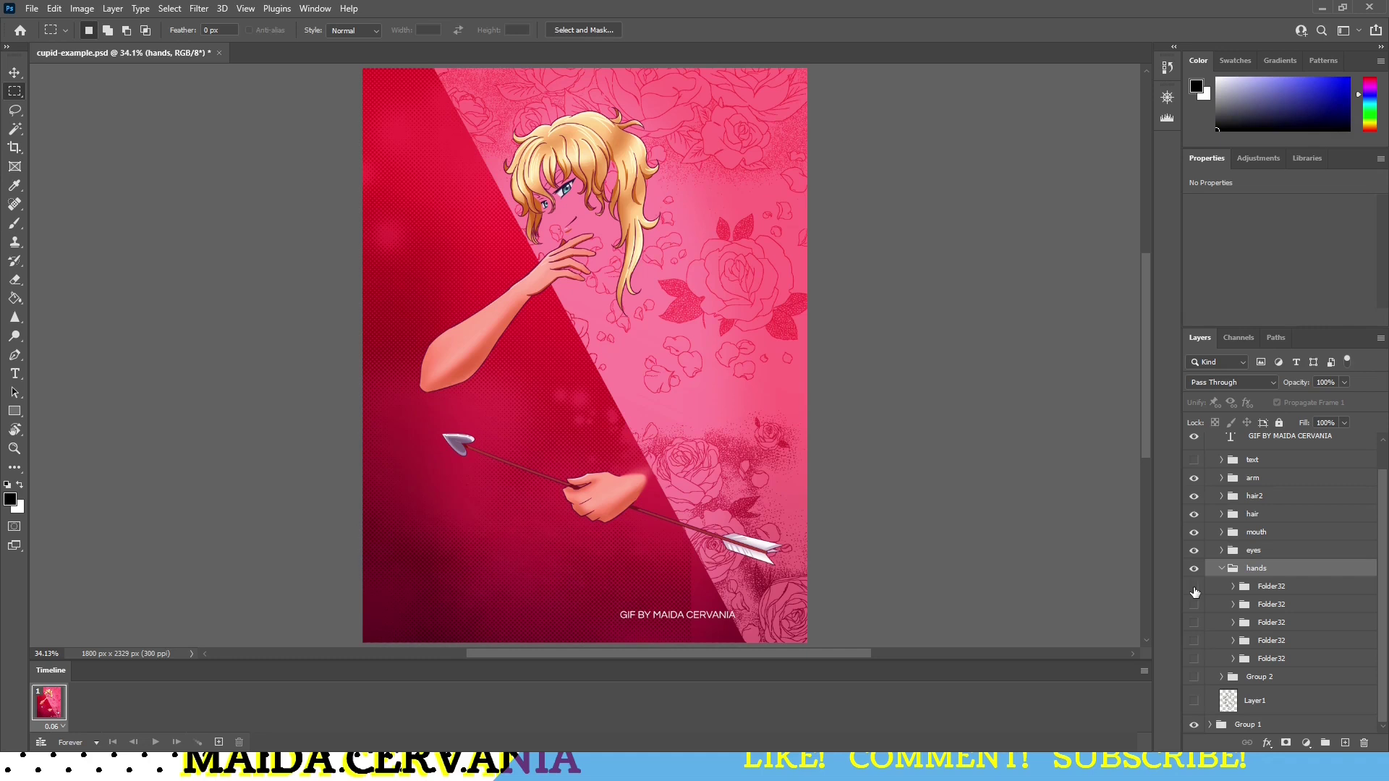
left_click(1194, 588)
left_click(1194, 588)
left_click(1194, 641)
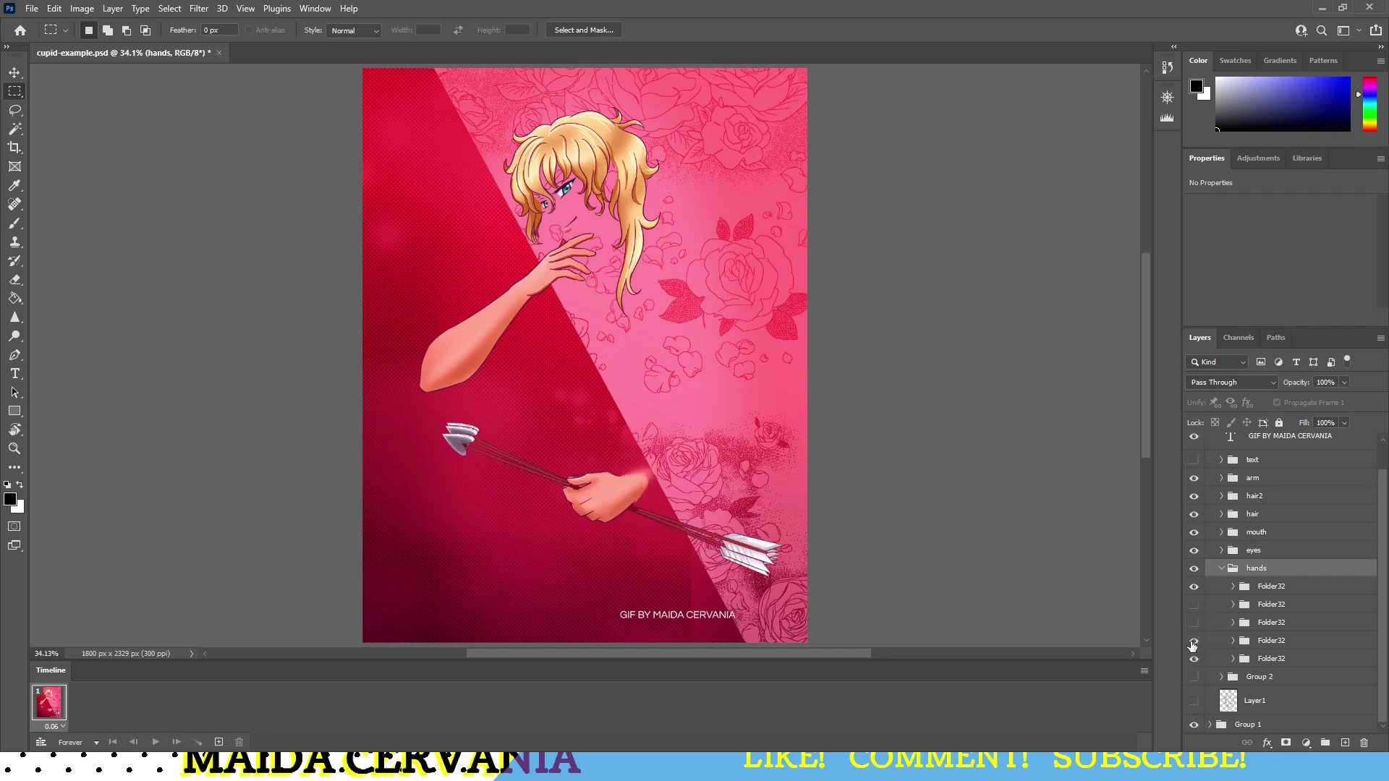
left_click(1194, 623)
left_click(1194, 604)
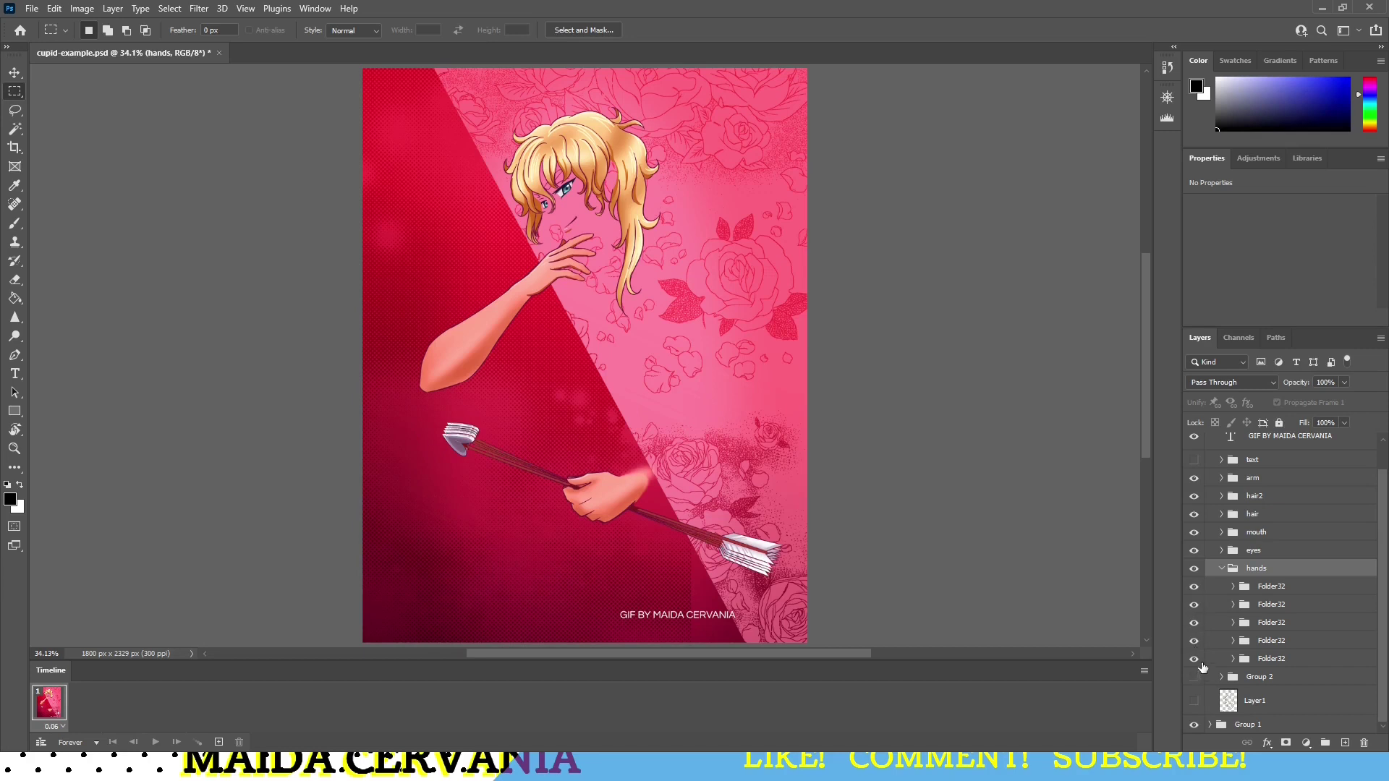
Step: Leave only the first, third and fifth Folder32 folders visible in the hands group, toggling the first to compare poses
left_click(1194, 641)
left_click(1194, 622)
left_click(1194, 587)
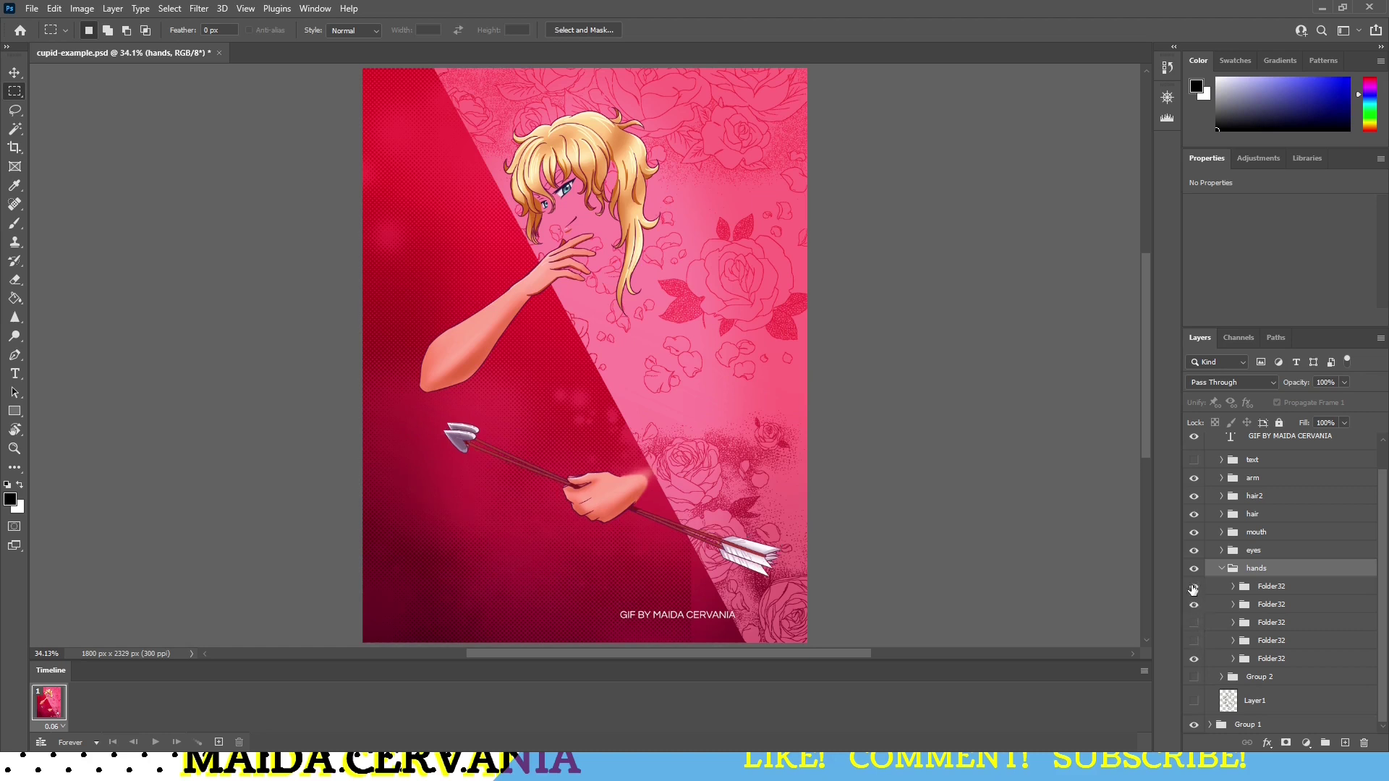
left_click(1194, 605)
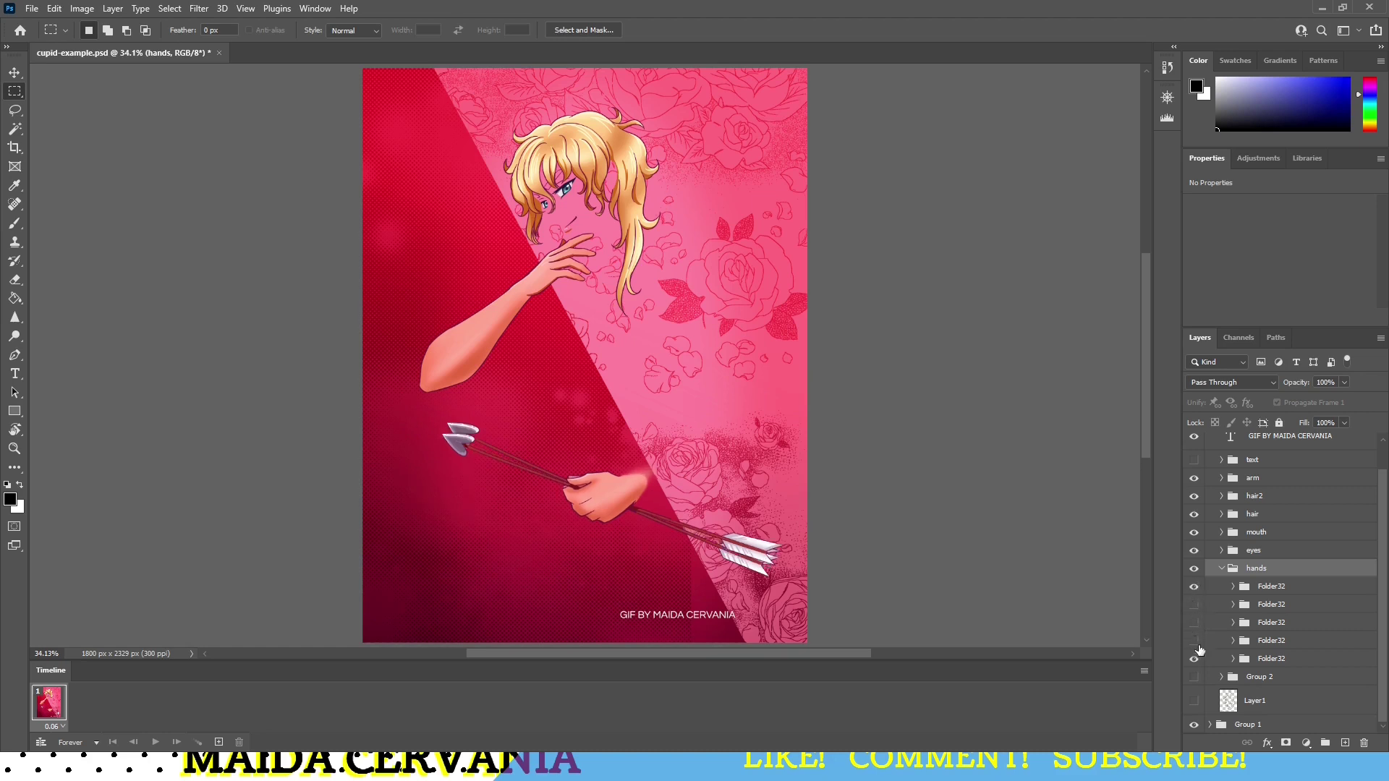
left_click(1194, 587)
left_click(1194, 587)
left_click(1194, 588)
left_click(1195, 587)
left_click(1194, 588)
left_click(1195, 588)
left_click(1194, 623)
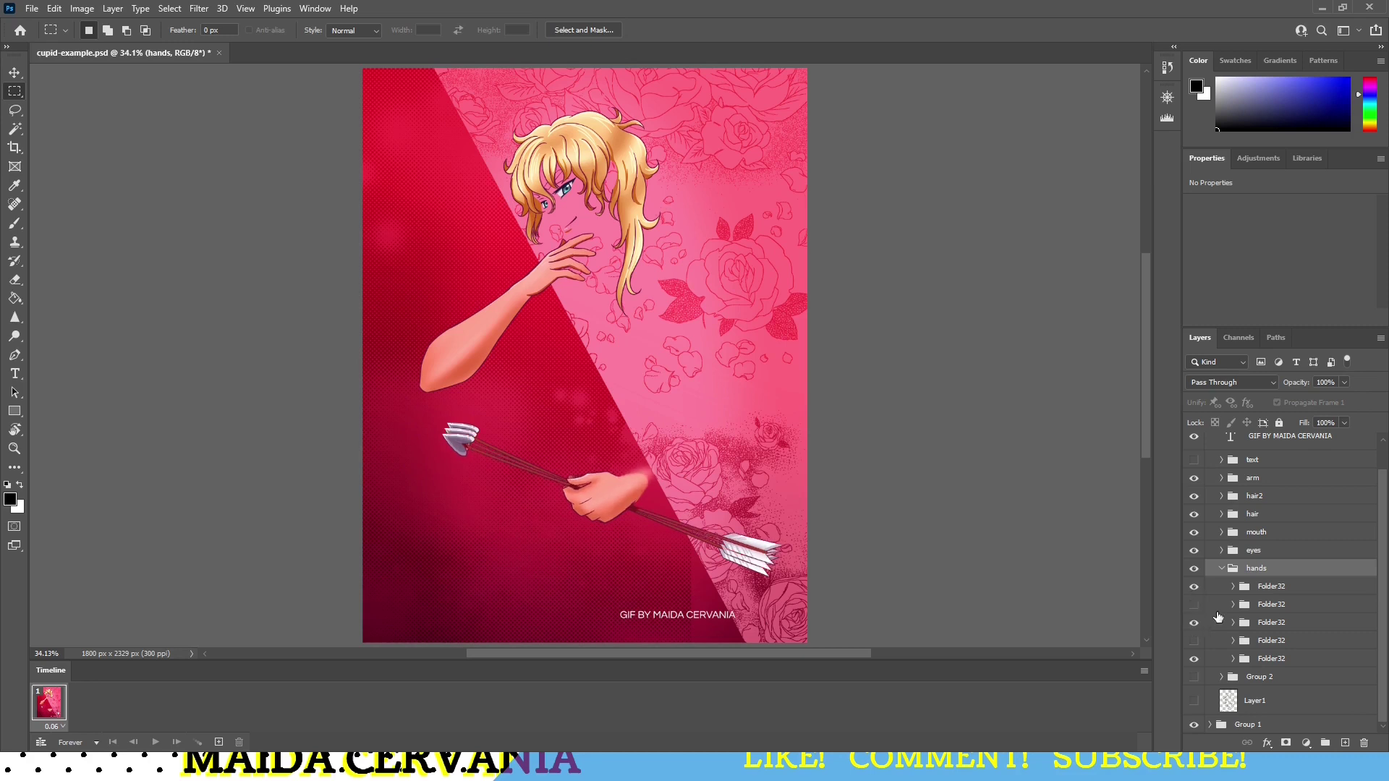
Step: Delete the two hidden Folder32 folders from the hands group
left_click(1267, 610)
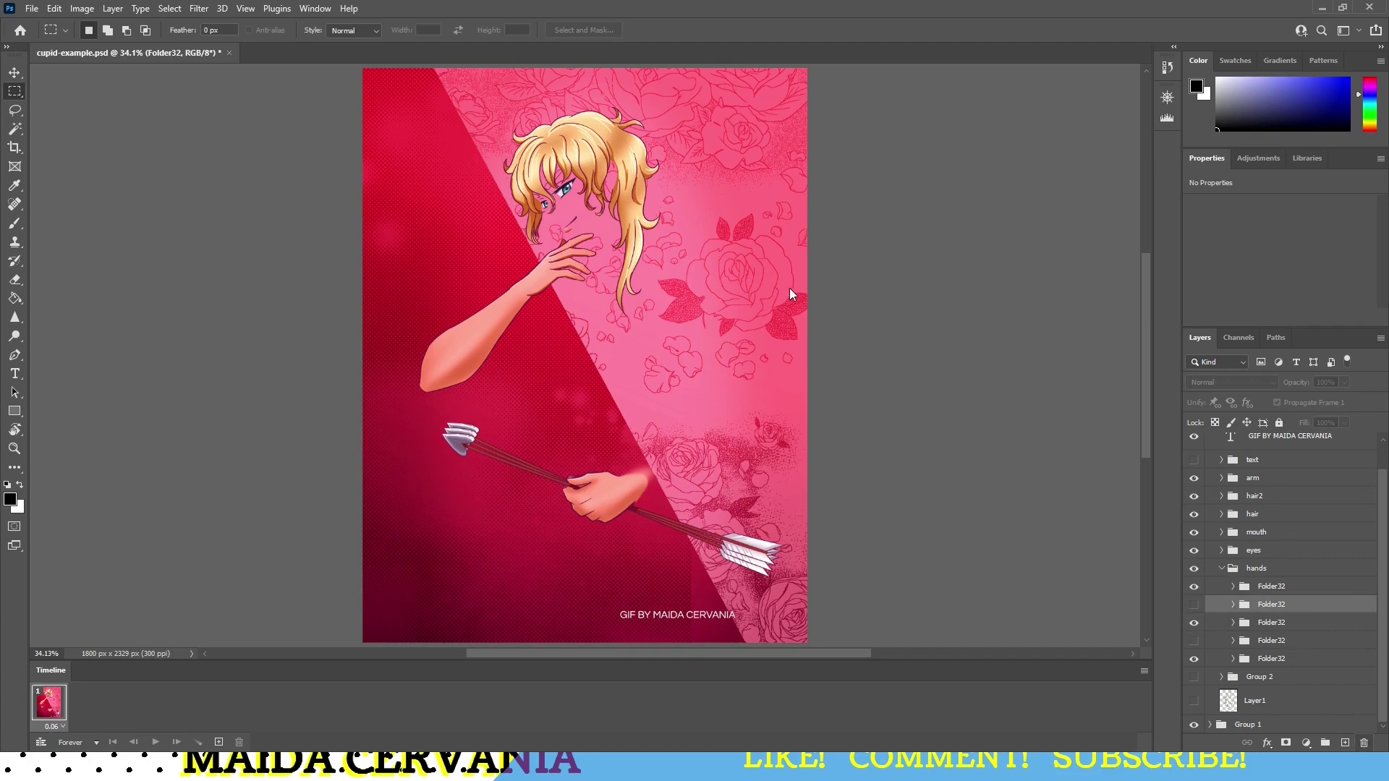
left_click(675, 288)
left_click(1275, 641)
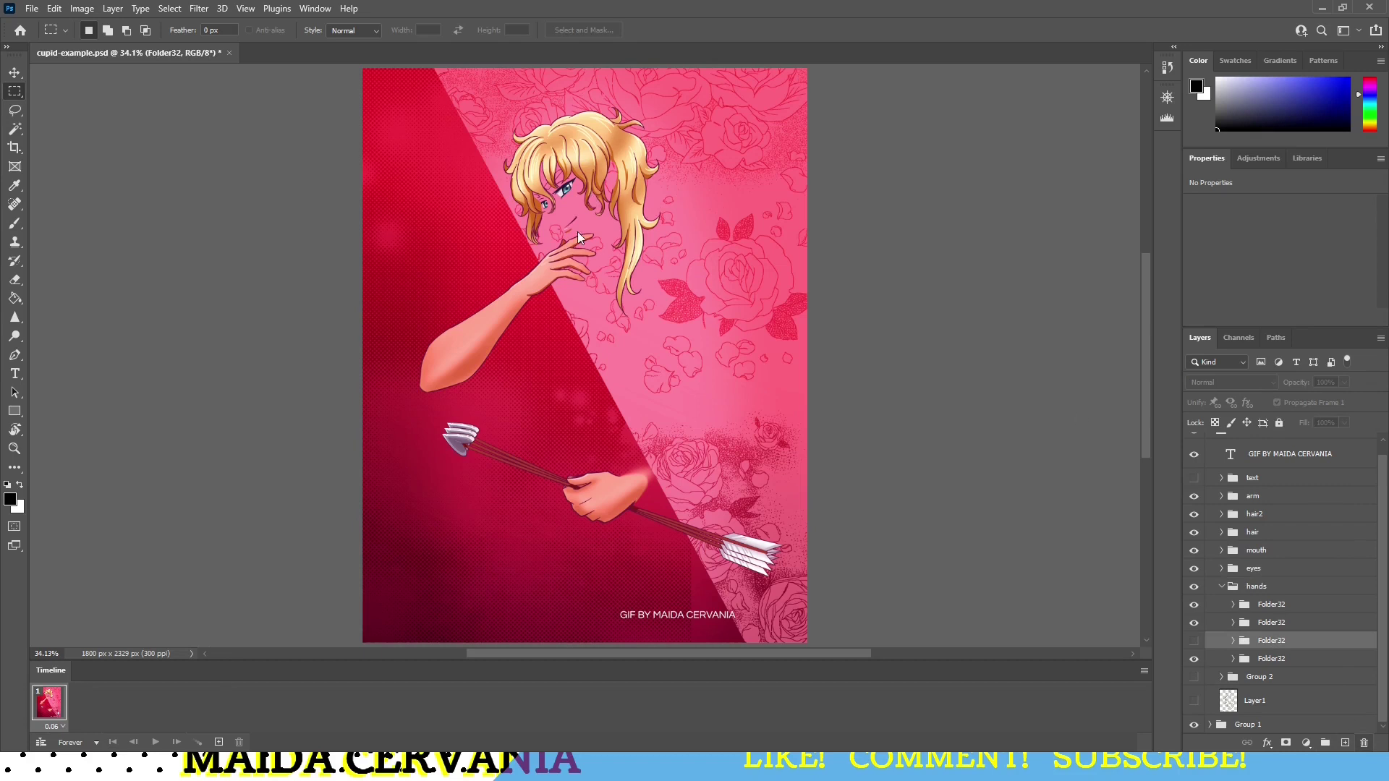
key("Delete")
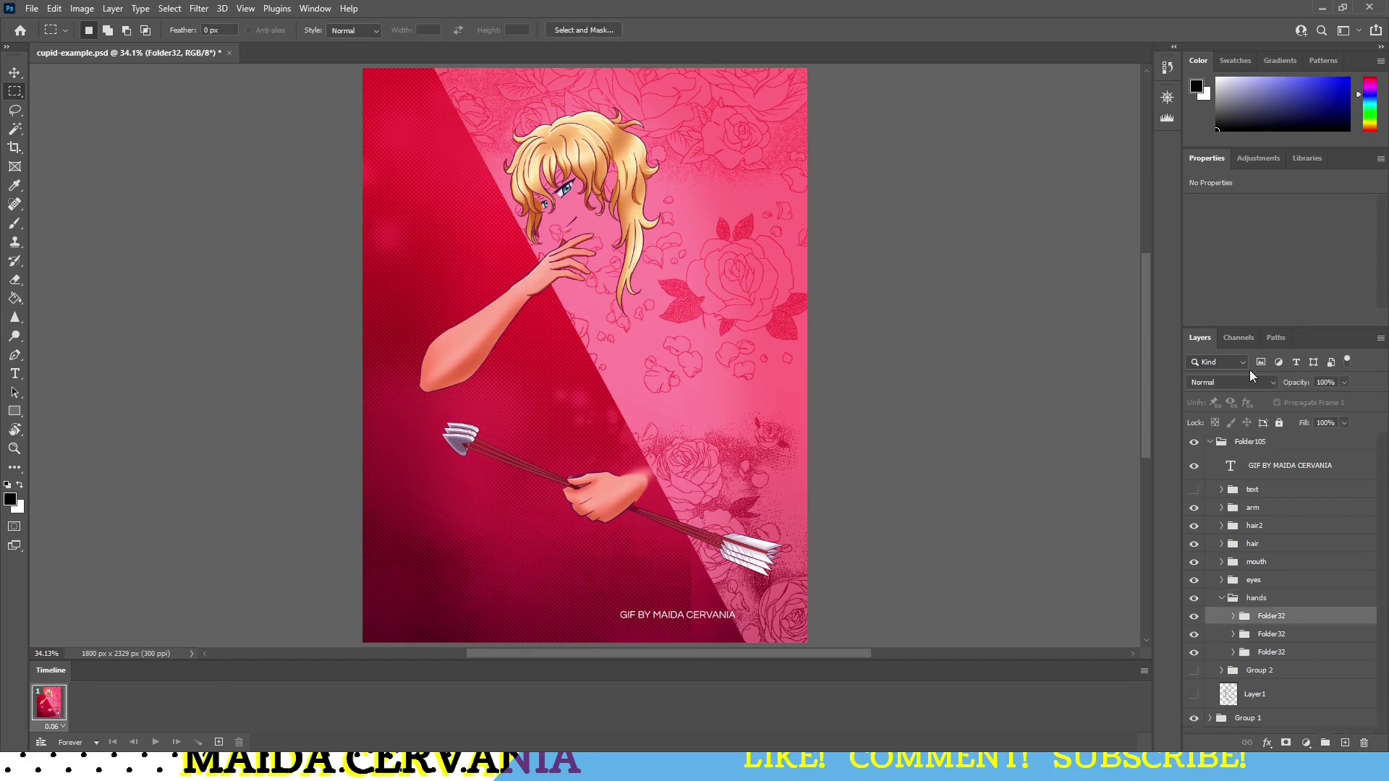
Step: Duplicate the top Folder32 folder in the hands group and rotate the copy slightly with Free Transform
key("ctrl+j")
key("ctrl+r")
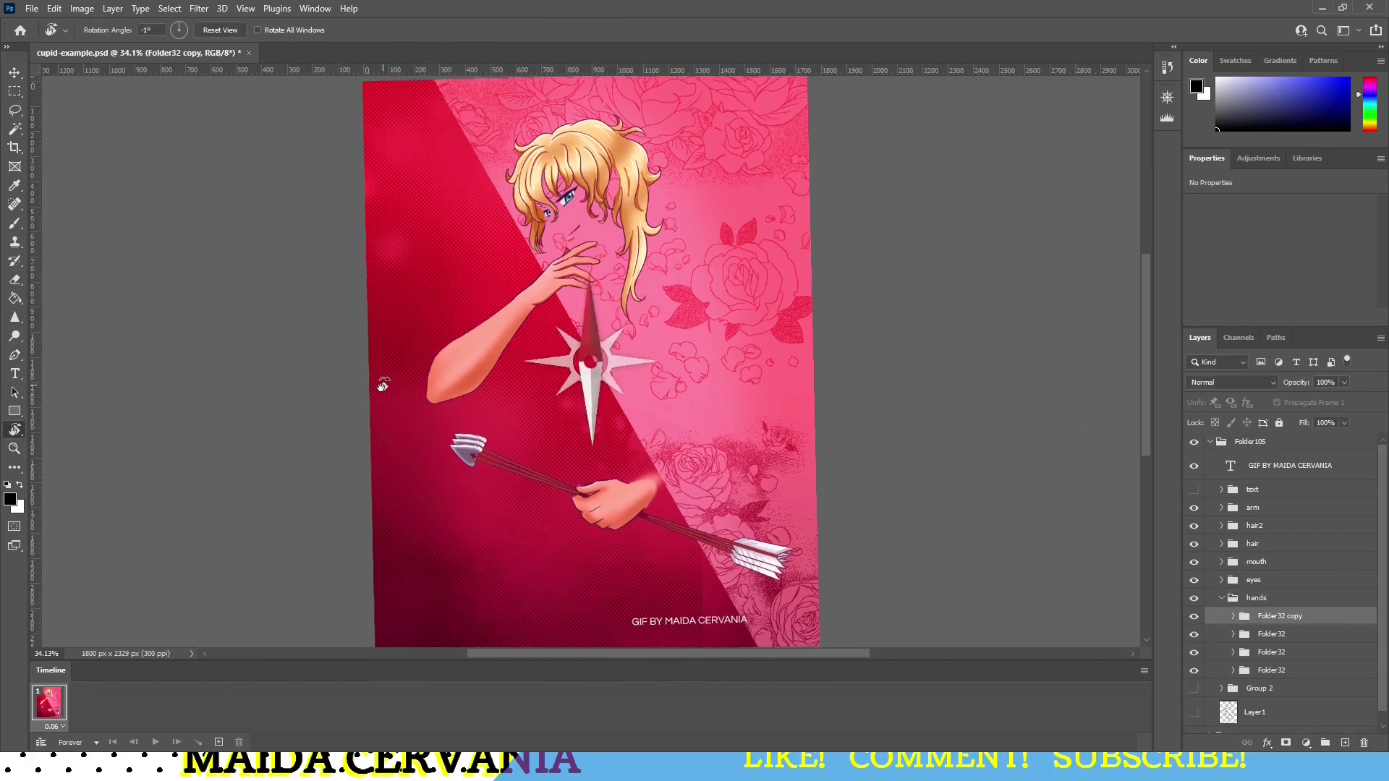
key("ctrl+t")
left_click_drag(816, 428, 816, 412)
key("Escape")
key("ctrl+t")
key("Return")
Step: Duplicate the bottommost Folder32 folder in the hands group and rotate the lower one to a steeper arrow angle
left_click(1306, 672)
key("ctrl+j")
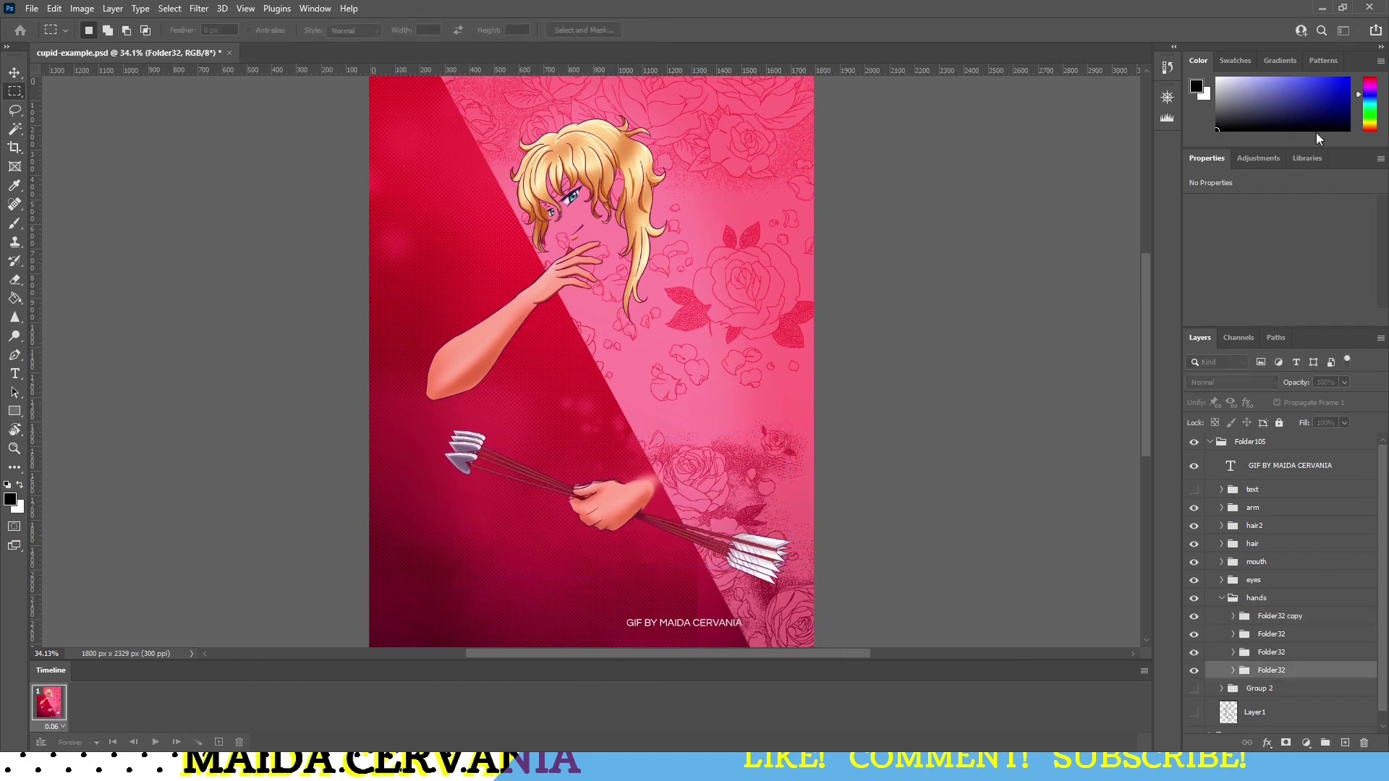
key("alt+[")
key("ctrl+t")
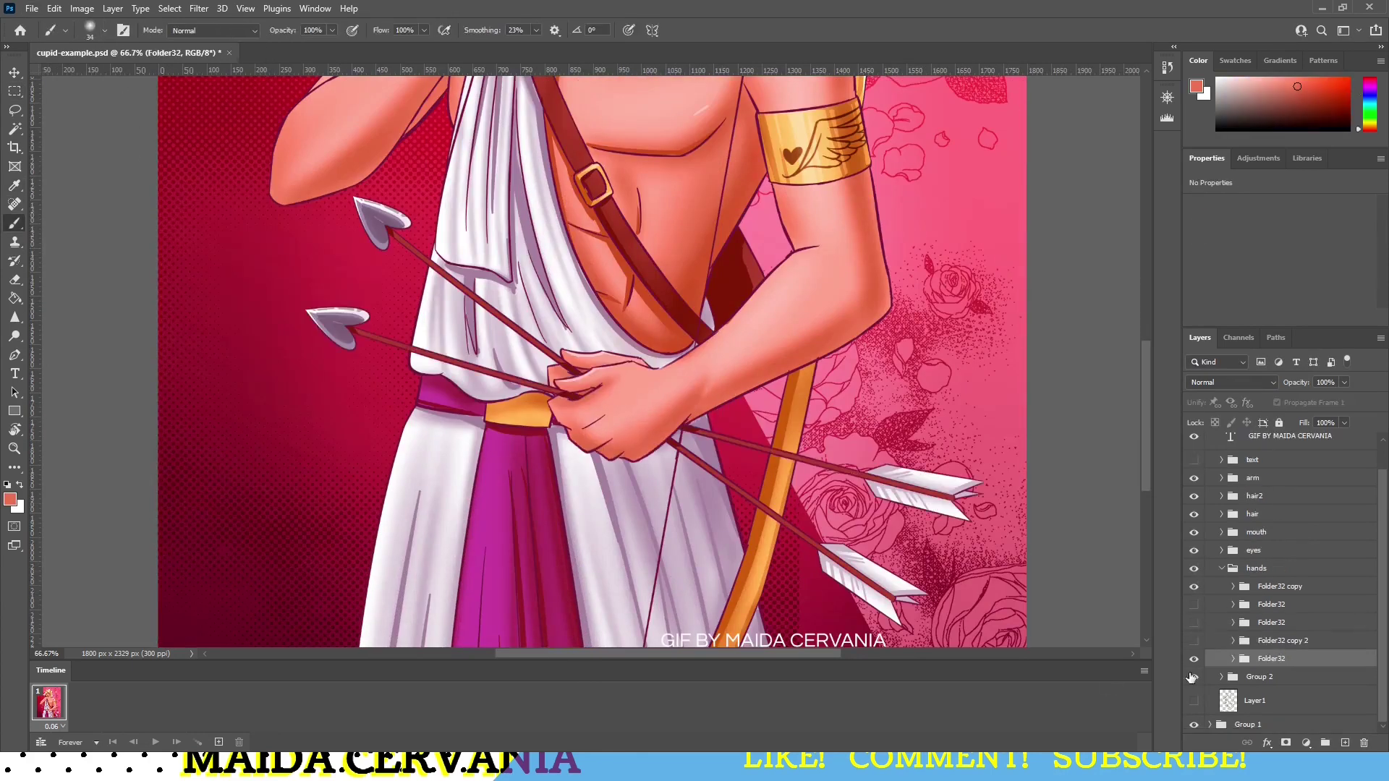
Step: Sample the wrist's skin colour for the brush, and collapse the hands group, toggling its visibility to check the arrow hand
left_click(713, 356, "alt")
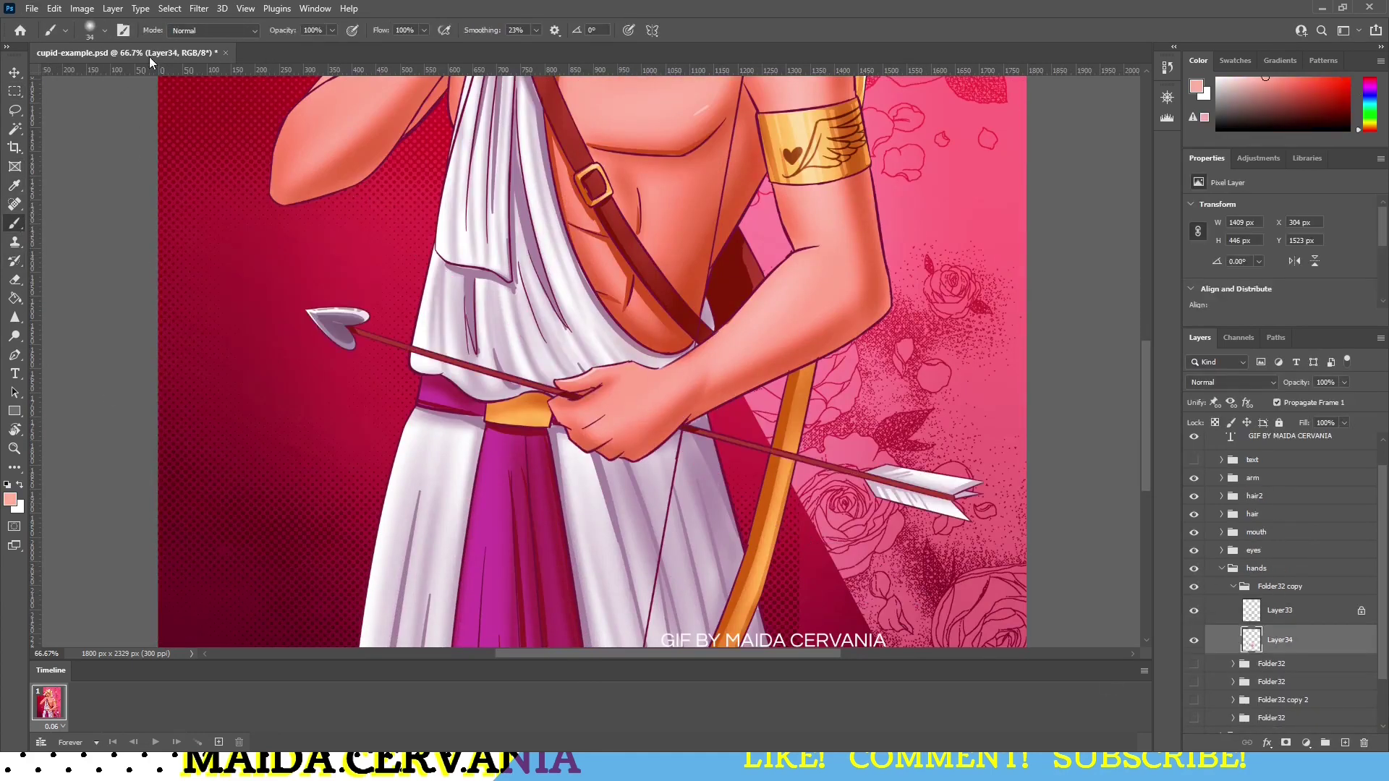
left_click(1223, 569)
key("ctrl+minus")
key("ctrl+minus")
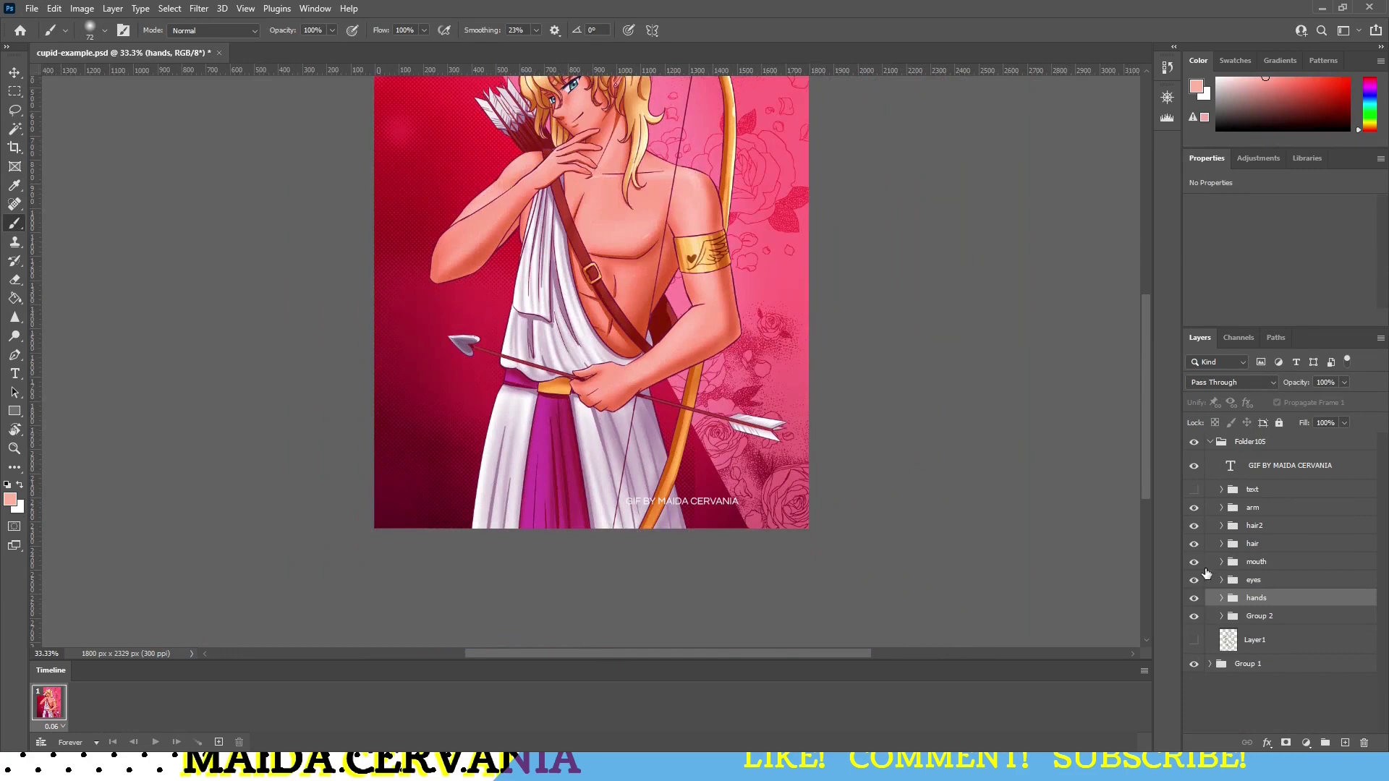
left_click(1195, 599)
left_click(1195, 598)
scroll(1149, 404, "up", 3)
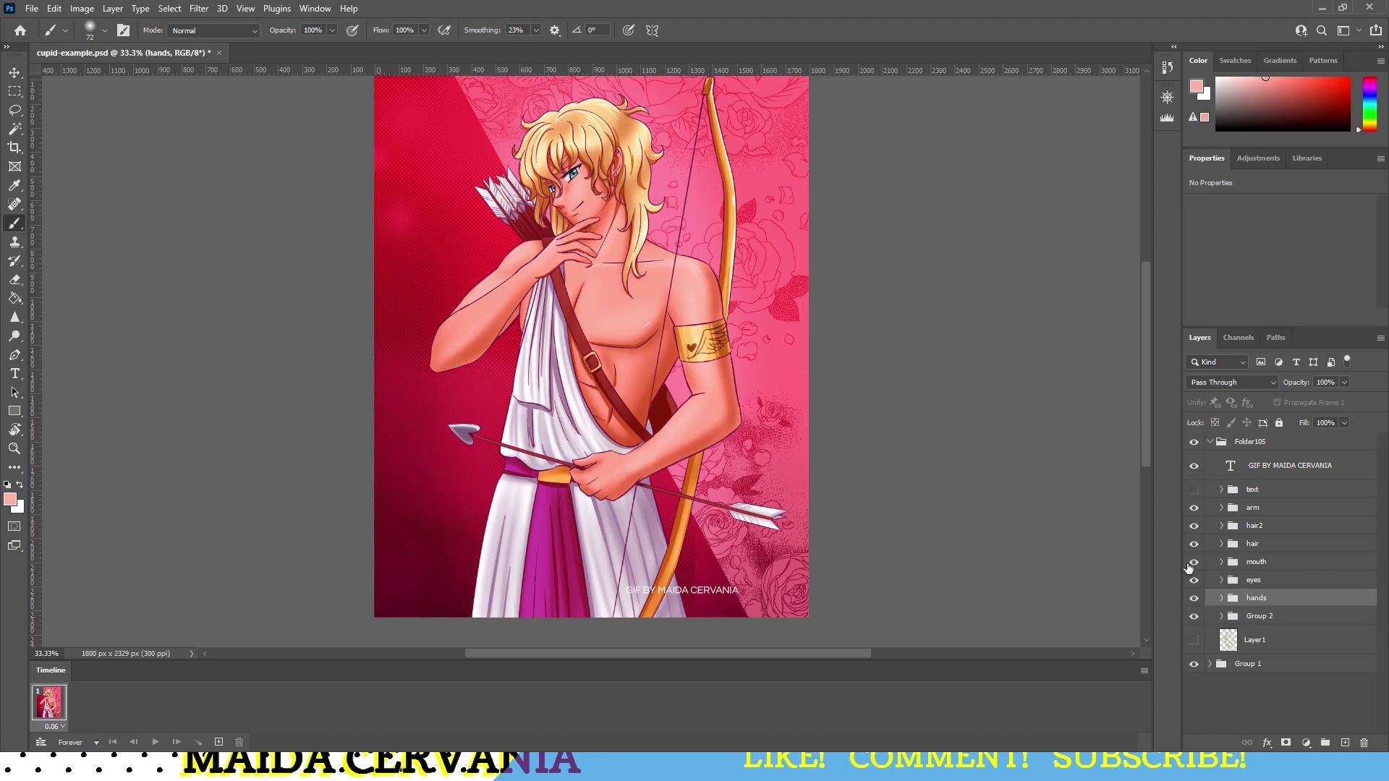
Step: Expand the arm group and toggle its two lowest Folder30 folders to compare the raised arm's poses
left_click(1194, 510)
left_click(1194, 510)
left_click(1221, 507)
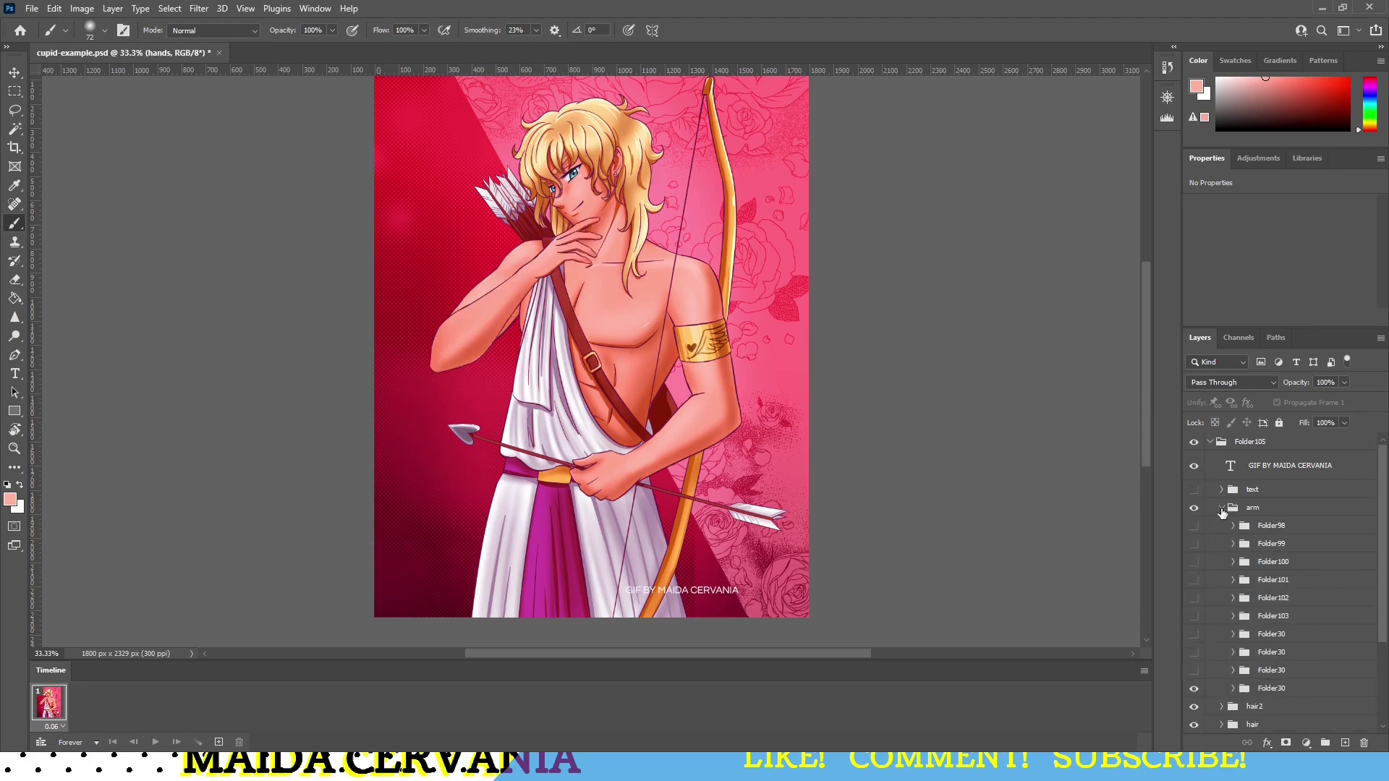
left_click(1194, 671)
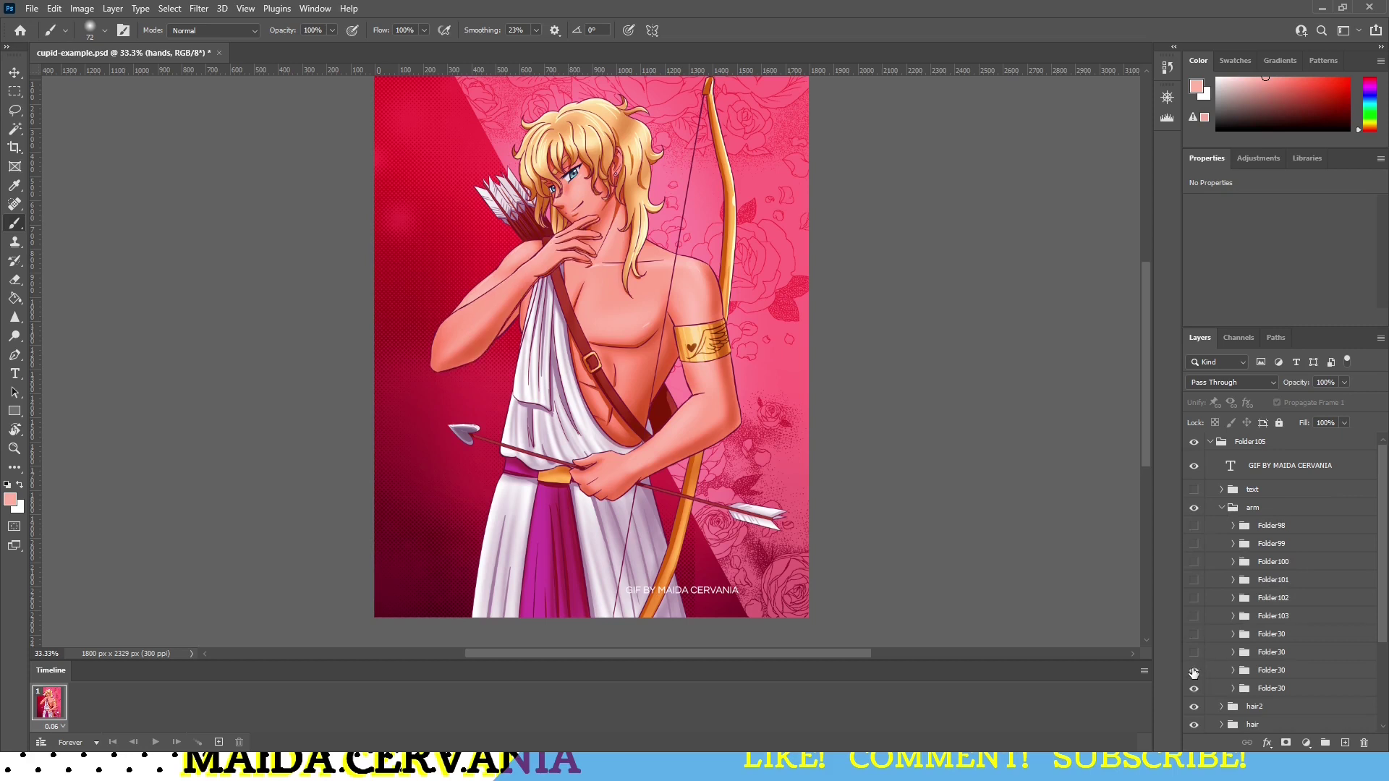
left_click(1194, 671)
left_click(1194, 690)
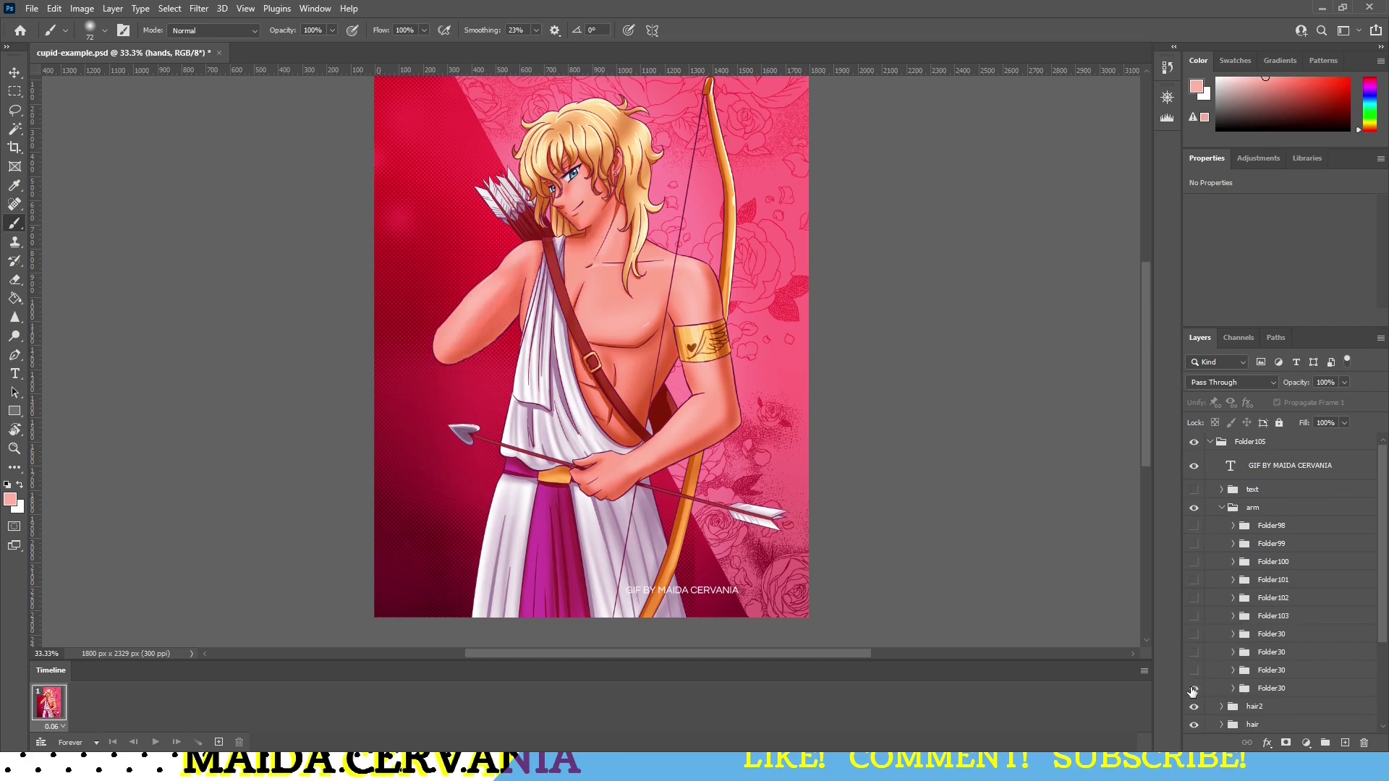
left_click(1193, 691)
mouse_move(1194, 689)
left_mouse_down()
mouse_move(1194, 587)
mouse_move(1194, 673)
left_mouse_up()
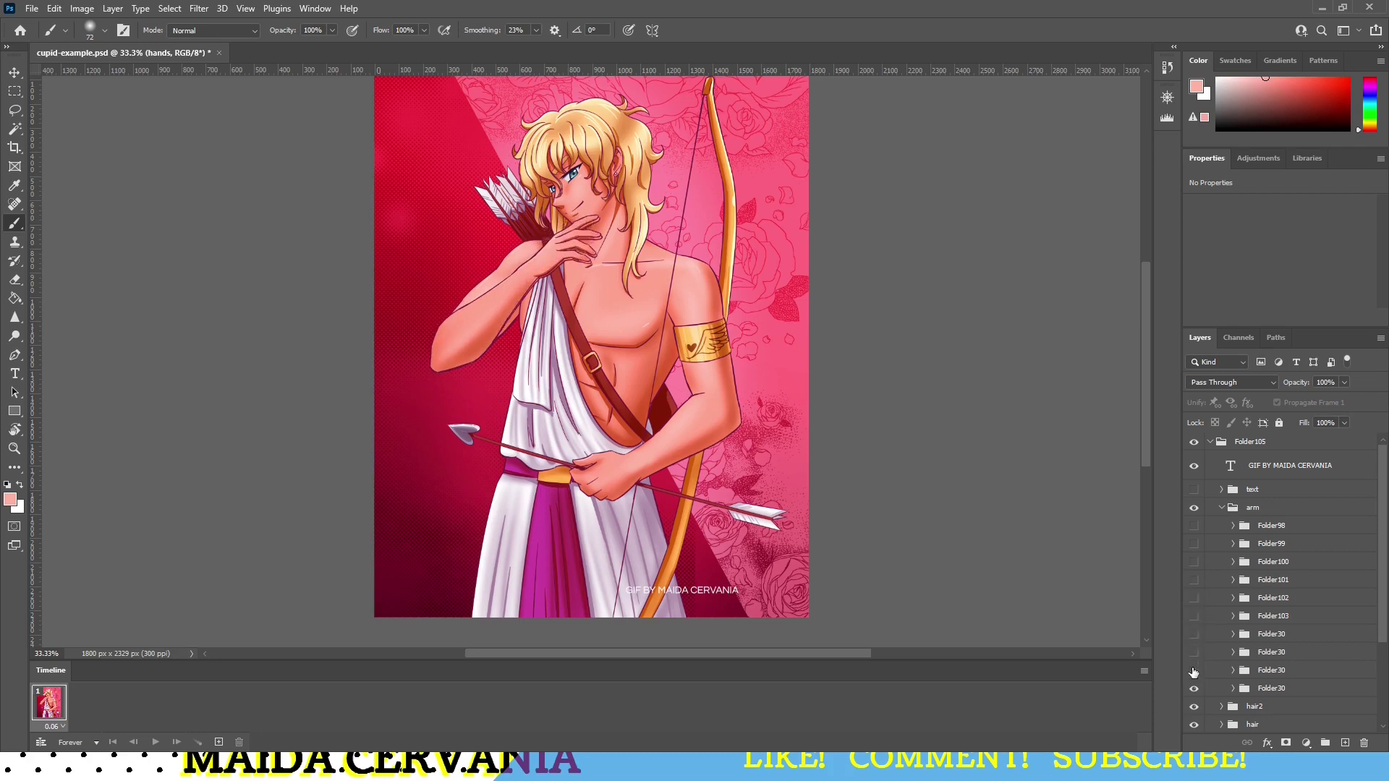
left_click(1193, 691)
left_click(1194, 691)
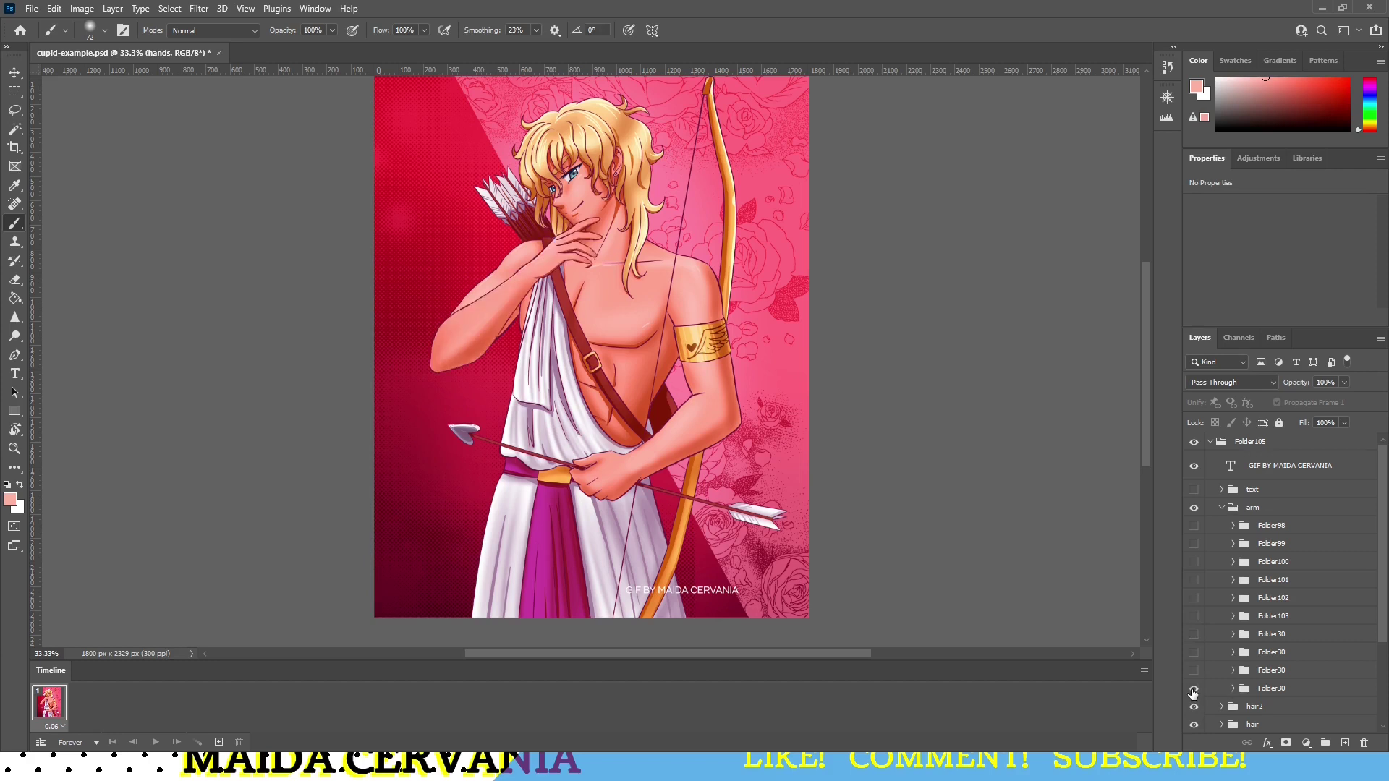
left_click(1194, 671)
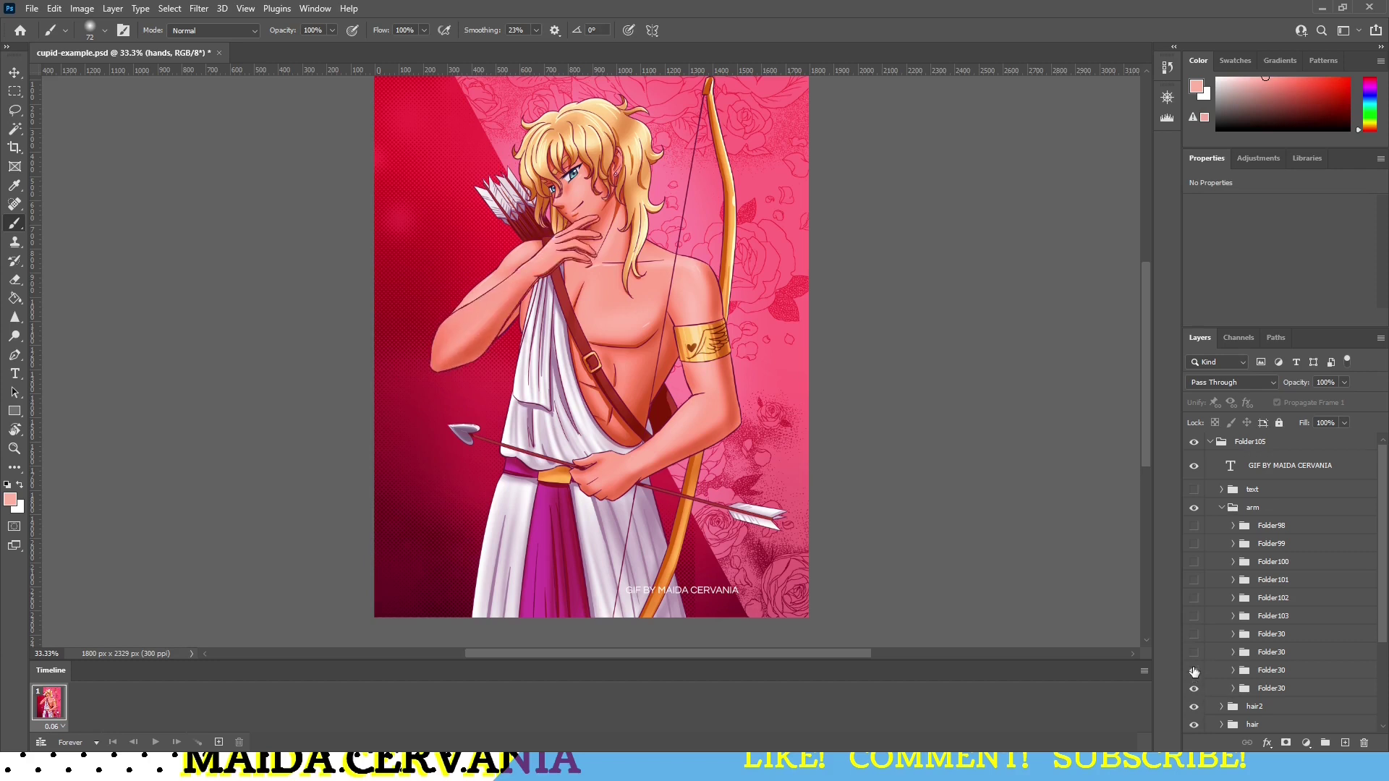
left_click(1194, 692)
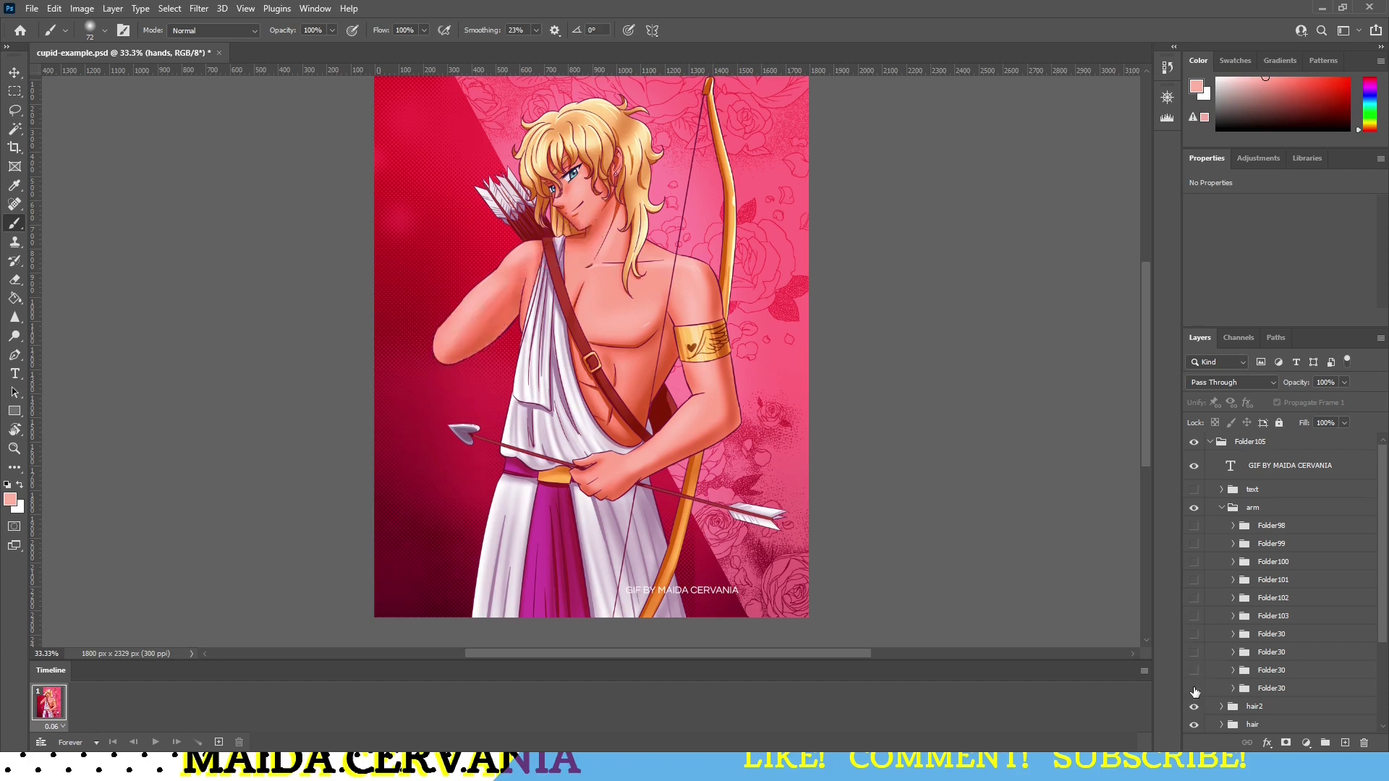
left_click(1195, 692)
Step: Show the four Folder30 folders in the arm group and delete the surplus in-between ones
left_click(1194, 619)
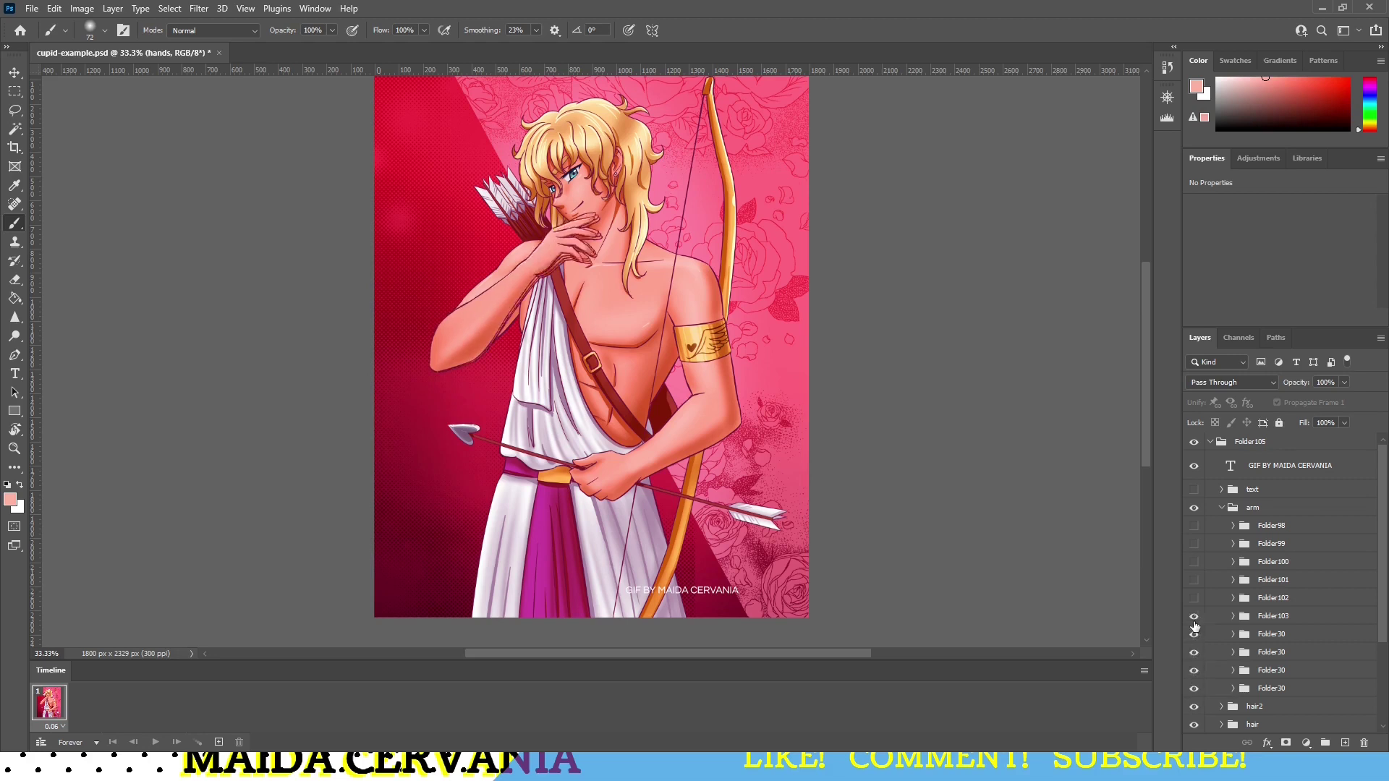
left_click(1193, 620)
key("ctrl+z")
key("ctrl+z")
left_click(1282, 653)
key("Delete")
Step: Duplicate the lowest Folder30 folder in the arm group and rotate the original slightly with Free Transform
key("ctrl+j")
left_click(1259, 670)
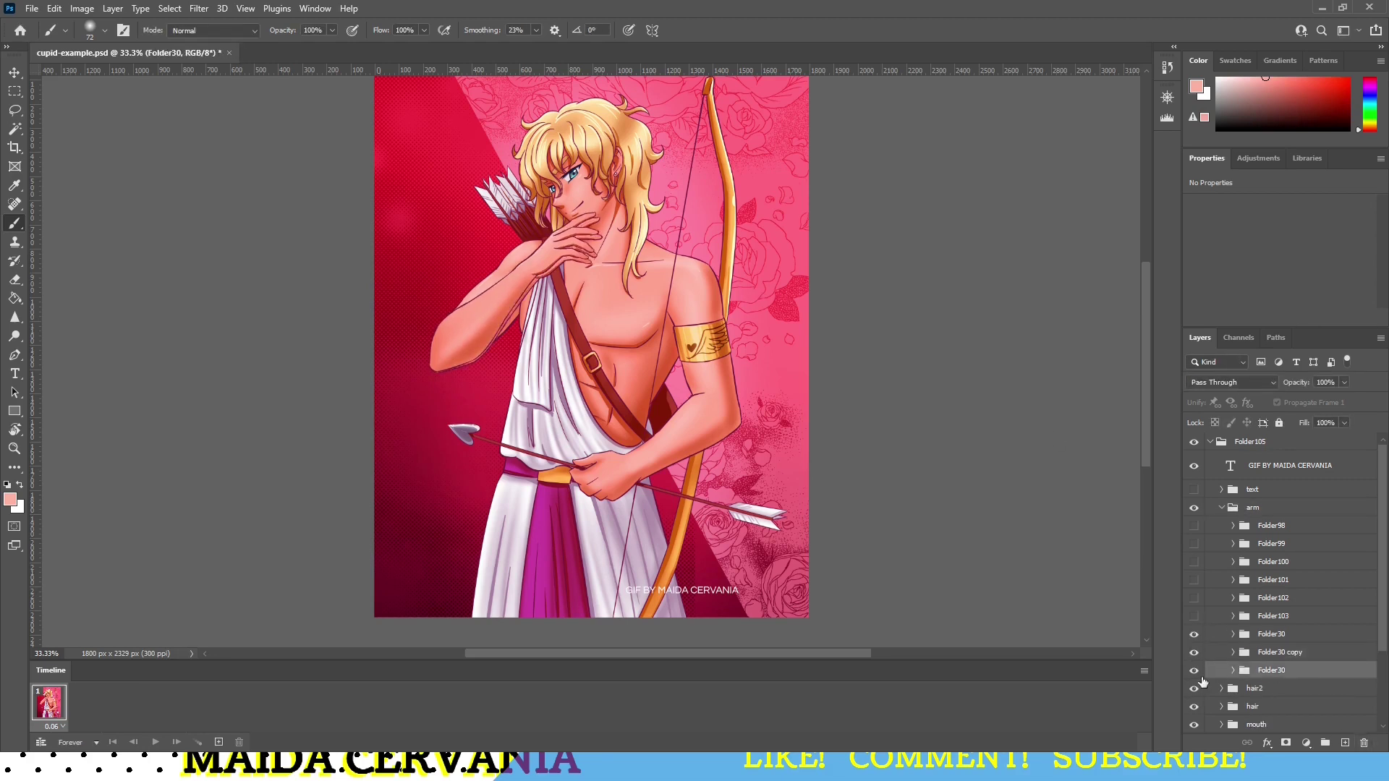
key("ctrl+t")
left_click_drag(622, 213, 632, 224)
left_click_drag(579, 275, 586, 284)
key("Return")
Step: Duplicate the lowest Folder30 folder once more and rotate the original further to create another arm pose
left_click(1280, 652)
left_click(1272, 670)
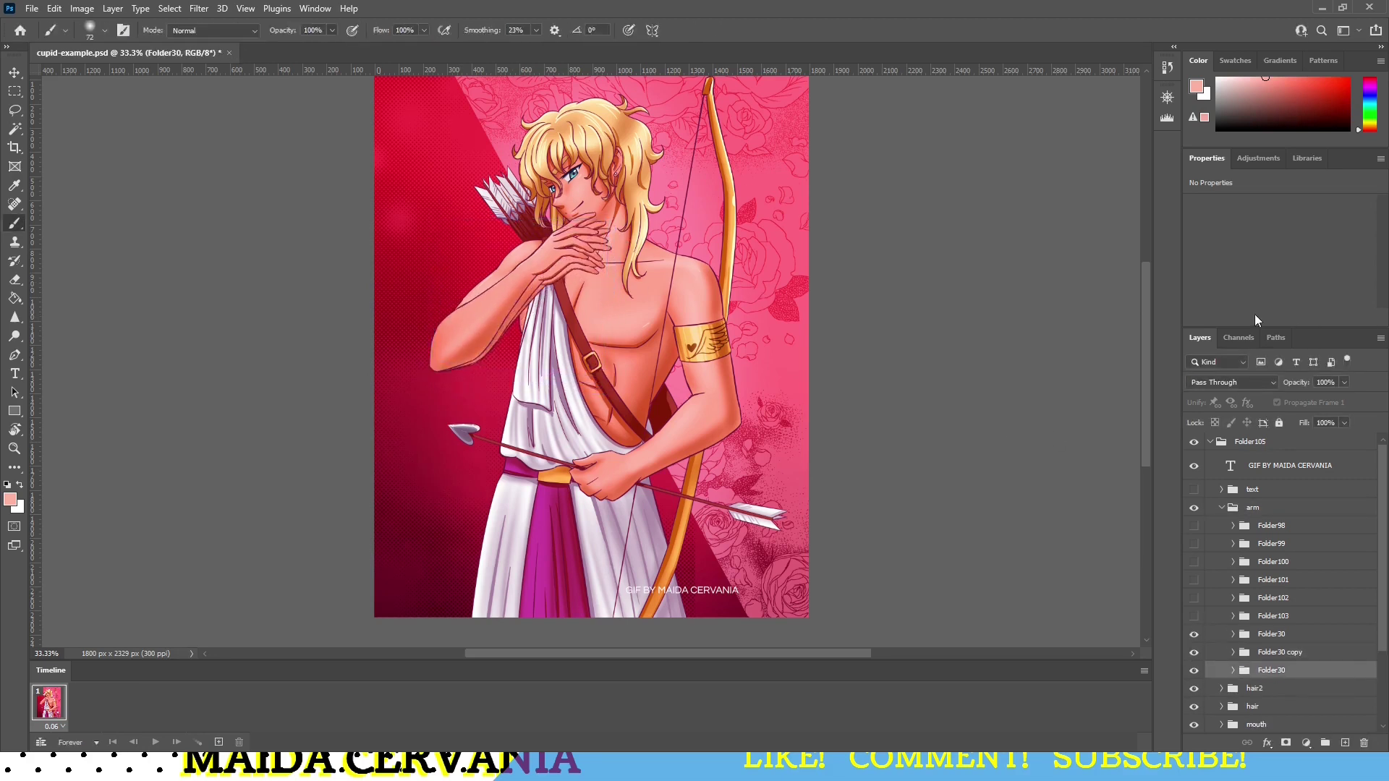
key("ctrl+j")
left_click(1271, 688)
key("ctrl+t")
key("Return")
Step: Show all the folders in the arm group, from Folder98 down, and collapse the group
left_click(1194, 670)
left_click(1194, 652)
left_click_drag(1194, 634, 1194, 525)
left_click(1221, 507)
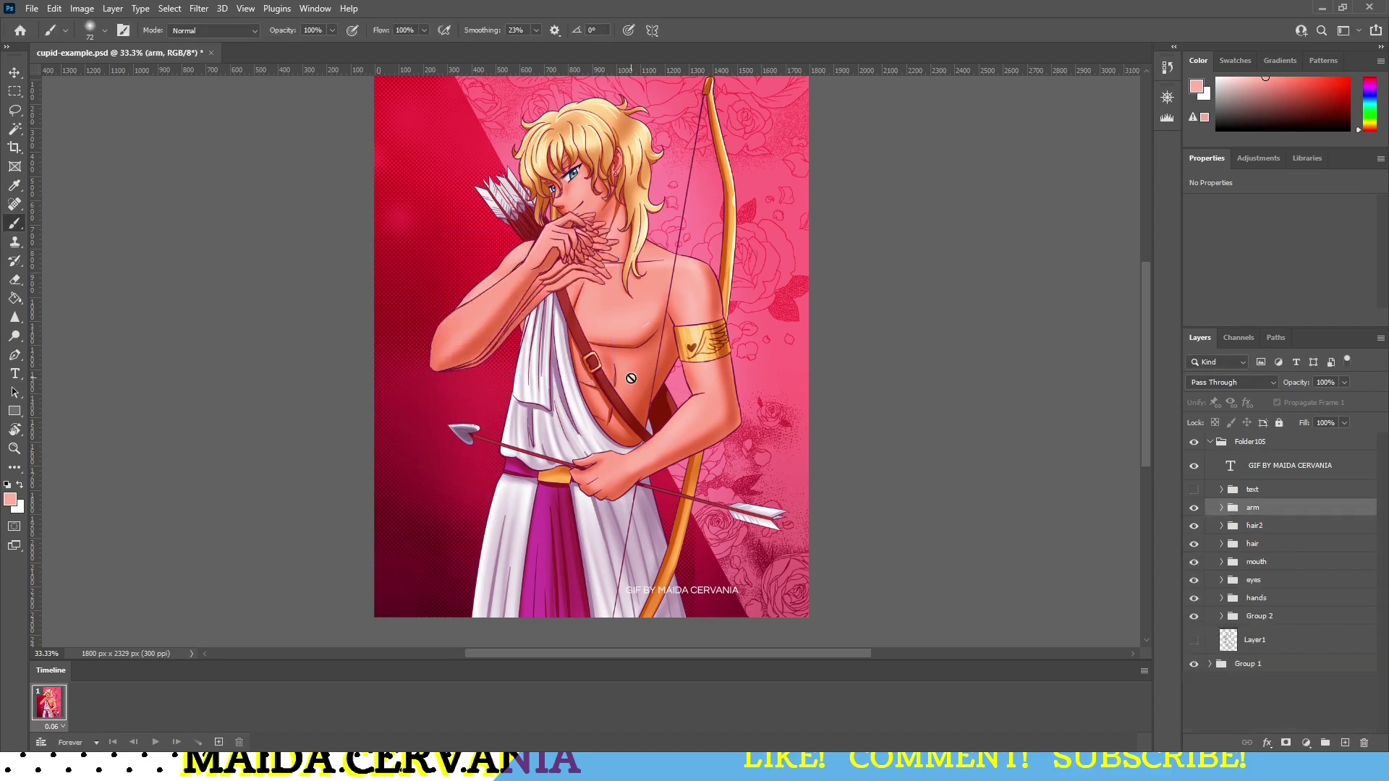
Step: Adjust the position and rotation of the whole arm group slightly with Free Transform so it fits the body
key("ctrl+t")
left_click_drag(618, 375, 613, 366)
key("Return")
key("v")
left_click(550, 275)
left_click(1232, 527)
left_click(1253, 508)
key("ctrl+t")
left_click_drag(521, 297, 523, 304)
key("Return")
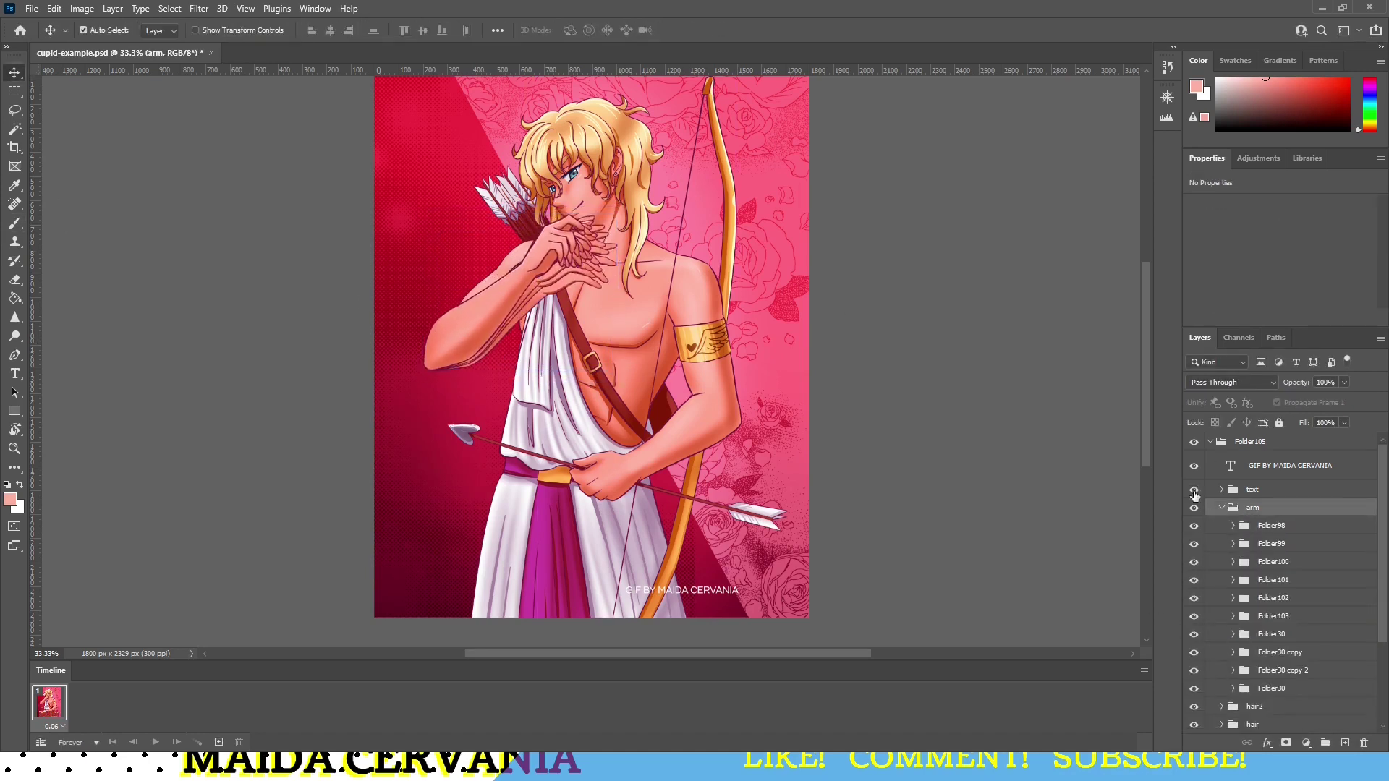
Step: Show the text group and hide every arm folder except the bottommost Folder30
left_click(1194, 489)
left_click_drag(1194, 526, 1194, 689)
left_click(1194, 690)
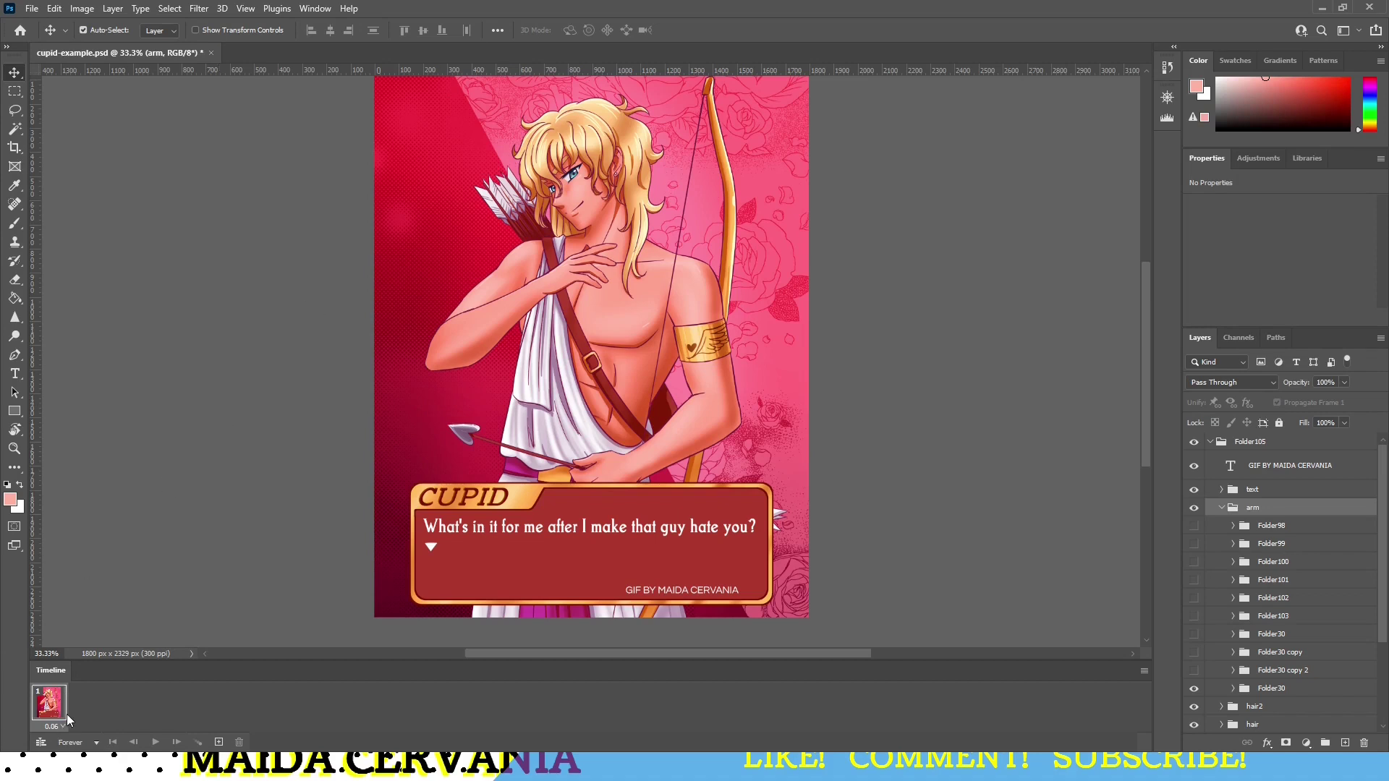
Step: Bring up Save for Web, and hide the text group with the bottommost Folder30 of the arm group selected
key("ctrl+alt+shift+s")
left_click(1194, 490)
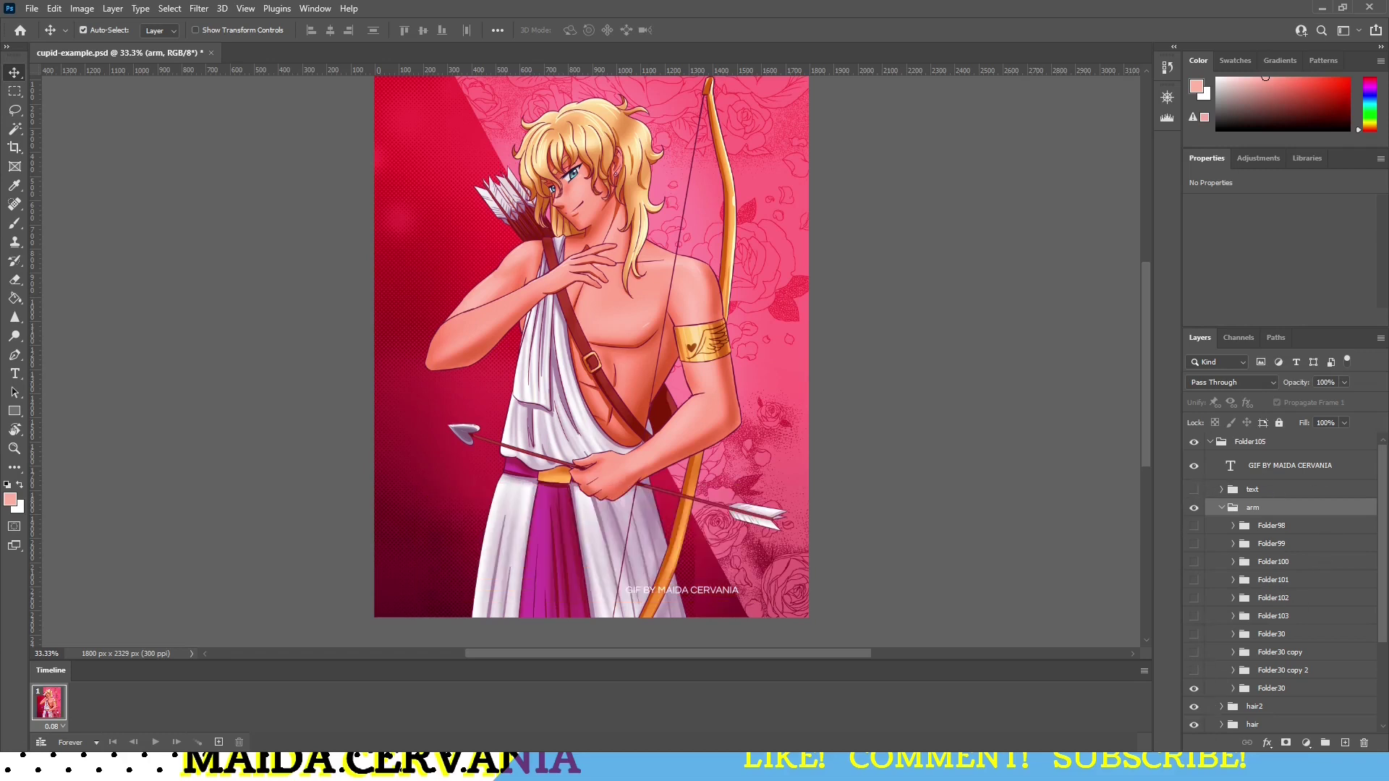
left_click(1299, 693)
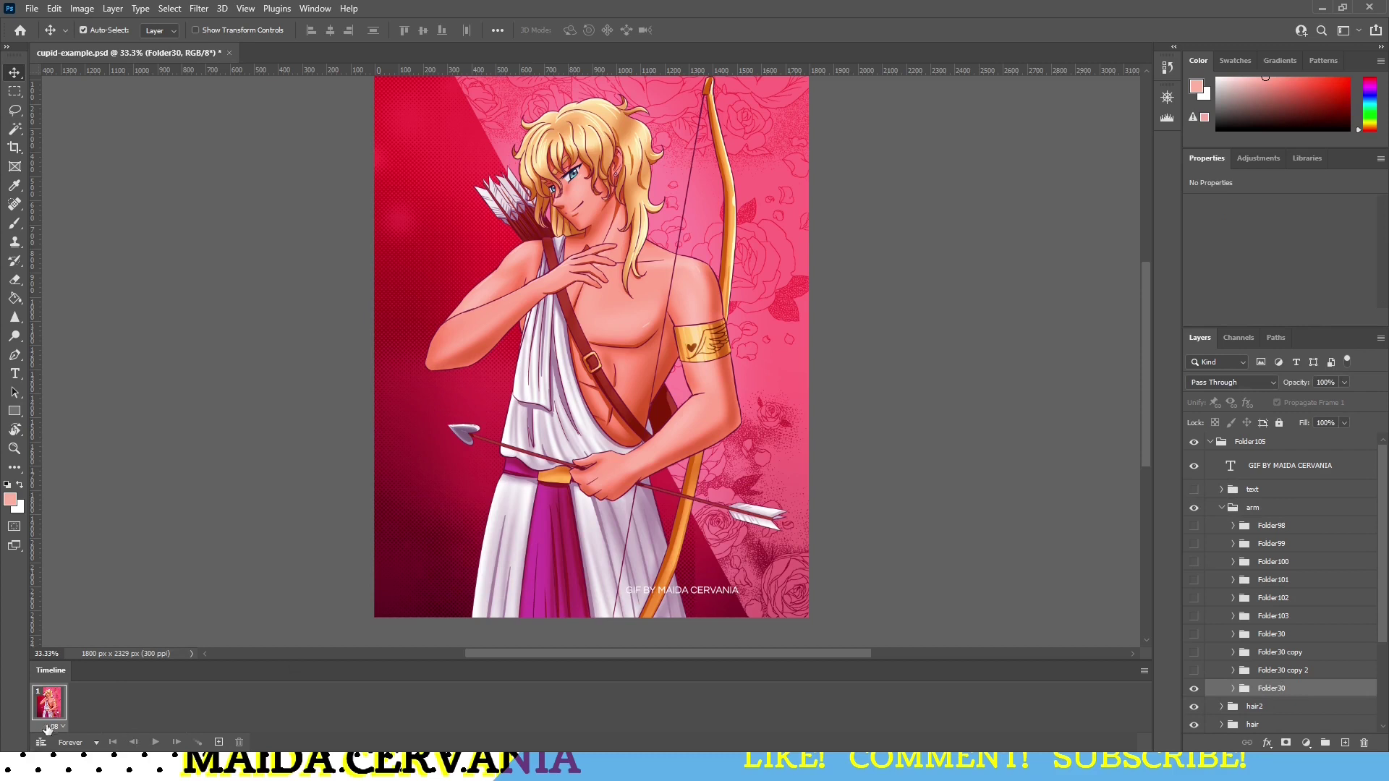
Step: Add a second frame showing Folder30 copy 2 in place of the bottommost Folder30, and compare it with the first frame
left_click(218, 742)
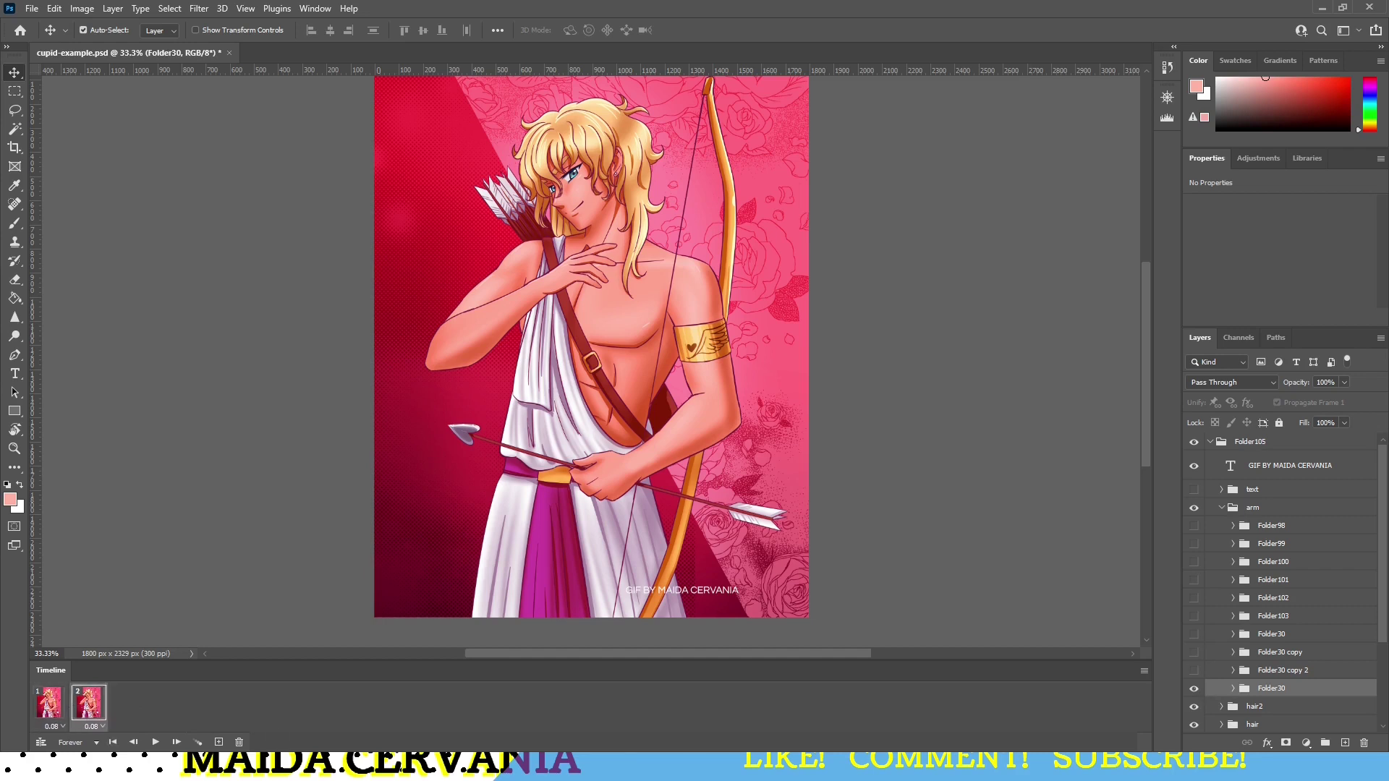
left_click(1194, 689)
left_click(1194, 670)
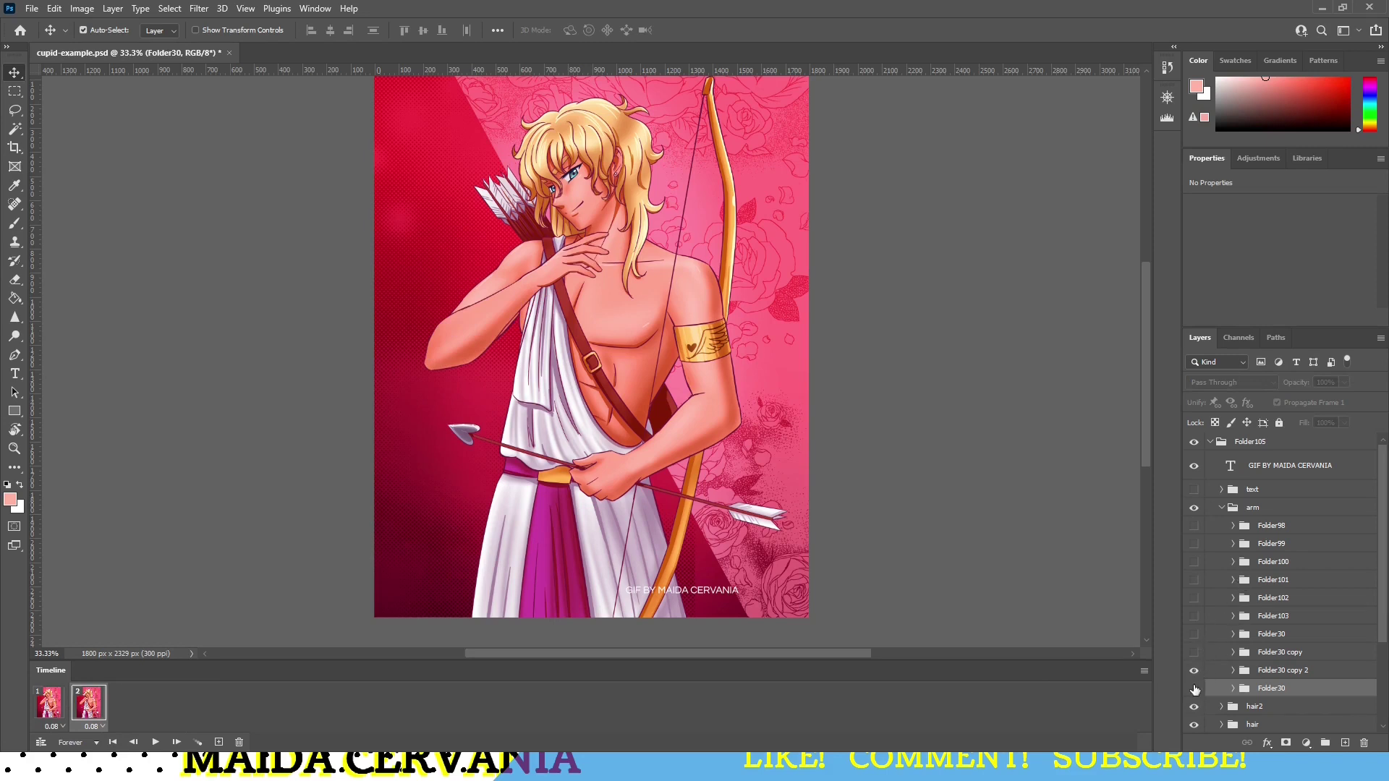
left_click(46, 717)
left_click(74, 709)
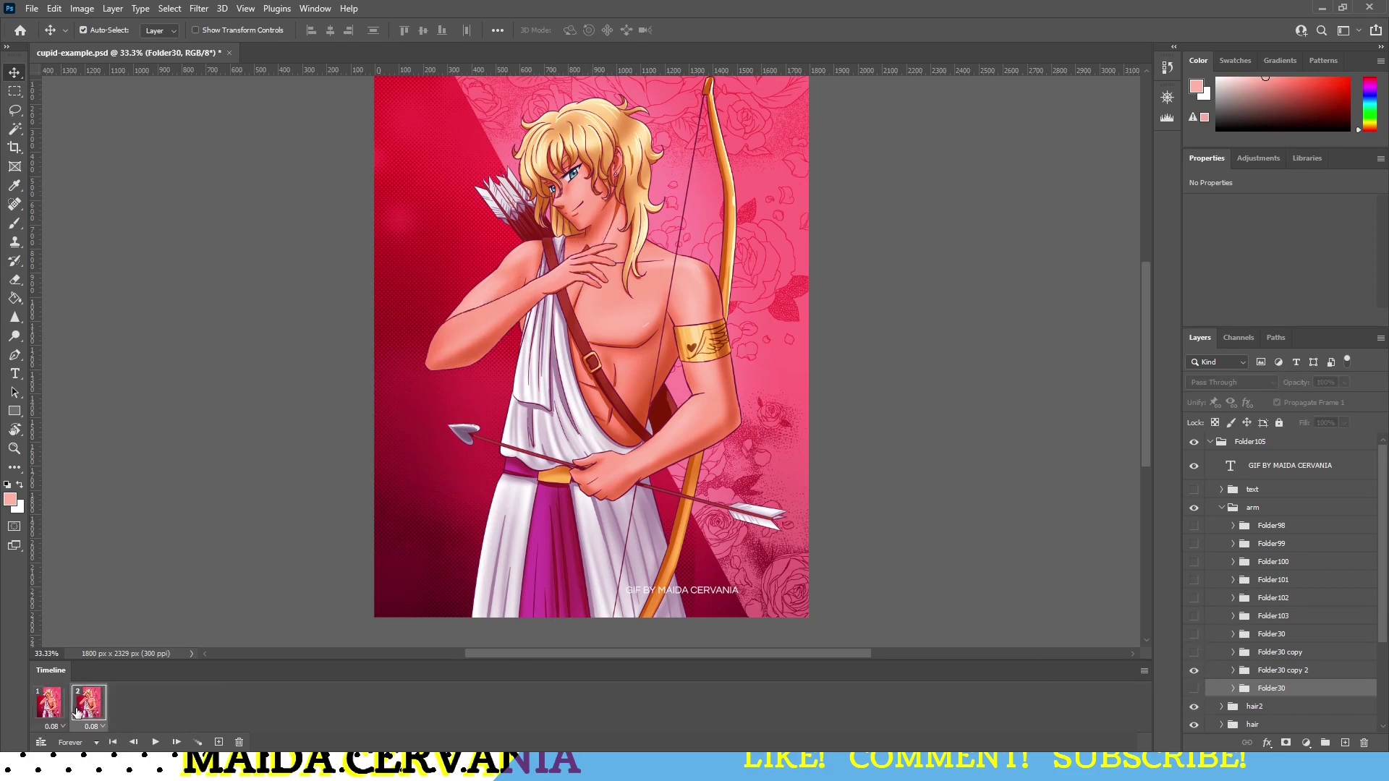
left_click(49, 714)
left_click(88, 712)
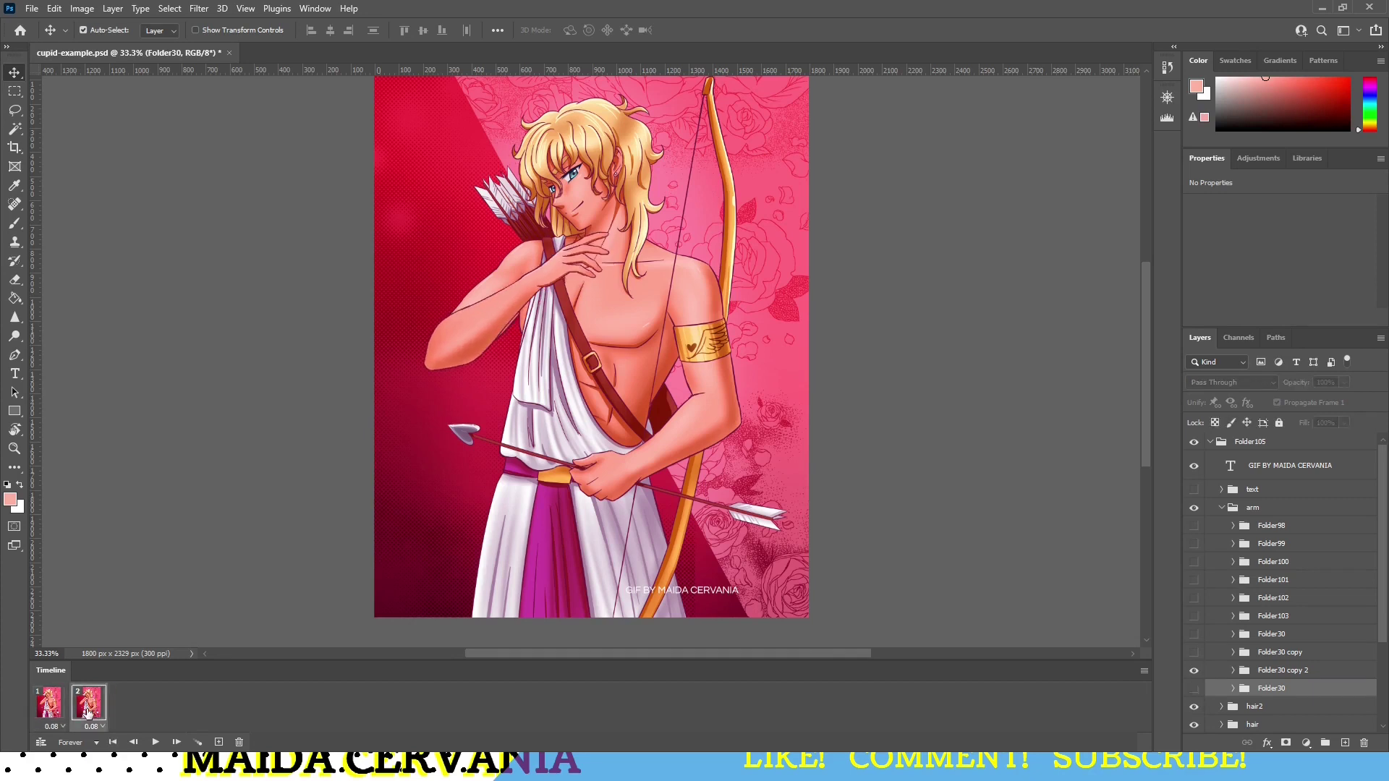
left_click(55, 711)
left_click(78, 710)
Step: Add a third frame showing Folder30 copy in place of Folder30 copy 2 in the arm group
left_click(218, 743)
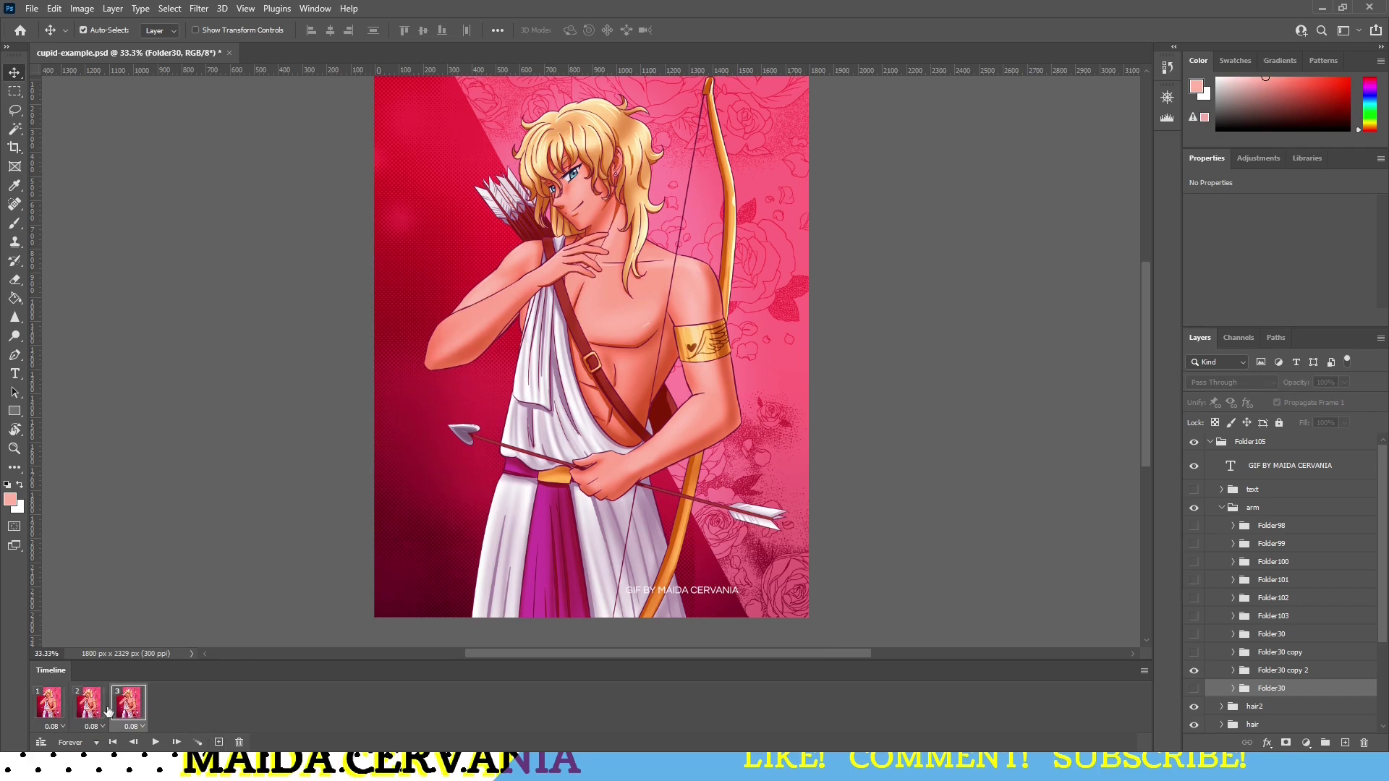
left_click(1194, 671)
left_click(1194, 653)
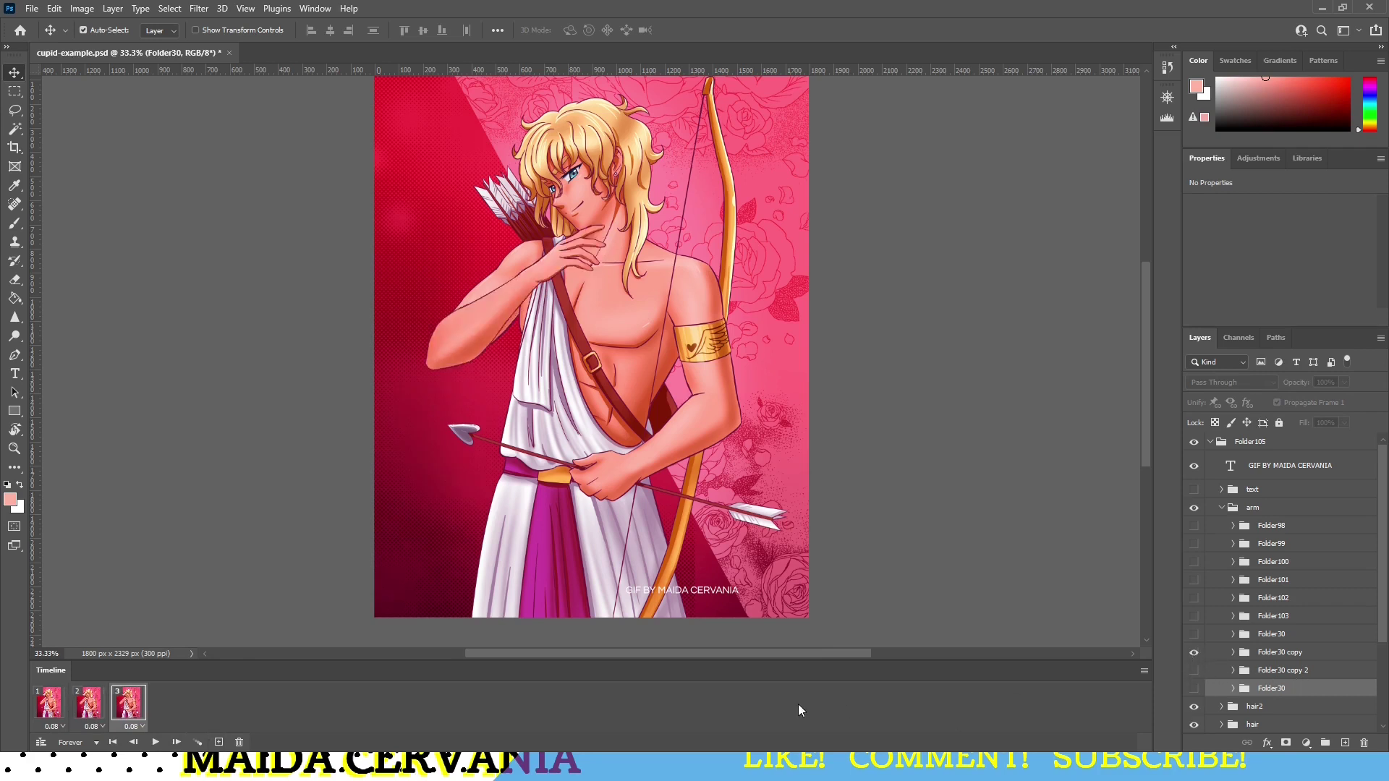
Step: Add a fourth frame showing the upper Folder30 in place of Folder30 copy
left_click(217, 743)
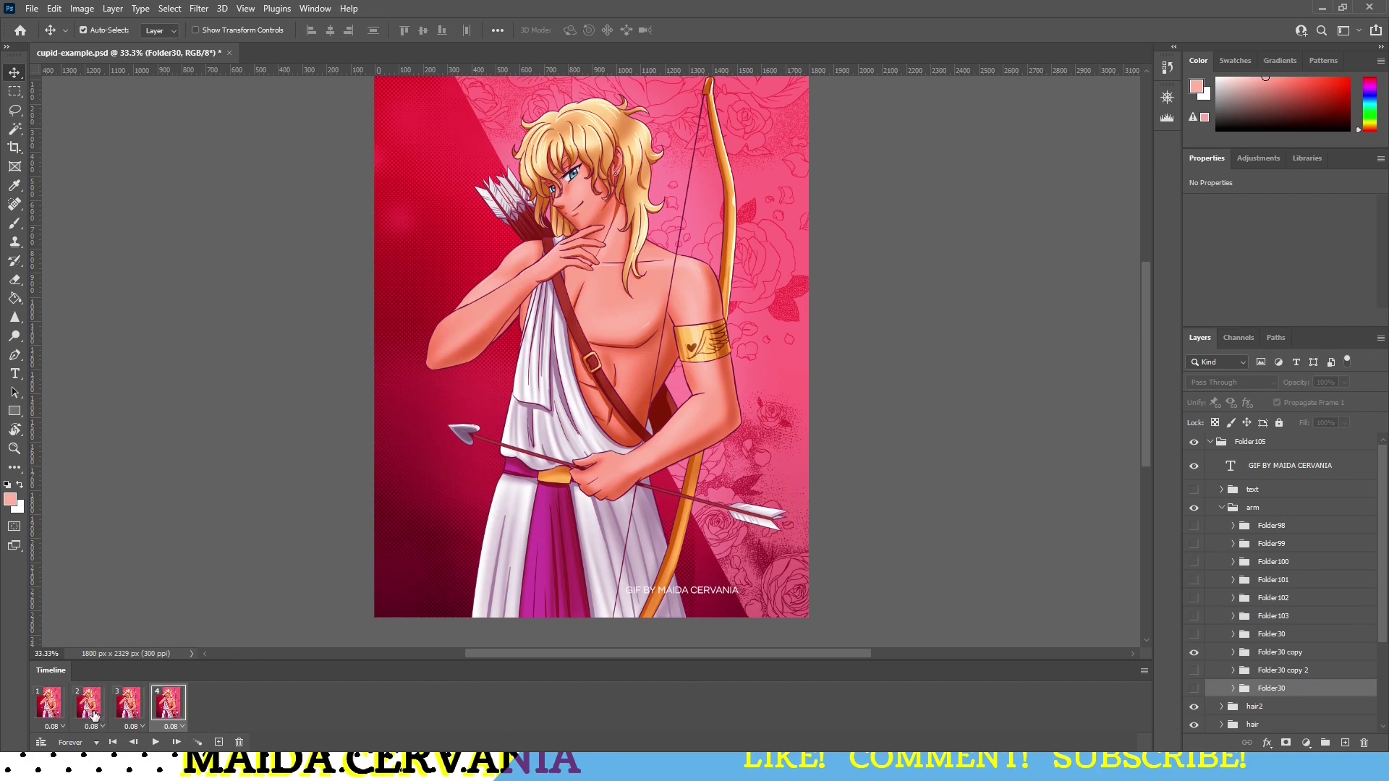
left_click(92, 715)
left_click(128, 714)
left_click(169, 712)
left_click(1194, 652)
left_click(1194, 634)
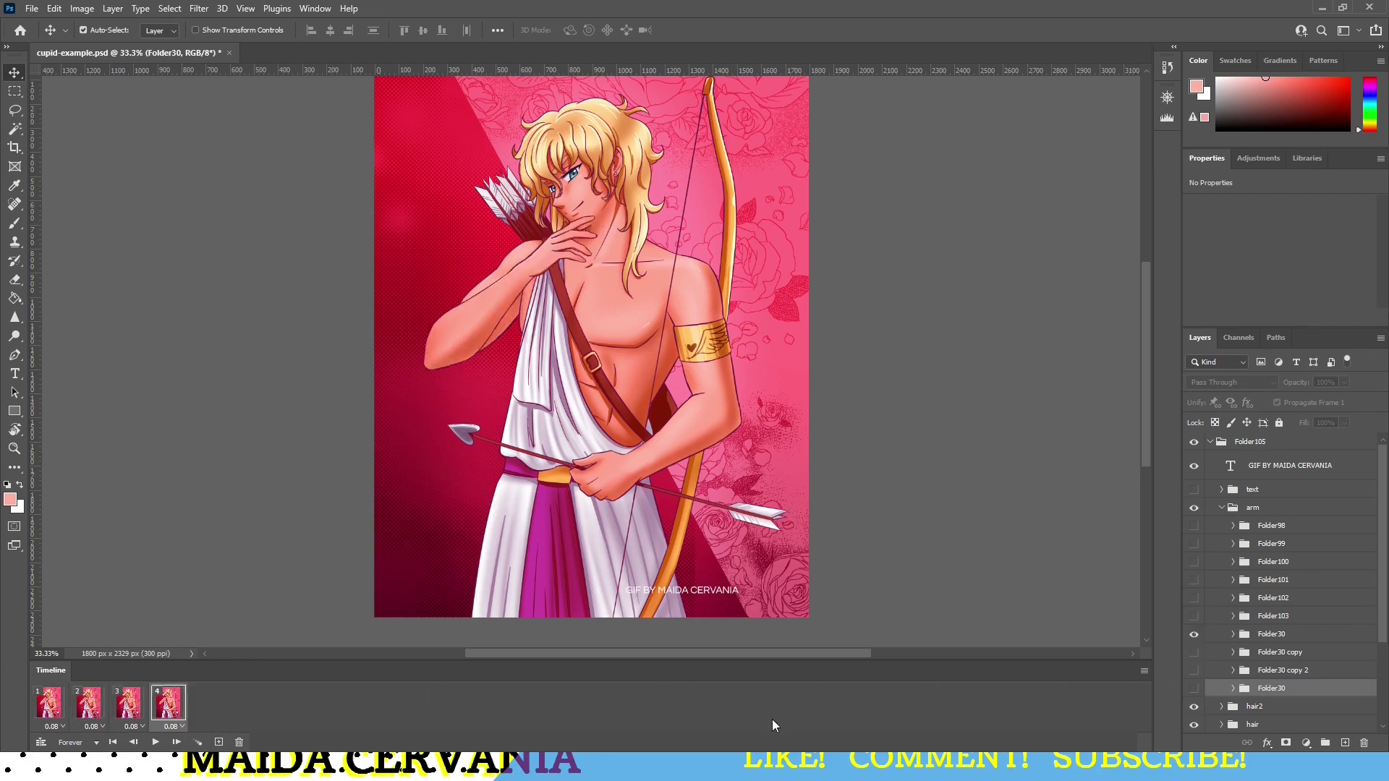
Step: Compare frames 3 and 4, and add a fifth frame showing Folder103 in place of the upper Folder30
left_click(141, 701)
left_click(164, 706)
left_click(218, 743)
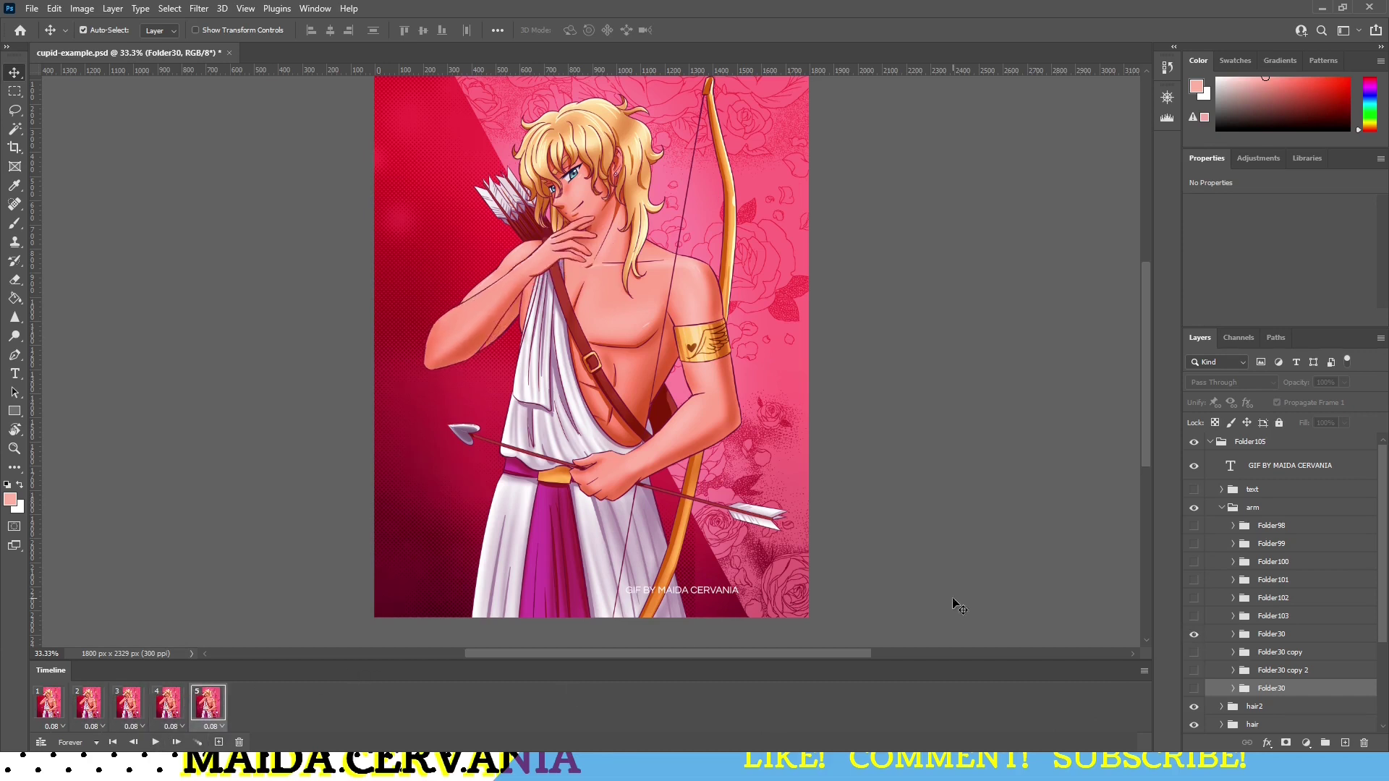
left_click(1194, 634)
left_click(1194, 616)
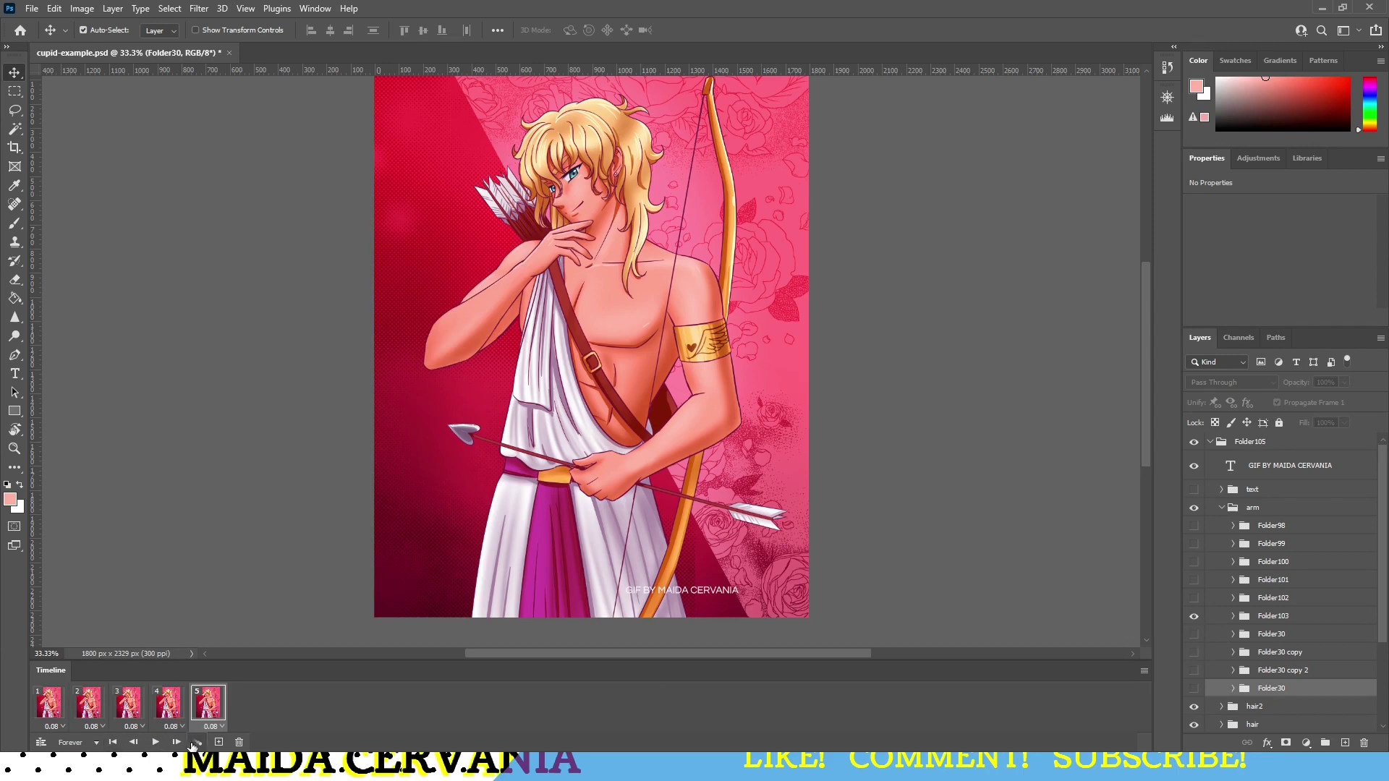
Step: Add a sixth frame showing only Folder102 of the arm poses, and a seventh frame showing only Folder101
left_click(219, 743)
left_click(1194, 616)
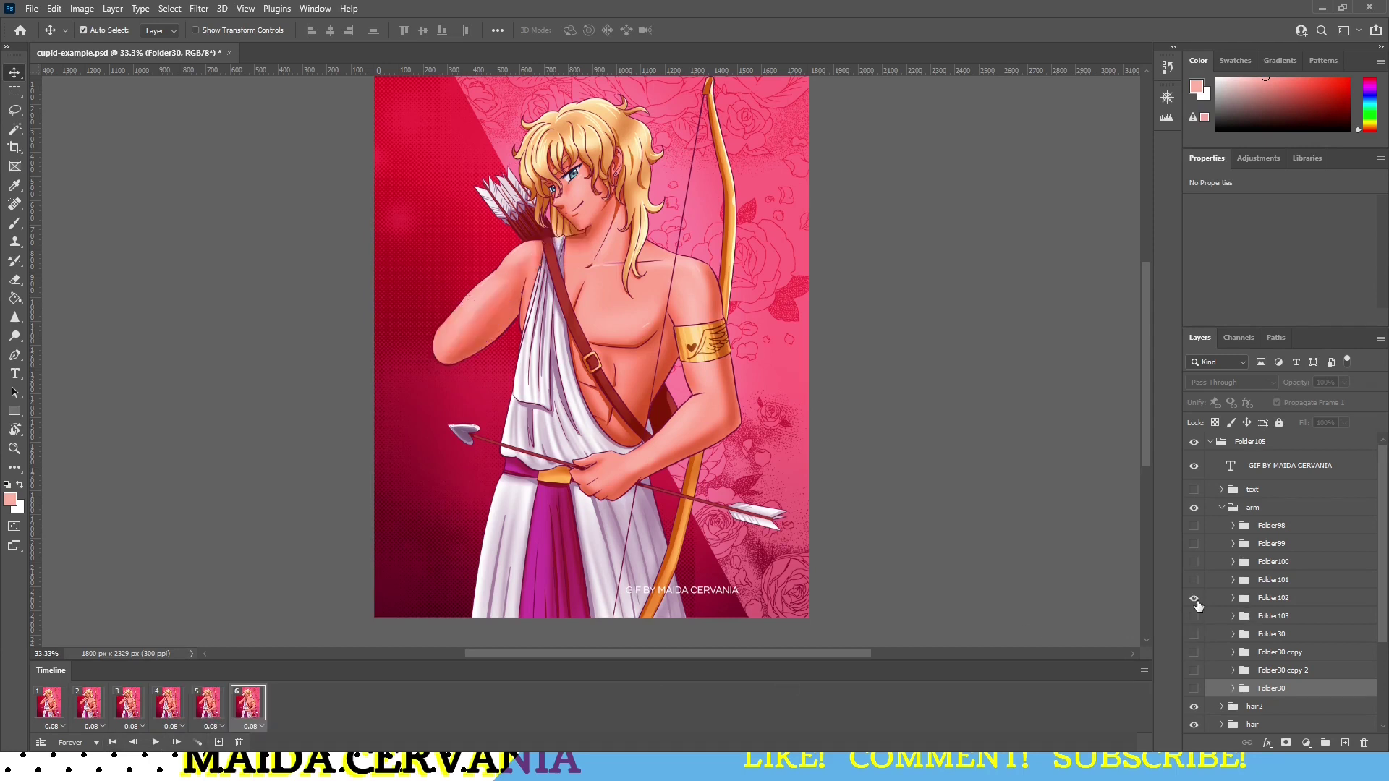
left_click(1194, 597)
left_click(218, 742)
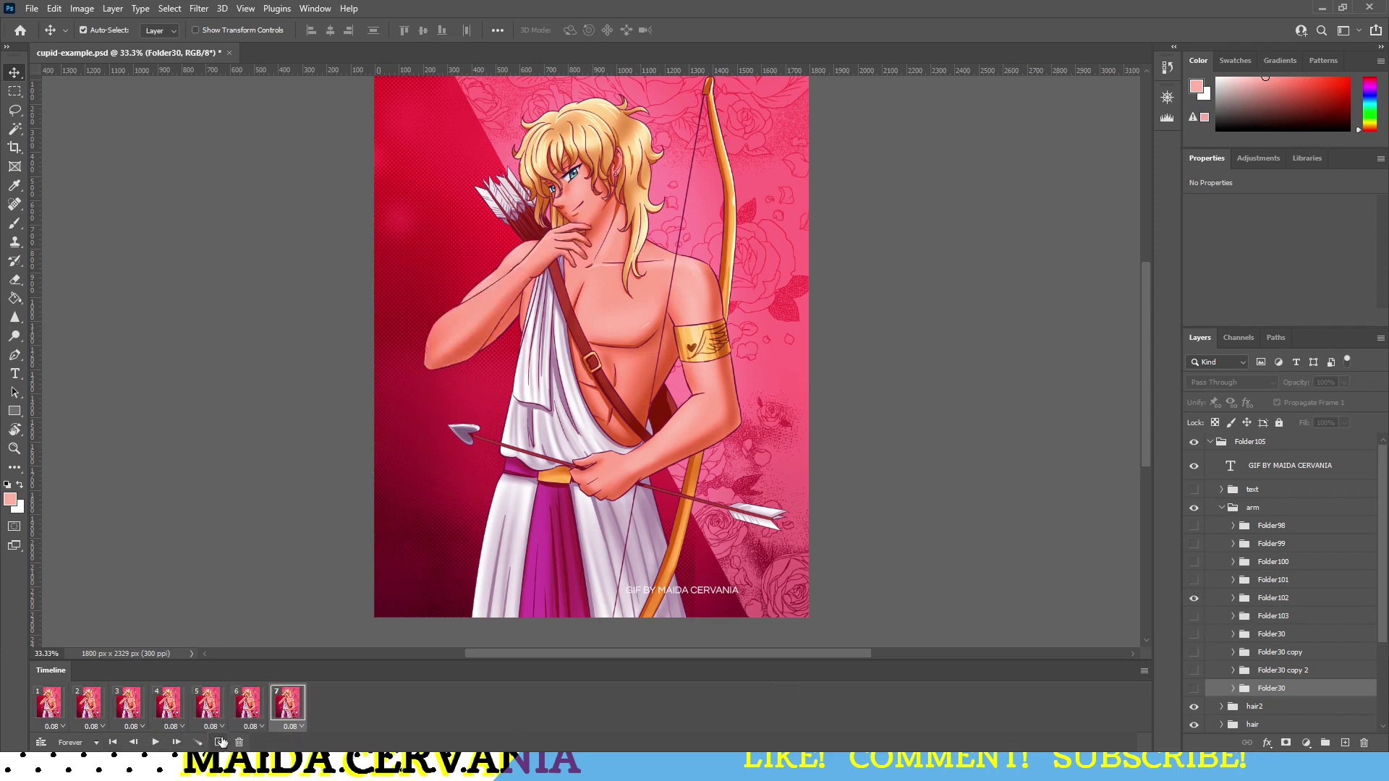
left_click(1194, 597)
left_click(1194, 580)
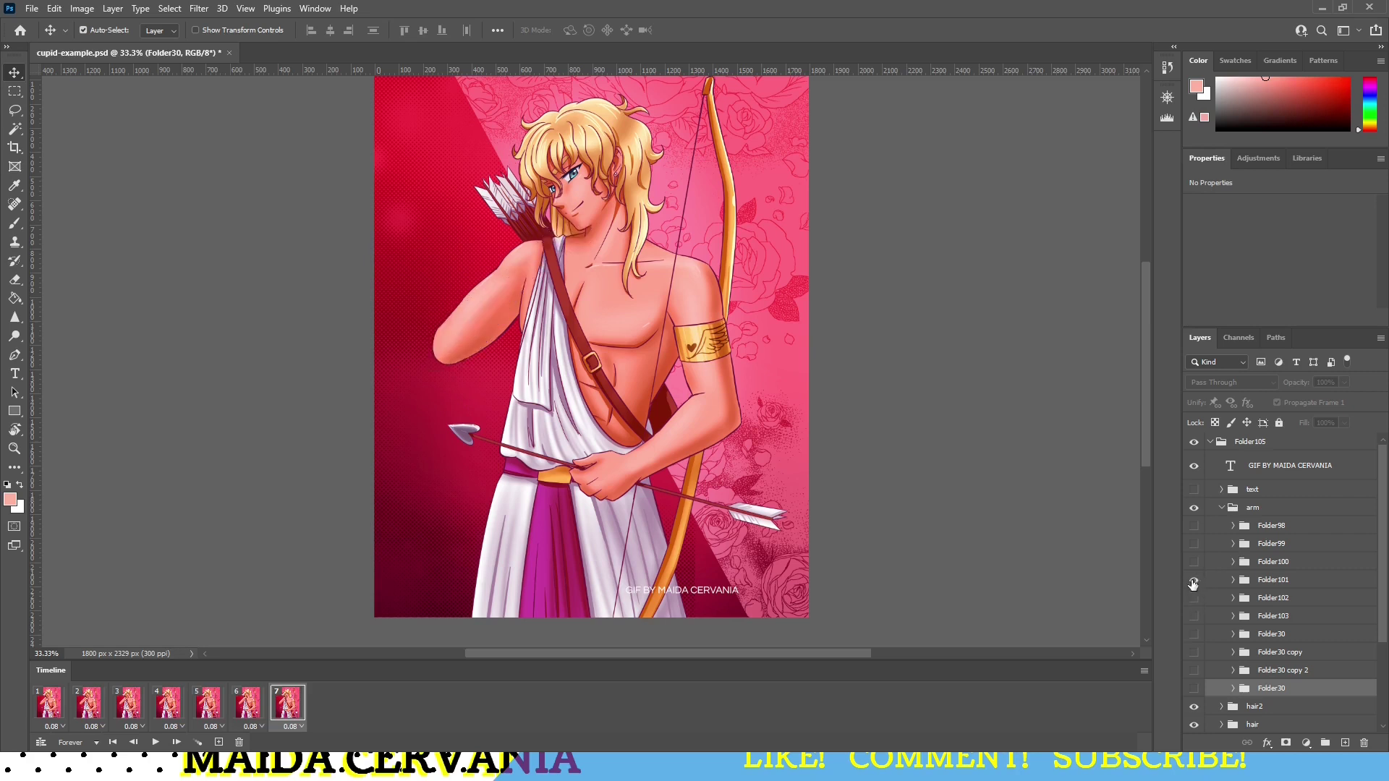
Step: Preview the animation from the first frame and stop the playback
left_click(51, 706)
left_click(153, 743)
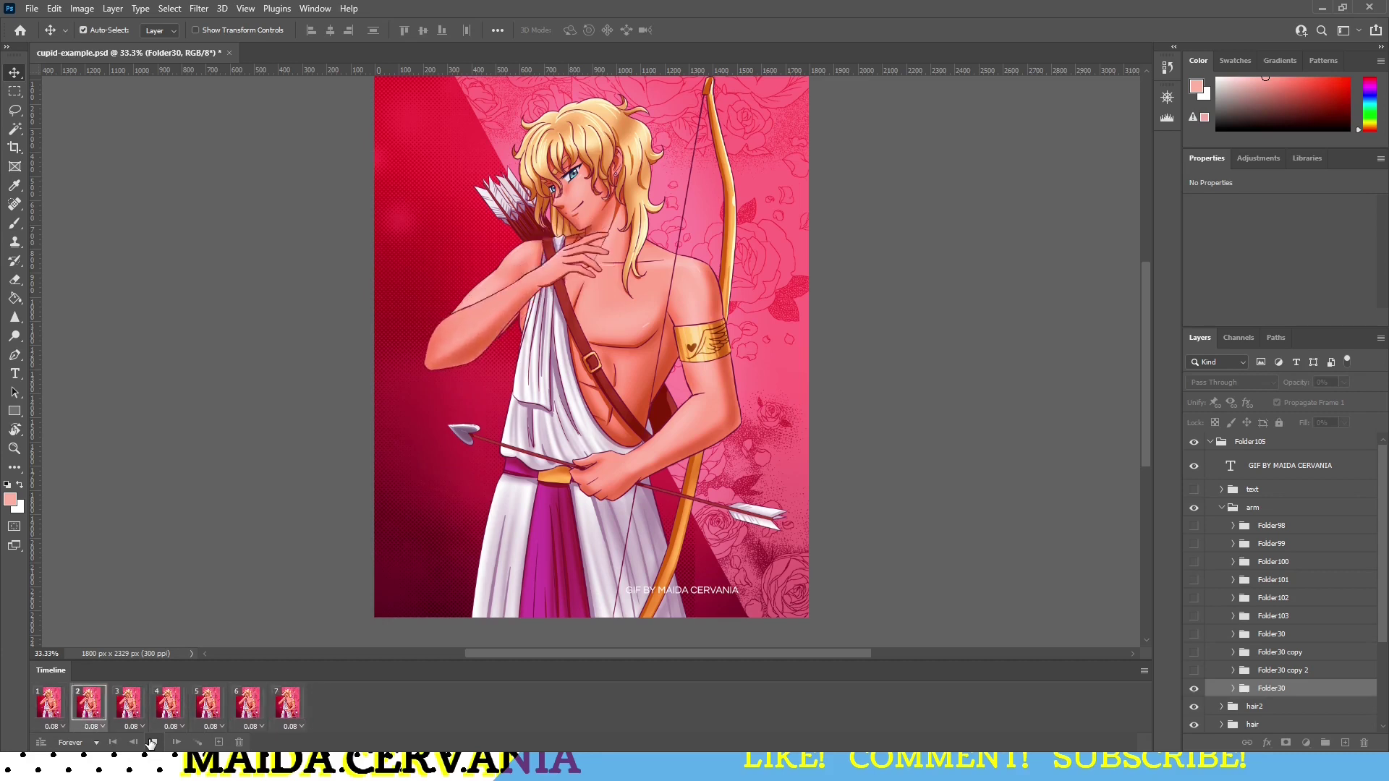
left_click(152, 743)
Step: Set the frame delay of all seven frames to 0.07 seconds and play the animation
left_click(36, 716)
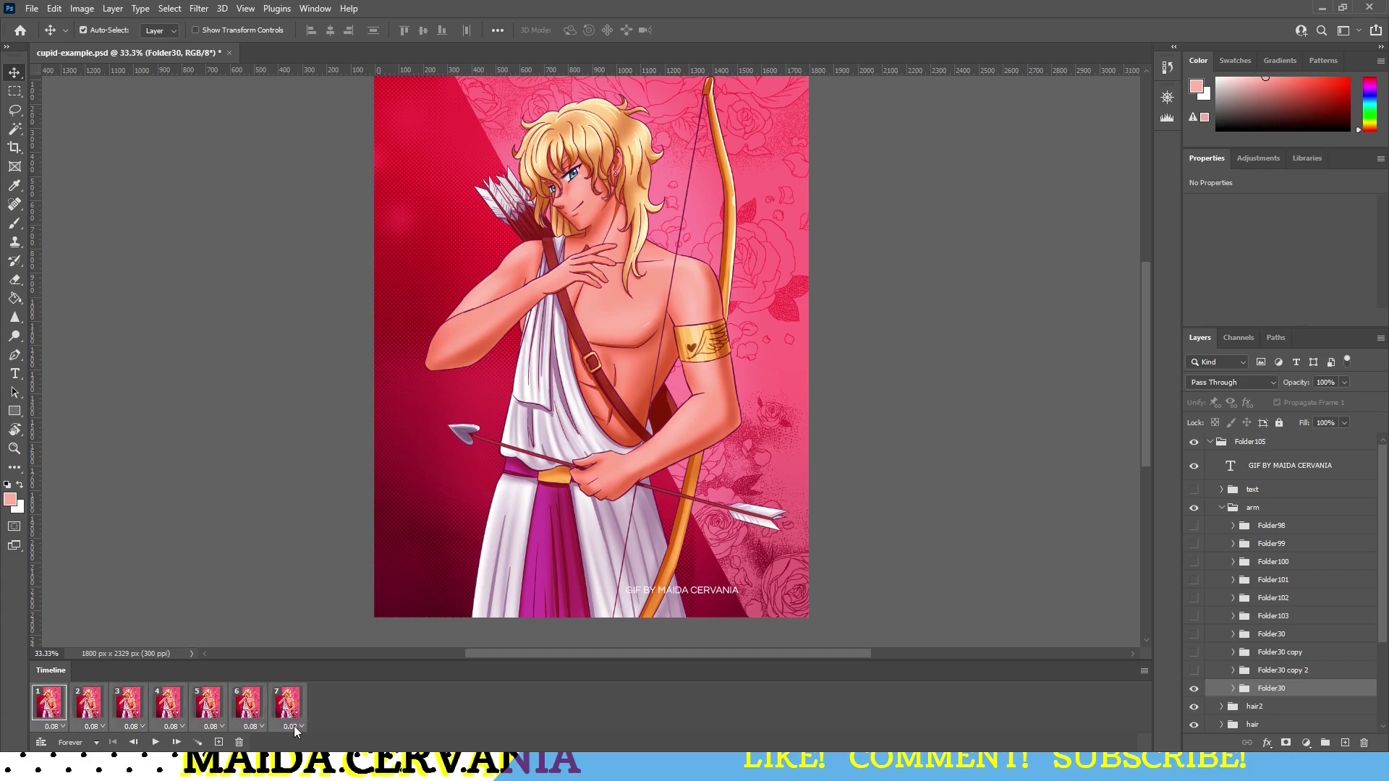
left_click(299, 699)
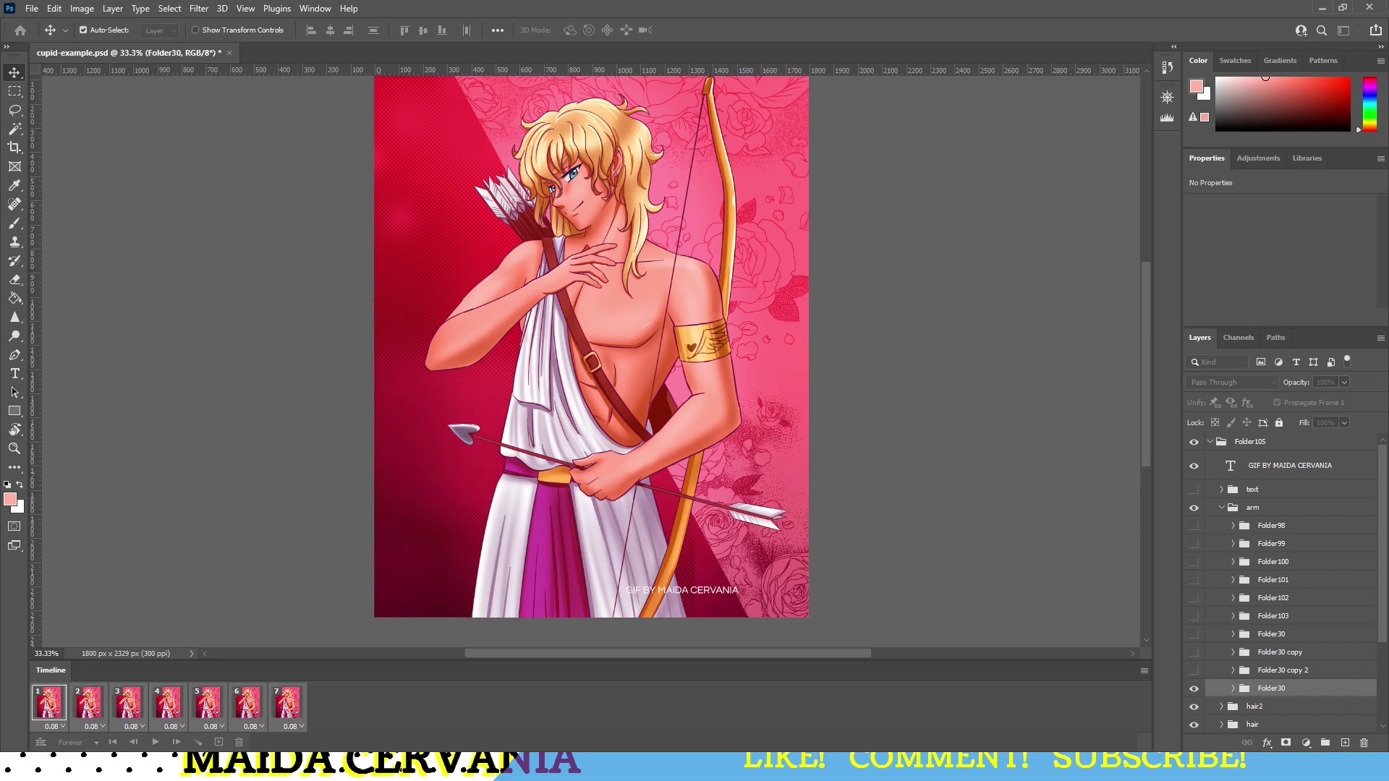
key("Return")
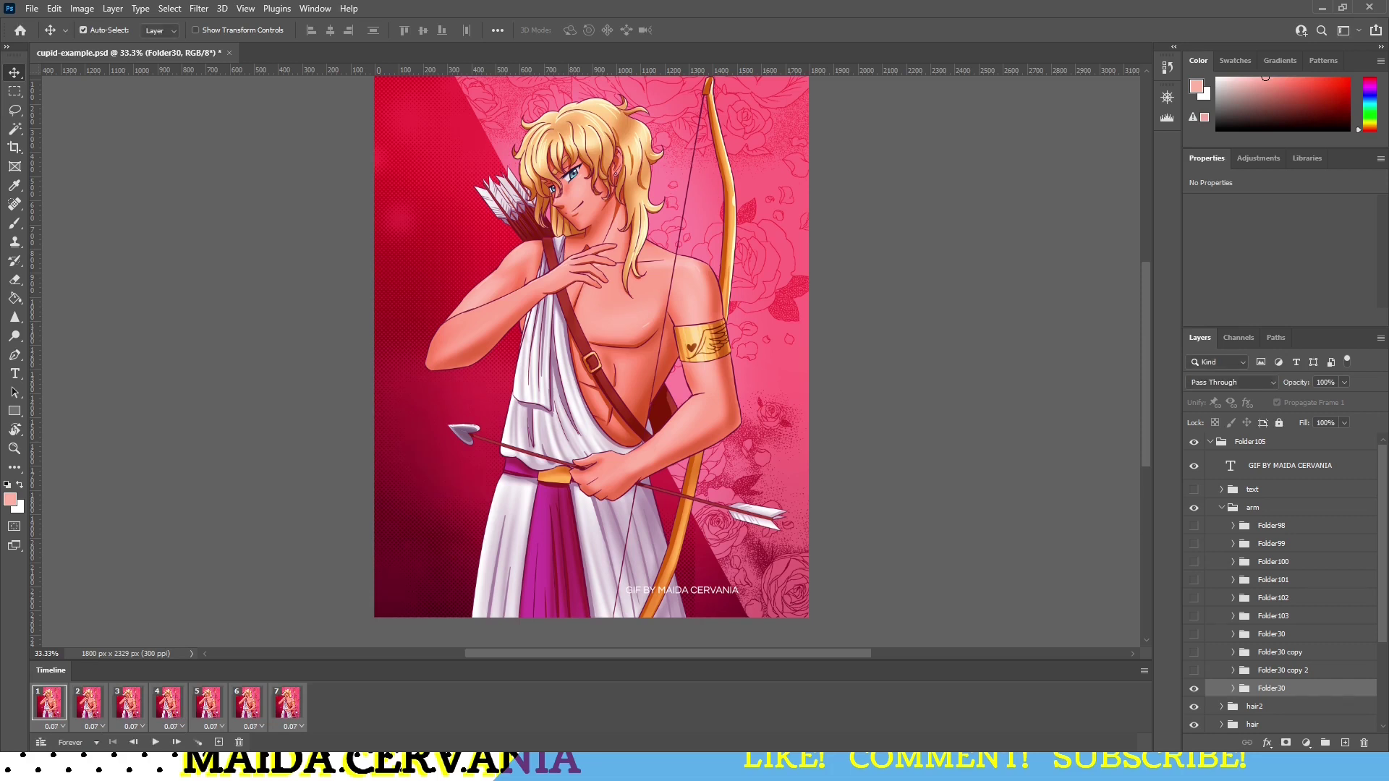
key("space")
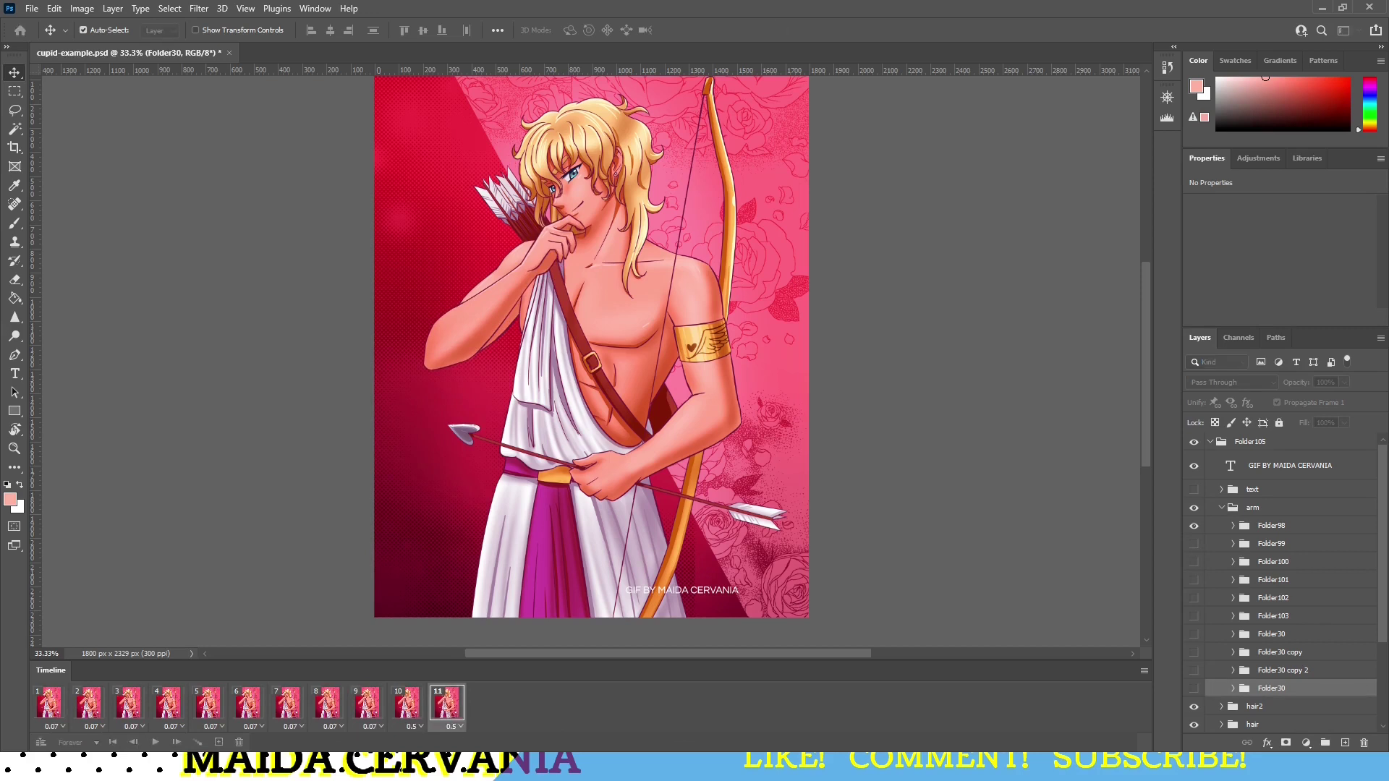
Step: Collapse the arm group and expand the mouth group to show its layers
left_click(1221, 507)
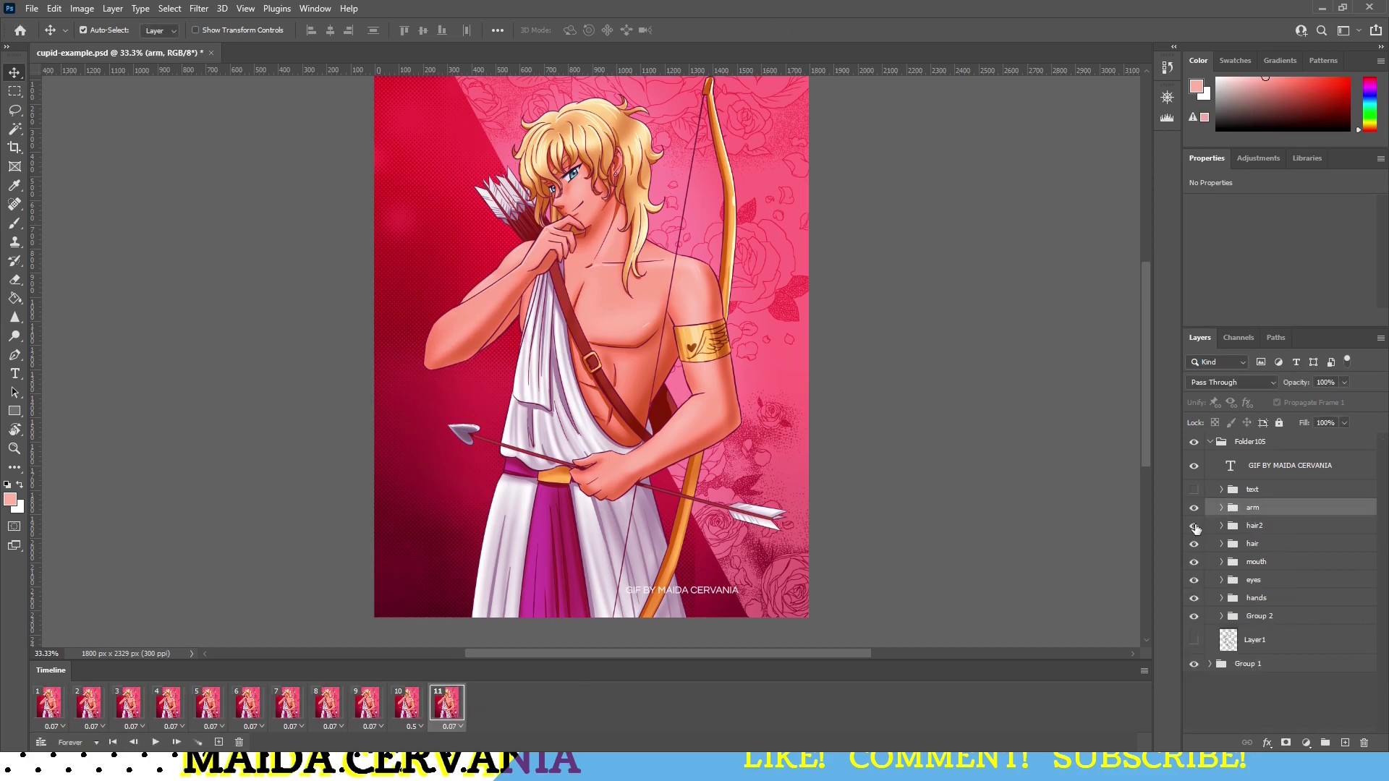
left_click(1222, 562)
left_click(1194, 676)
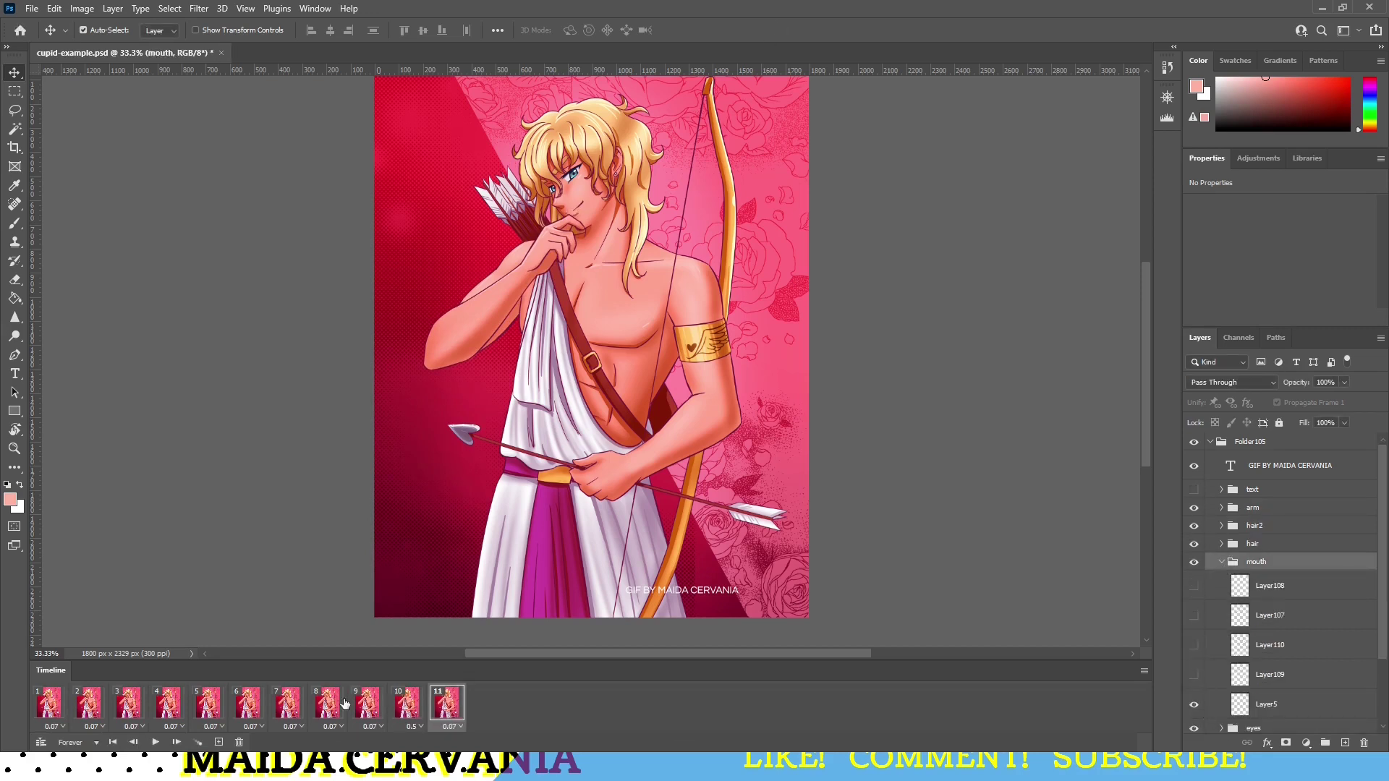
Step: Compare the last three frames, 9 to 11, by switching between them, ending on frame 11
left_click(365, 706)
left_click(403, 713)
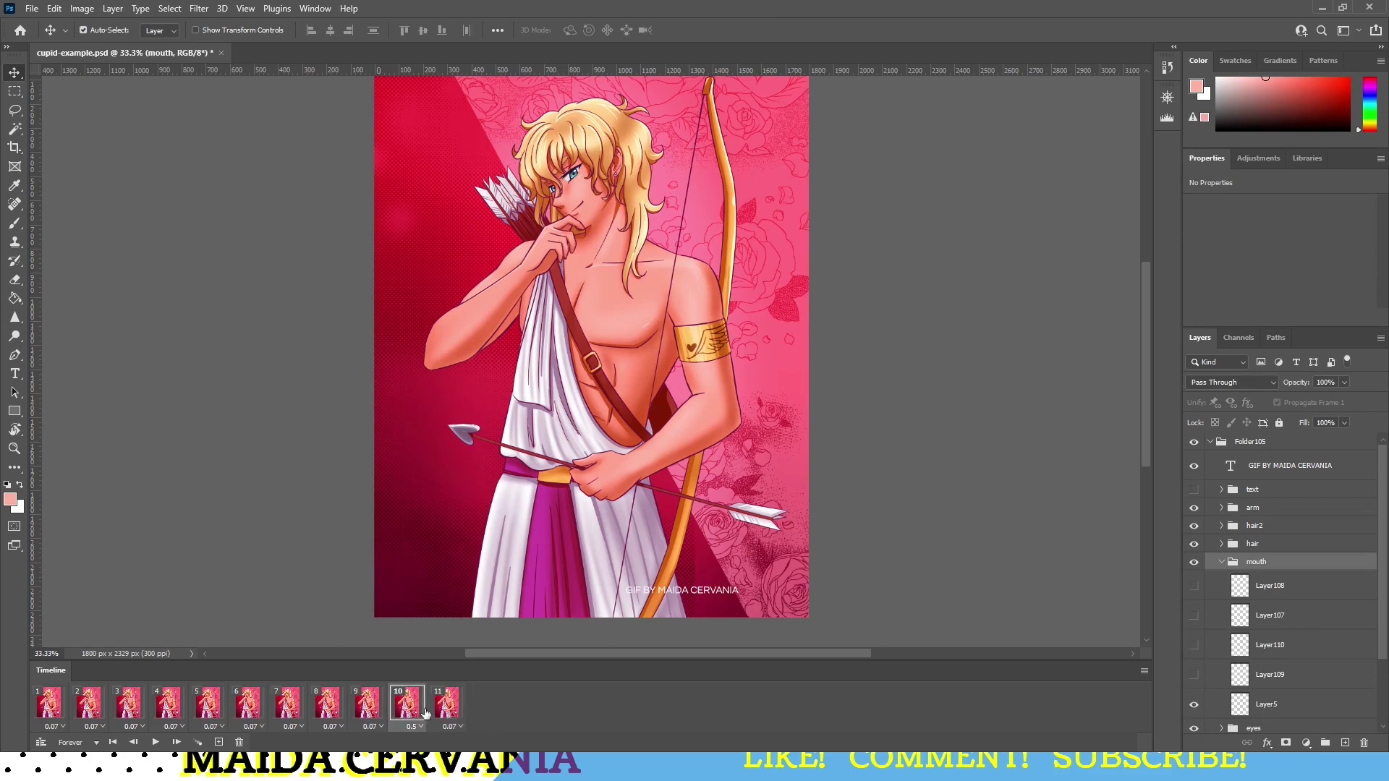
left_click(448, 711)
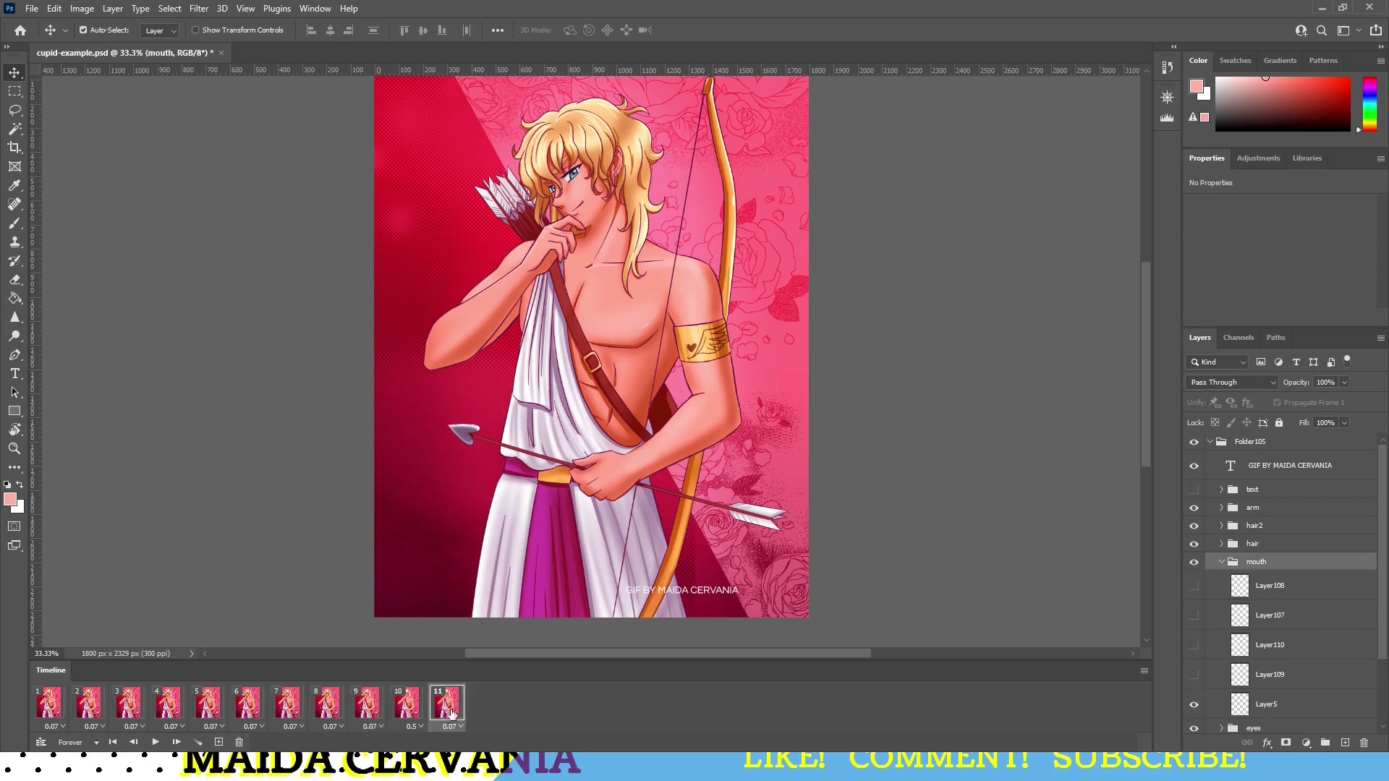
left_click(409, 710)
left_click(437, 708)
left_click(406, 709)
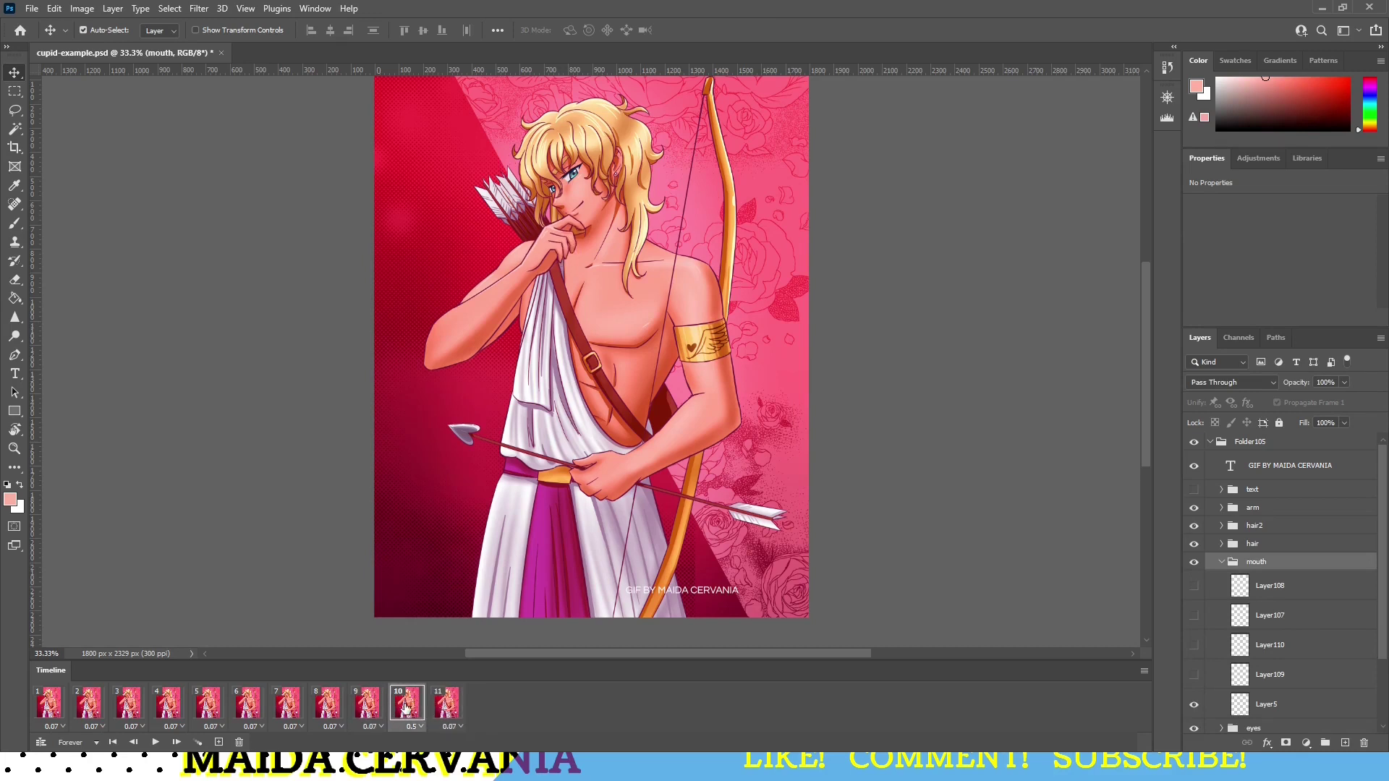
left_click(438, 708)
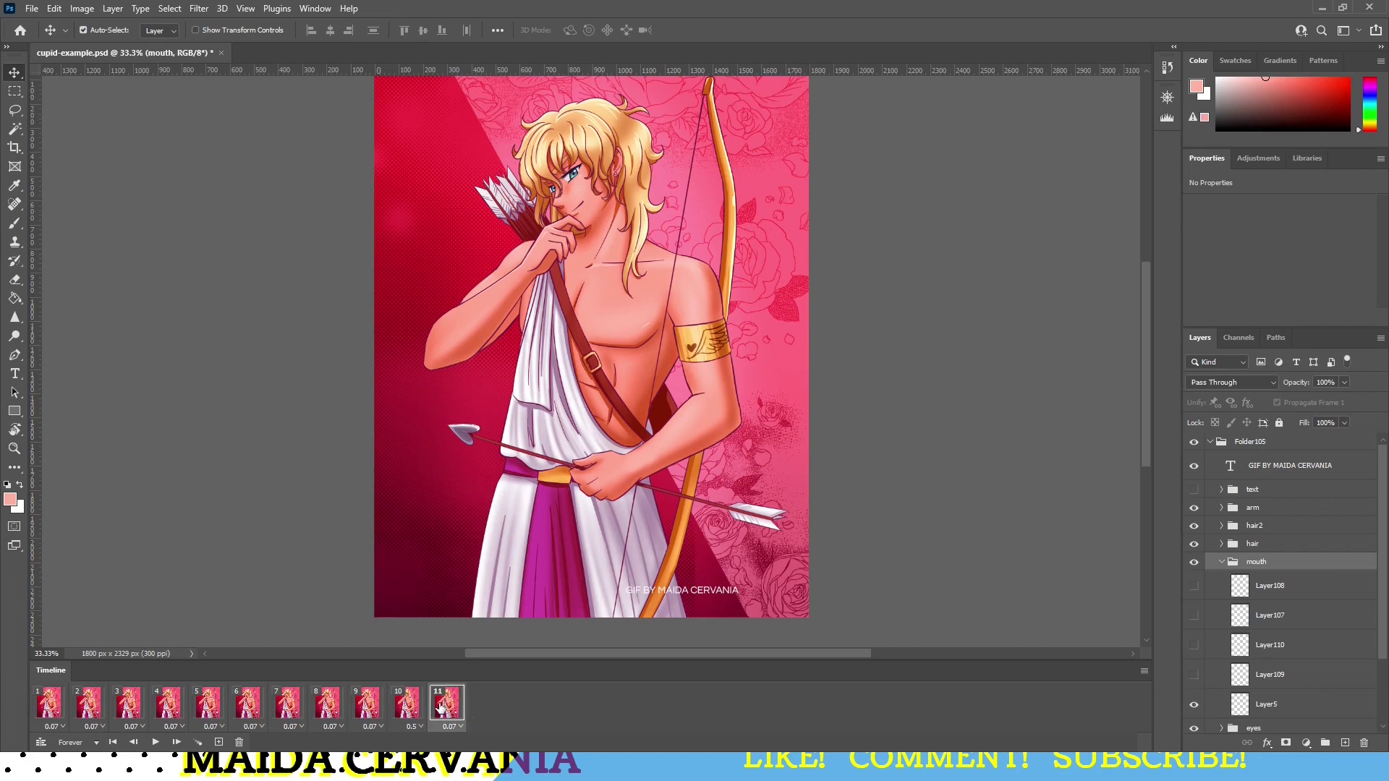
Step: In frame 11, show Layer109 in place of Layer5 in the mouth group, and collapse the group
left_click(1195, 705)
left_click(1194, 675)
left_click(1260, 678)
left_click(1222, 562)
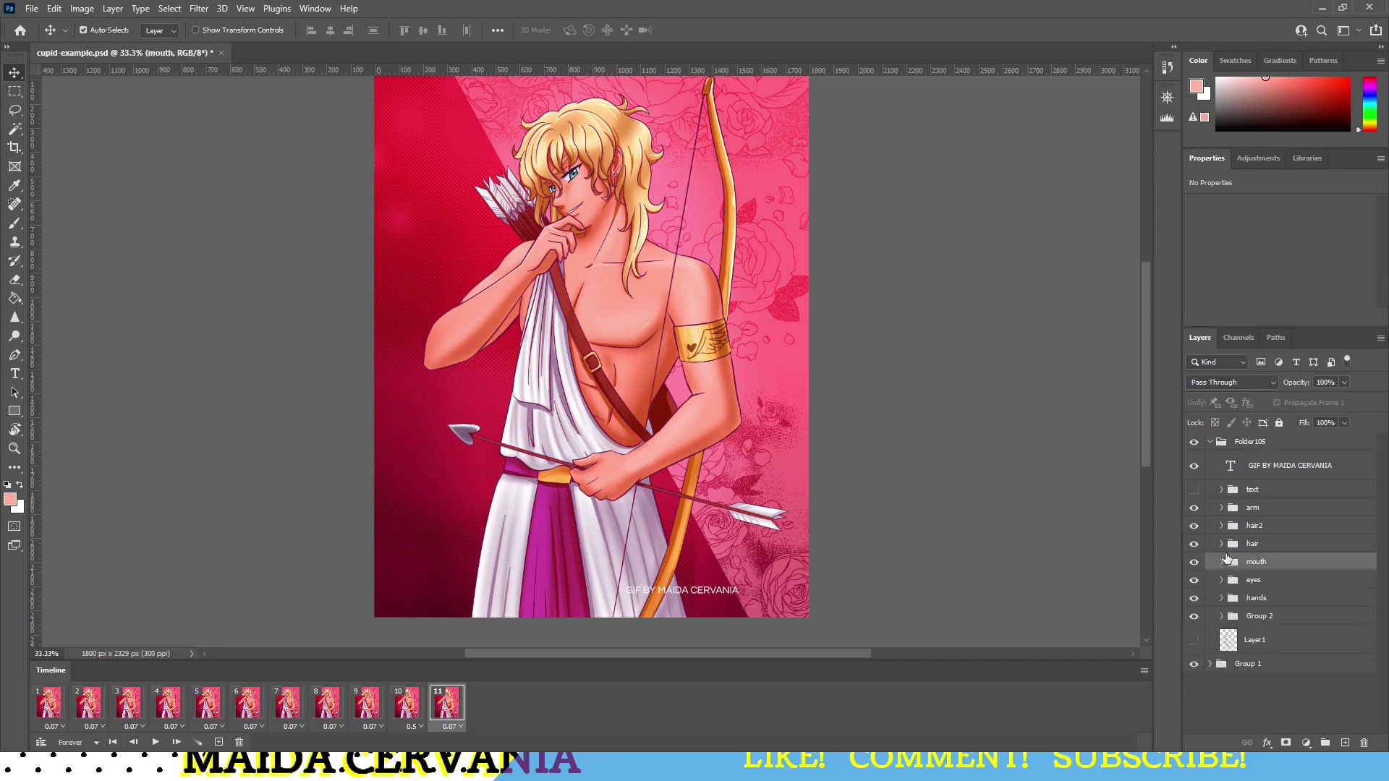
Step: Expand the eyes group and show its bottommost Layer114 in frame 11 in place of the third one from the bottom
left_click(1222, 581)
scroll(1246, 633, "down", 3)
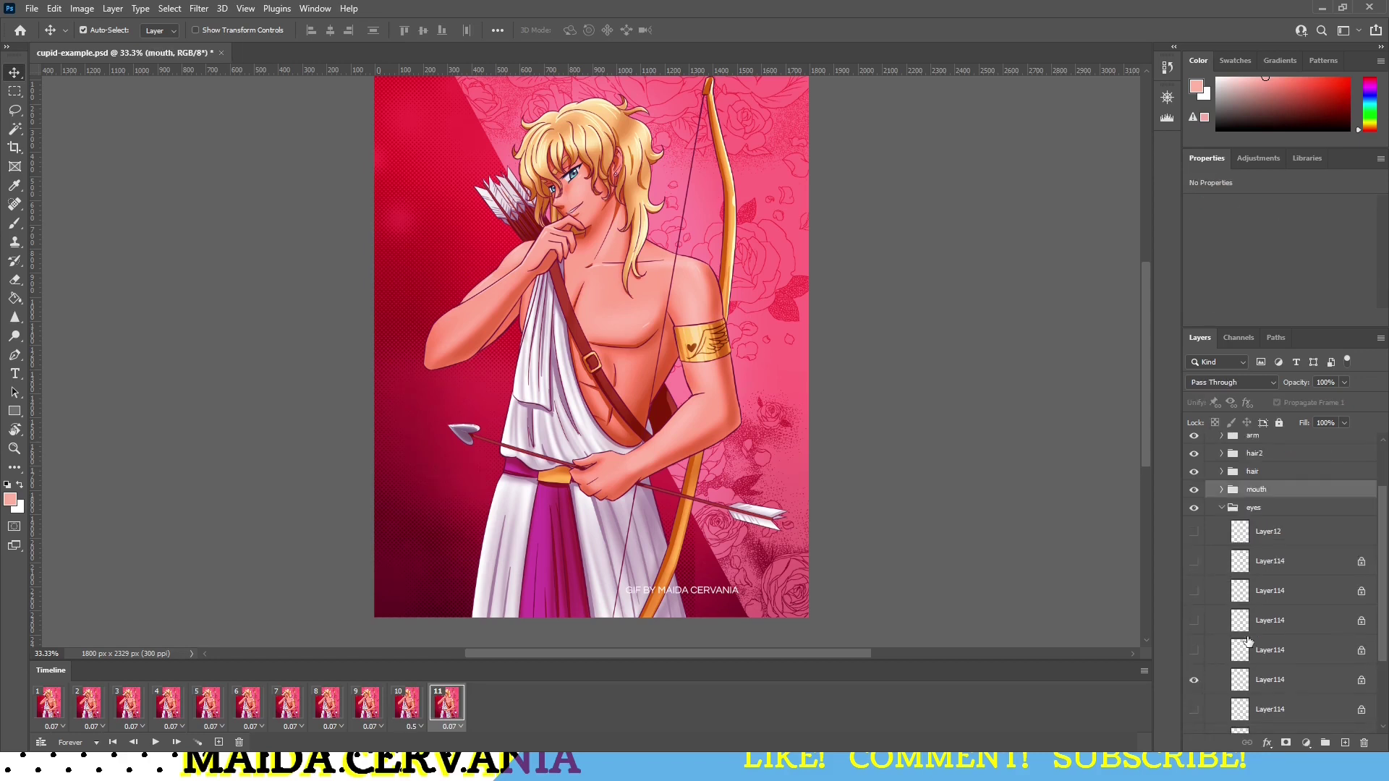
scroll(1247, 641, "down", 2)
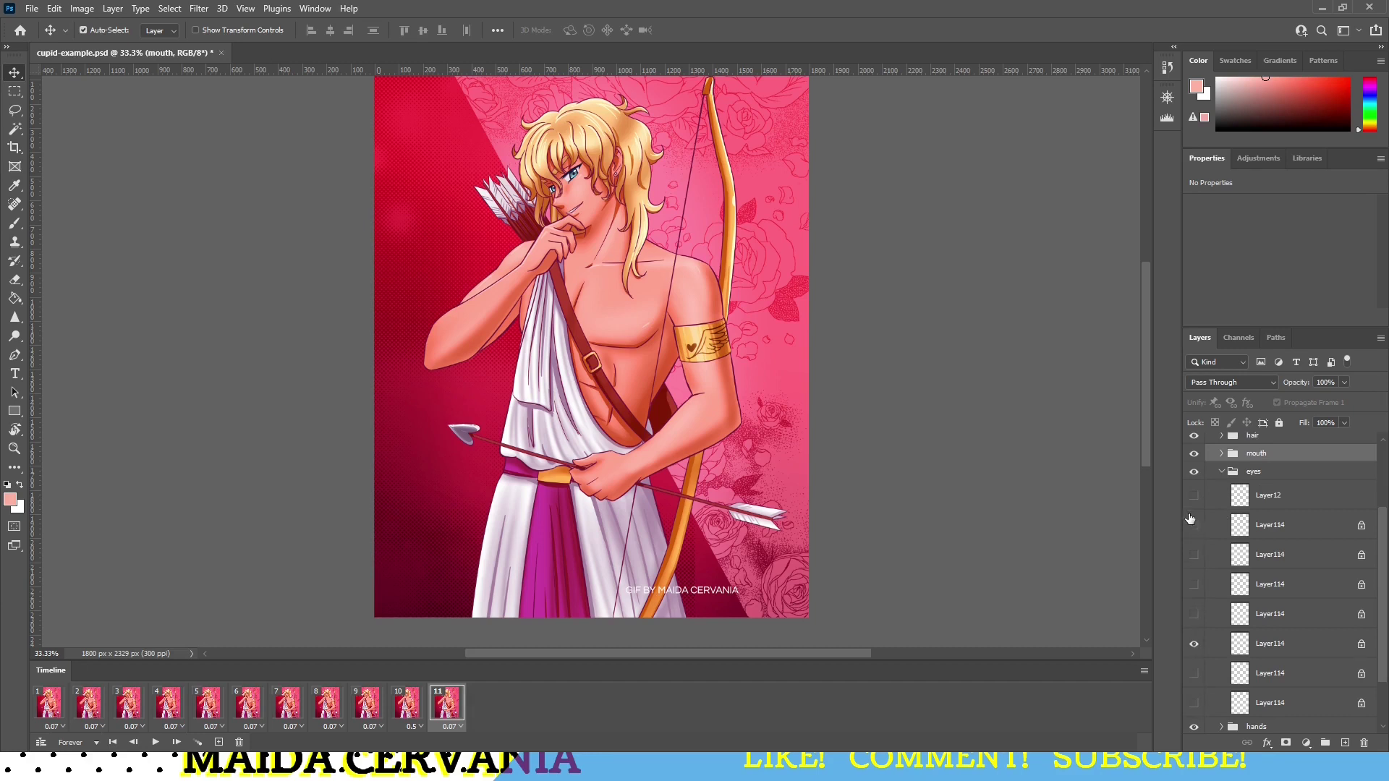
left_click(1194, 643)
left_click(1194, 702)
left_click(1194, 705)
left_click(1292, 706)
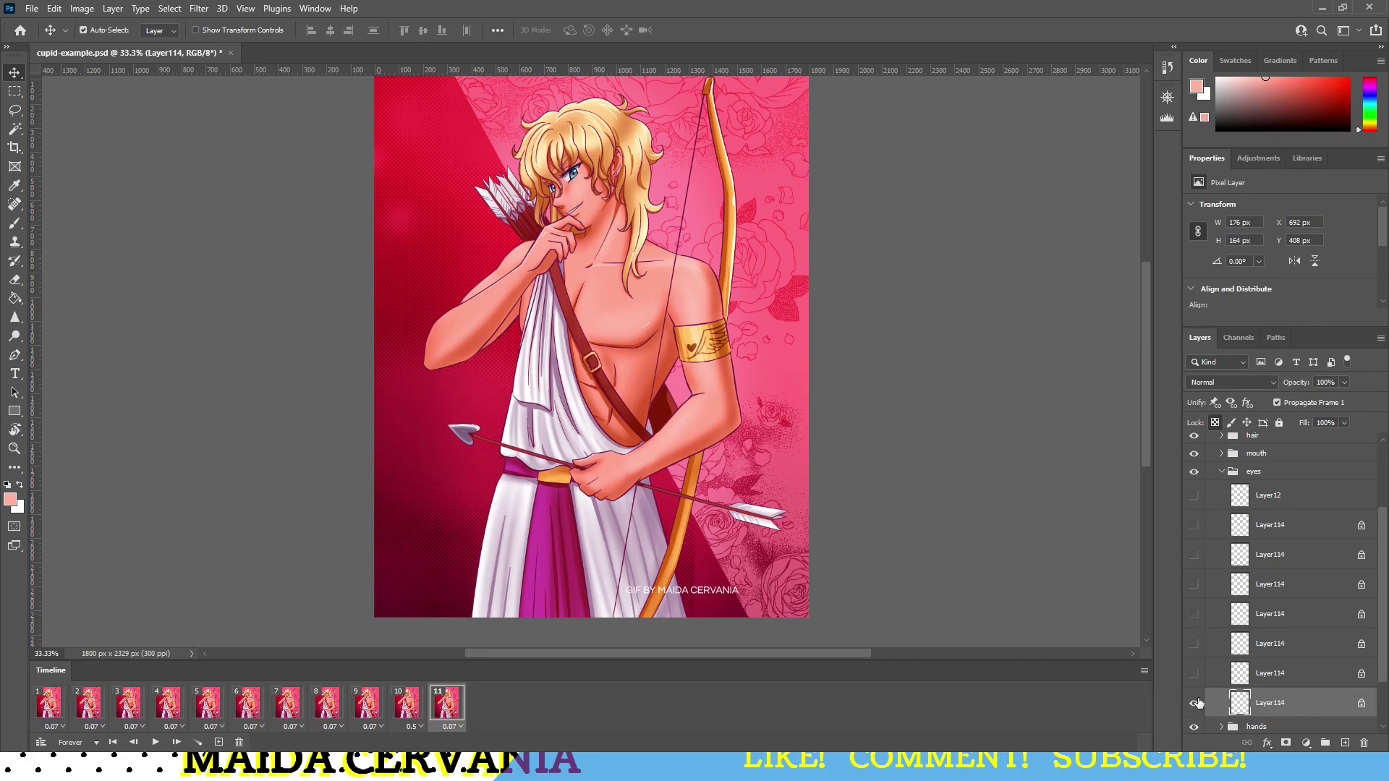
Step: Compare the three lowest Layer114 eye variants in the eyes group by switching their visibility on and off
left_click(1195, 675)
left_click(1194, 672)
left_click(1193, 646)
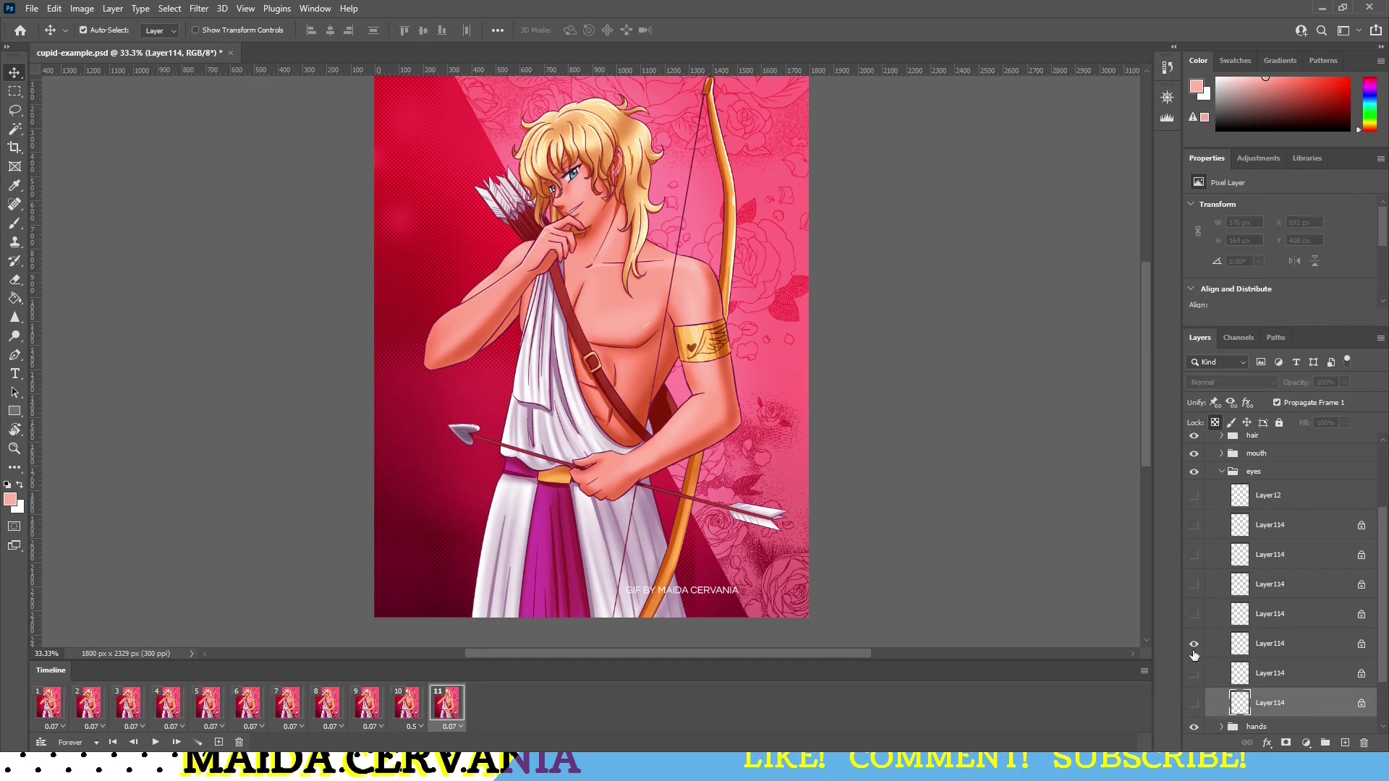
left_click(1194, 651)
left_click(1194, 645)
left_click(1194, 645)
left_click(1194, 703)
left_click(1194, 703)
left_click(1194, 646)
left_click(1194, 644)
left_click(1195, 673)
left_click(1254, 678)
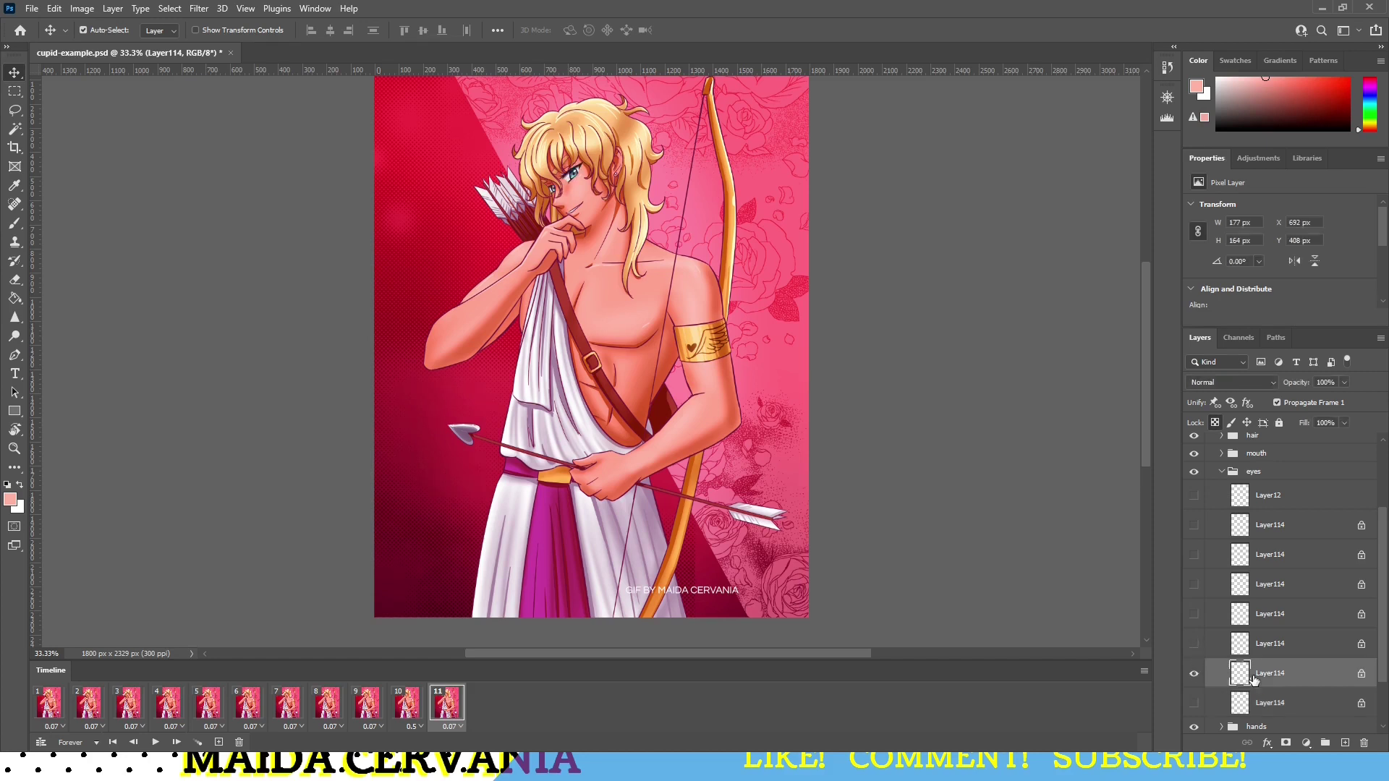
Step: For frame 11, show and select only the fourth Layer114 from the bottom of the eyes group
left_click(1194, 673)
left_click(1194, 644)
left_click(1242, 644)
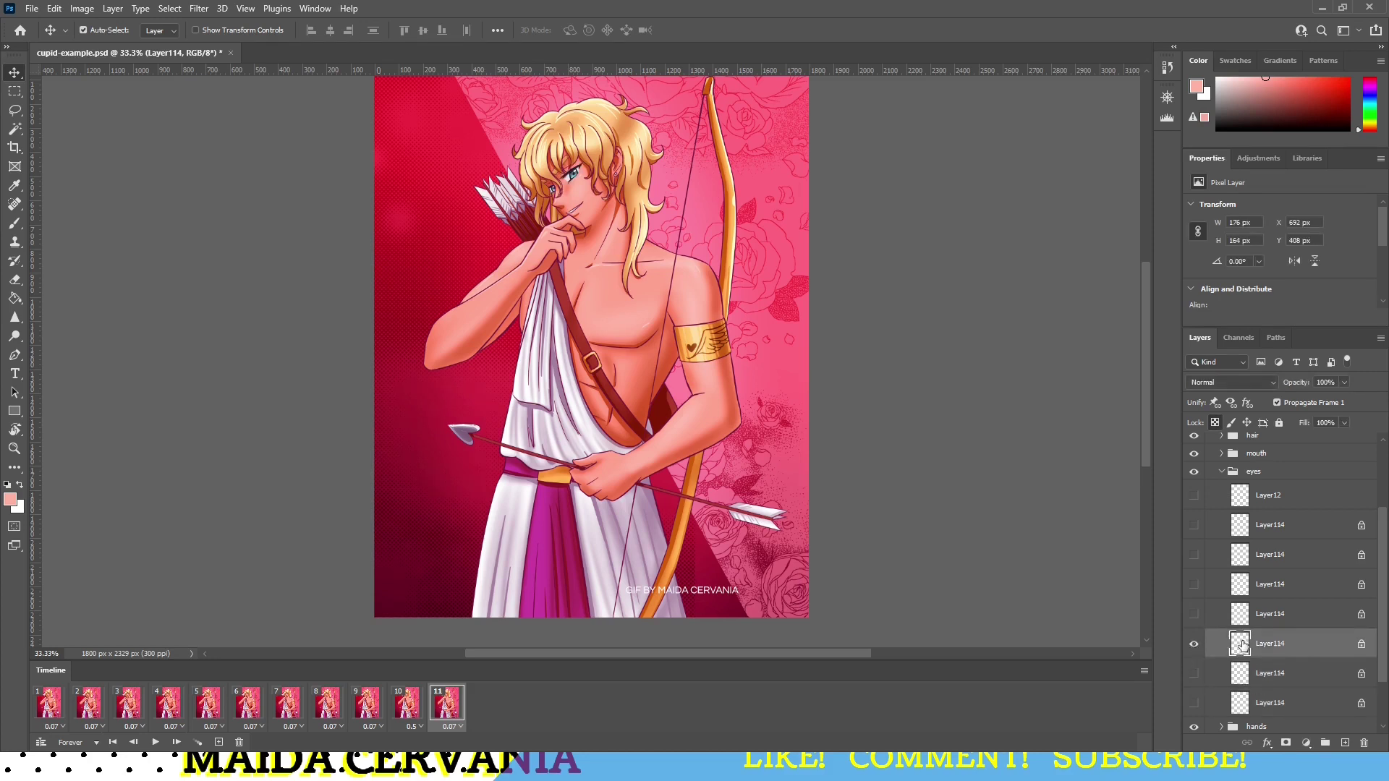
left_click(1241, 615)
left_click(1241, 646)
left_click(1195, 645)
left_click(1194, 615)
left_click(1240, 615)
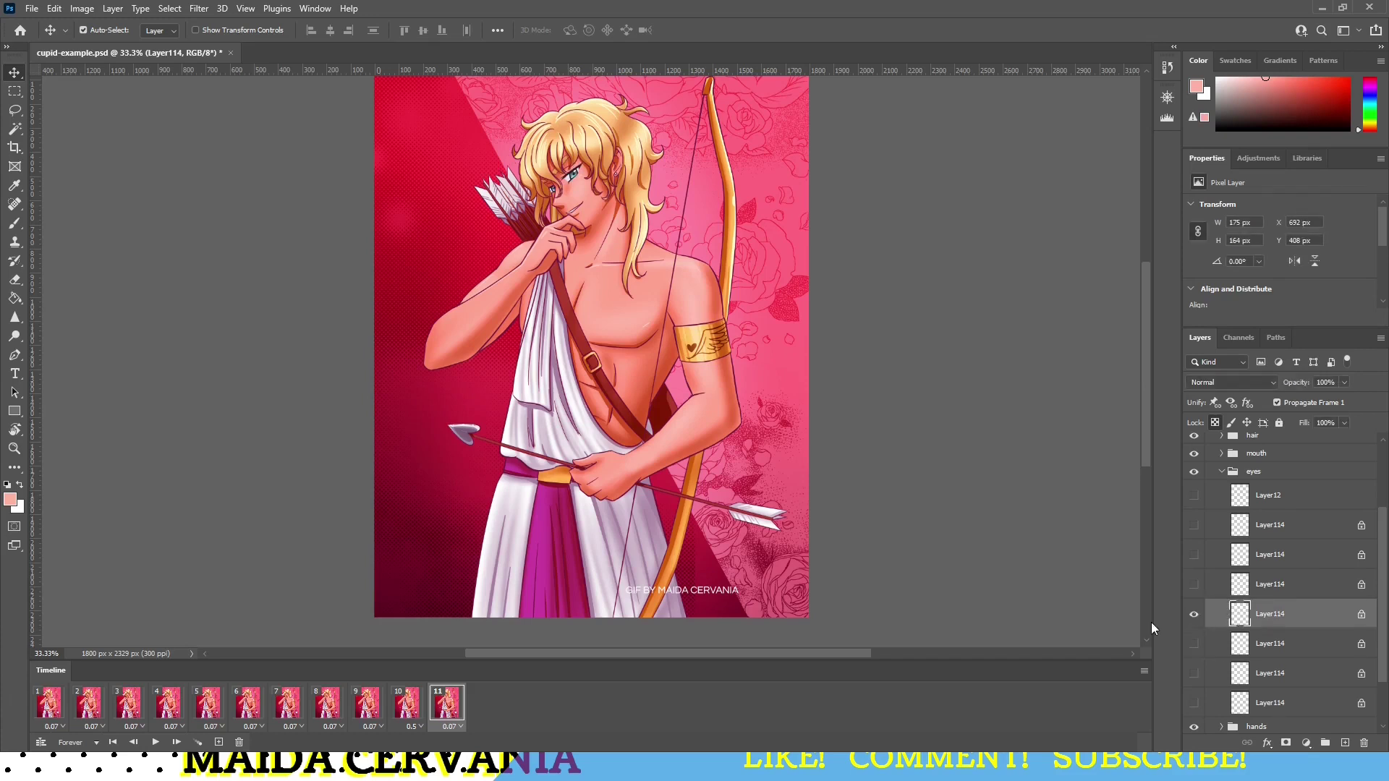
Step: Add a twelfth frame showing the fifth Layer114 from the bottom of the eyes group in place of the fourth, and select that layer
left_click(418, 707)
left_click(432, 708)
left_click(219, 743)
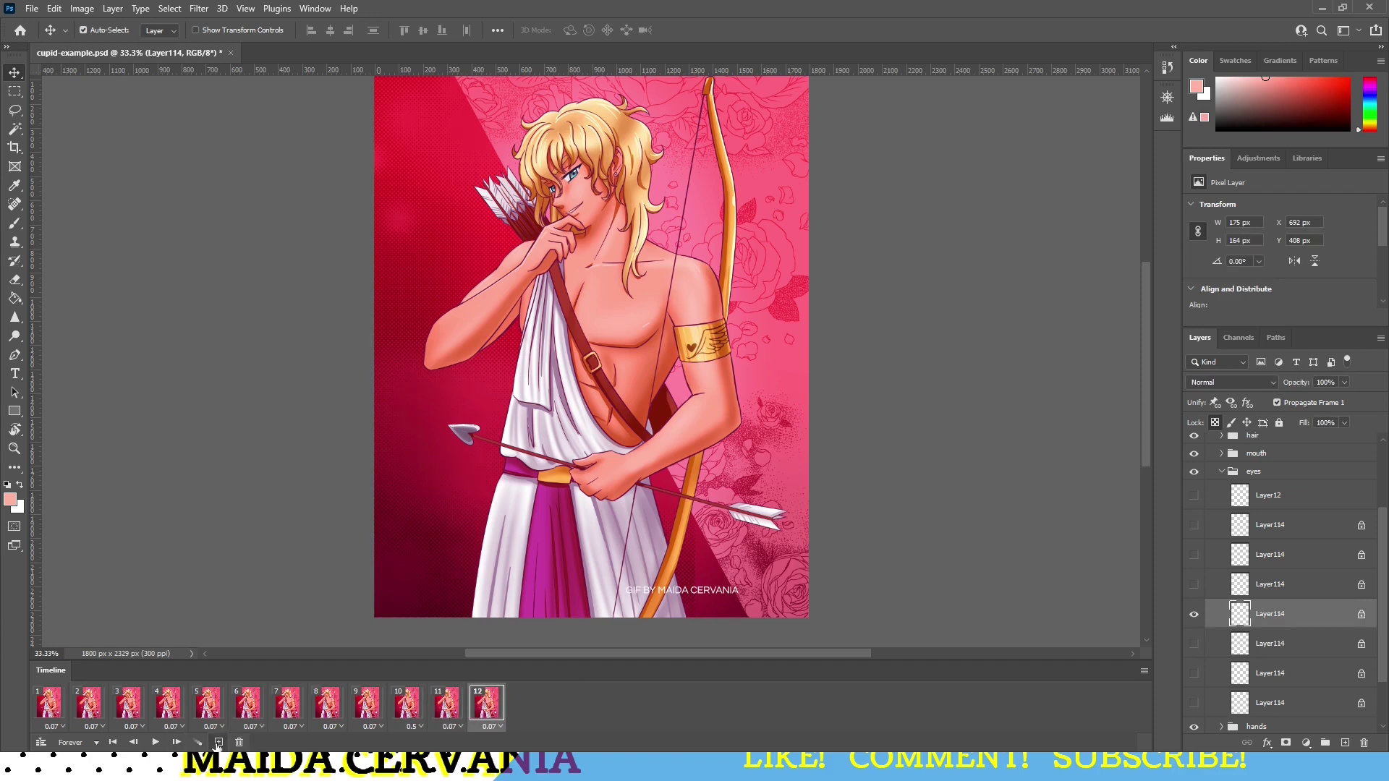
left_click(443, 708)
left_click(479, 707)
left_click(1194, 614)
left_click(1194, 584)
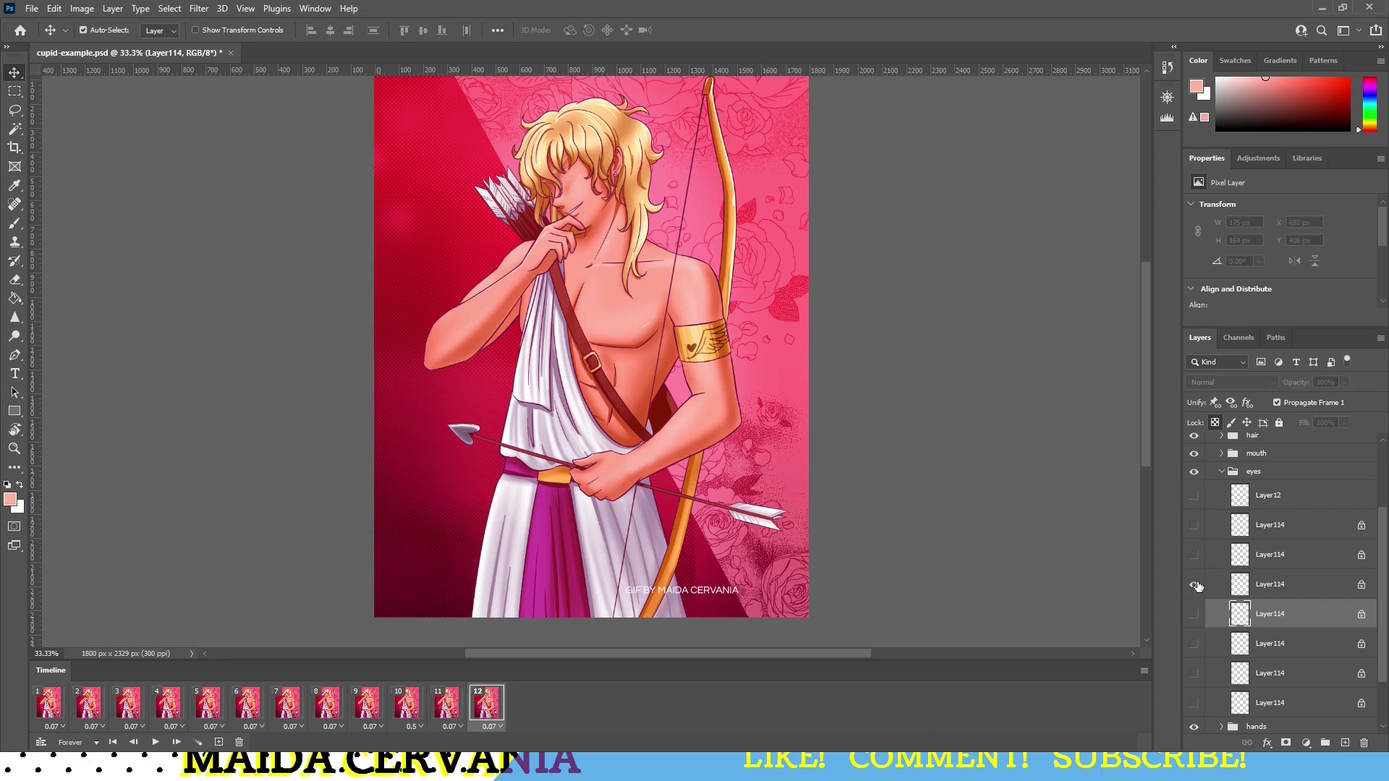
left_click(1260, 588)
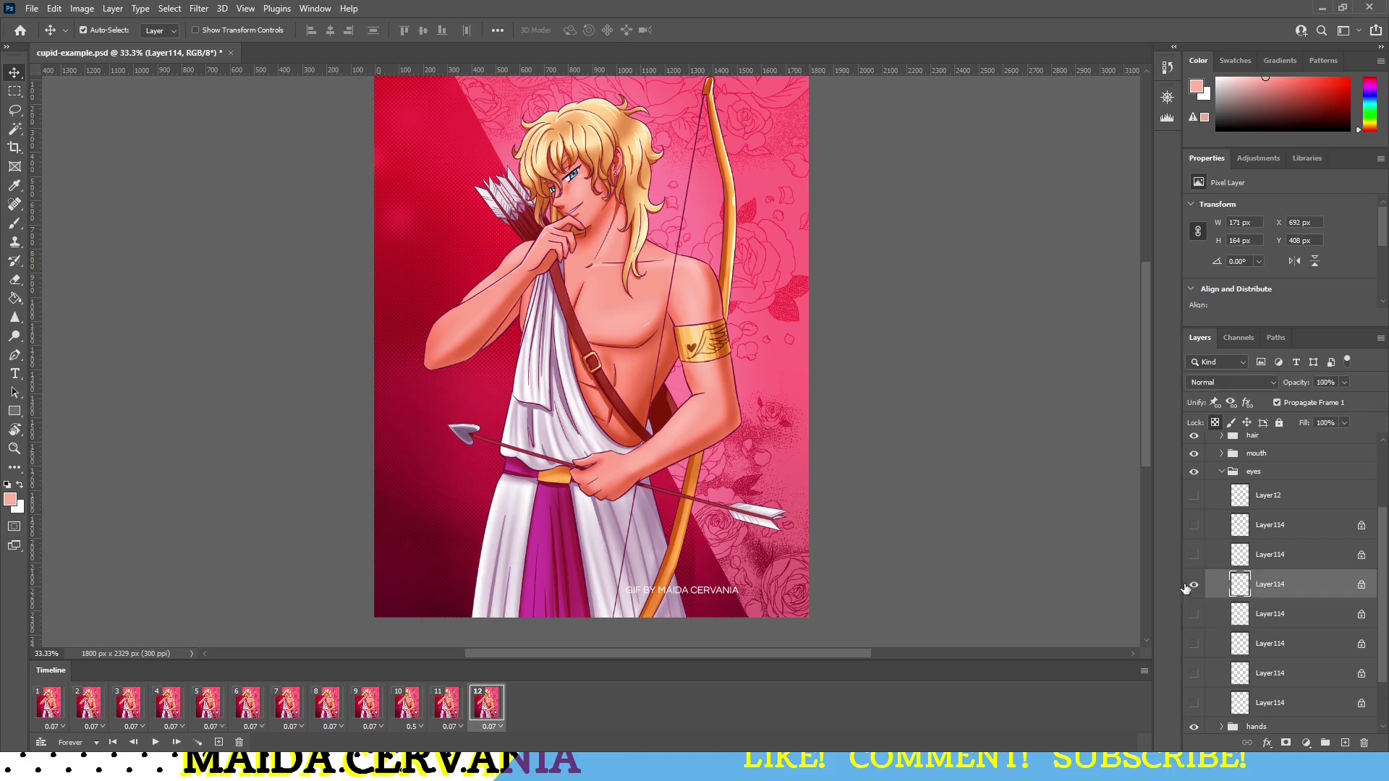
Step: Add a thirteenth frame showing the sixth Layer114 from the bottom of the eyes group in place of the fifth, and select that layer
left_click(455, 710)
left_click(481, 709)
left_click(219, 742)
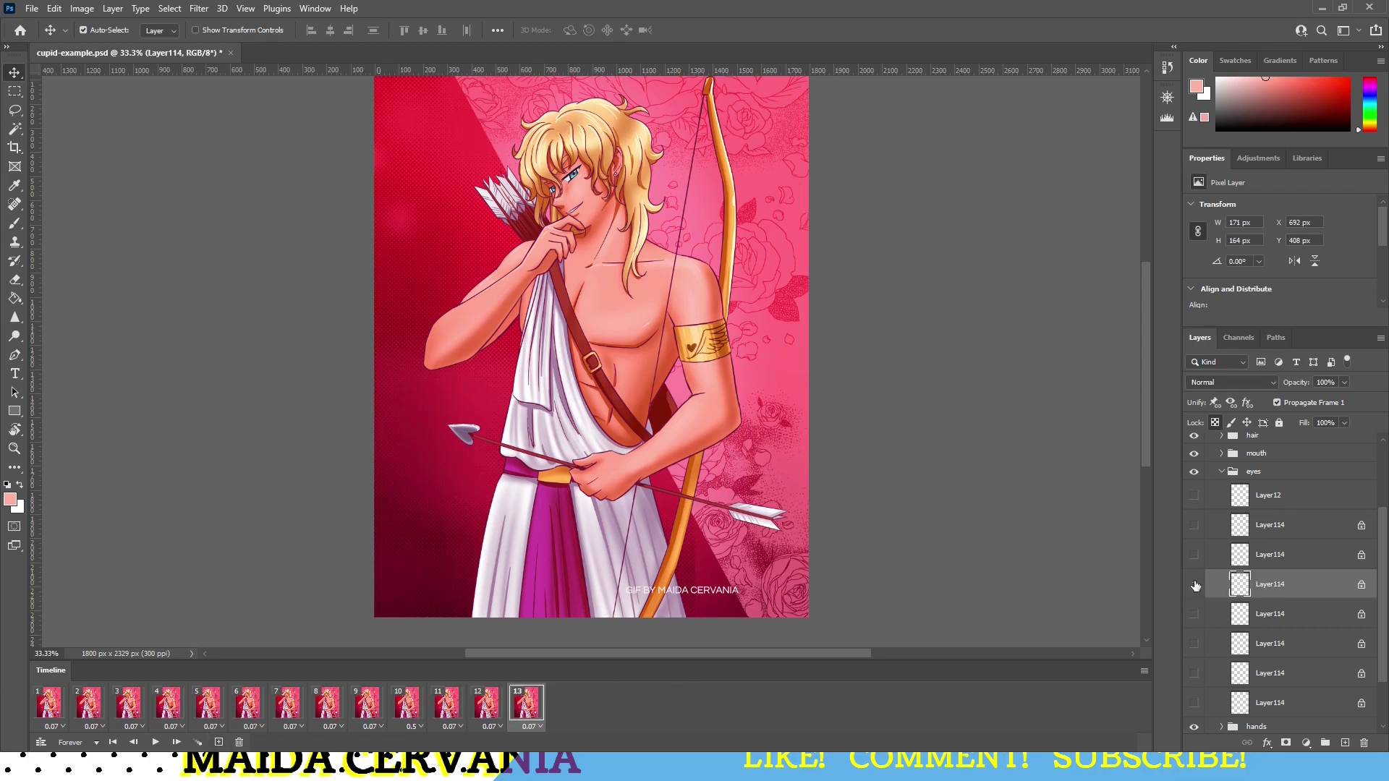
left_click(1195, 585)
left_click(1194, 555)
left_click(1261, 561)
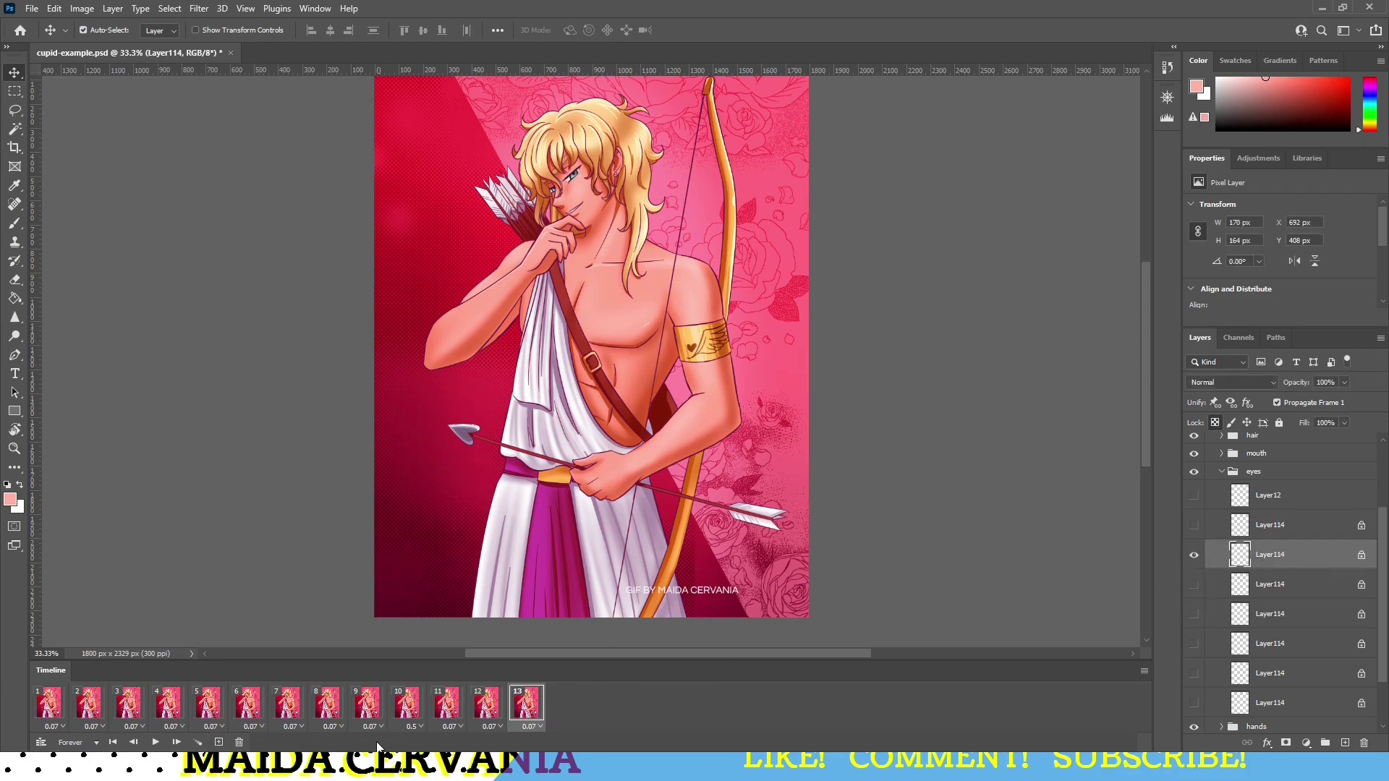
Step: Check frames 11 to 13, and add a fourteenth frame showing the topmost Layer114 of the eyes group in place of the one below
left_click(479, 709)
left_click(444, 708)
left_click(481, 708)
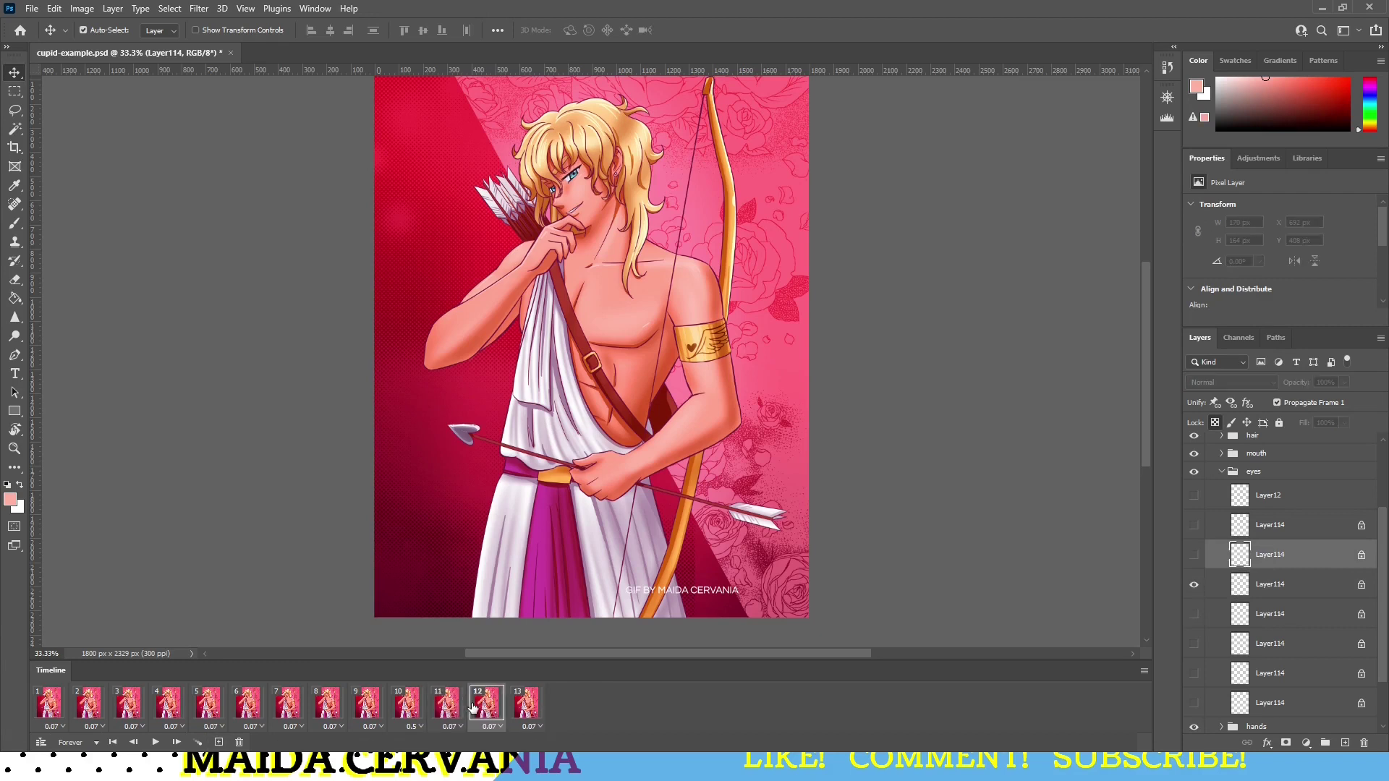
left_click(520, 711)
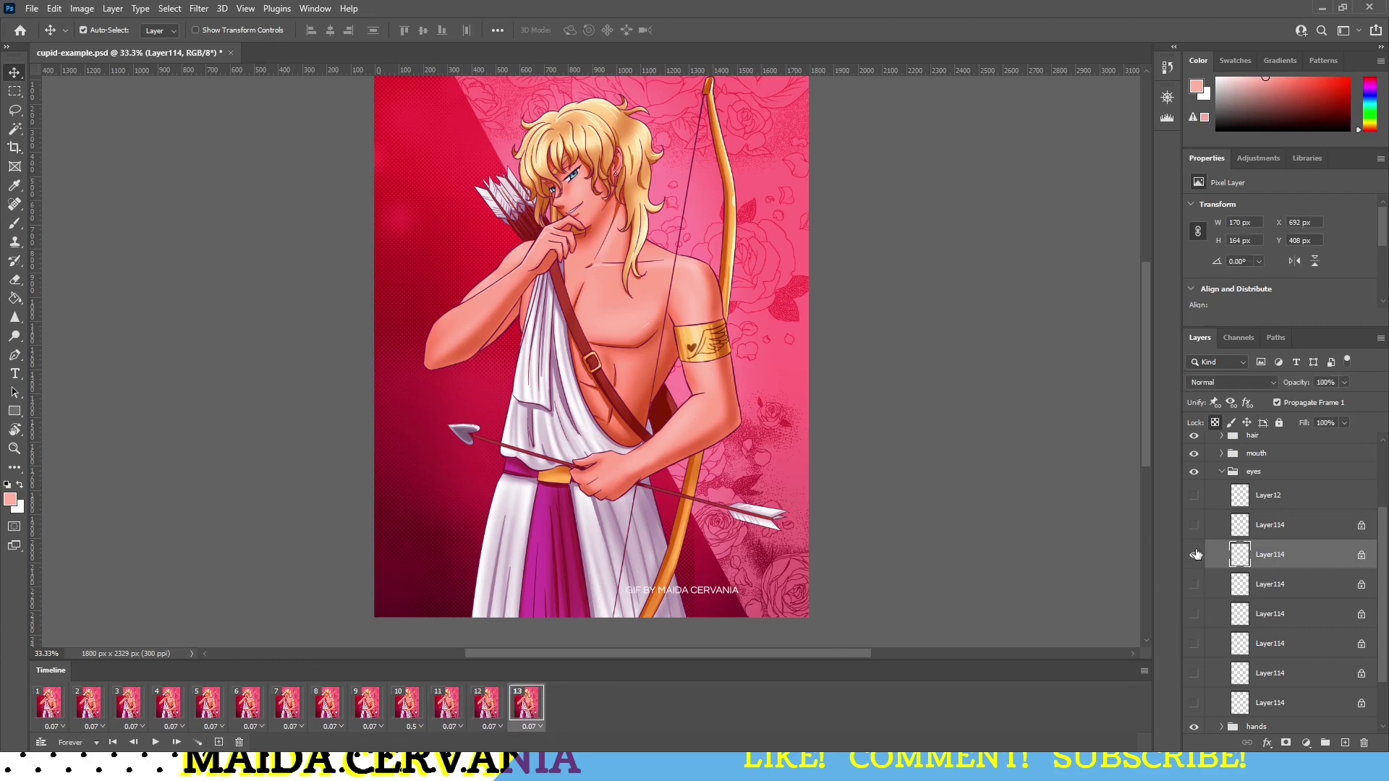
left_click(218, 743)
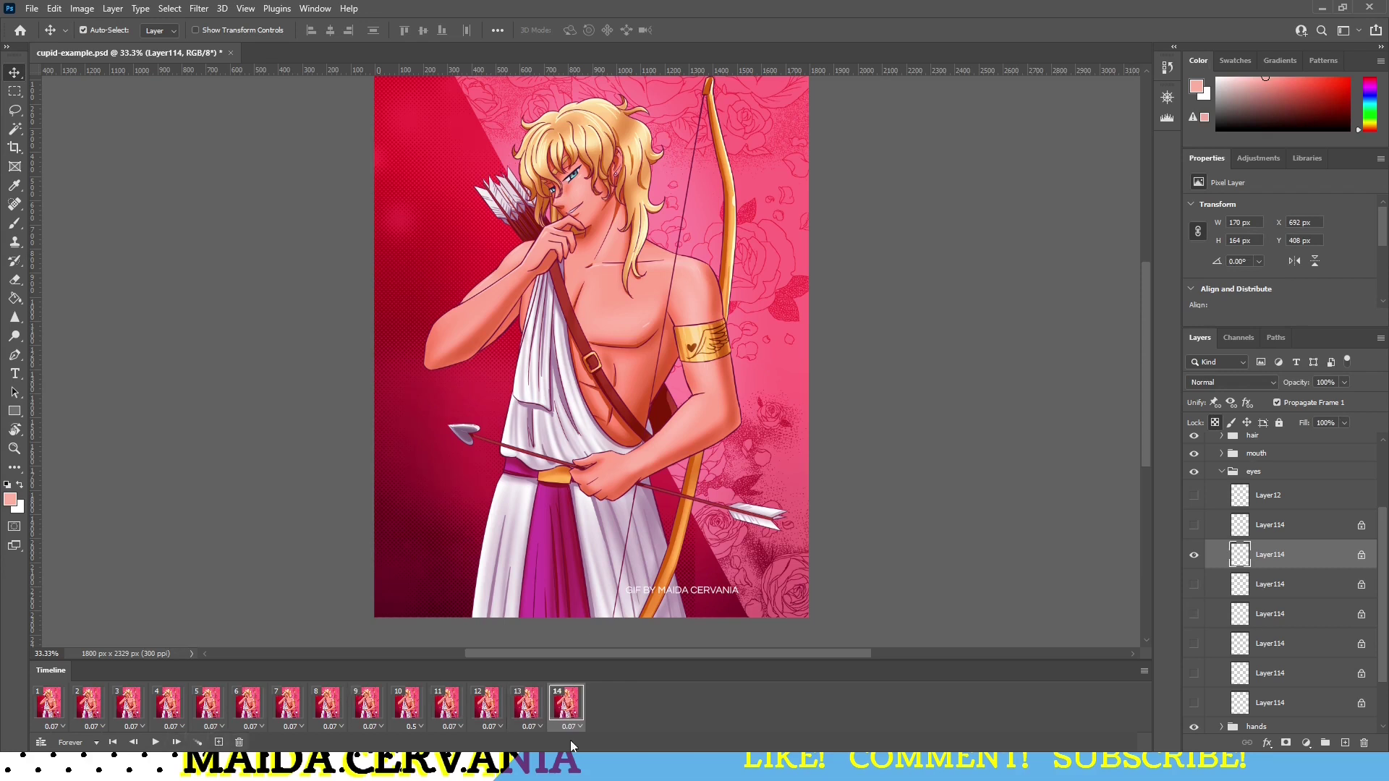
left_click(1194, 555)
left_click(1194, 525)
left_click(1268, 529)
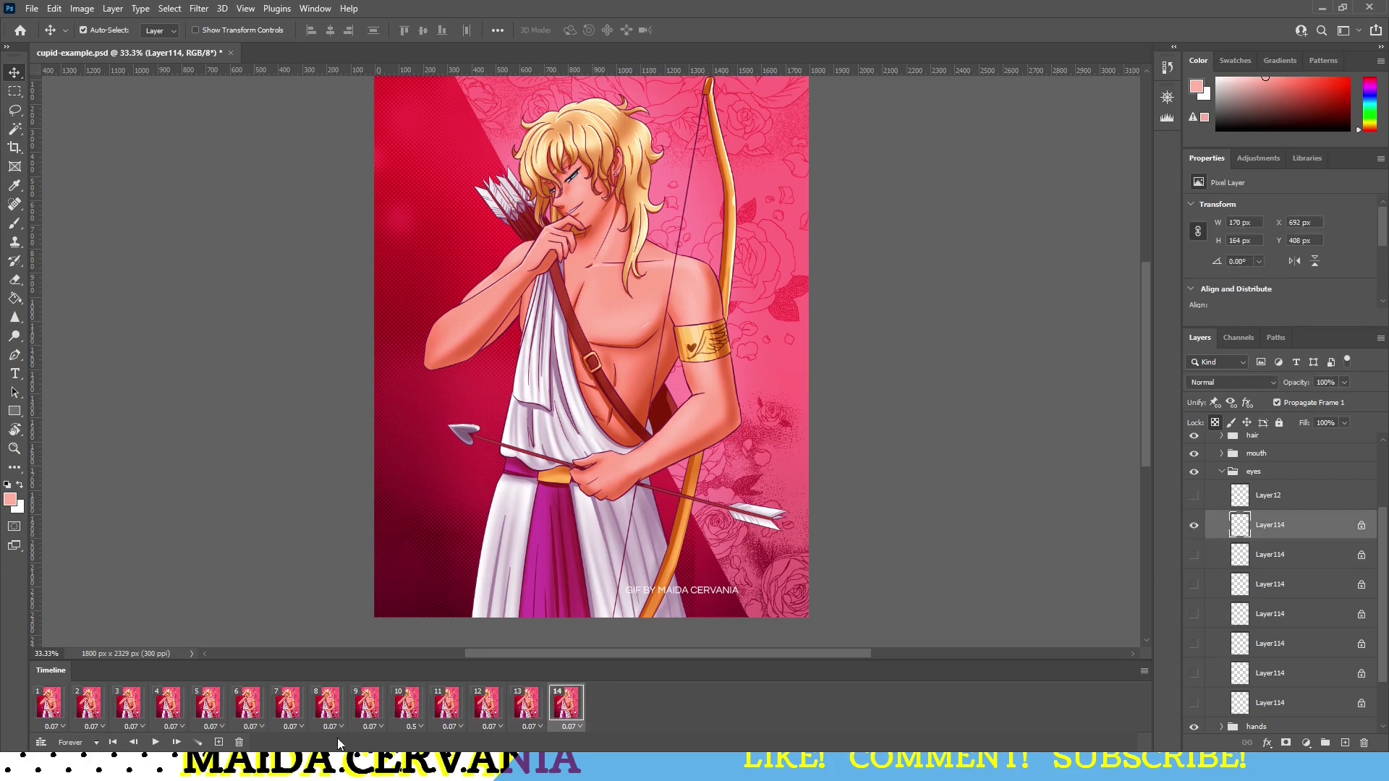
Step: Add a fifteenth frame showing Layer12 of the eyes group in place of the topmost Layer114, and collapse the group
left_click(219, 743)
left_click(1195, 525)
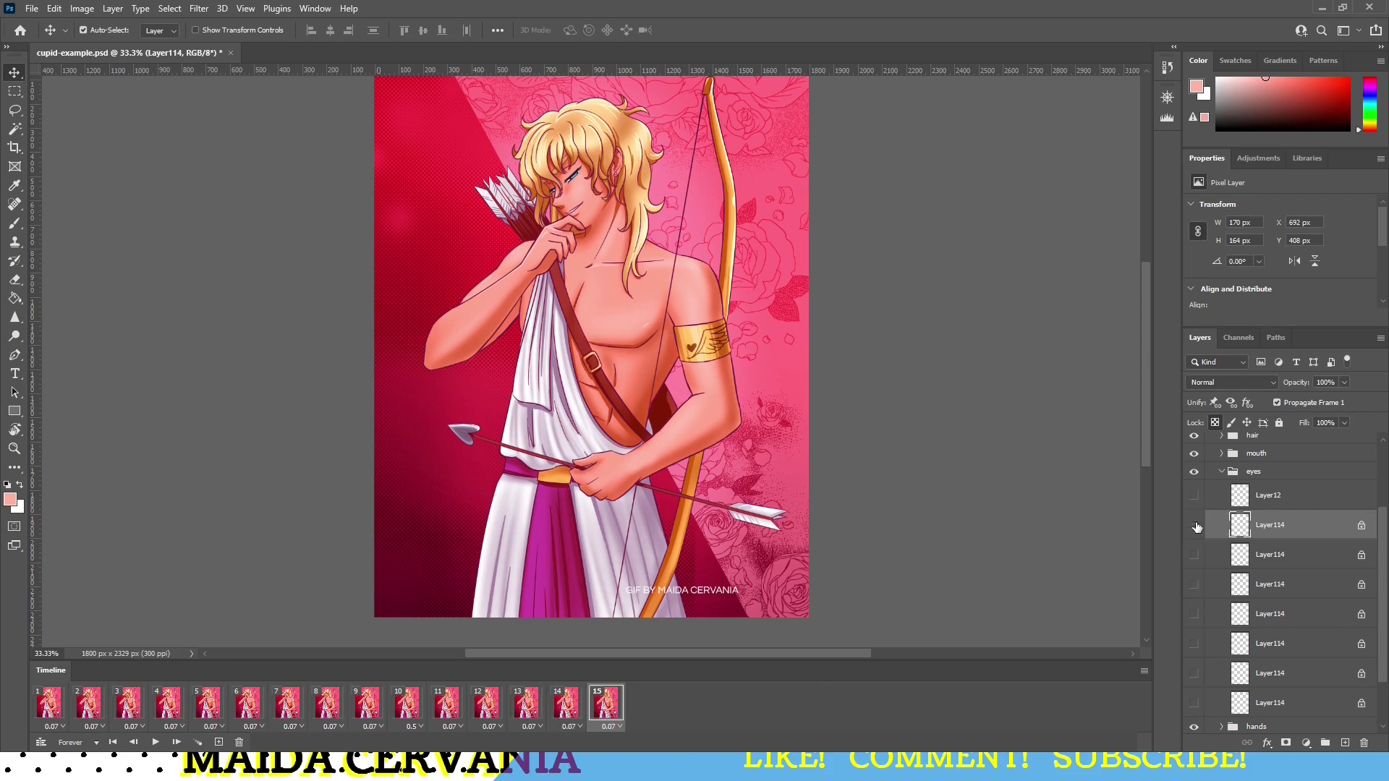
left_click(1195, 496)
left_click(1266, 496)
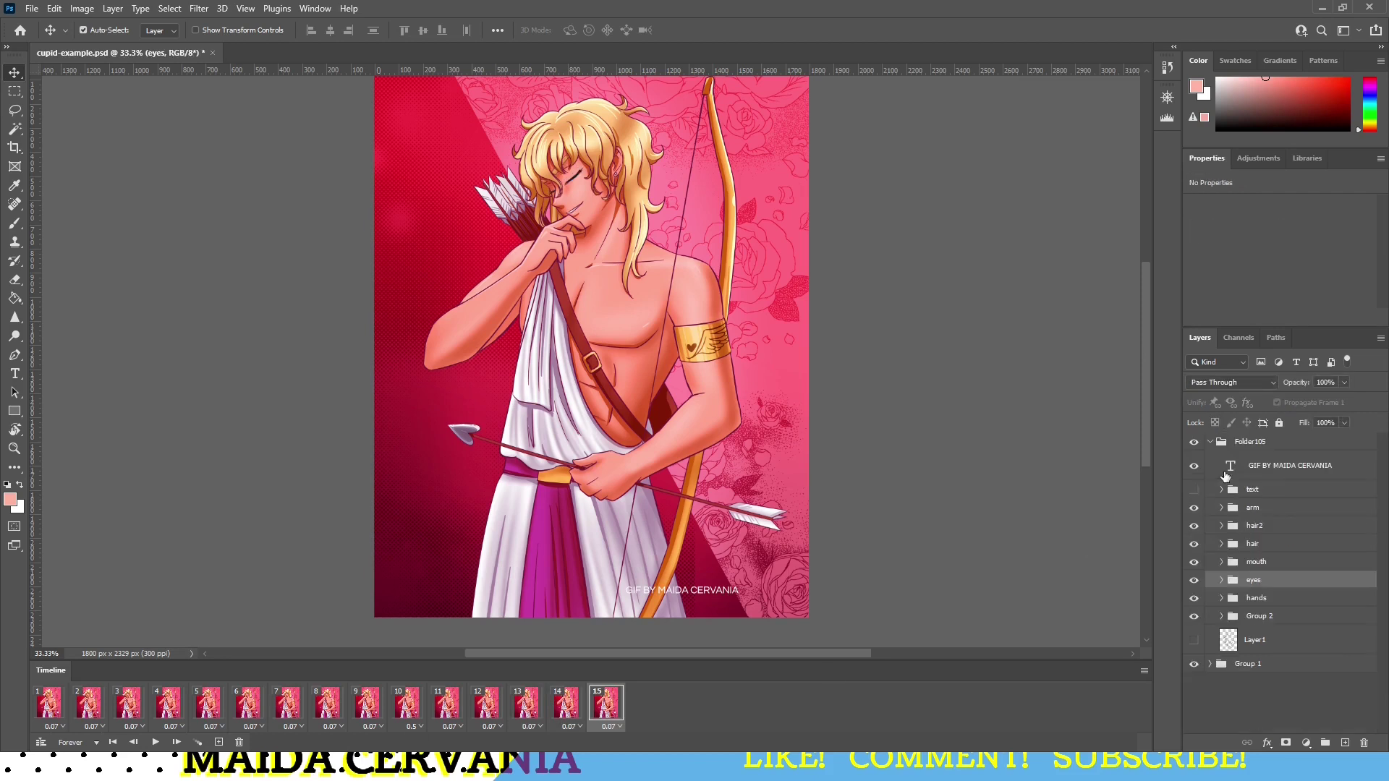
Step: Step back and forth through frames 10 to 14 to examine how the eyes close from frame to frame
left_click(486, 708)
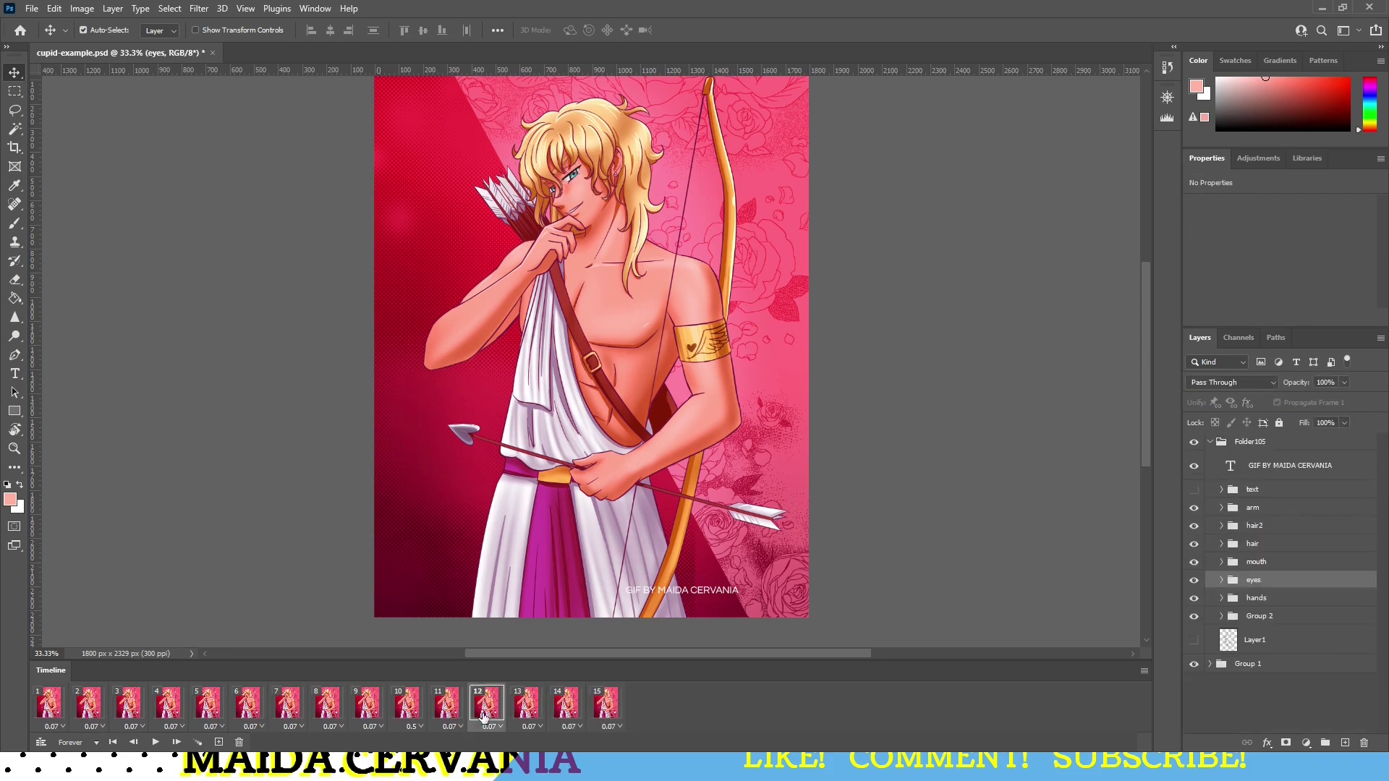
left_click(446, 709)
left_click(406, 715)
left_click(431, 715)
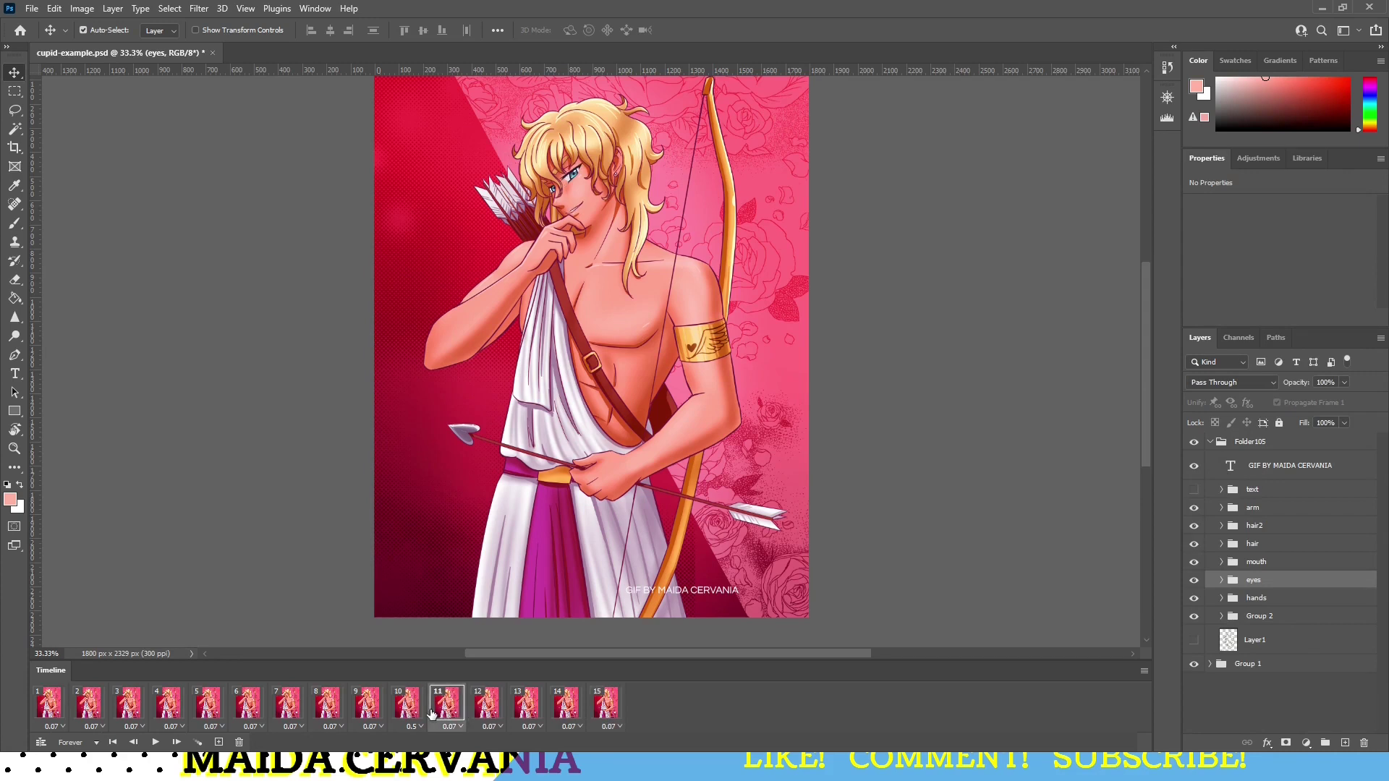
left_click(484, 712)
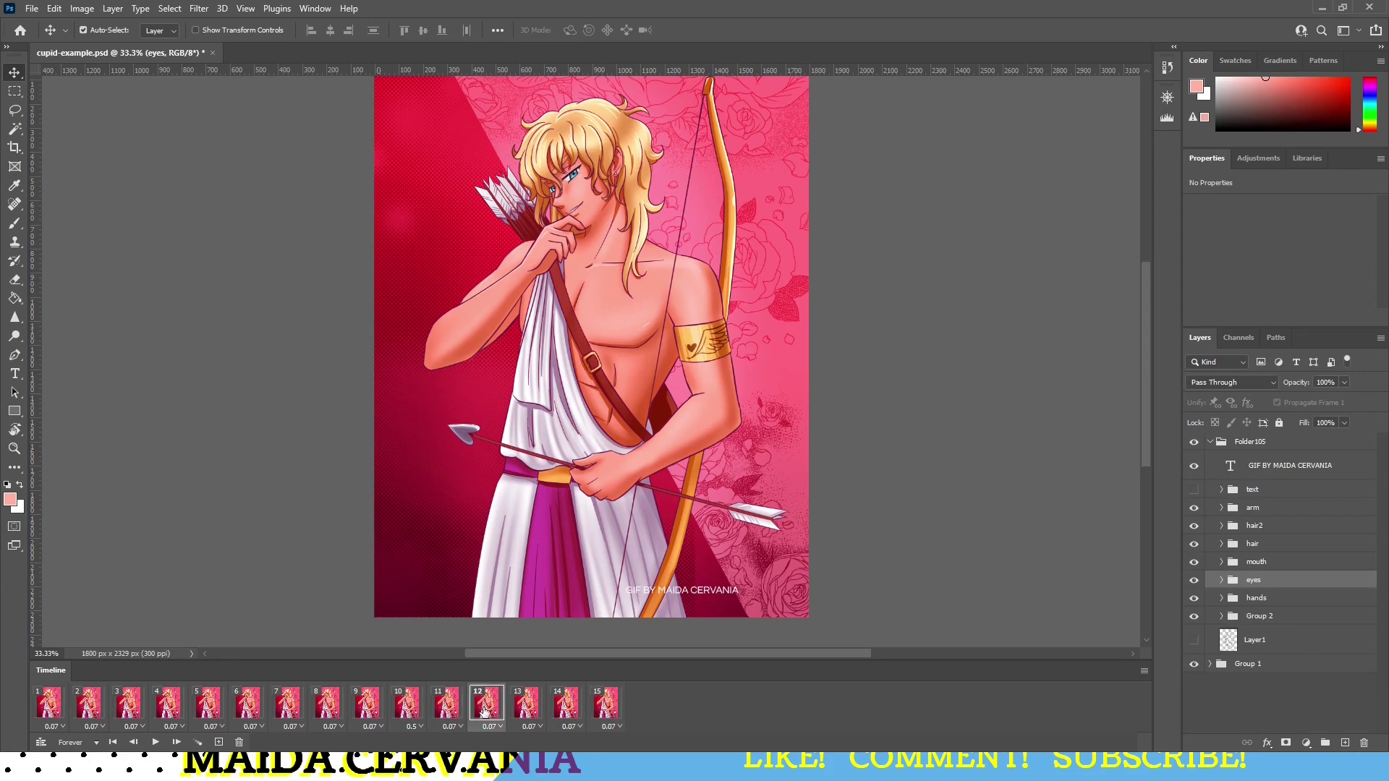
left_click(406, 711)
left_click(452, 710)
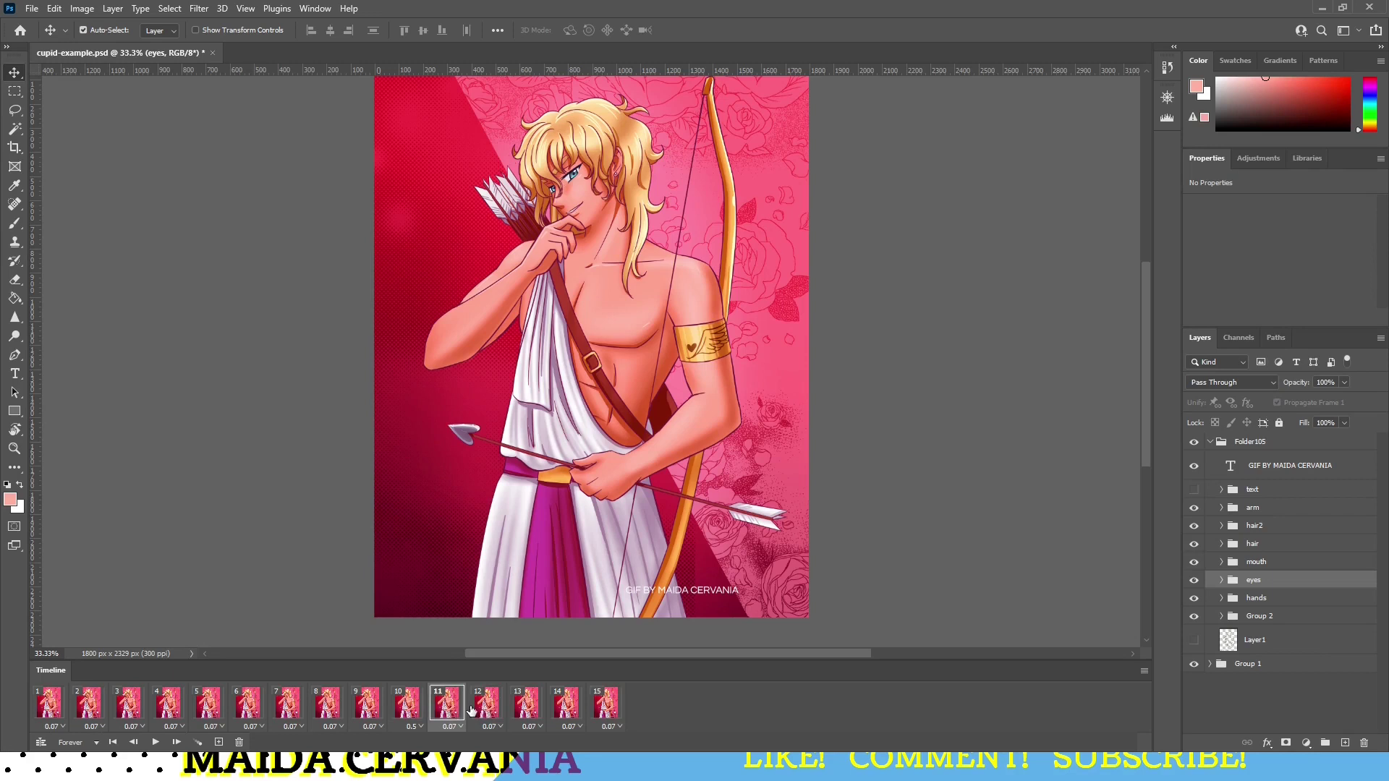
left_click(474, 711)
left_click(511, 710)
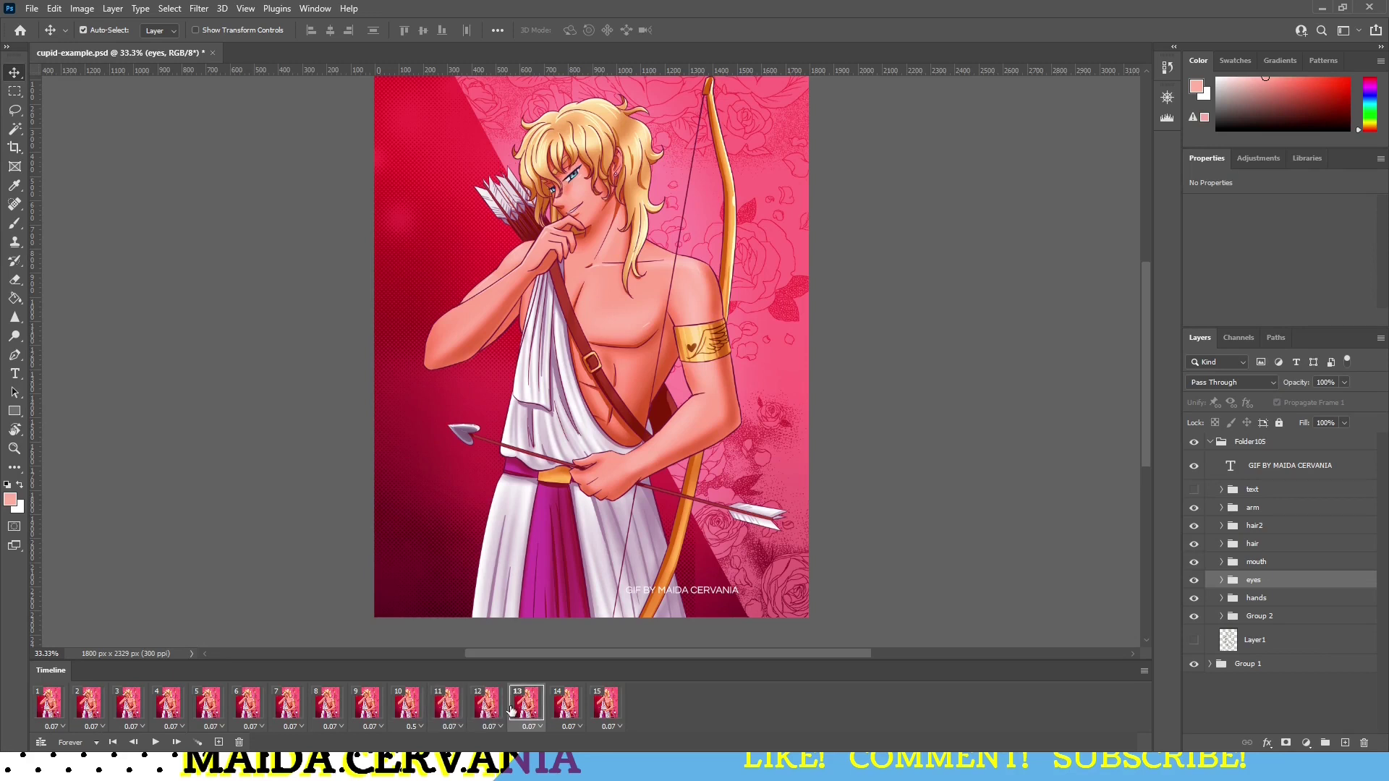
left_click(565, 705)
left_click(536, 707)
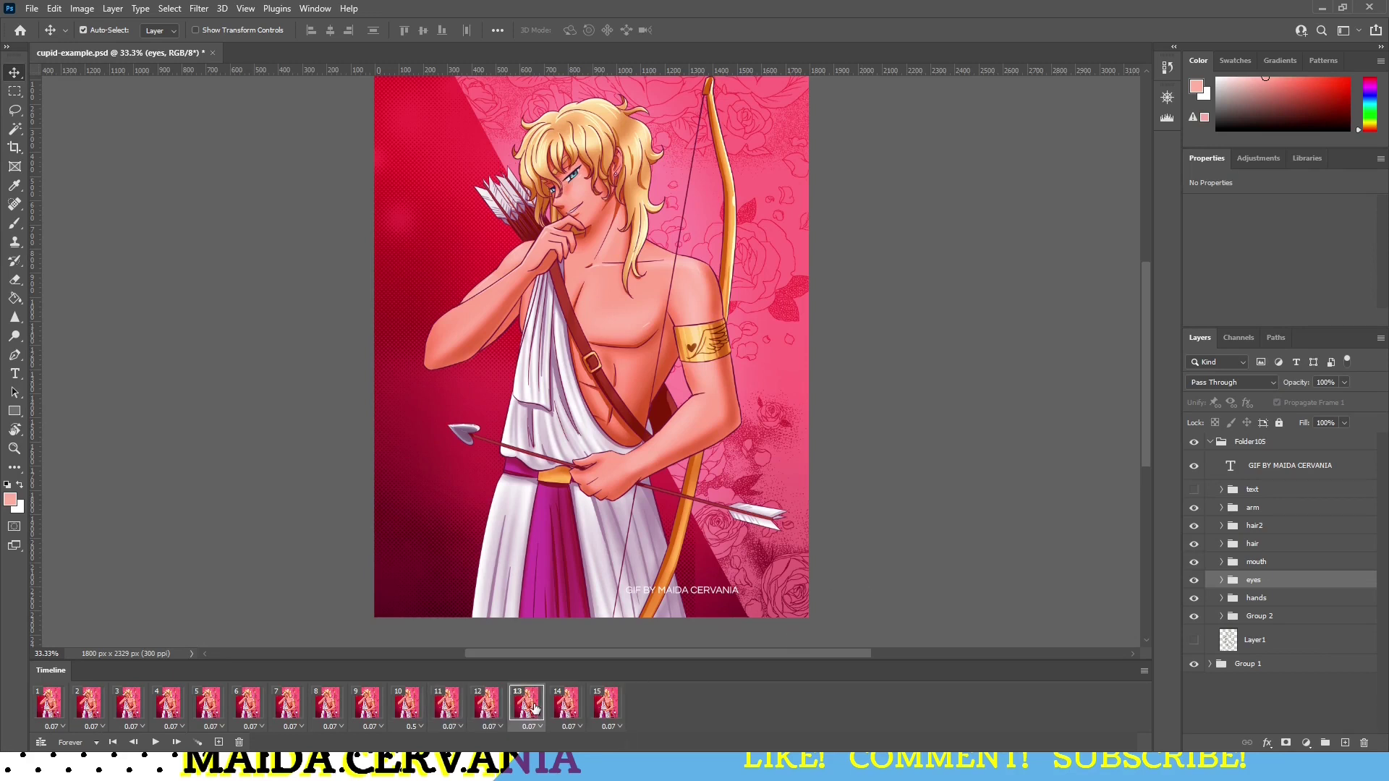
Step: Expand the mouth group and, for frame 13, show and select Layer110 in place of Layer109
left_click(1221, 562)
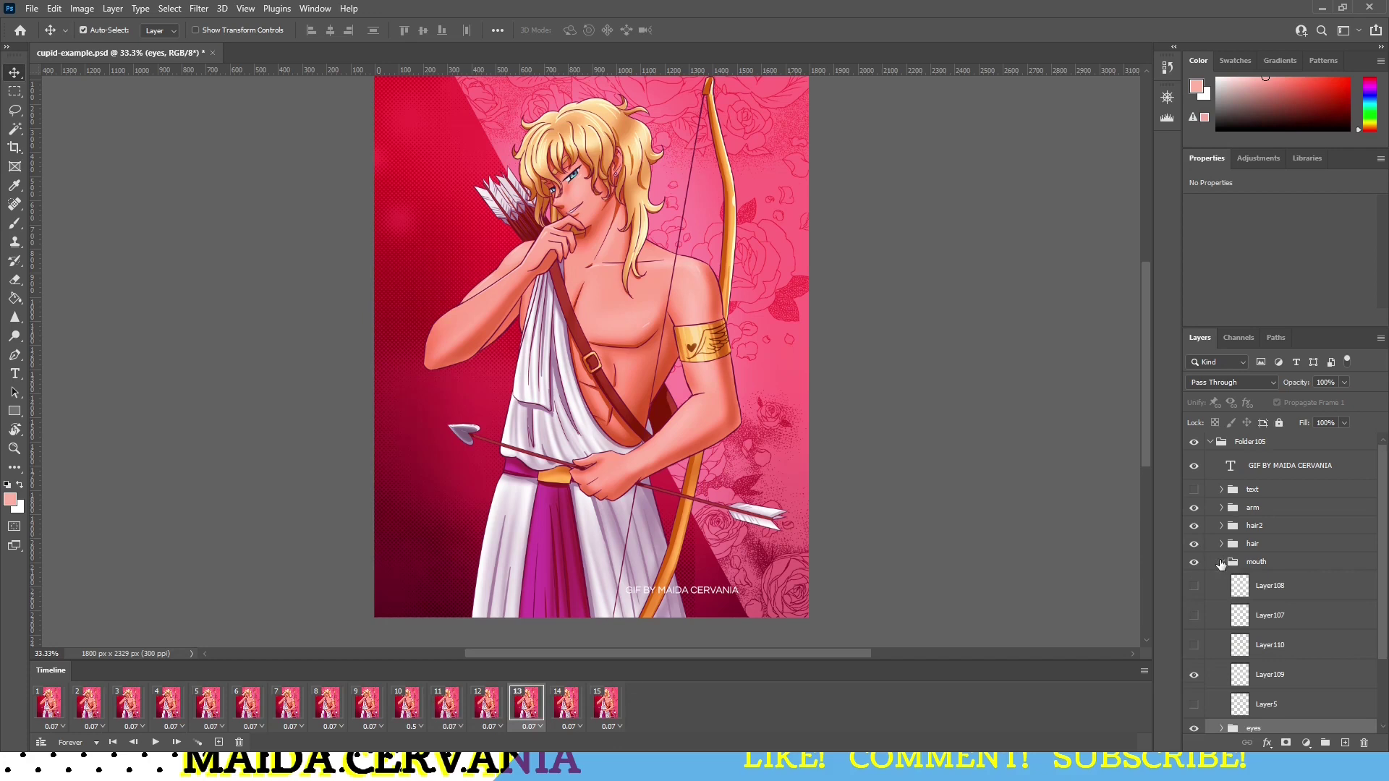
left_click(1239, 682)
left_click(1194, 675)
left_click(1194, 645)
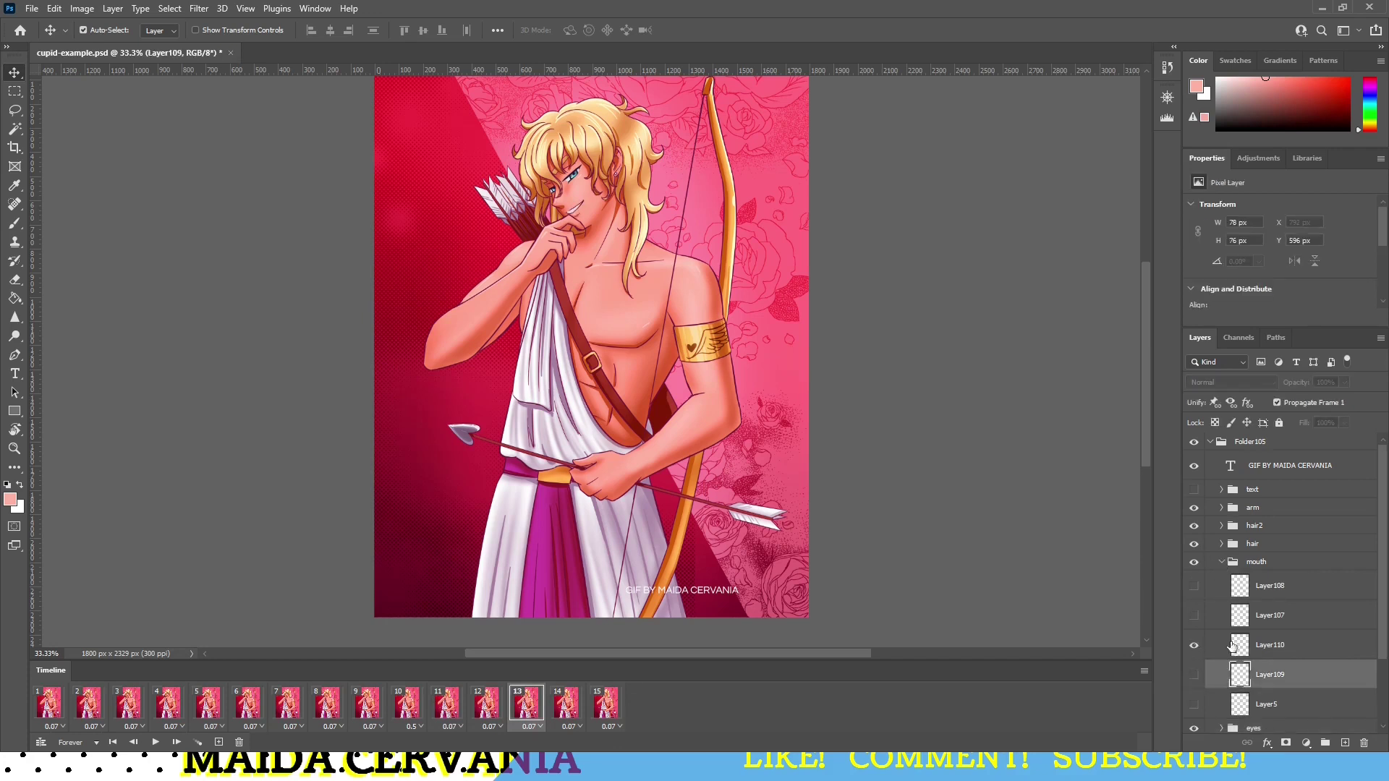
left_click(1239, 645)
Step: For frames 14 and 15, show Layer110 of the mouth group in place of Layer109
left_click(565, 704)
left_click(1194, 646)
left_click(1194, 675)
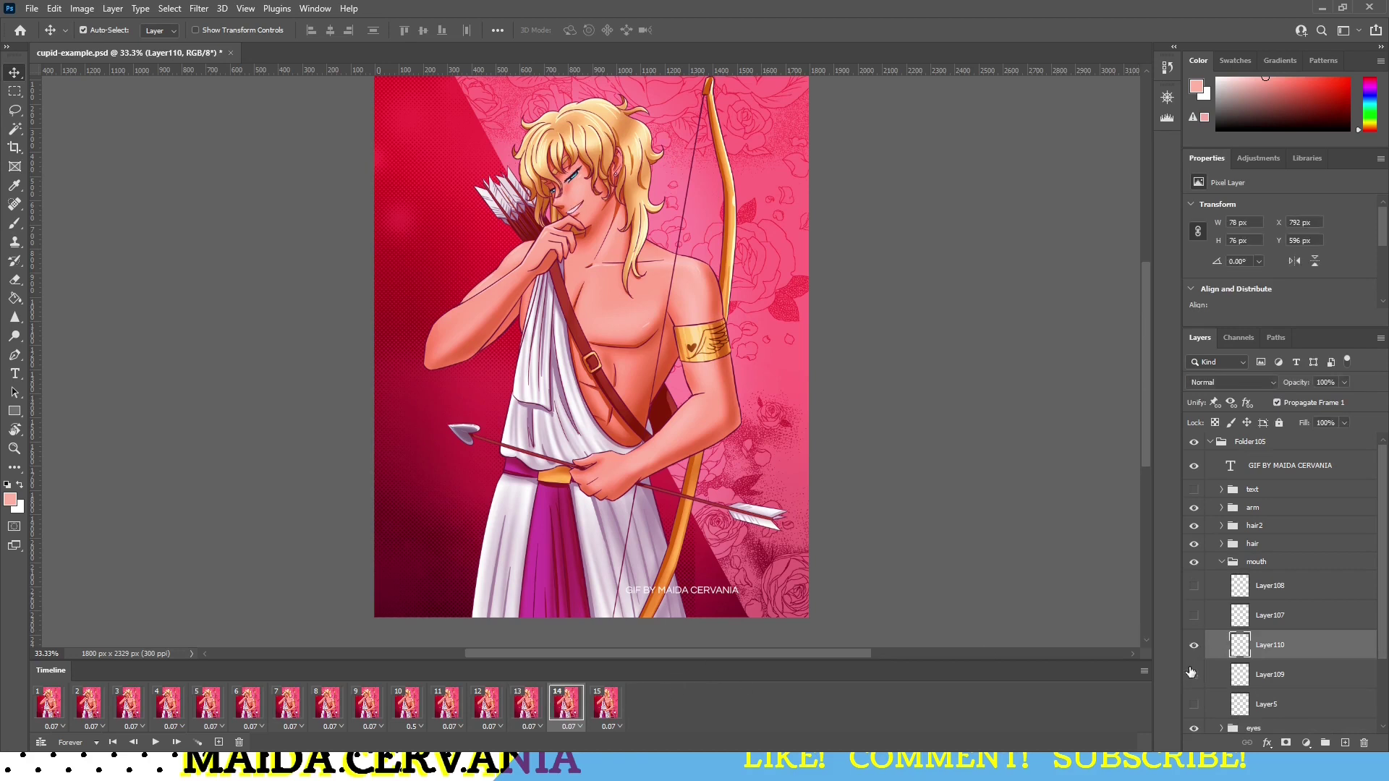
left_click(601, 703)
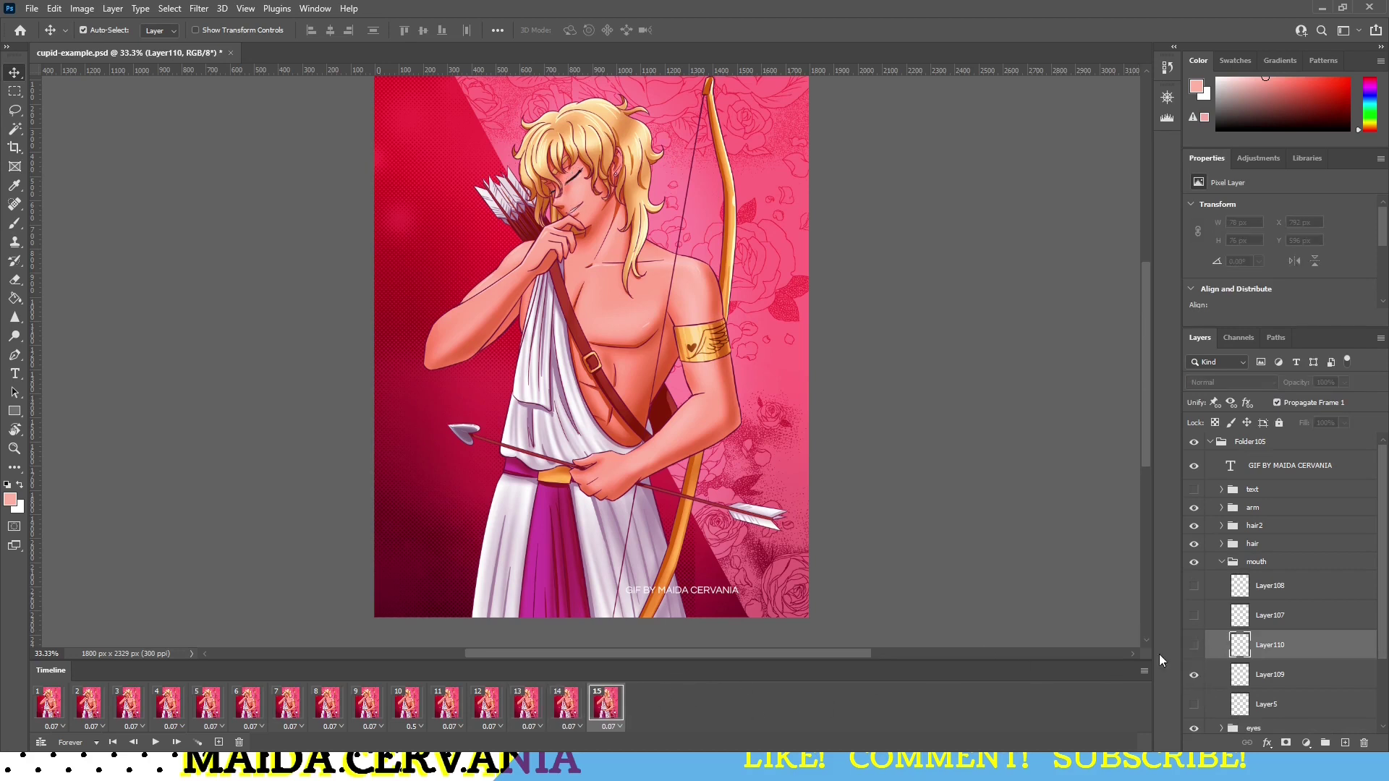
left_click(1194, 675)
left_click(1194, 645)
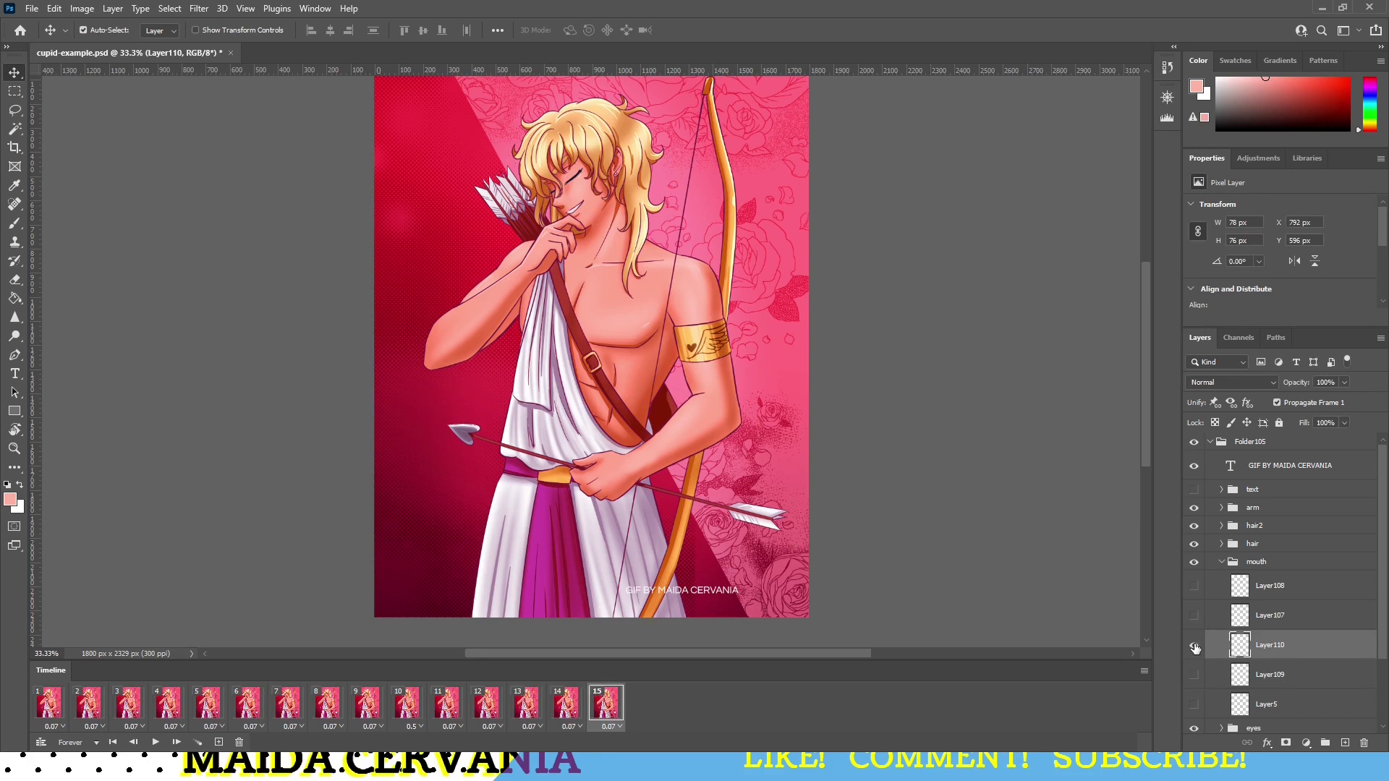
Step: Try Layer107 in place of Layer110 as the mouth of frame 15, and preview the animation and individual frames
left_click(1195, 647)
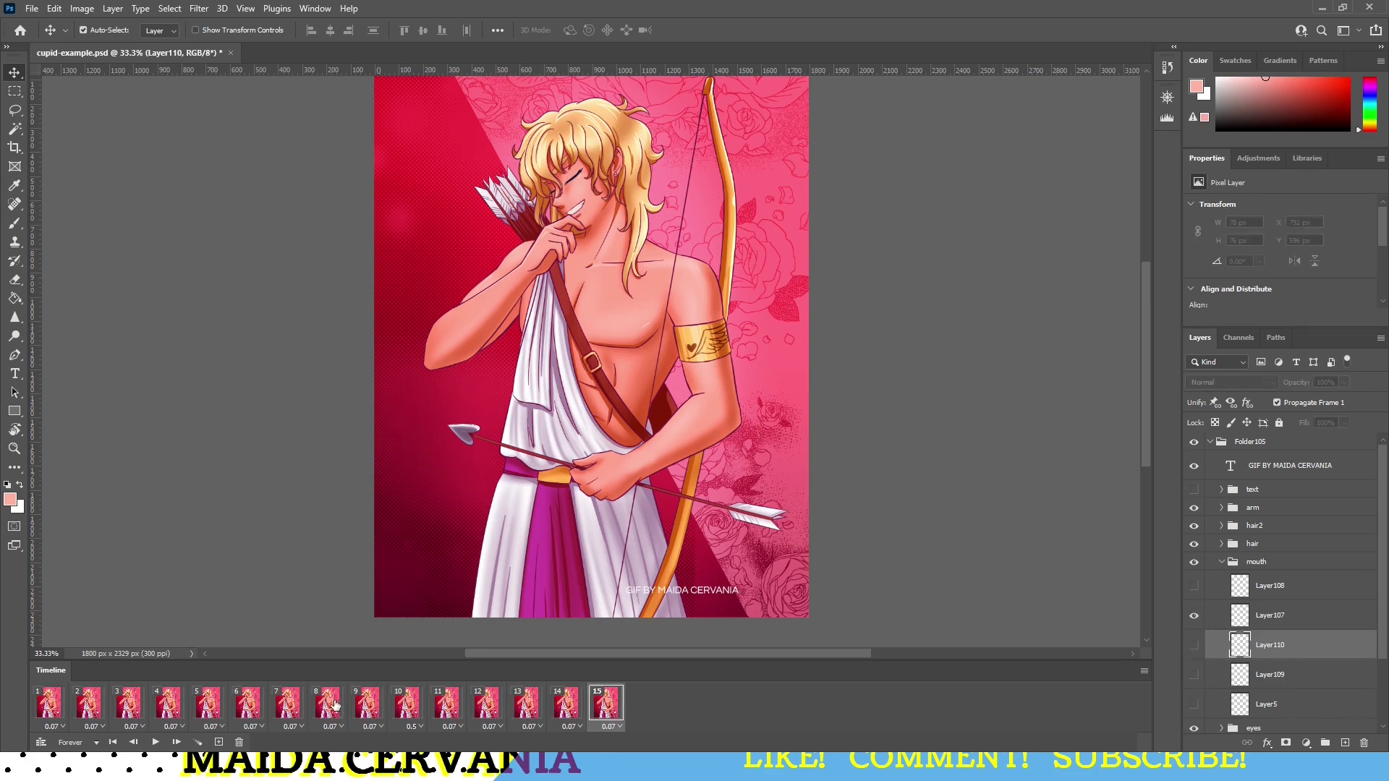
left_click(243, 706)
left_click(201, 708)
left_click(325, 708)
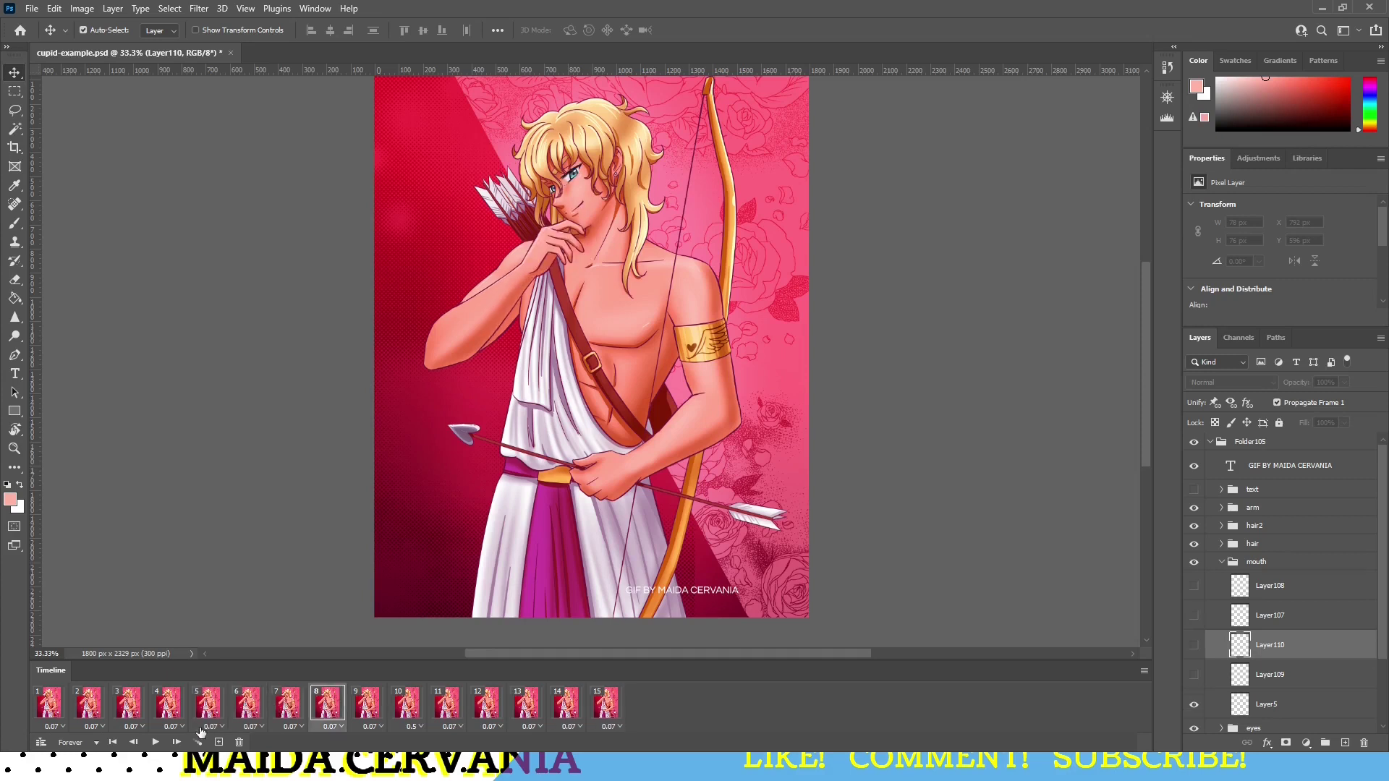
left_click(153, 743)
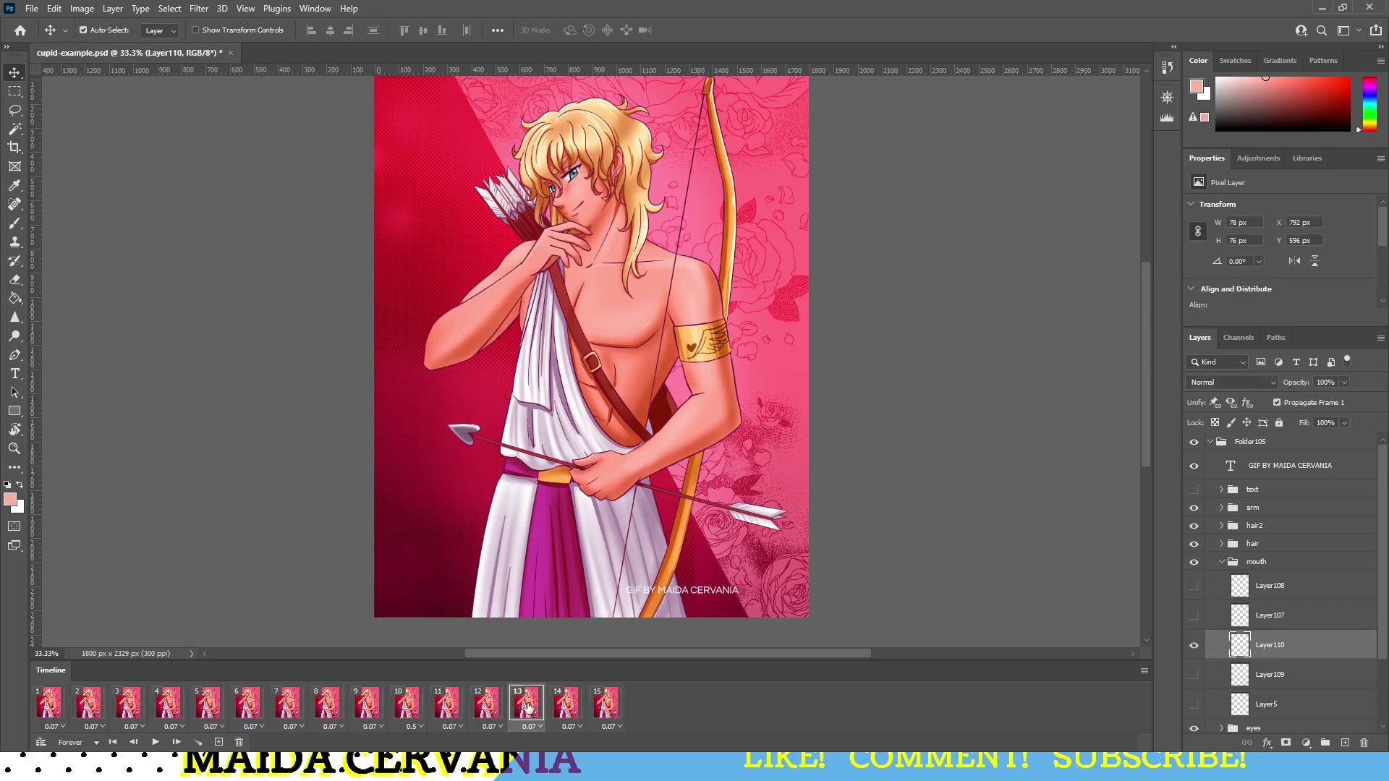
left_click(571, 706)
left_click(520, 714)
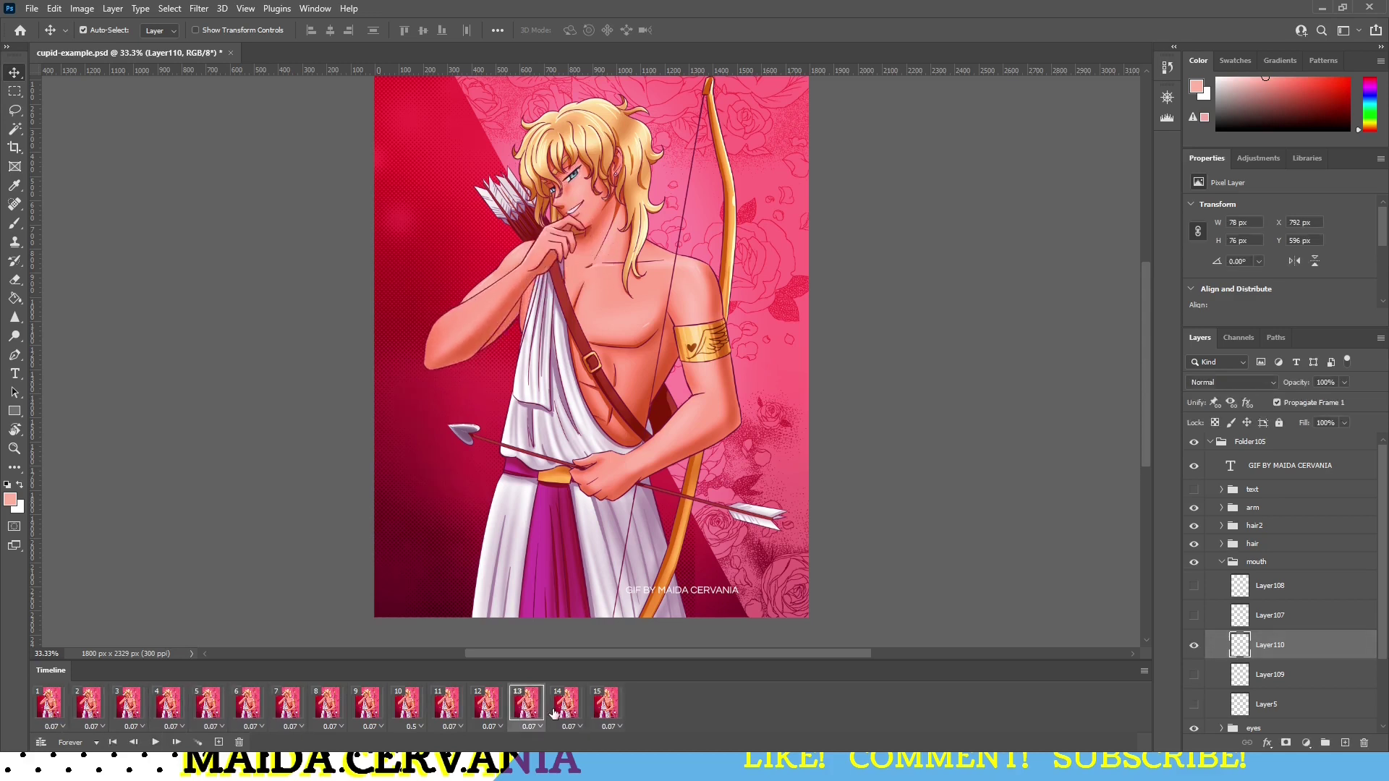
left_click(554, 714)
Step: For frame 15, show Layer110 of the mouth group in place of Layer107, and collapse the group
left_click(588, 714)
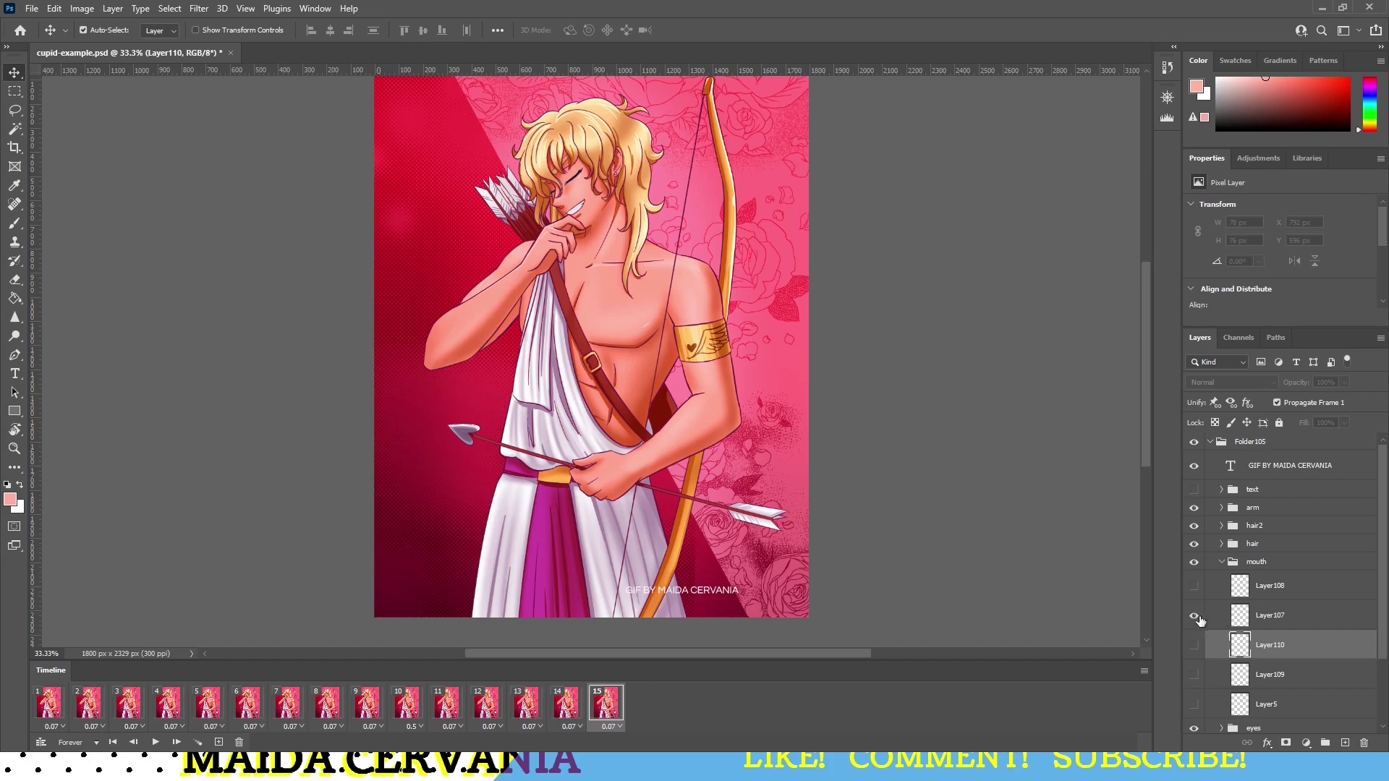
left_click(1191, 642)
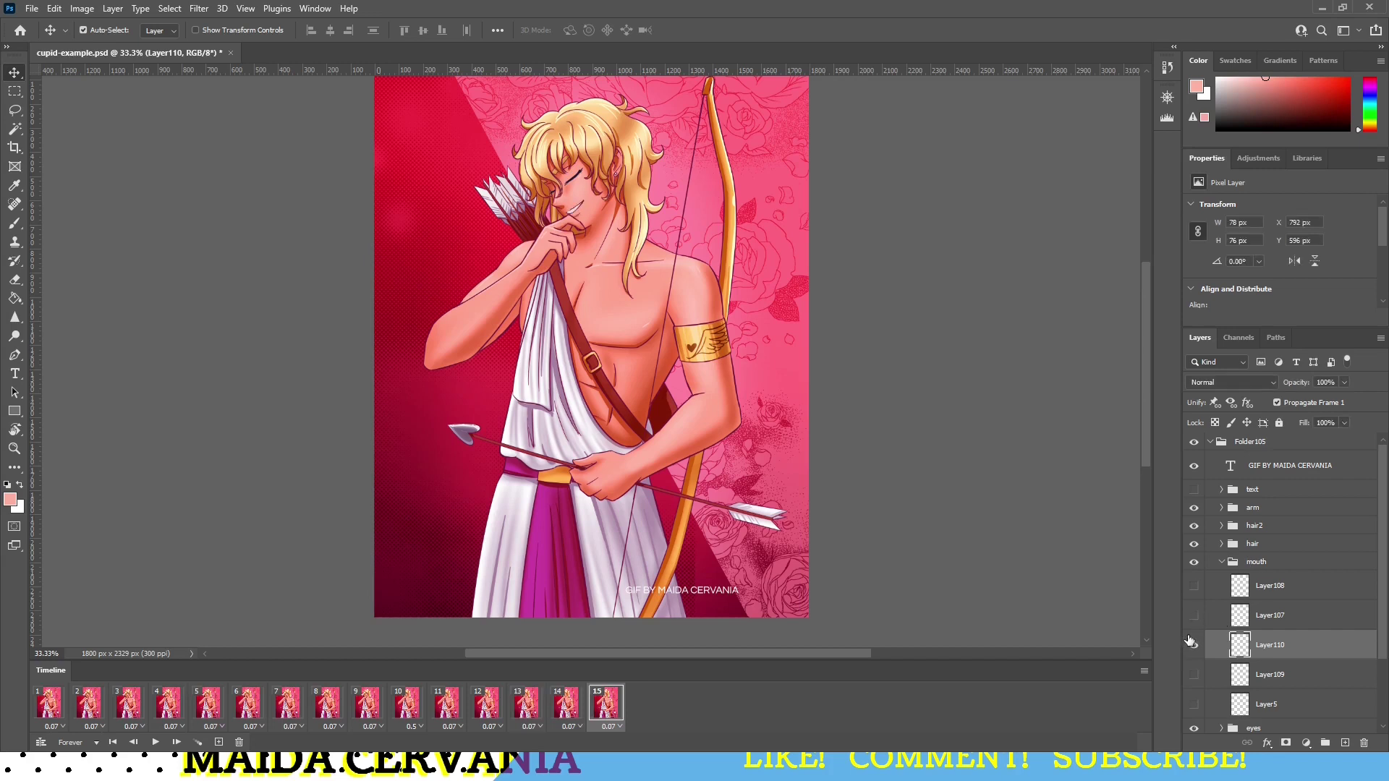
left_click(1232, 562)
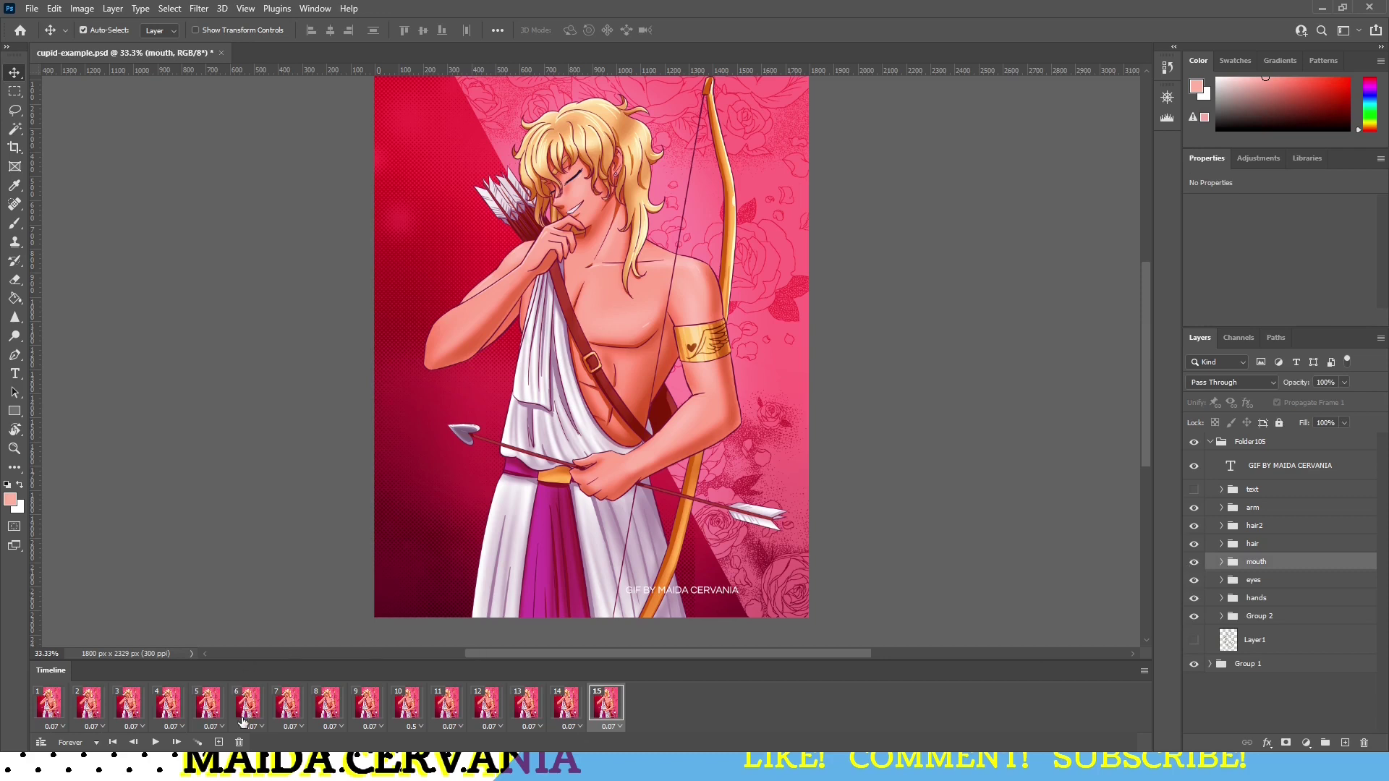
Step: Add a sixteenth frame showing Layer109 of the mouth group in place of Layer110, and select that layer
left_click(218, 743)
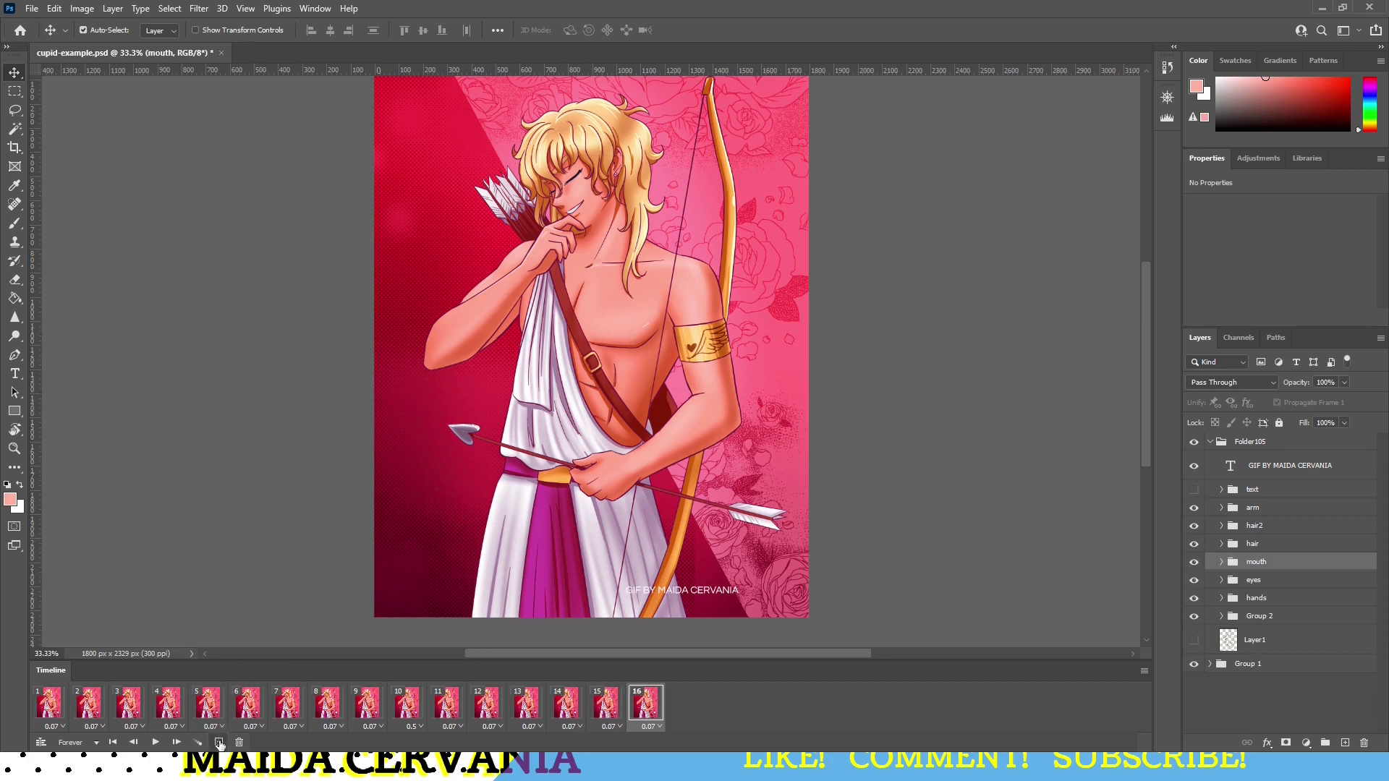
left_click(1222, 562)
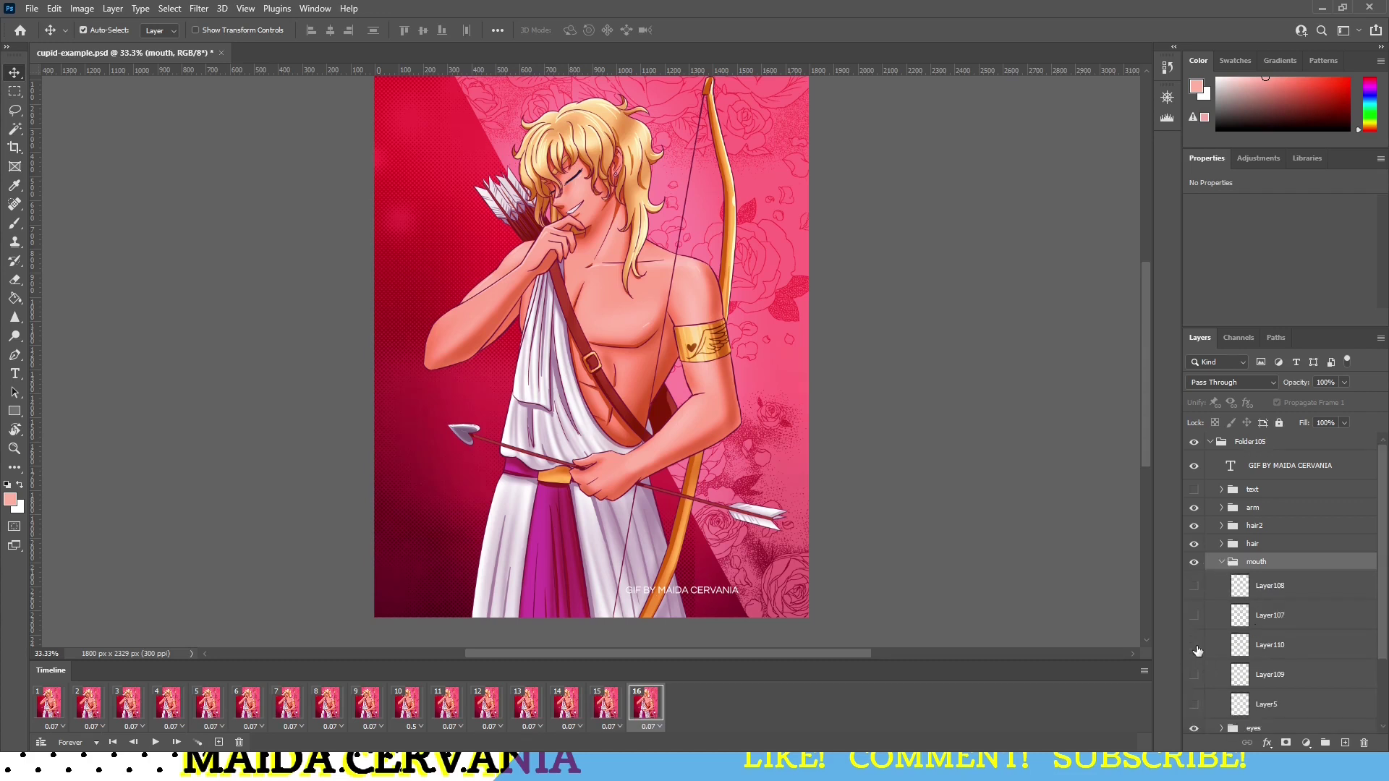
left_click(1265, 676)
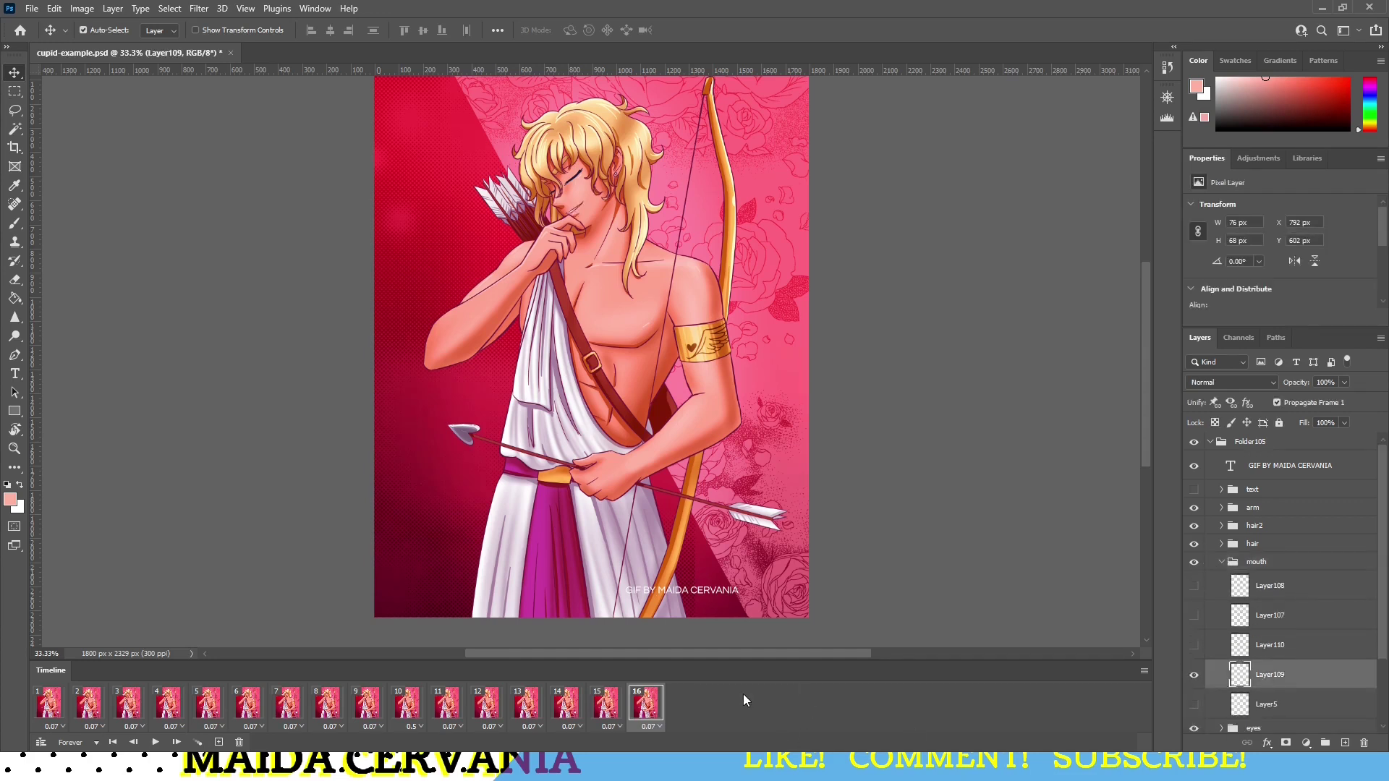
Step: Add a seventeenth frame showing Layer5 of the mouth group in place of Layer109, and collapse the group
left_click(219, 743)
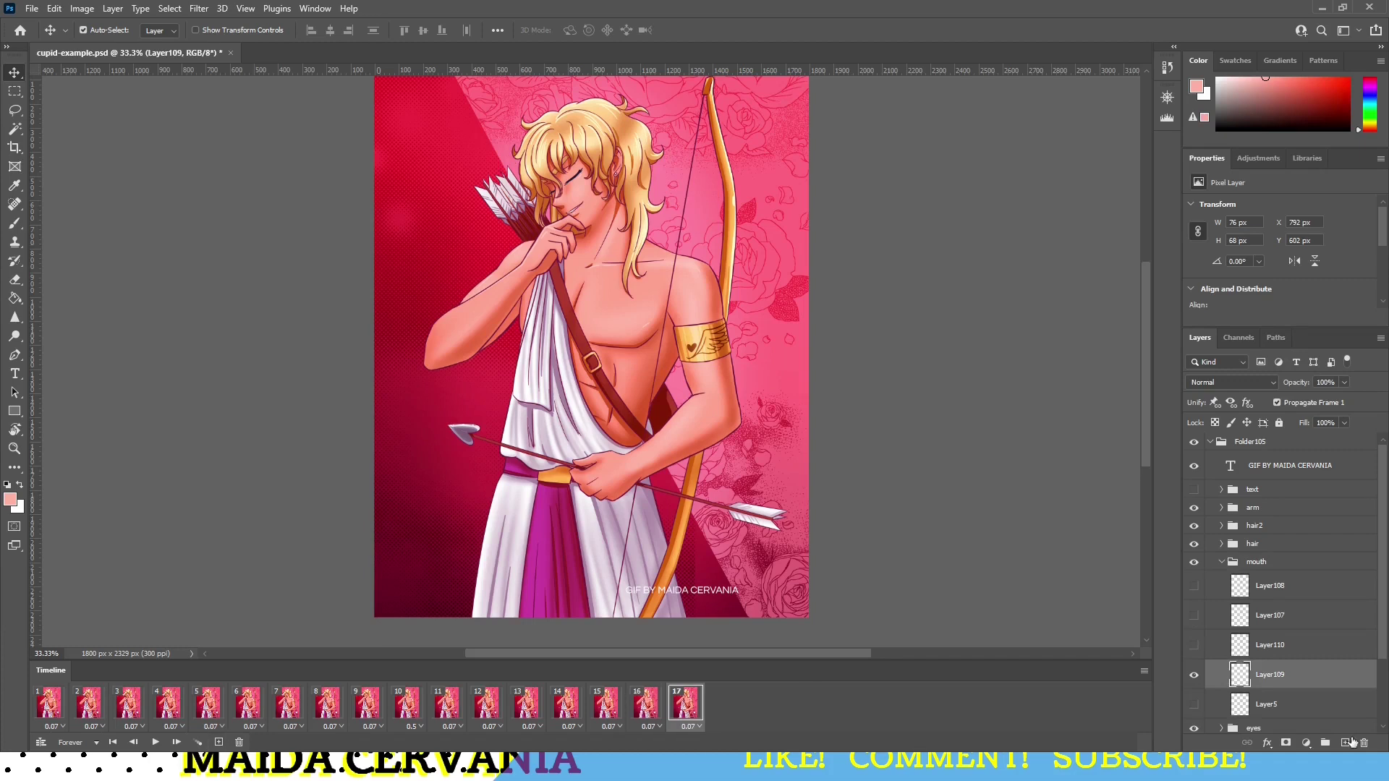
left_click(1194, 675)
left_click(1268, 706)
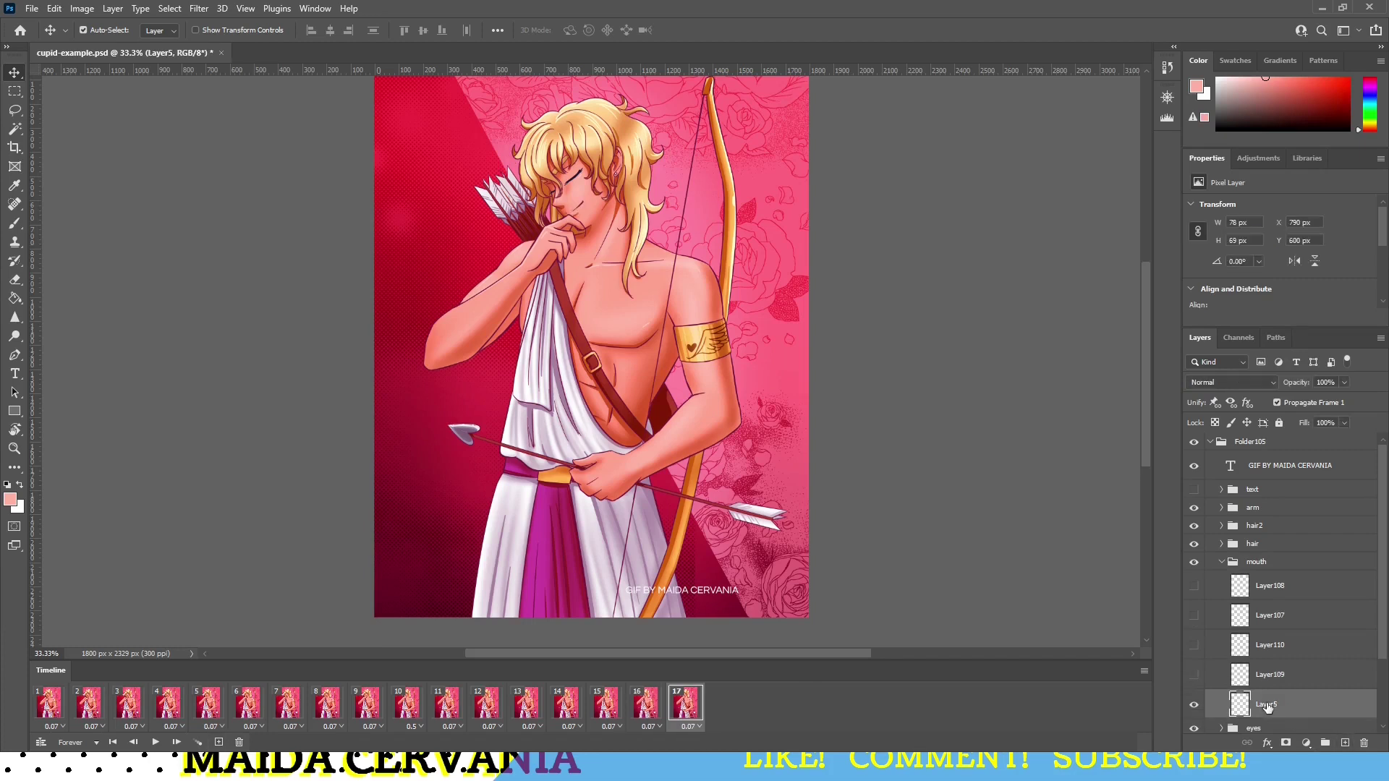
left_click(1222, 563)
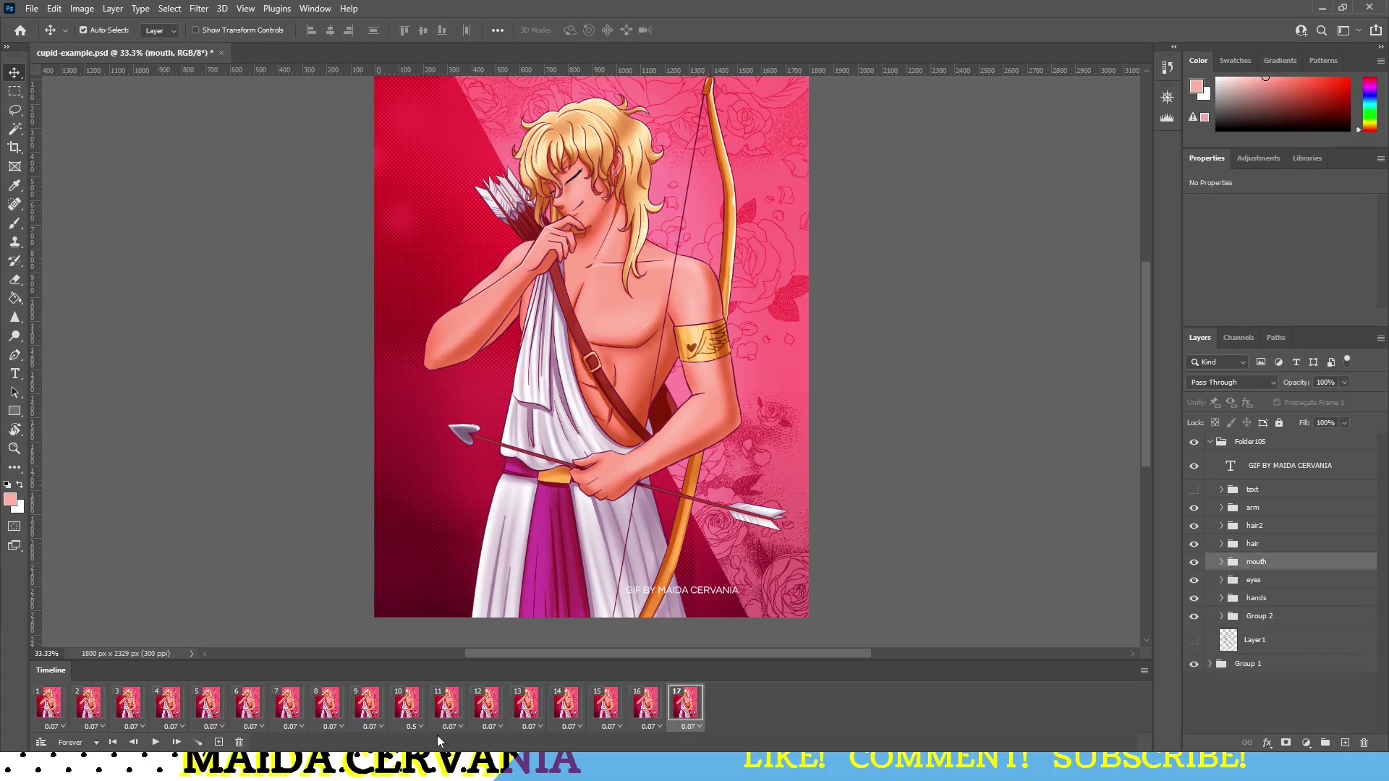
Step: Examine frames 10 to 13 together with the visible folder in the arm group
left_click(494, 713)
left_click(447, 713)
left_click(487, 713)
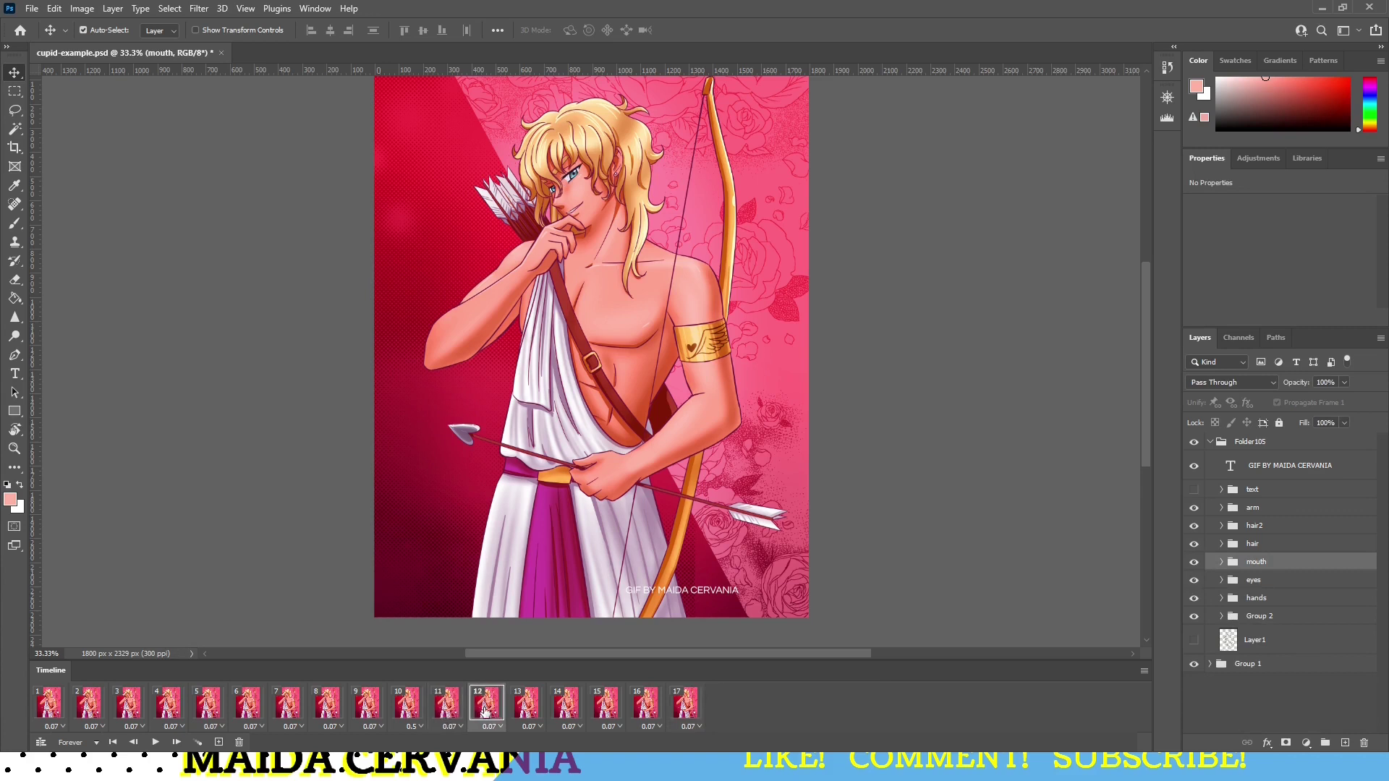
left_click(516, 713)
left_click(480, 713)
left_click(1222, 508)
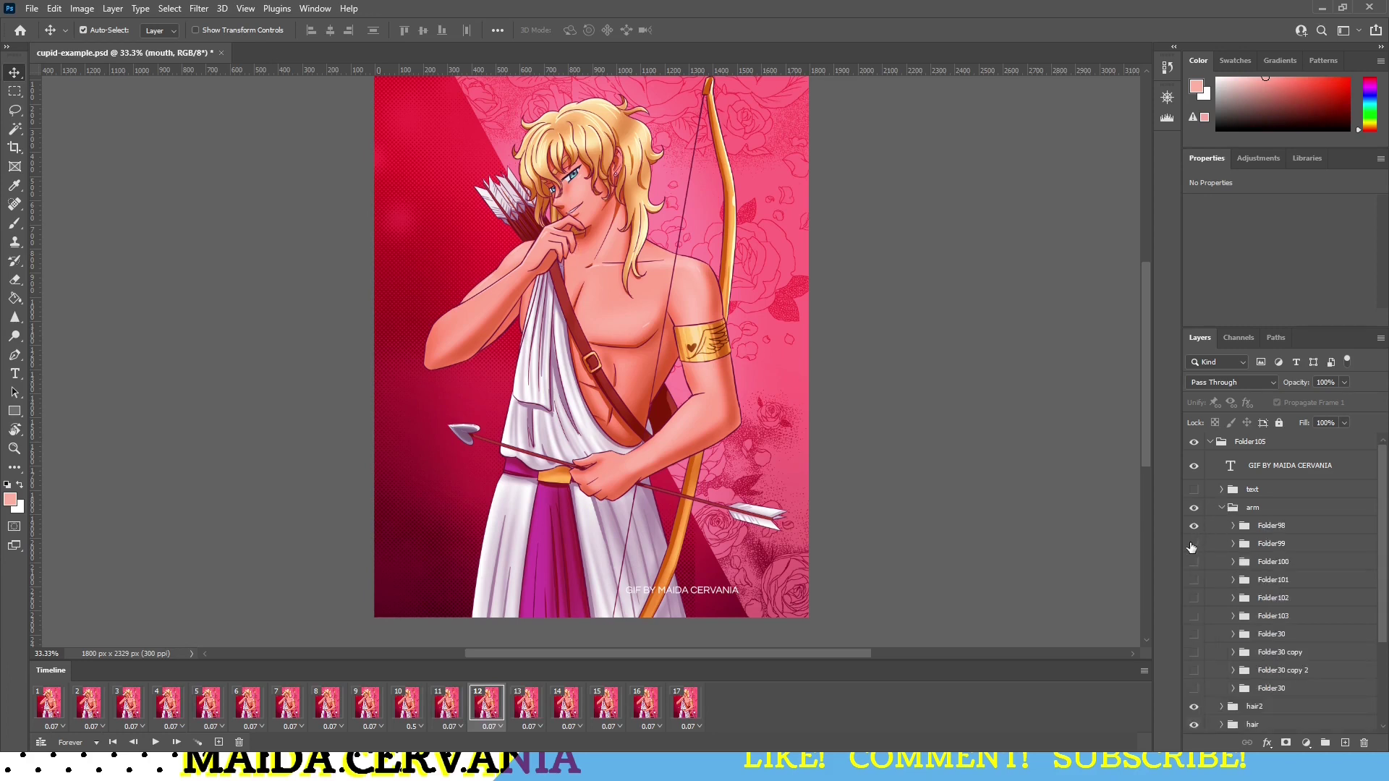
left_click(407, 708)
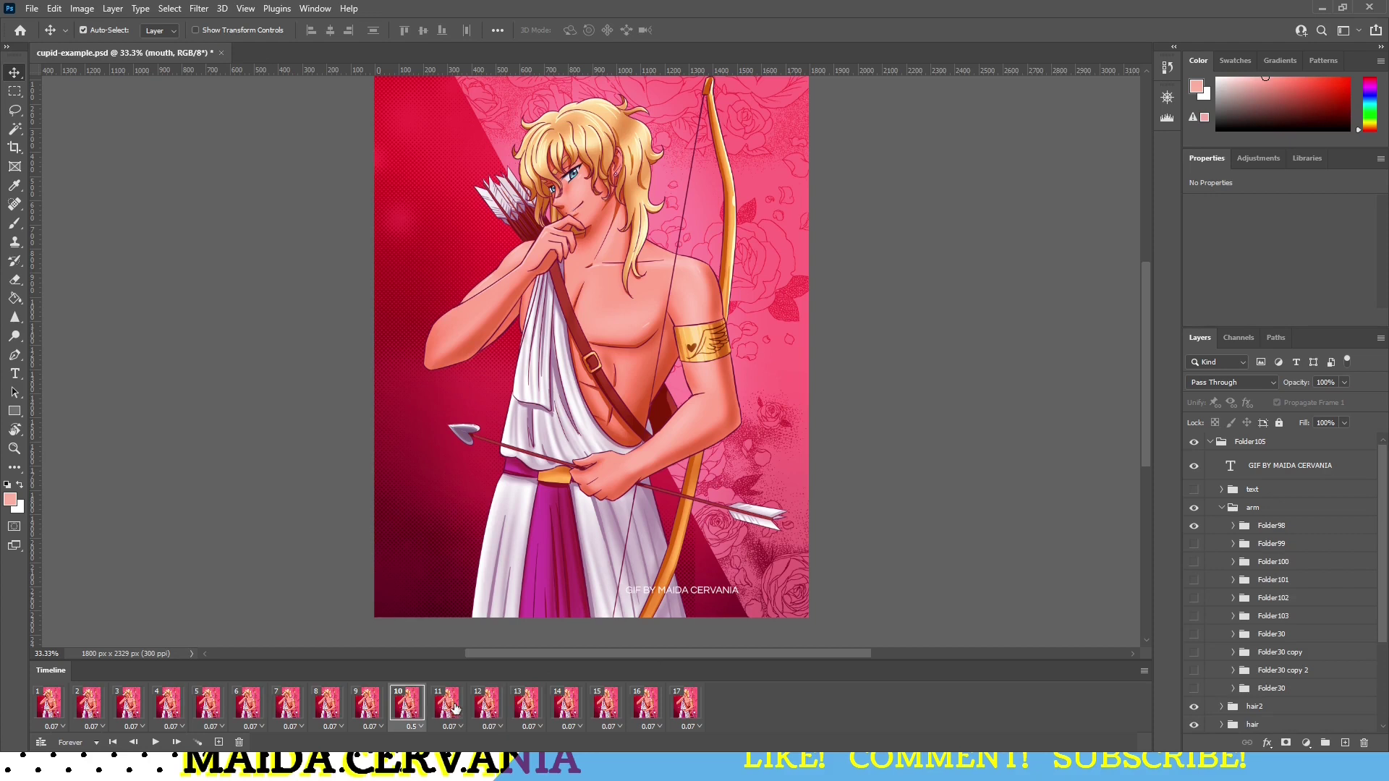
left_click(456, 710)
left_click(482, 710)
left_click(514, 709)
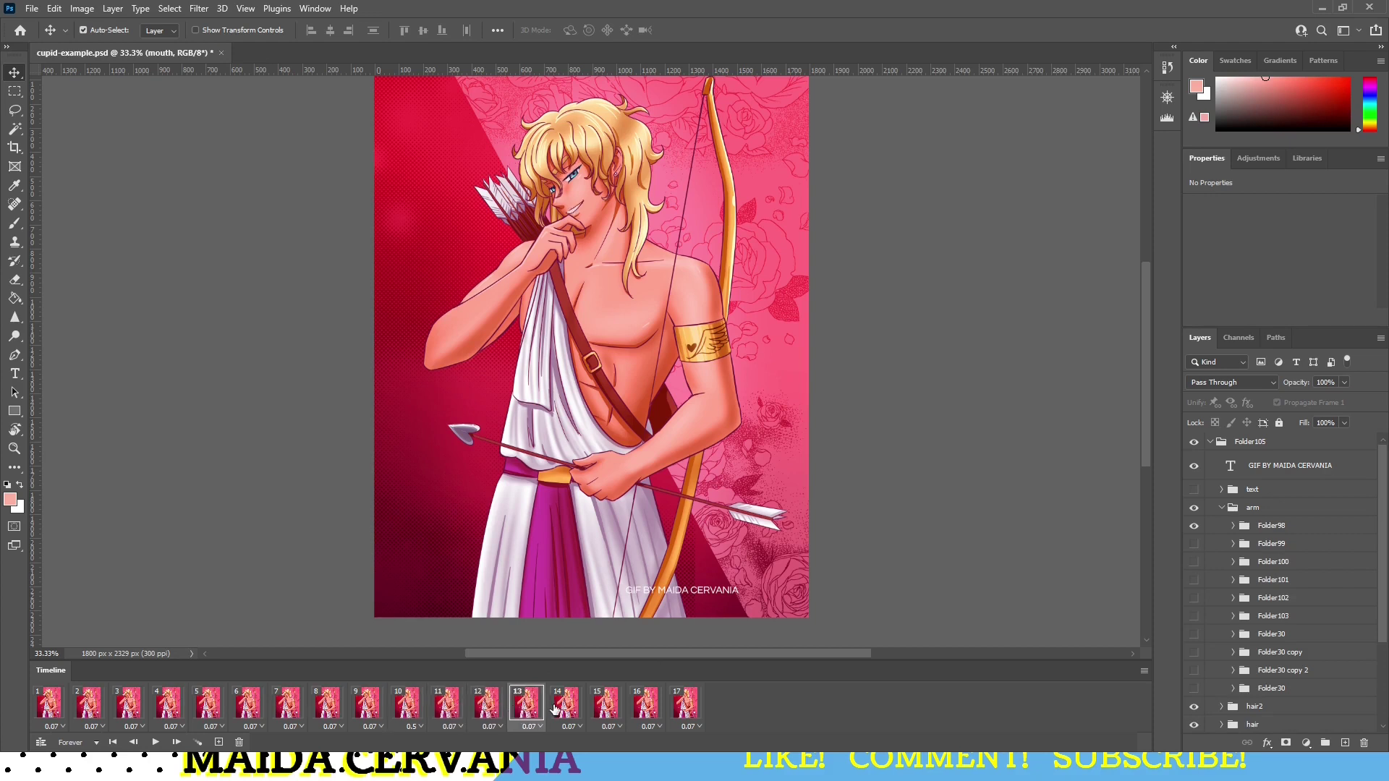
Step: Show Folder99 of the arm group in place of Folder98 in frame 13
left_click(555, 710)
left_click(527, 709)
left_click(500, 709)
left_click(522, 709)
left_click(1195, 531)
left_click(1193, 544)
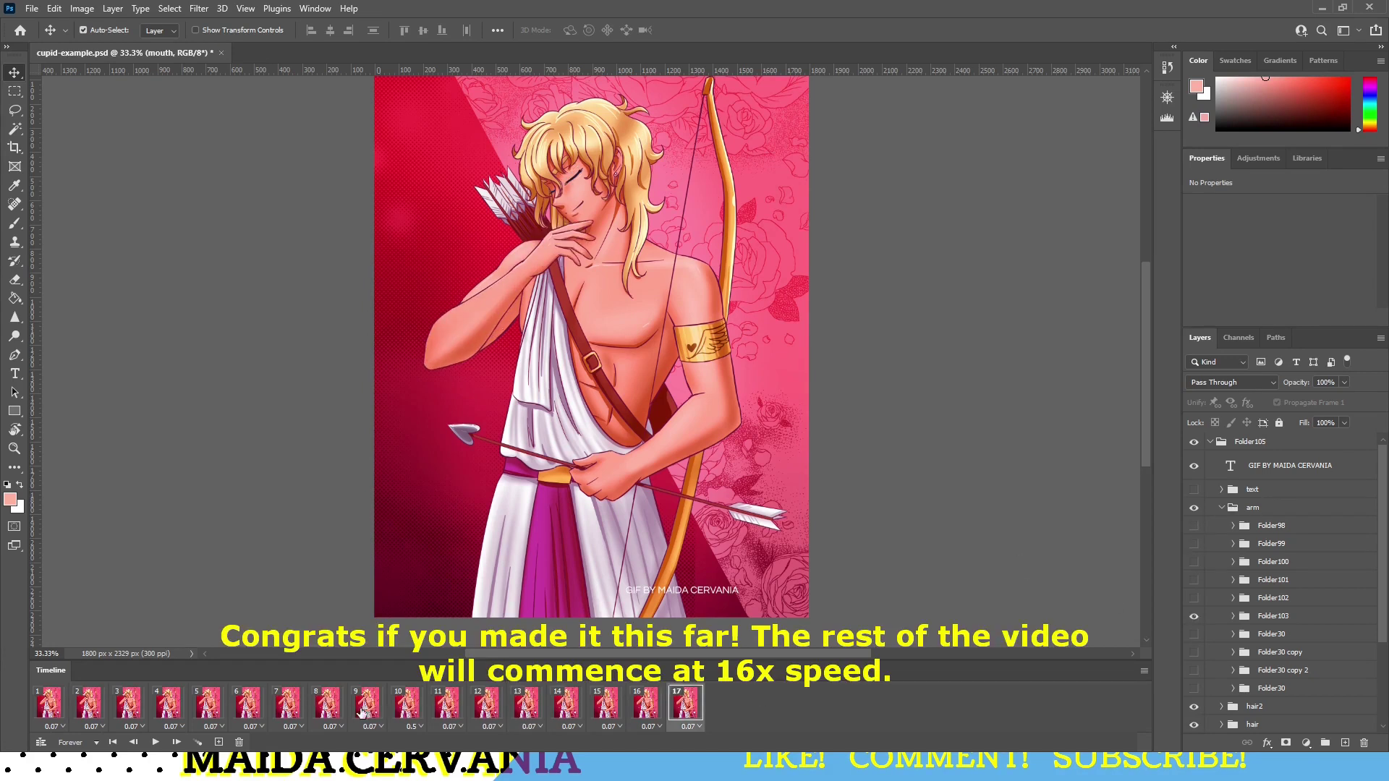
Step: Preview the animation starting from frame 7
left_click(286, 710)
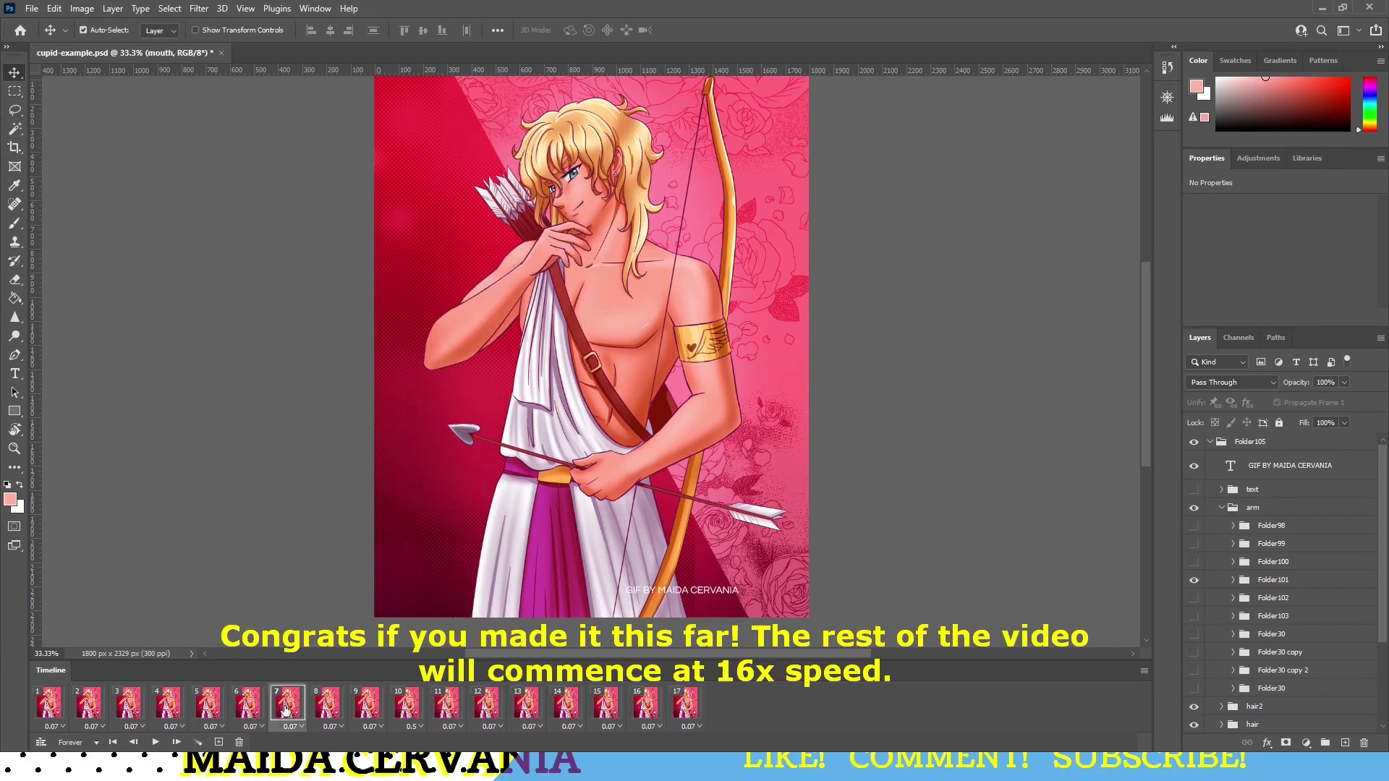
left_click(156, 743)
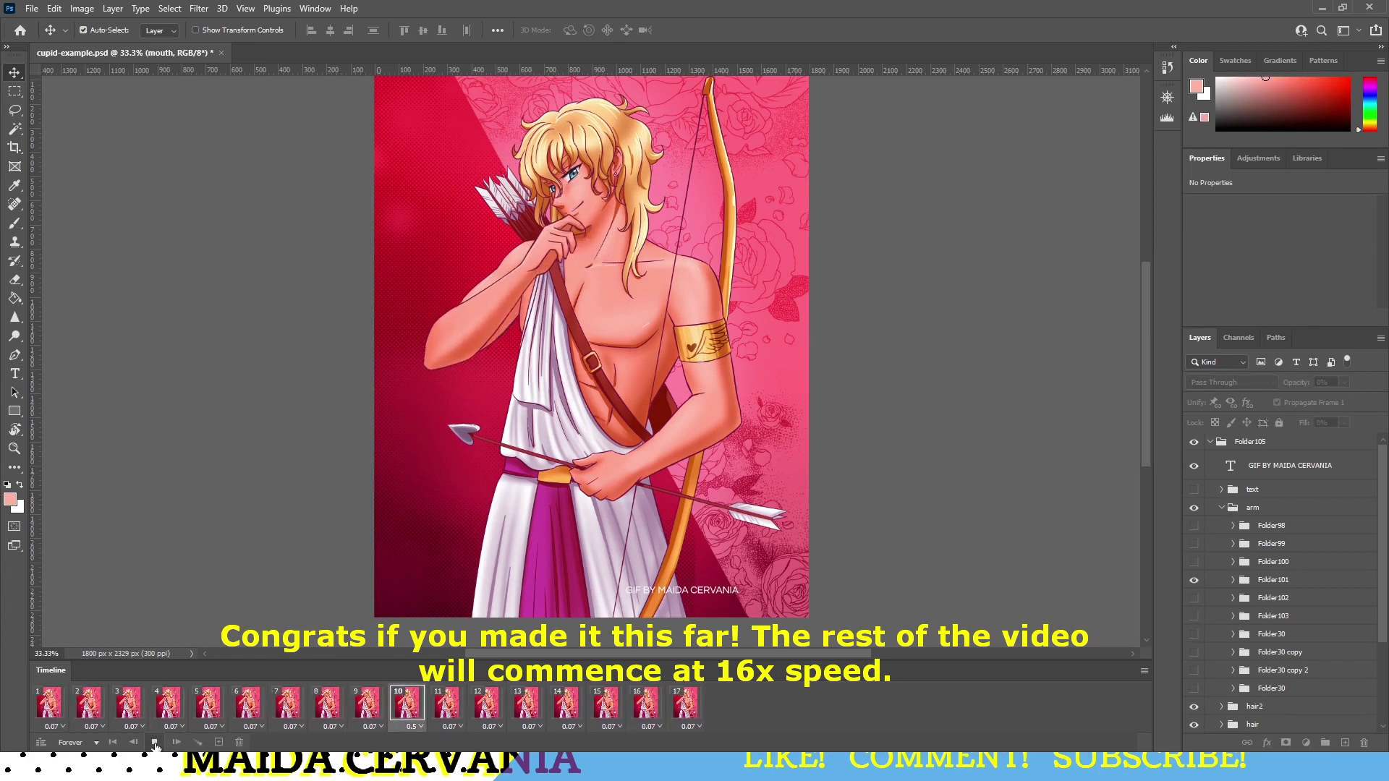
left_click(155, 743)
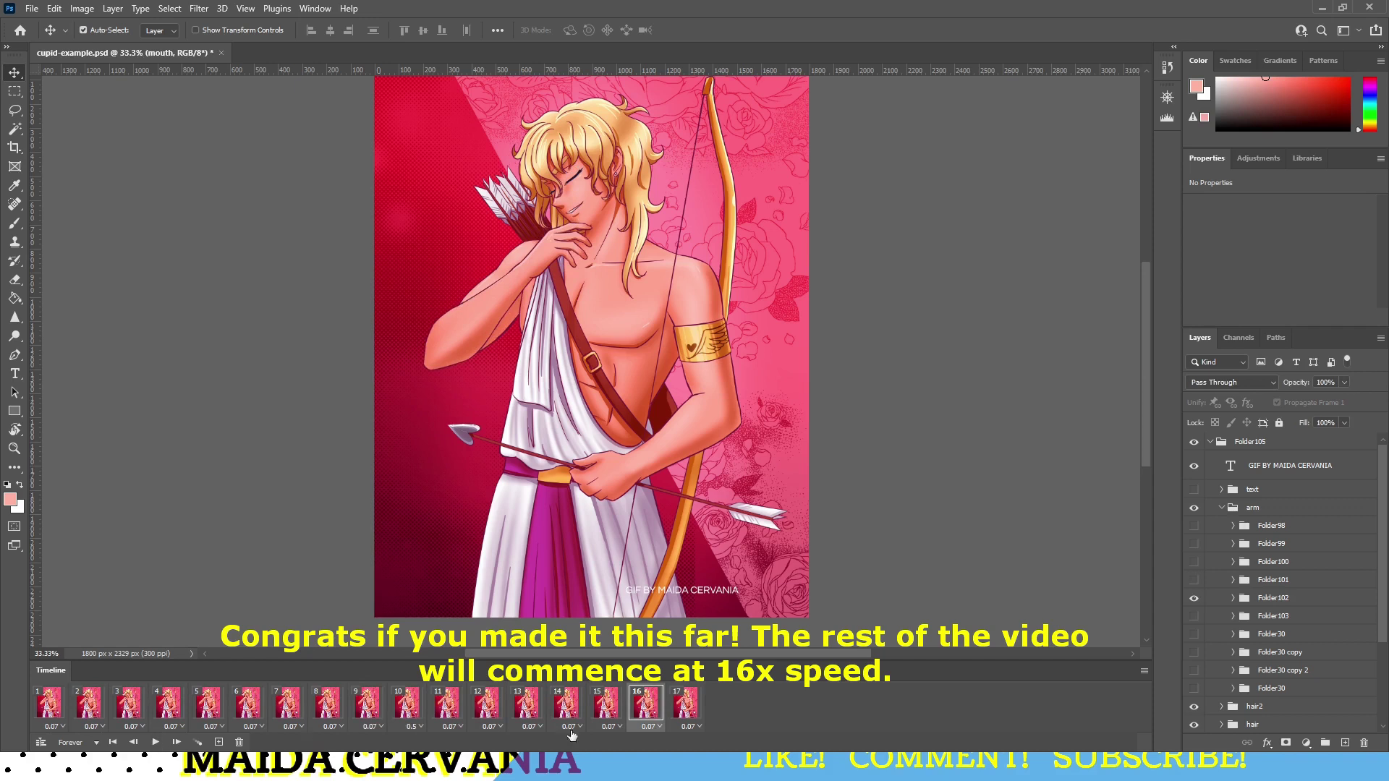
Step: Set the delay of frame 17 to 0.5 seconds
left_click(678, 712)
left_click(691, 727)
left_click(710, 628)
Step: Add an eighteenth frame, show the second Layer114 of the eyes group in it, and compare it with frames 16 and 17
left_click(219, 743)
scroll(1237, 522, "down", 5)
left_click(1194, 558)
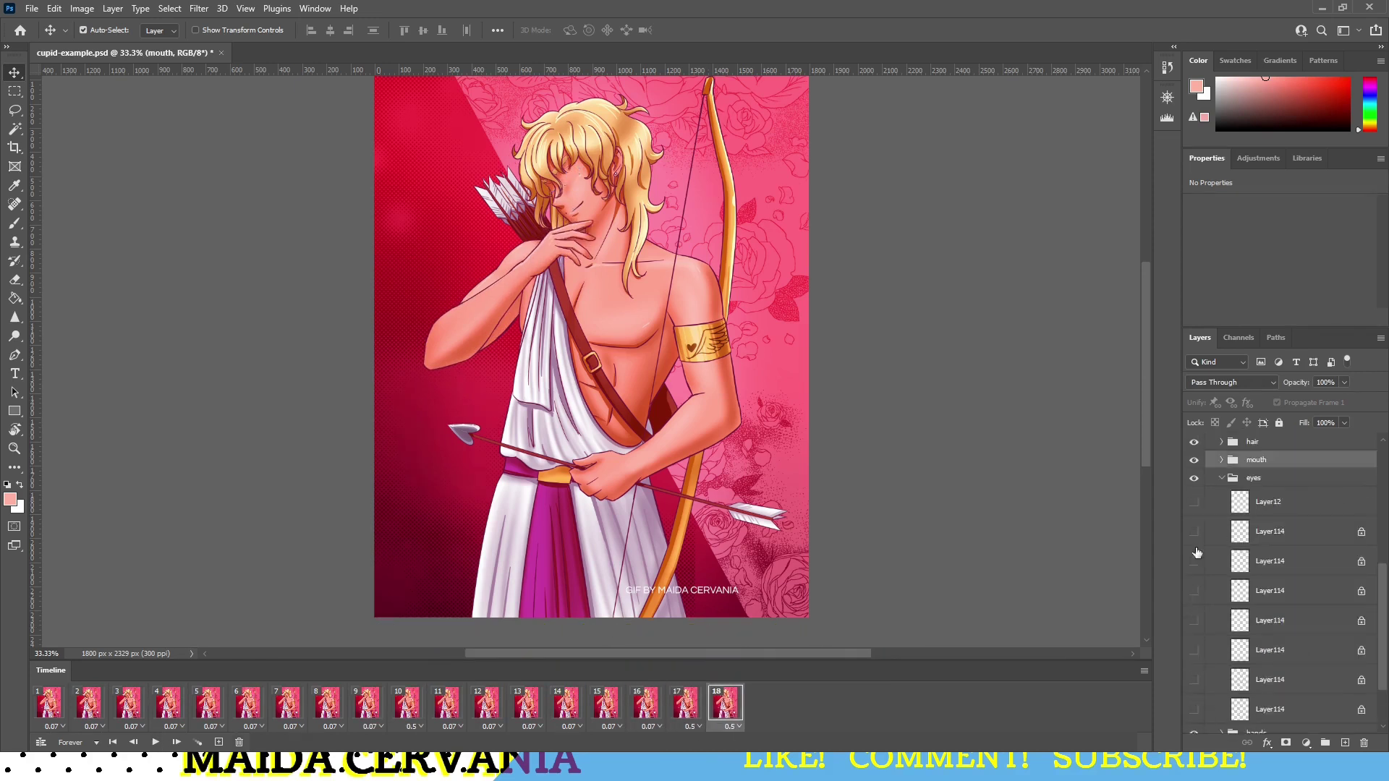
left_click(686, 709)
left_click(646, 709)
left_click(725, 703)
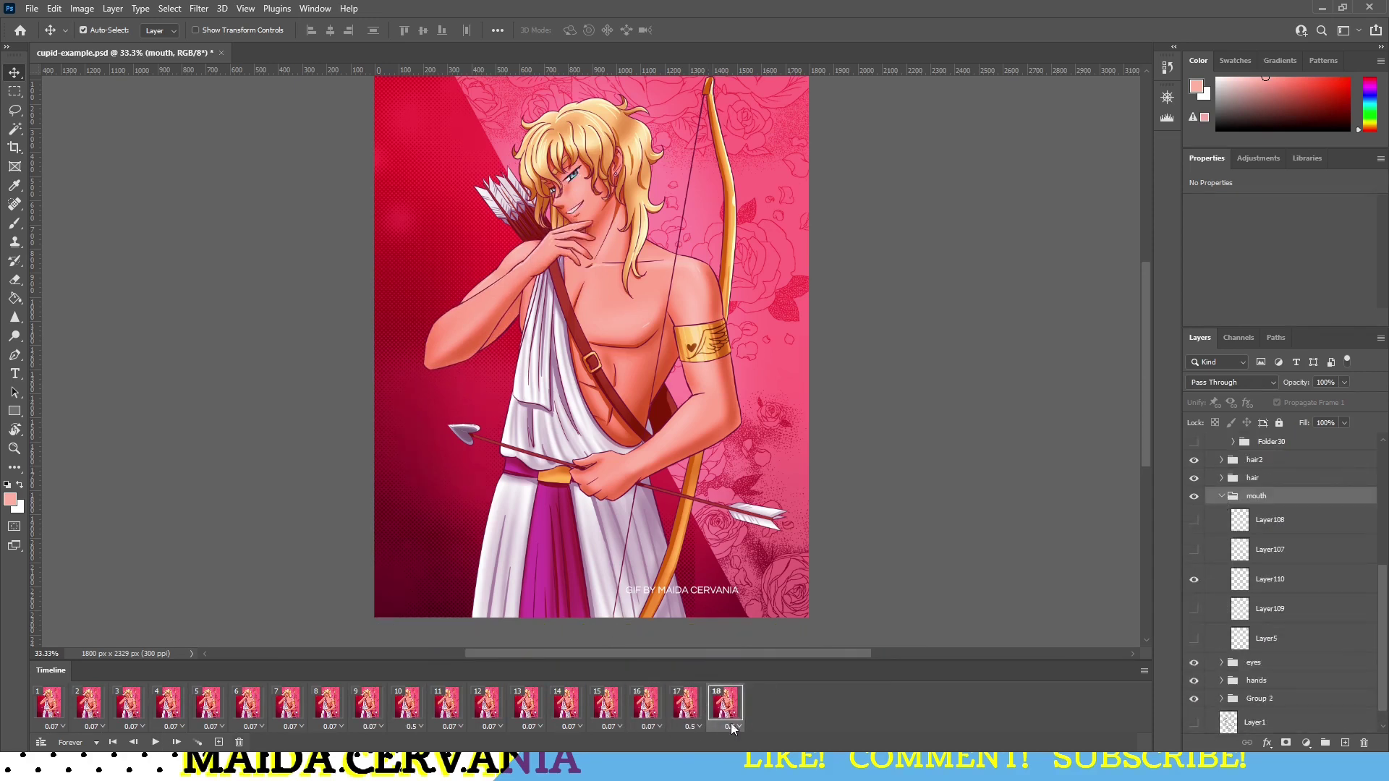
Step: Add a nineteenth frame showing Layer109 of the mouth group in place of Layer110, and expand the eyes group
scroll(1223, 646, "down", 1)
left_click(219, 743)
left_click(1194, 561)
left_click(1193, 591)
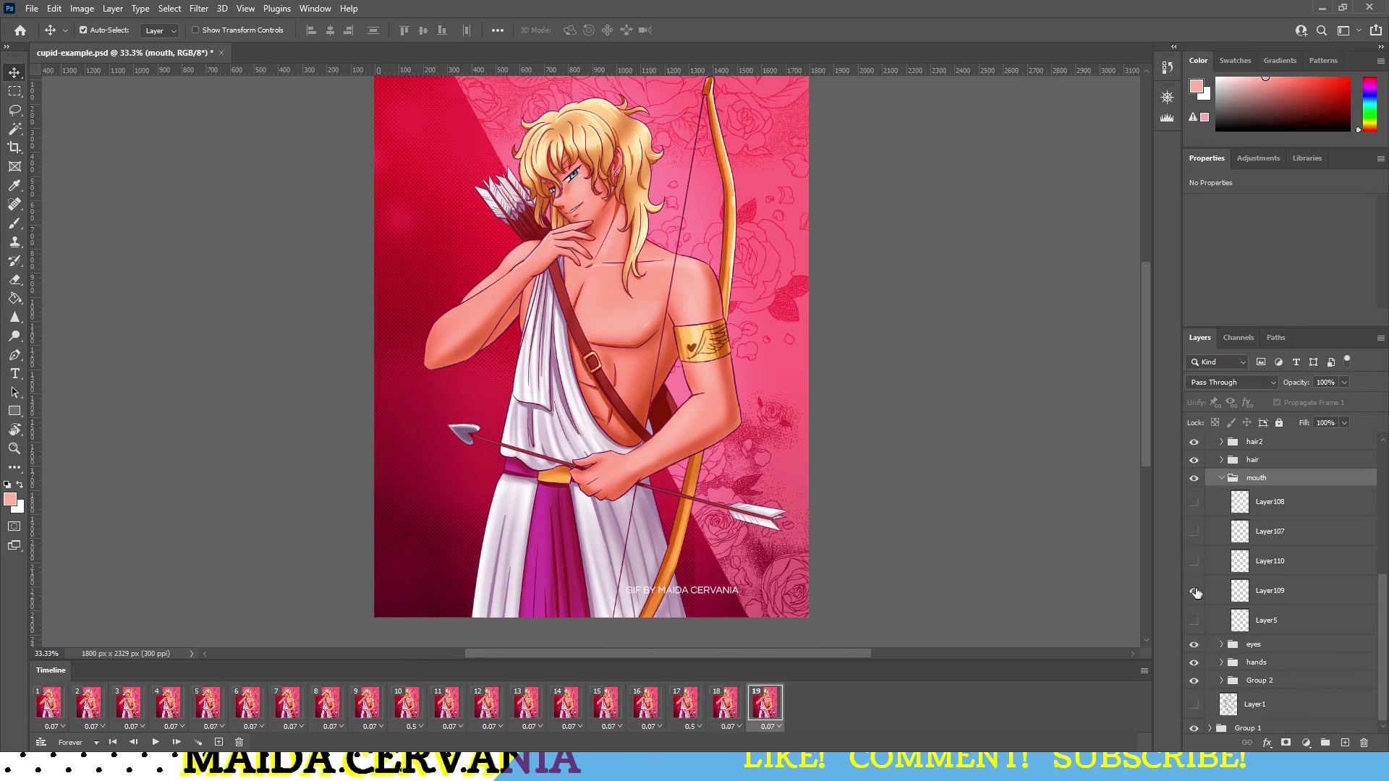
left_click(1222, 644)
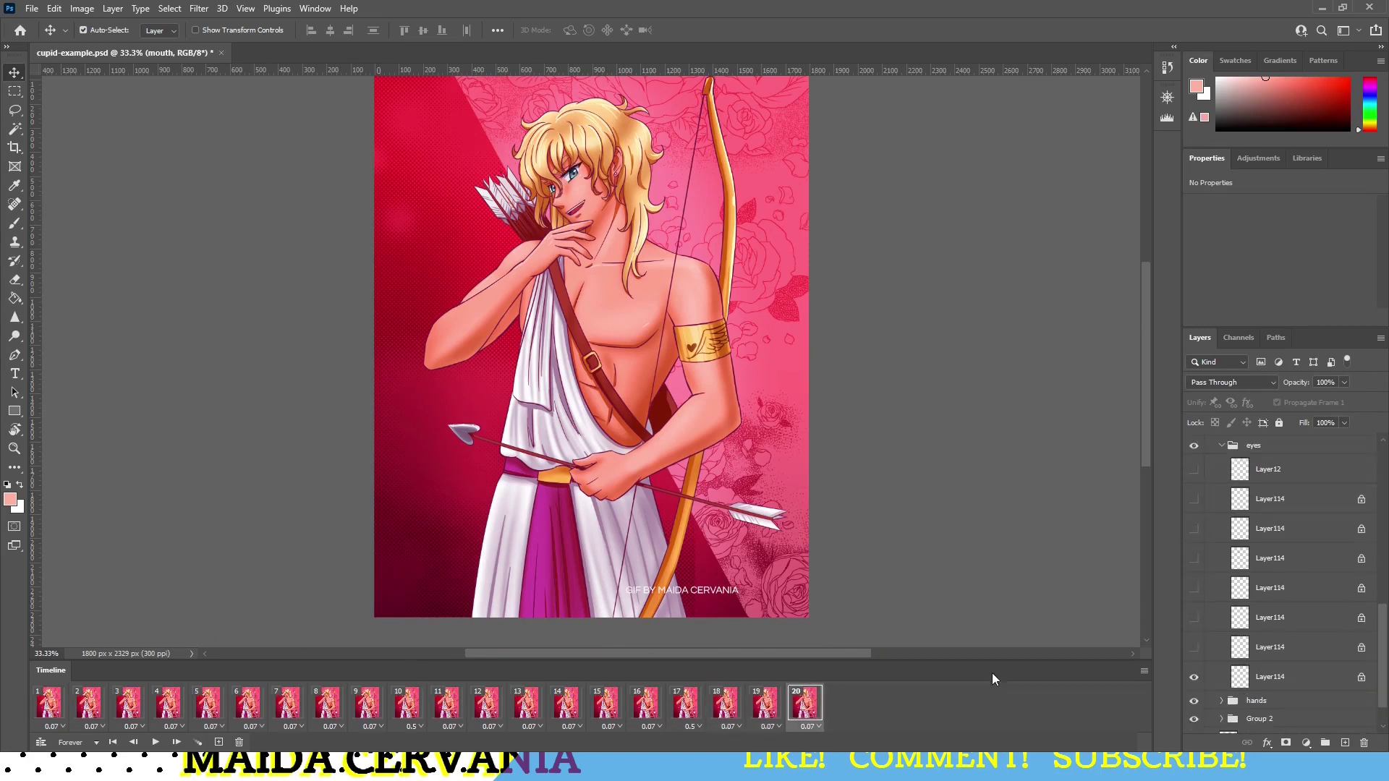
Step: Switch the visible arm group folder across frames 19 to 21, with Folder98 shown in frame 21, and select Folder99
scroll(1210, 582, "down", 8)
scroll(1203, 589, "up", 15)
left_click(1194, 598)
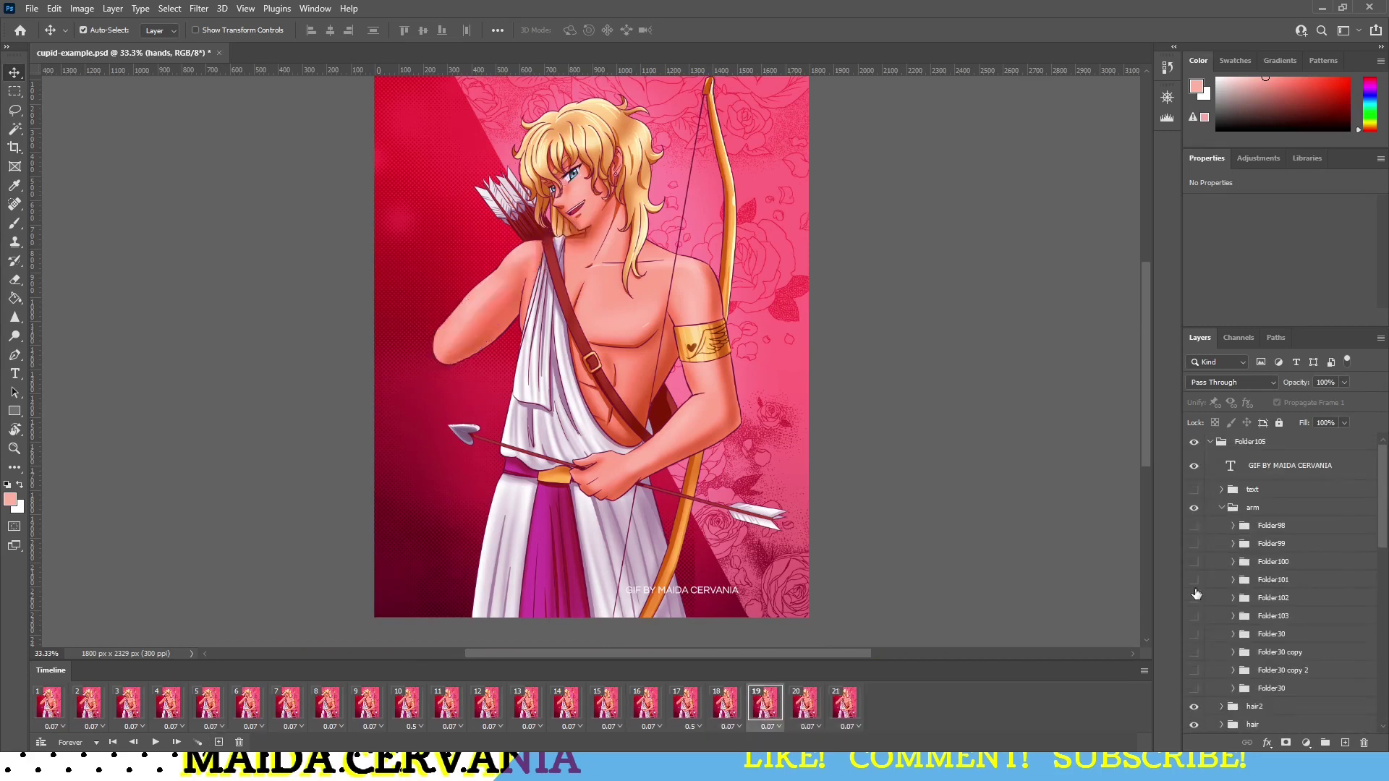
left_click(805, 703)
left_click(845, 702)
left_click(1272, 544)
Step: Preview the animation from frame 18 and return to frame 21
left_click(725, 702)
left_click(155, 743)
left_click(843, 704)
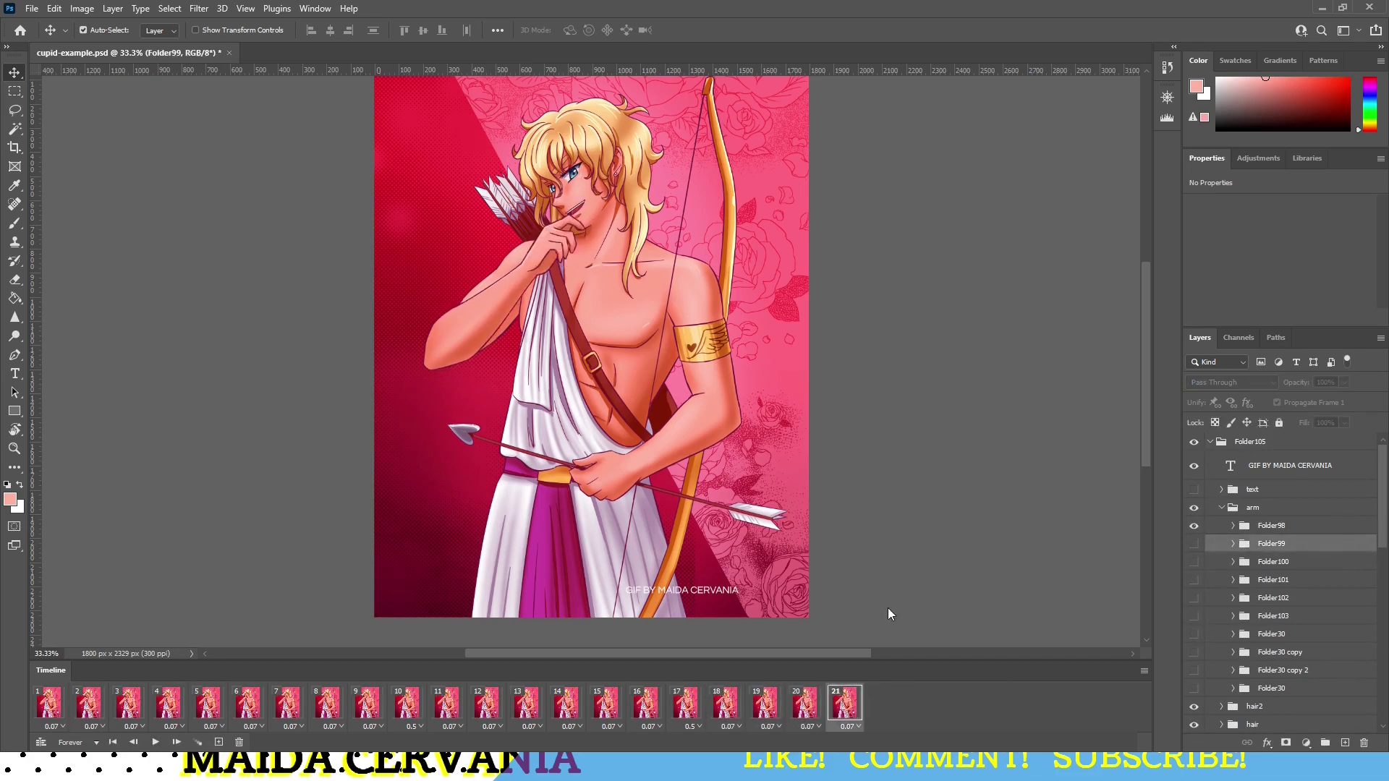
left_click(155, 742)
left_click(844, 706)
Step: Extend the animation to frame 25 and show the first Layer114 of the eyes group in place of the third there
scroll(1281, 579, "down", 8)
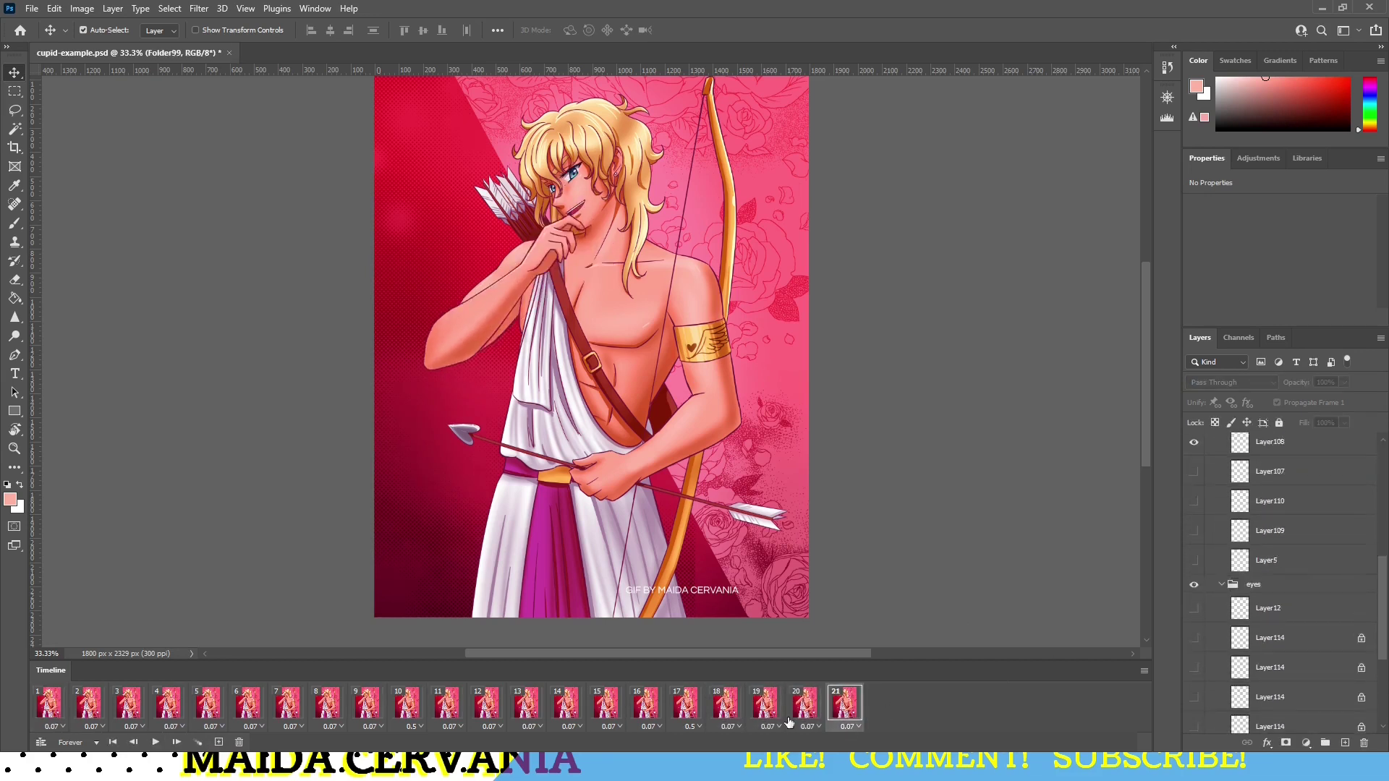
left_click(219, 743)
scroll(1230, 579, "up", 2)
left_click_drag(848, 709, 959, 711)
scroll(1215, 650, "down", 4)
left_click(218, 743)
left_click(1194, 530)
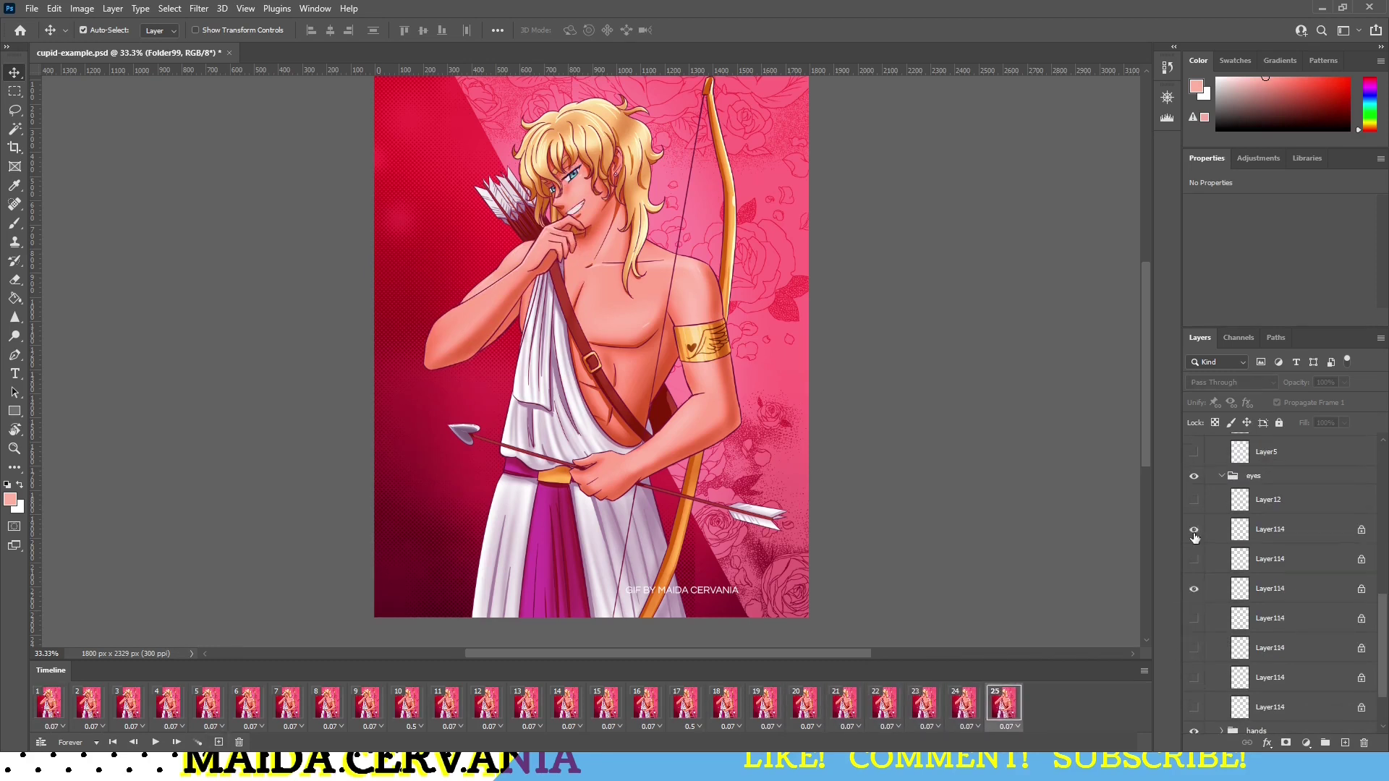
left_click(1194, 589)
Step: Compare frames 23 and 25, add a twenty-sixth frame, and preview the animation
left_click(924, 706)
left_click(1004, 706)
left_click(218, 742)
left_click(155, 742)
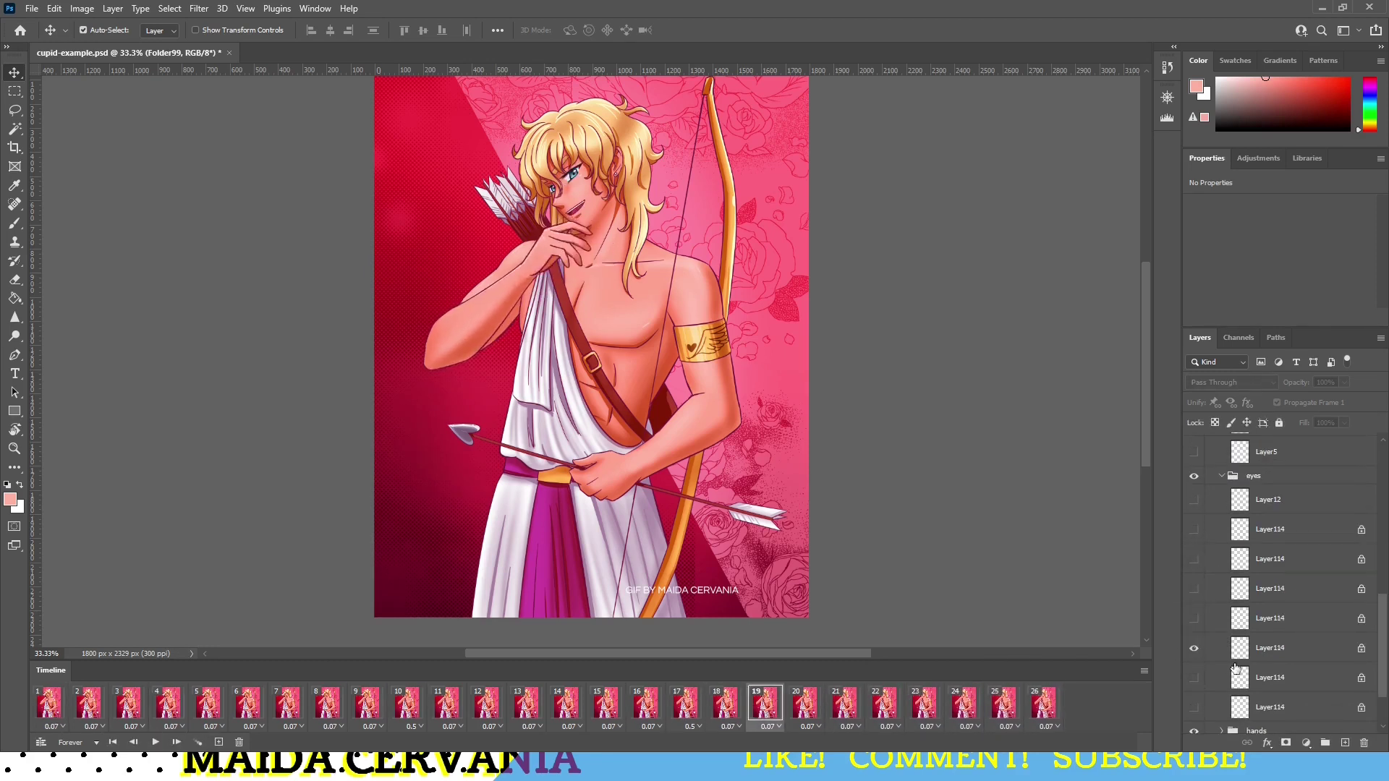
left_click(153, 743)
Step: Add a twenty-seventh frame showing the fifth Layer114 of the eyes group in place of Layer12, and compare it with frame 26
left_click(219, 742)
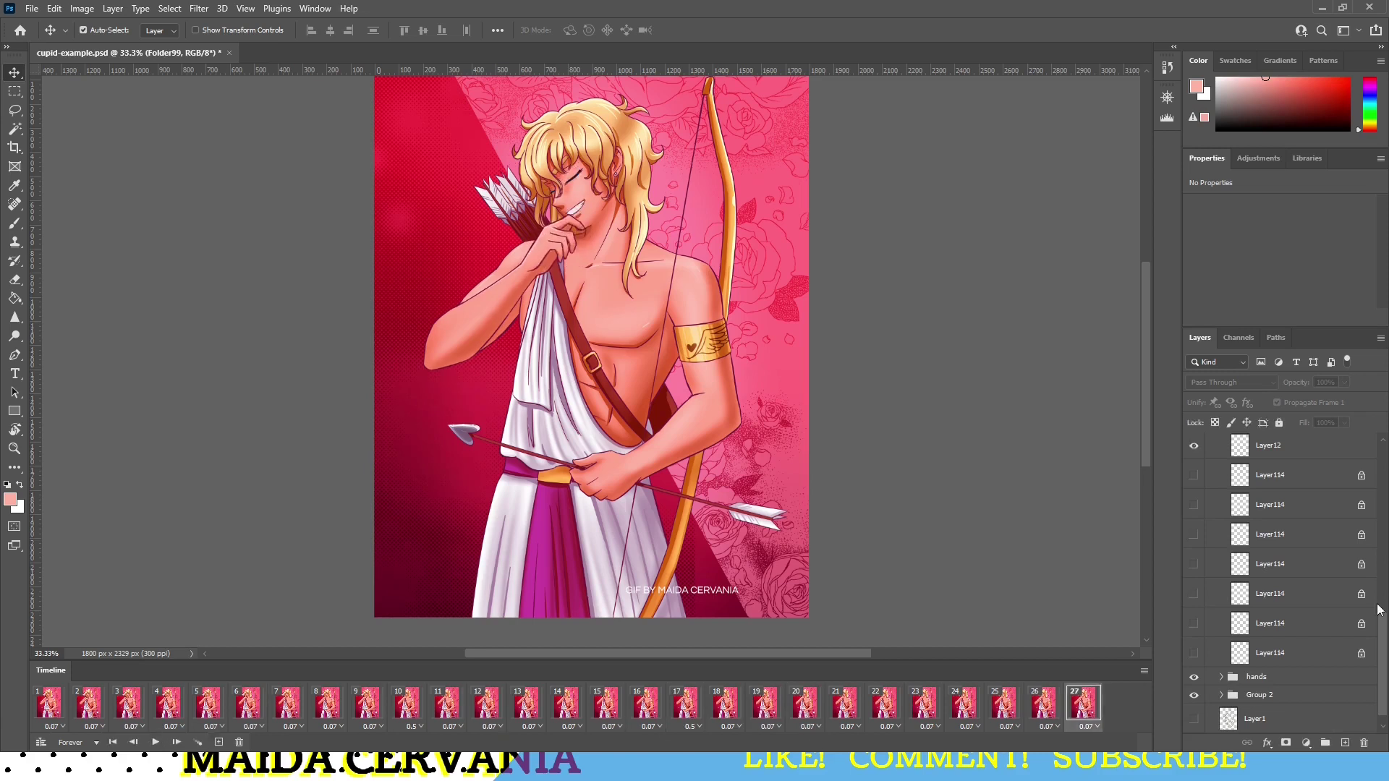
scroll(1214, 629, "down", 4)
left_click(1194, 481)
left_click(1194, 630)
left_click(1042, 706)
left_click(1079, 706)
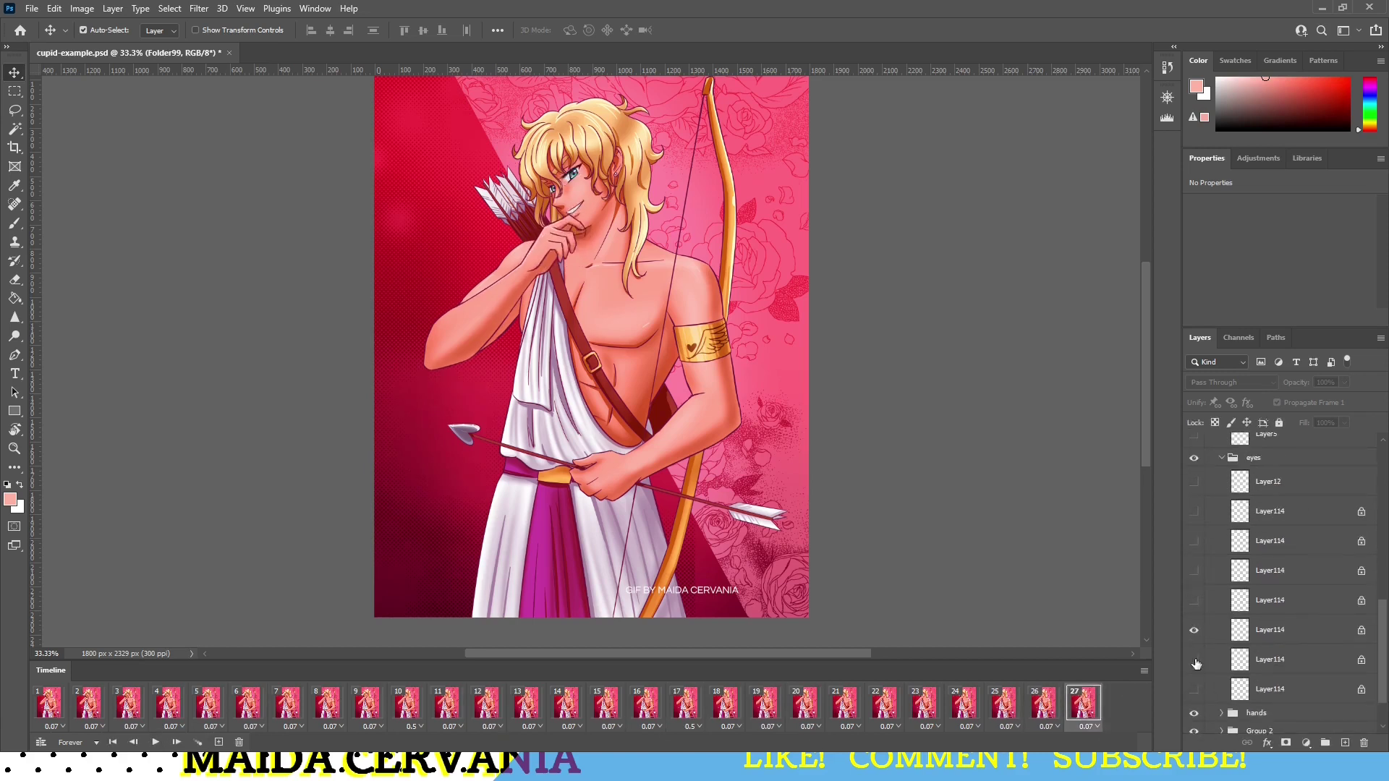
Step: Add a twenty-eighth frame and compare it with the frames just before it
left_click(219, 742)
left_click(1052, 707)
left_click(977, 706)
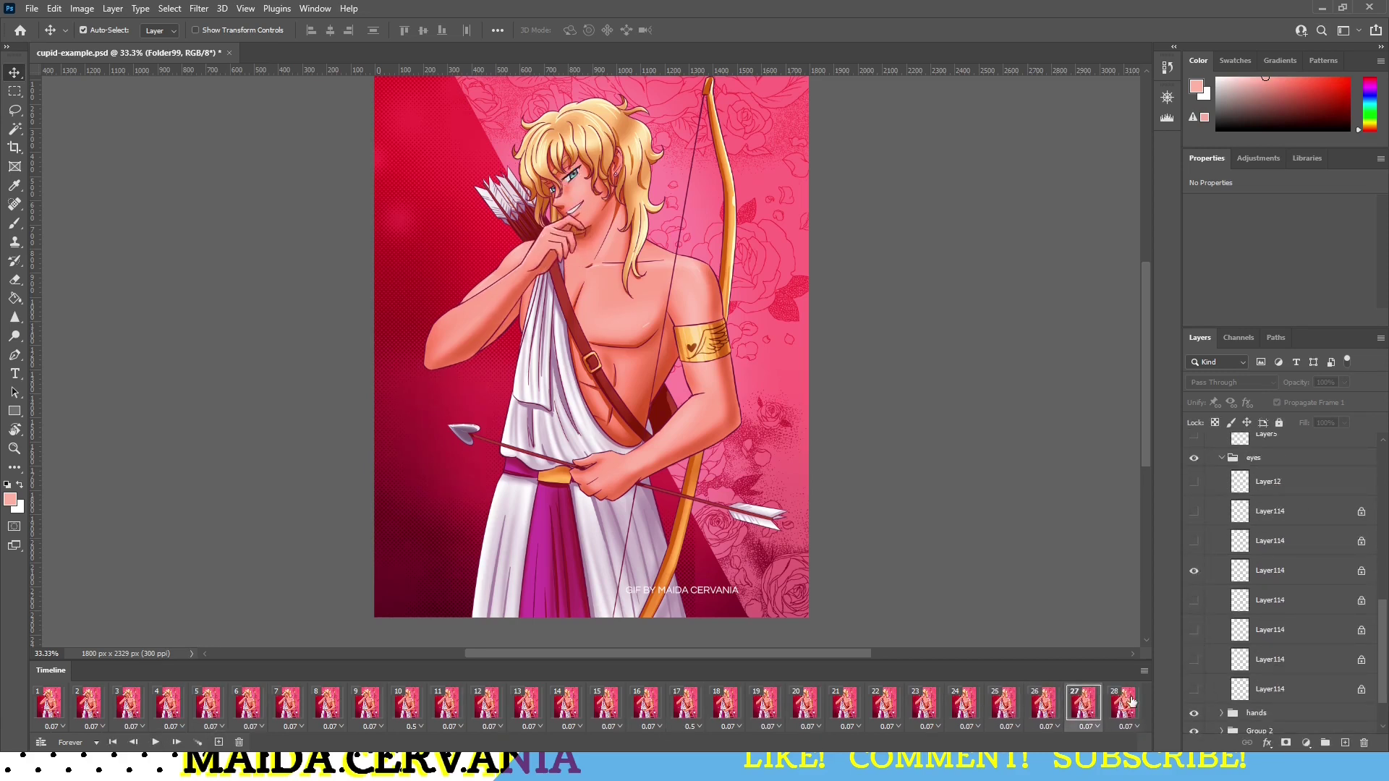
left_click(1123, 702)
Step: Extend the timeline to frame 33 and switch the mouth group from Layer108 to Layer110
left_click(218, 743)
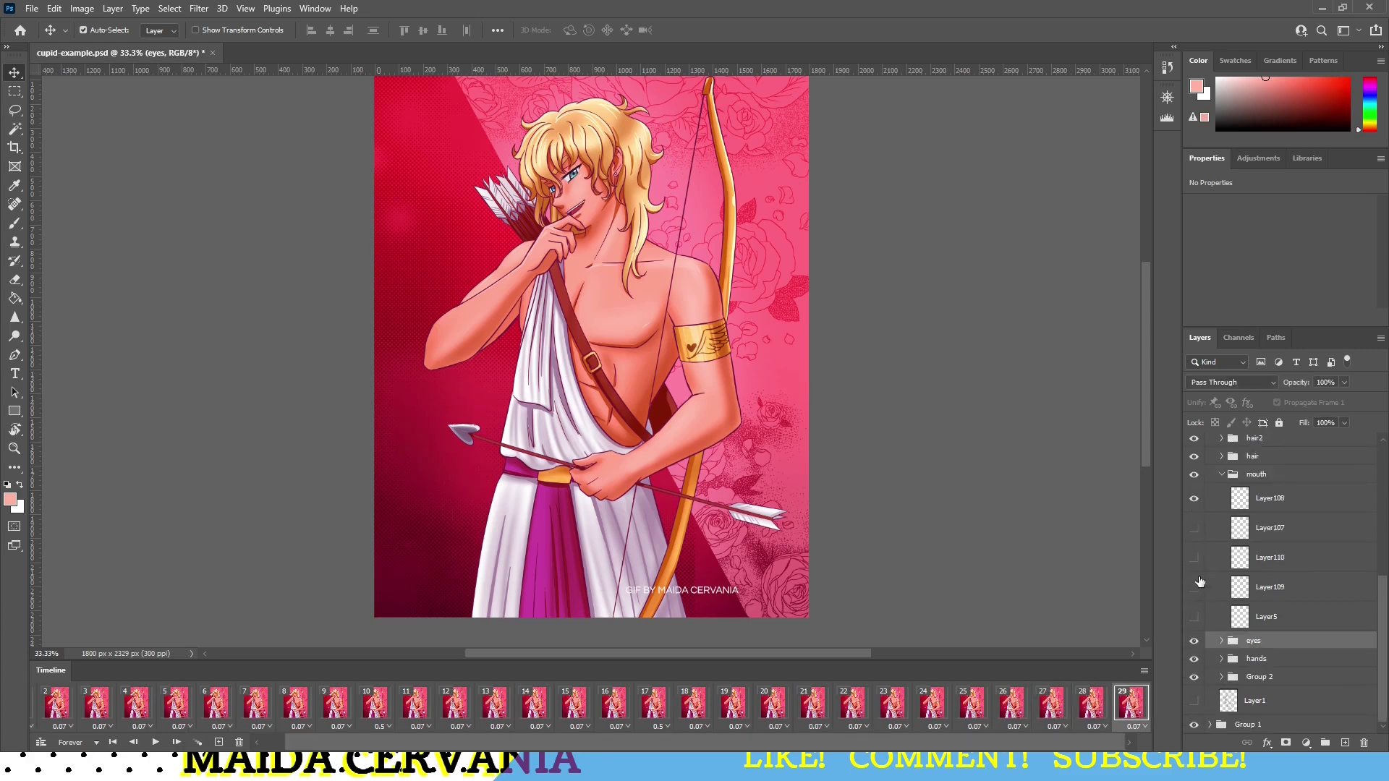
left_click(219, 742)
left_click(218, 742)
left_click(1194, 498)
left_click(1194, 557)
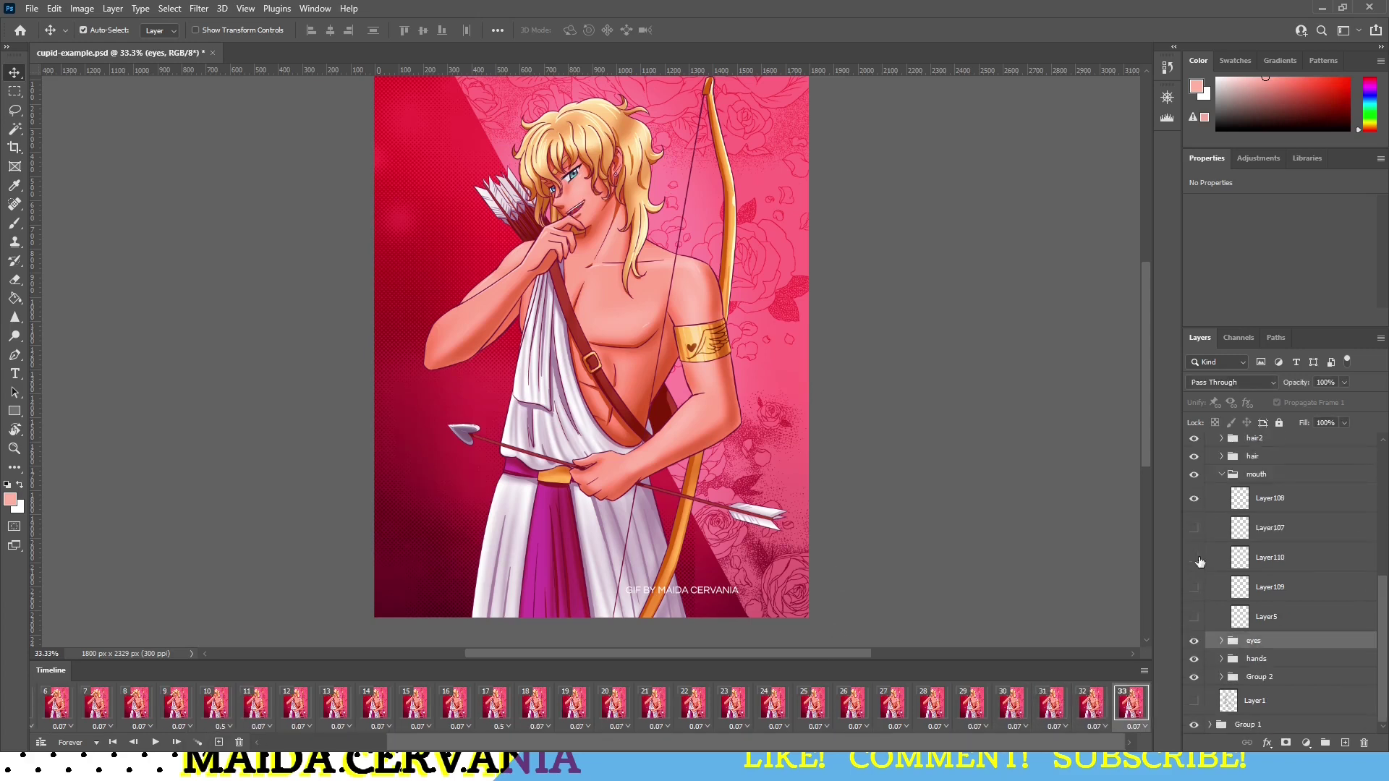
Step: Expand the eyes group and examine the eye layers in the latest frames and in frames 4 to 15
left_click(1222, 642)
left_click(1048, 702)
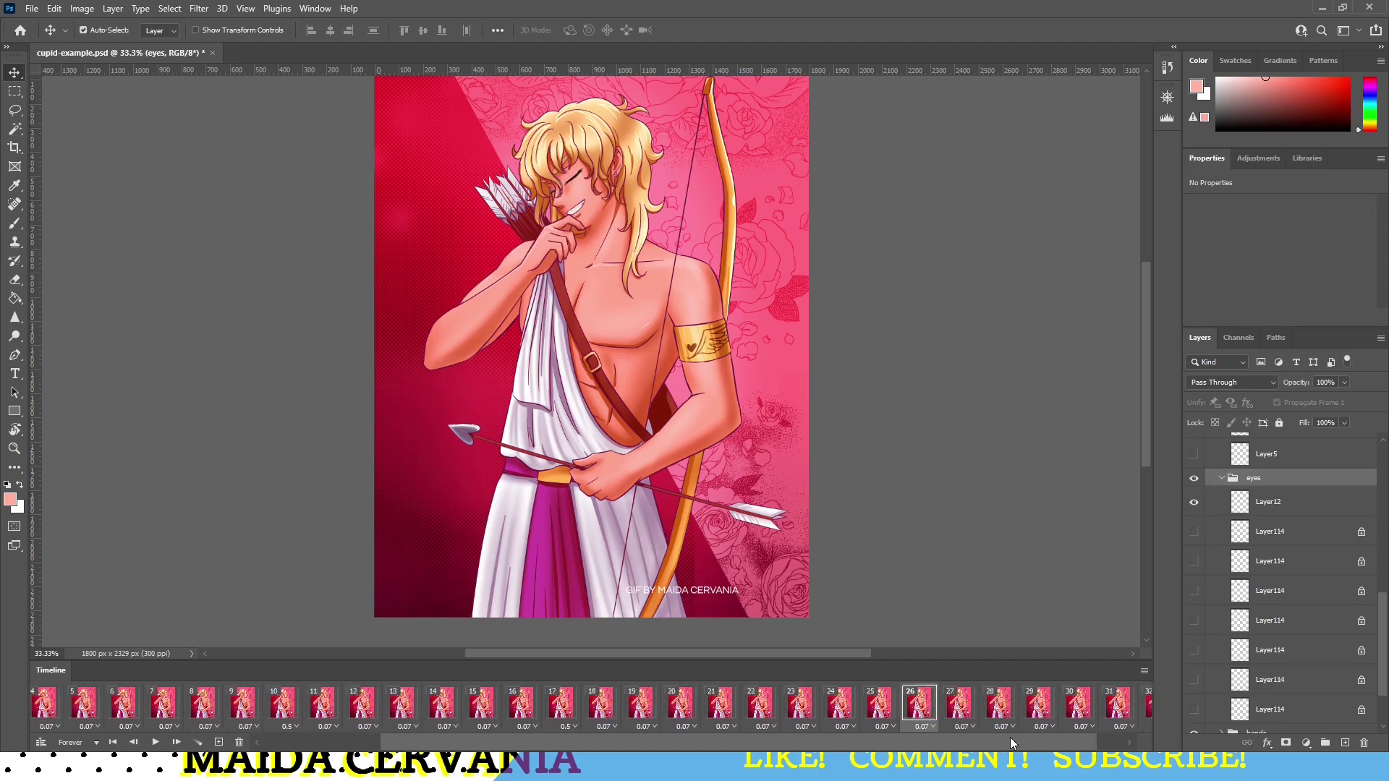
left_click(897, 706)
key("space")
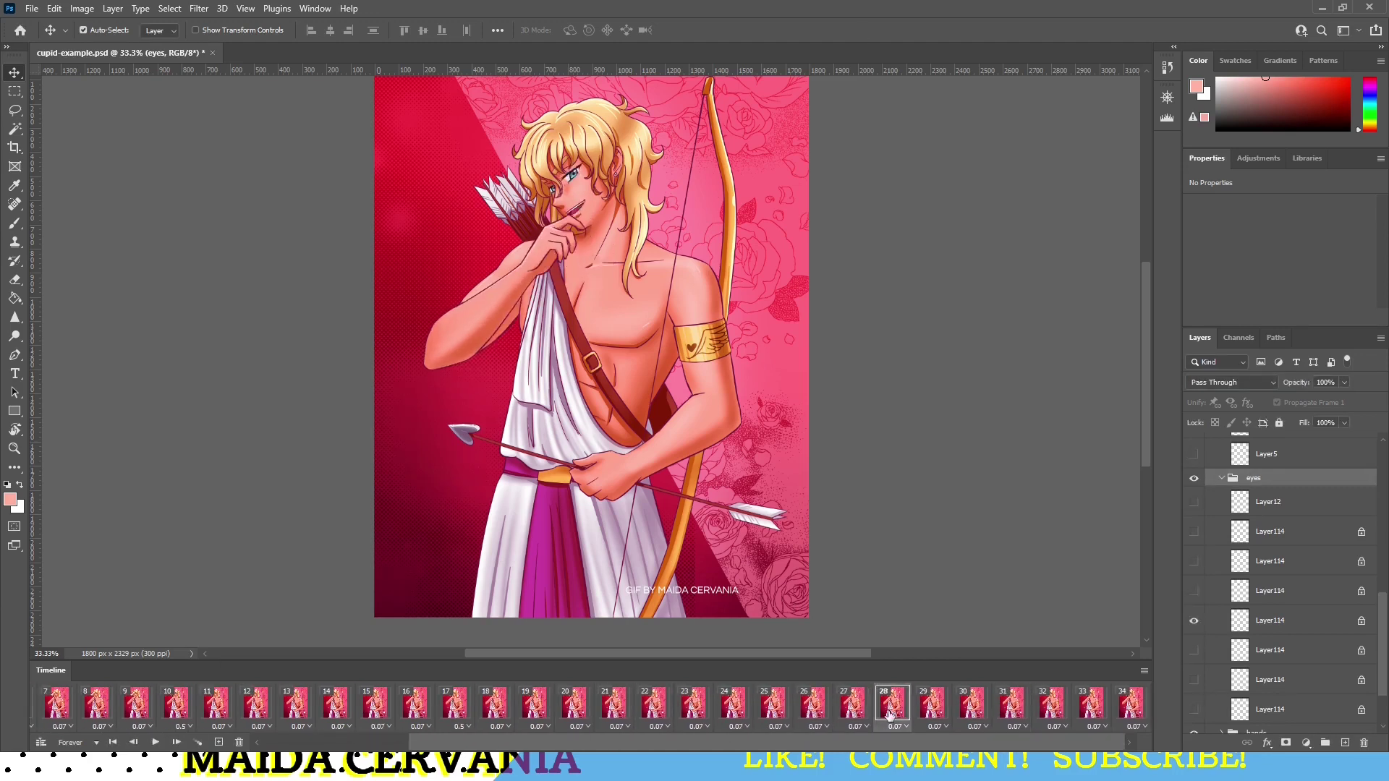
left_click(224, 709)
left_click(526, 706)
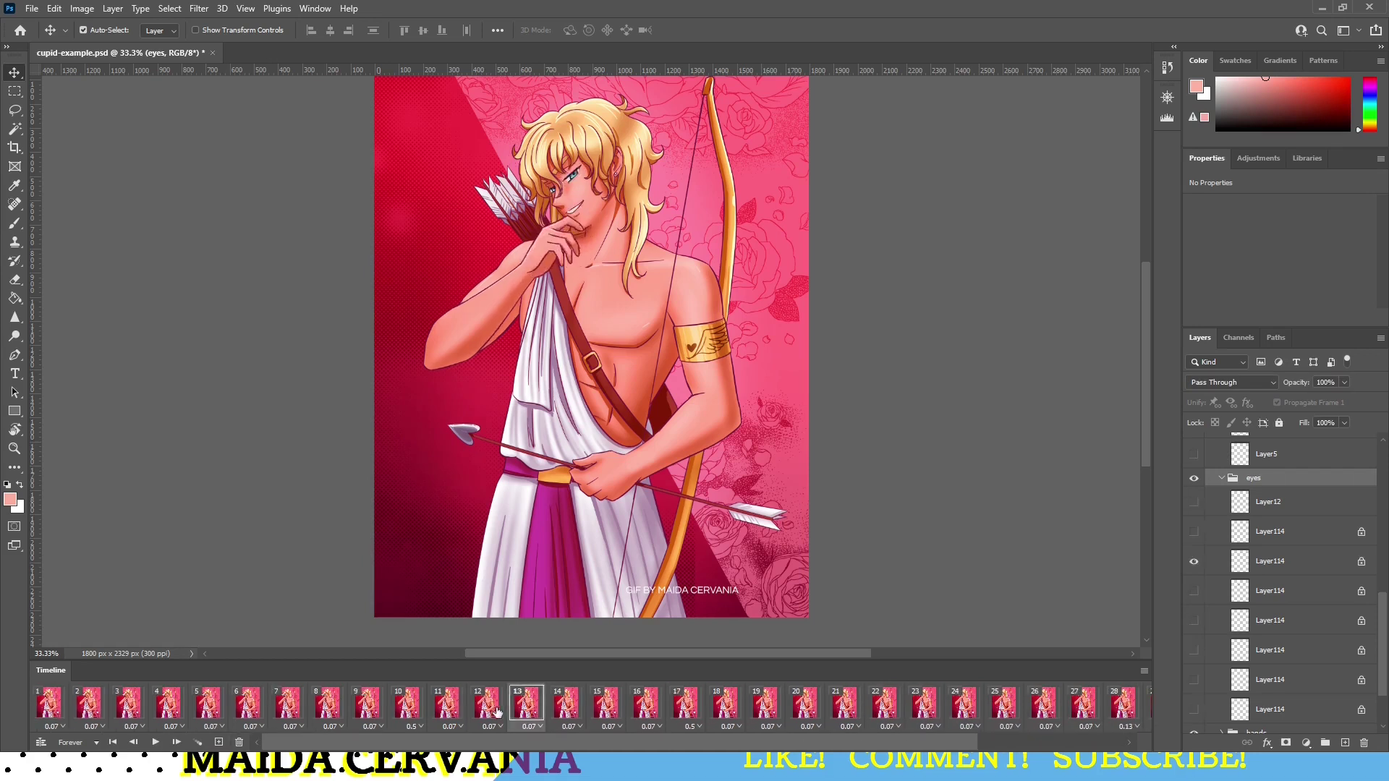
left_click(605, 705)
left_click(208, 707)
left_click(171, 709)
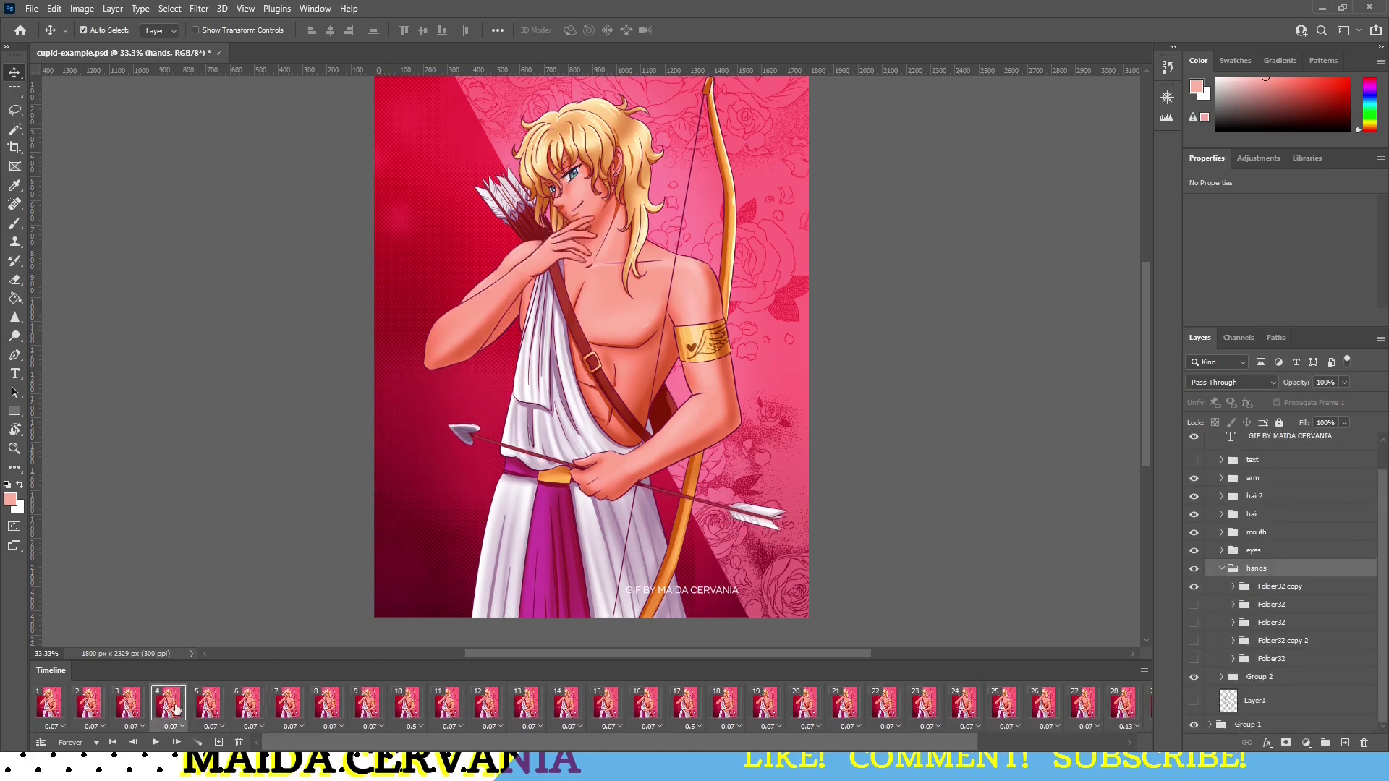
Step: Examine which folder of the hands group is shown in selected frames from 1 to 20
left_click(47, 707)
left_click(287, 706)
left_click(325, 706)
left_click(406, 706)
left_click(489, 704)
left_click(566, 706)
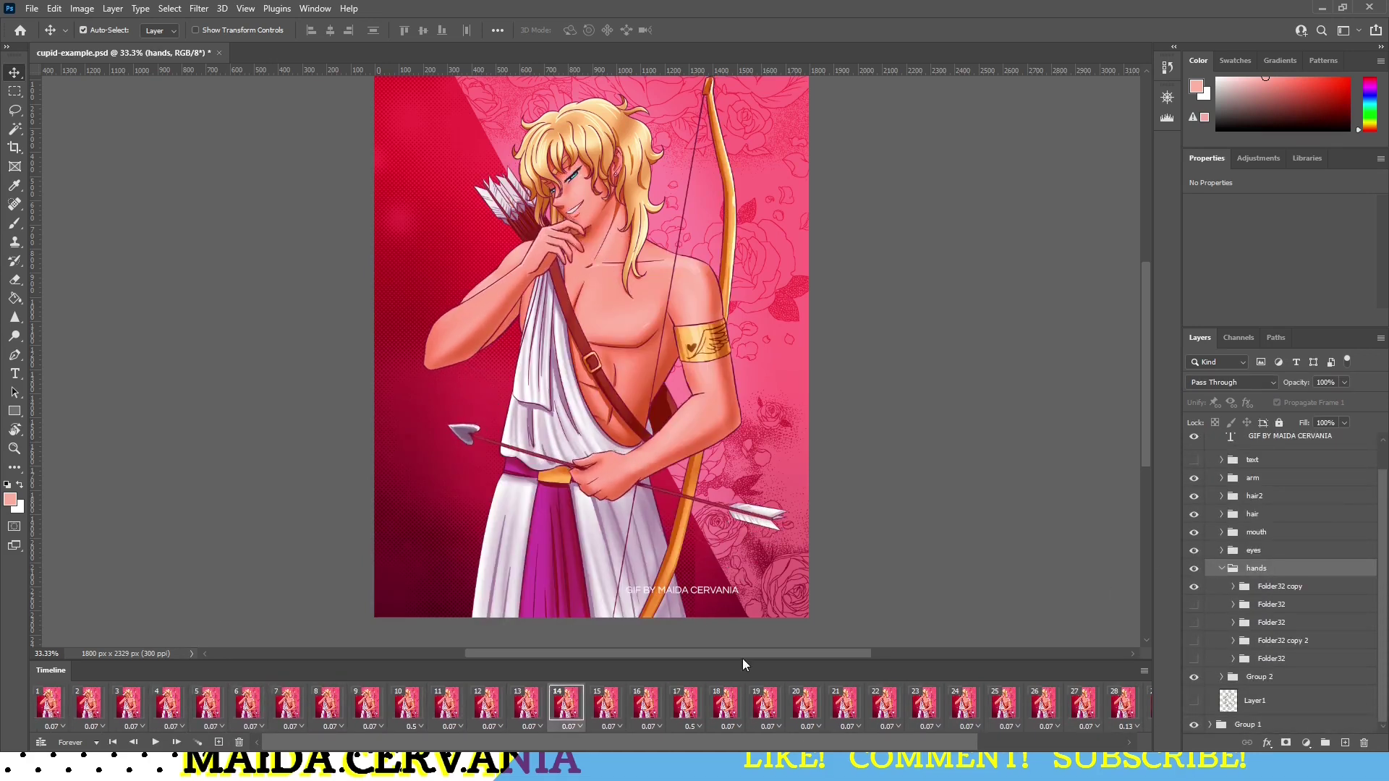
left_click(207, 706)
left_click(168, 706)
left_click(328, 709)
left_click(651, 711)
left_click(685, 705)
left_click(804, 706)
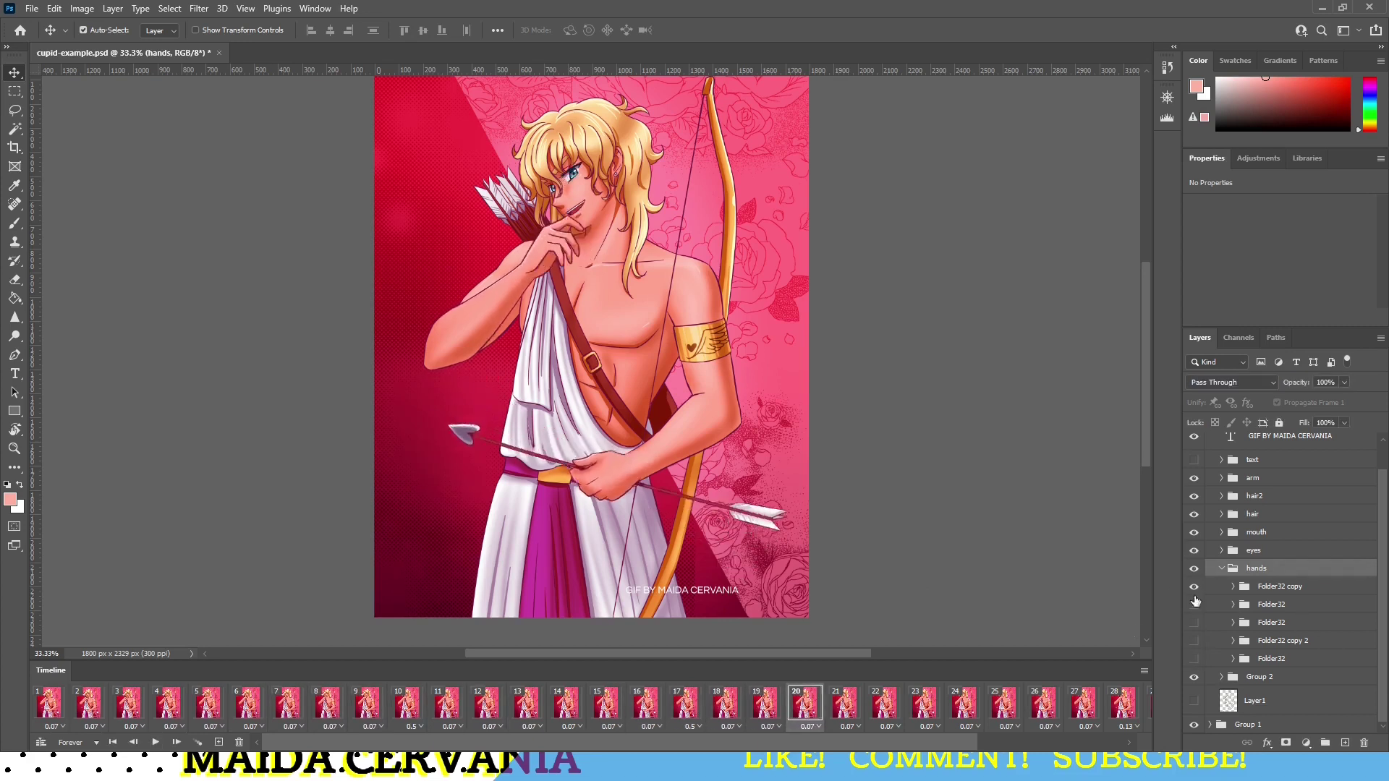
Step: Select Folder32 copy of the hands group and show the upper Folder32 in its place in frame 28
left_click(646, 705)
left_click(1280, 586)
left_click(844, 705)
left_click(1083, 706)
left_click(1123, 706)
left_click(1068, 706)
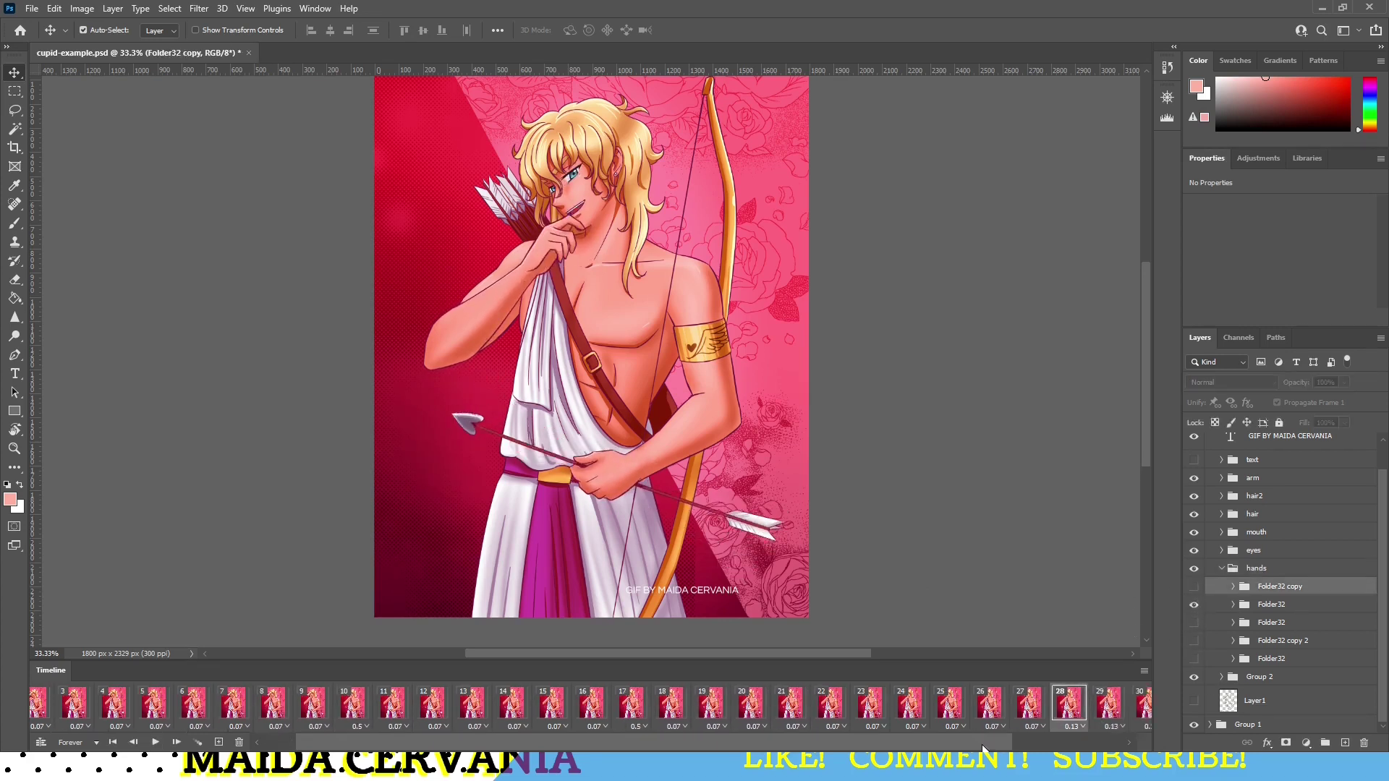
left_click(1109, 705)
Step: Show all five folders of the hands group in frame 29 and select the lowest Folder32
left_click(130, 706)
left_click(367, 705)
left_click(406, 705)
left_click_drag(757, 741, 905, 741)
left_click(926, 713)
left_click(1193, 604)
left_click(1193, 622)
left_click(1193, 658)
left_click(1305, 661)
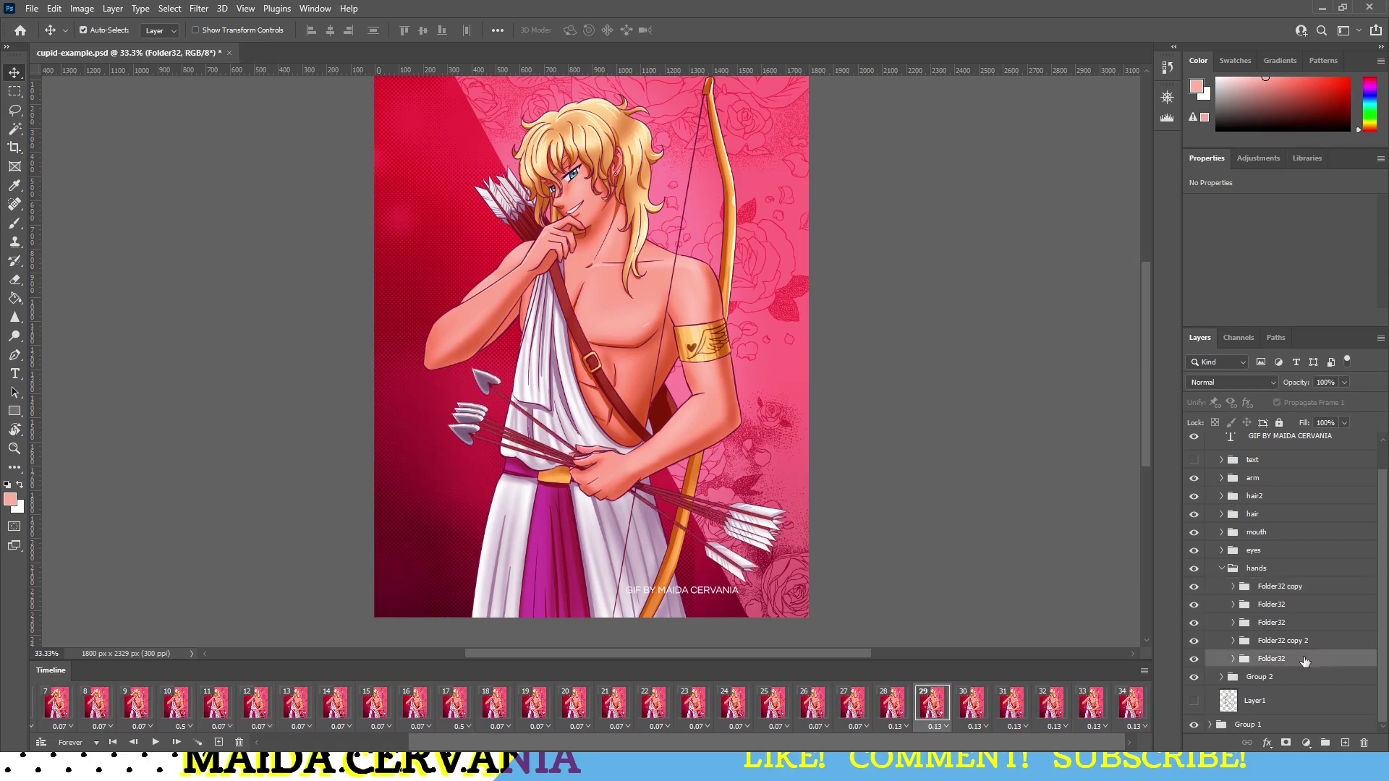
Step: Rotate the lowest Folder32 of the hands group with Free Transform and hide the other hands folders in frame 29
key("ctrl+t")
left_click_drag(499, 572, 509, 621)
key("Return")
left_click(1194, 622)
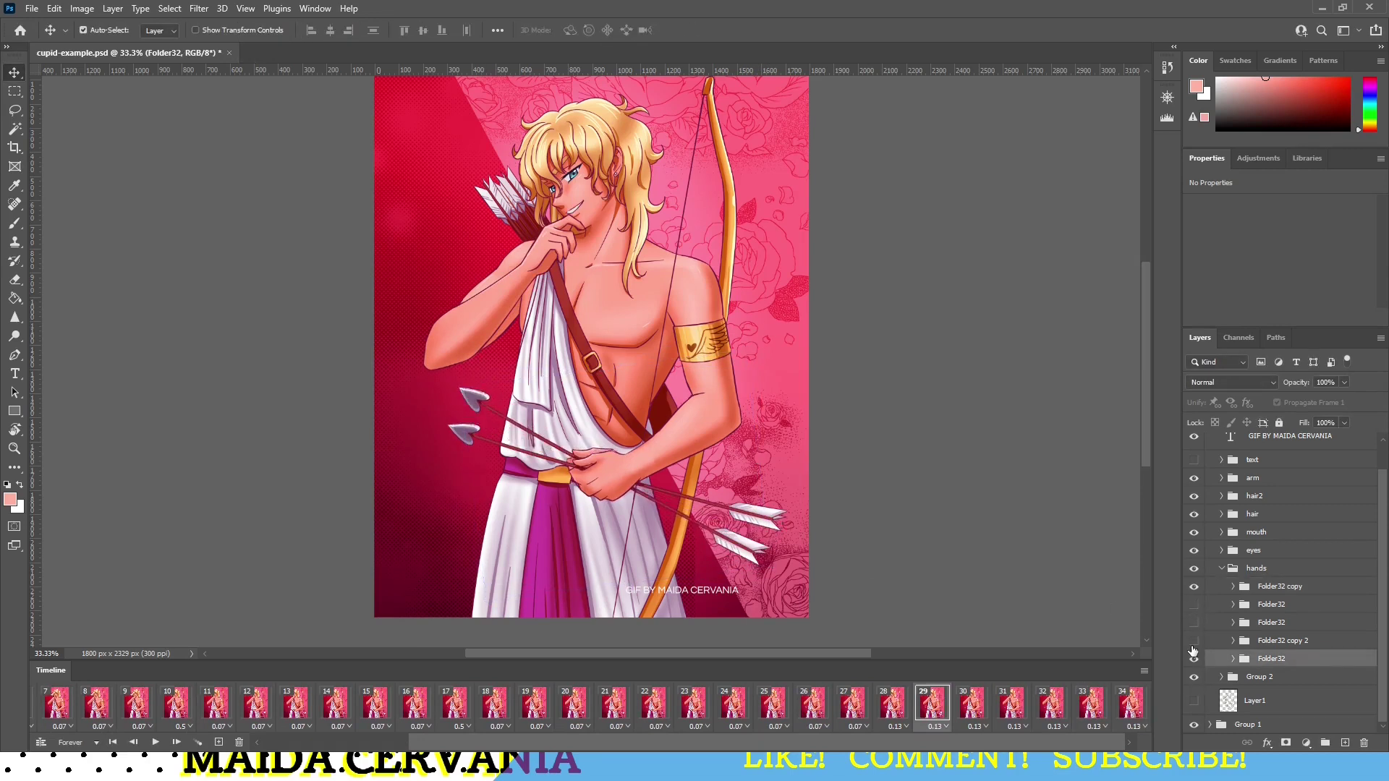
left_click(1193, 604)
left_click(1194, 587)
Step: Transform the lowest Folder32 again, select its Layer34 with the Brush tool active, and collapse the folder
key("ctrl+t")
left_click_drag(757, 469, 752, 470)
left_click(14, 223)
left_click(634, 468, "ctrl")
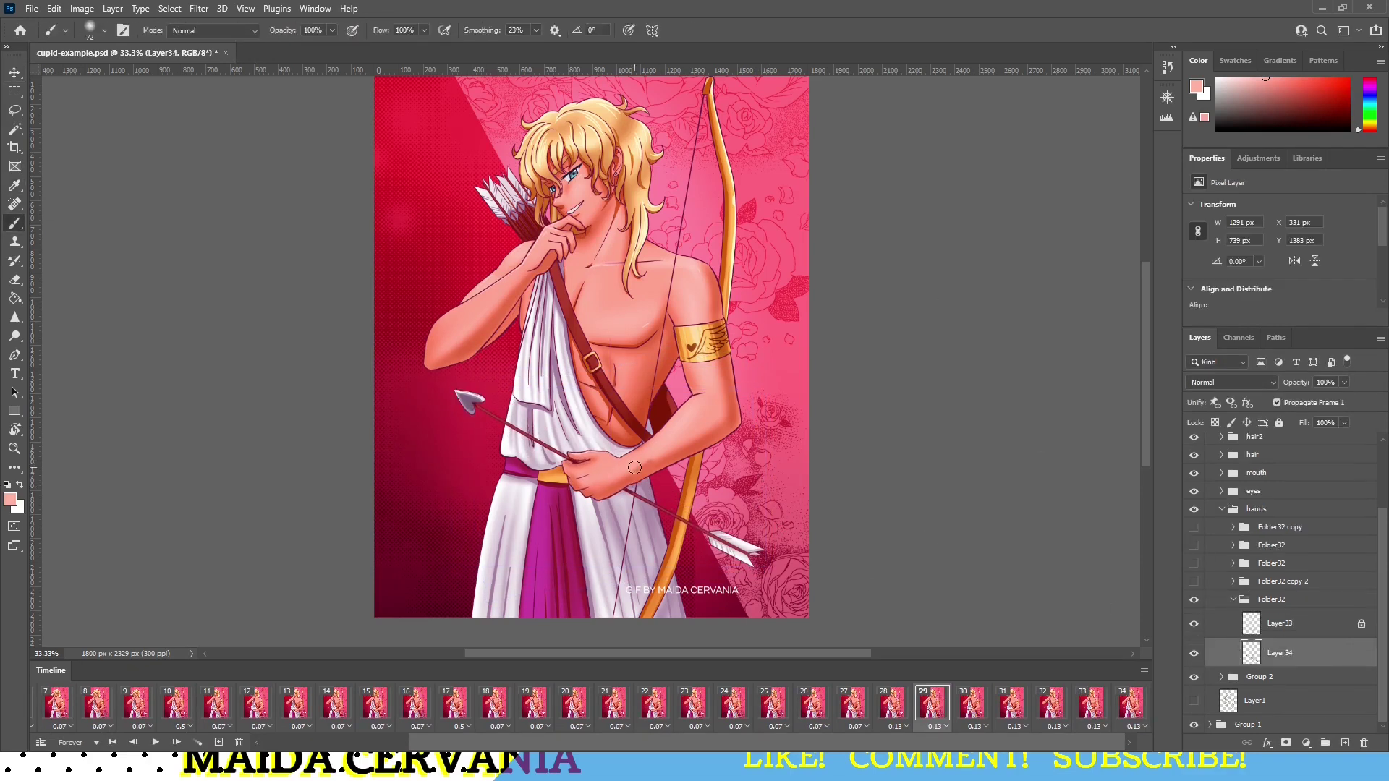
left_click(1233, 599)
Step: In frame 22, show the lowest Folder32 of the hands group and lower the middle Folder32's opacity to 36%
left_click(56, 702)
left_click_drag(434, 742, 287, 742)
left_click(884, 702)
left_click(1194, 658)
left_click(1272, 623)
left_click_drag(1345, 382, 1303, 403)
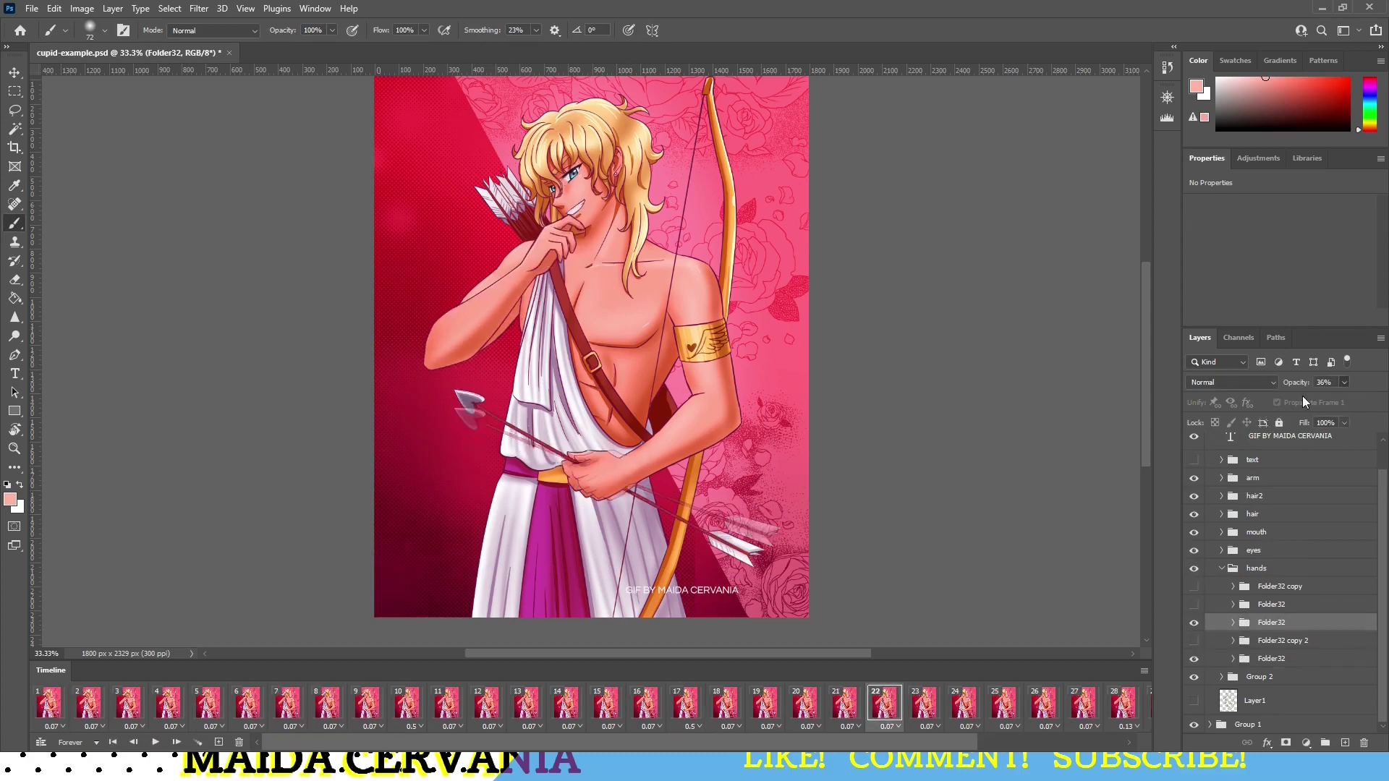
Step: Adjust the lowest Folder32's placement with Free Transform, using the faded middle Folder32 as reference
left_click(1272, 658)
key("ctrl+t")
key("ctrl+plus")
left_click_drag(829, 429, 848, 422)
key("Return")
Step: Restore the middle Folder32's opacity to 100% and compare the arrow hand across frames 18 to 22
left_click(1271, 623)
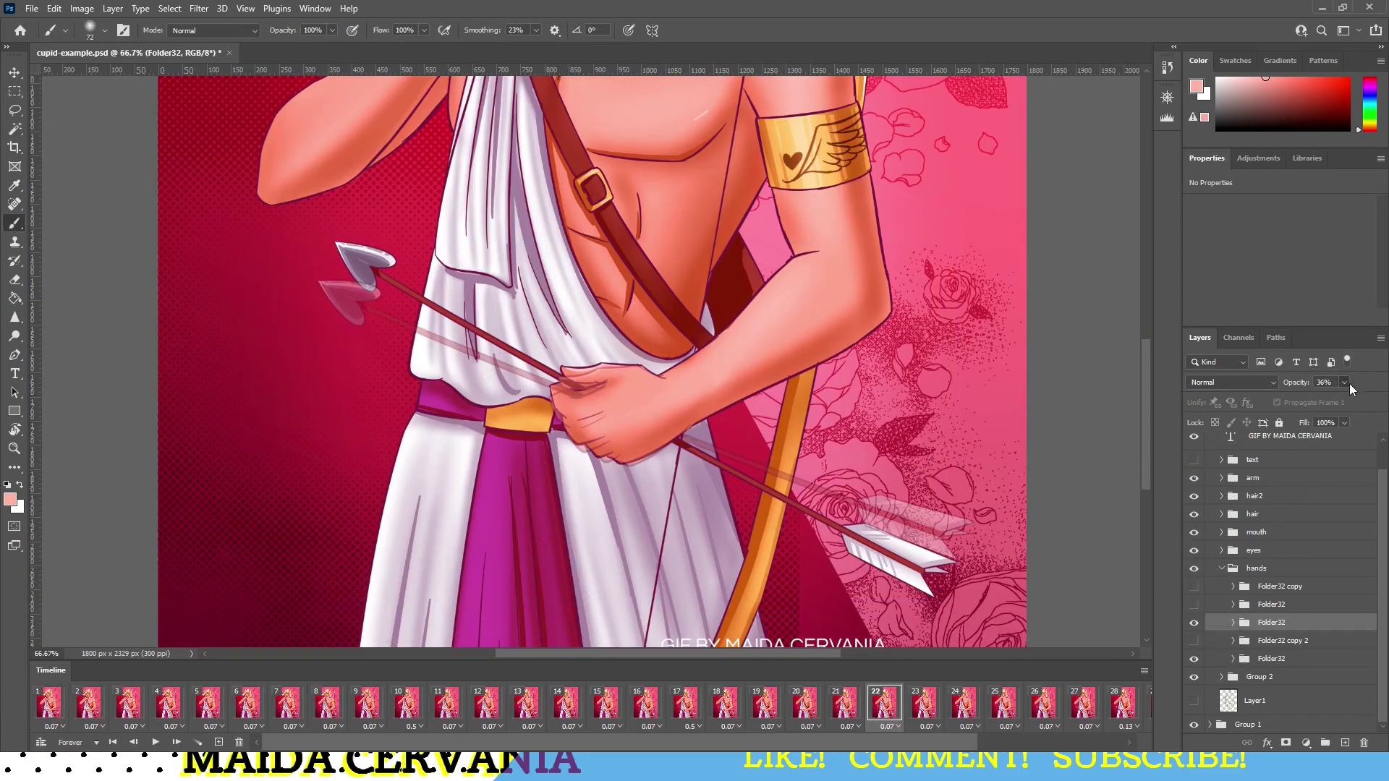
left_click_drag(1344, 382, 1362, 402)
left_click(844, 702)
left_click(769, 711)
left_click(805, 710)
left_click(844, 710)
left_click(884, 711)
left_click(726, 709)
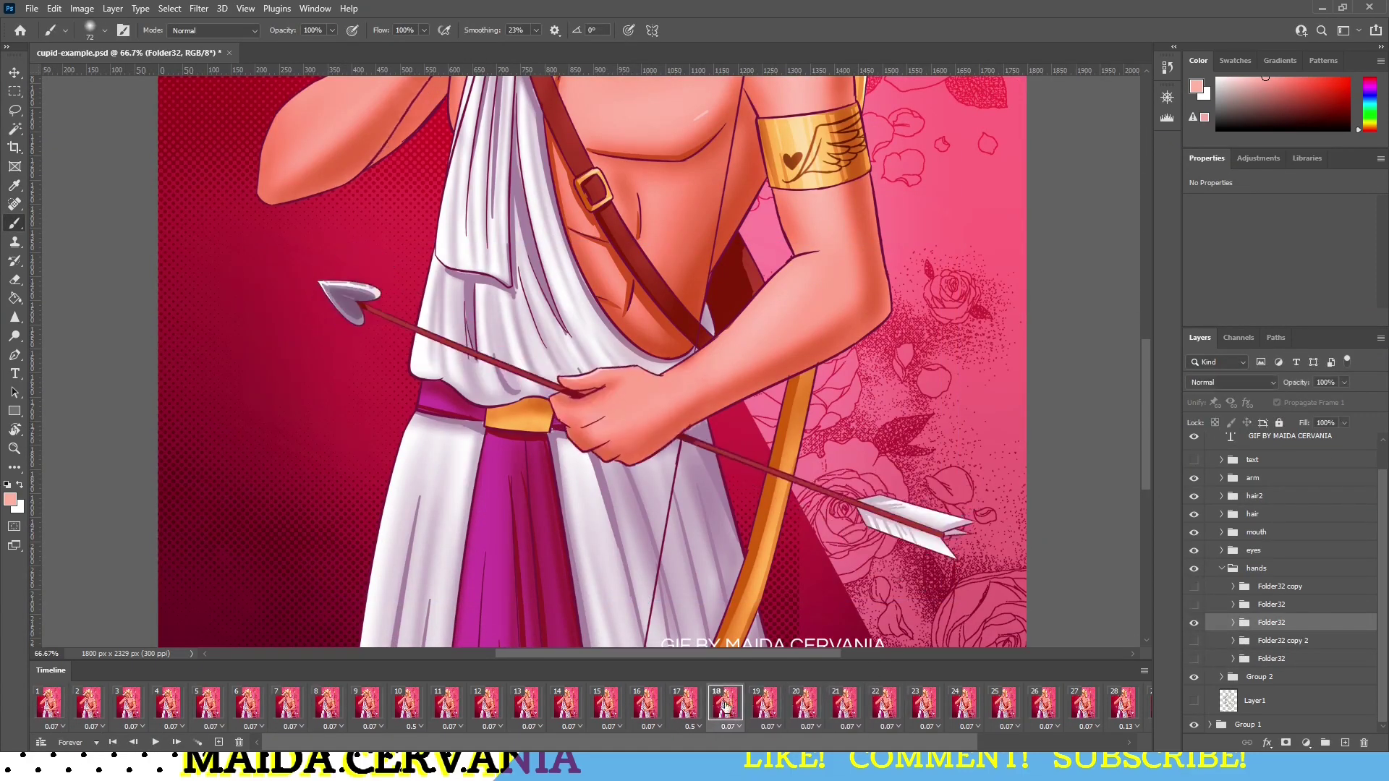
Step: Zoom out to the whole illustration and review the arrow-hand movement by playing and comparing the frames
left_click(924, 710)
left_click(1003, 705)
left_click(444, 705)
left_click(89, 705)
key("ctrl+minus")
key("ctrl+minus")
key("ctrl+minus")
key("ctrl+minus")
left_click_drag(883, 743, 1029, 743)
left_click(1012, 705)
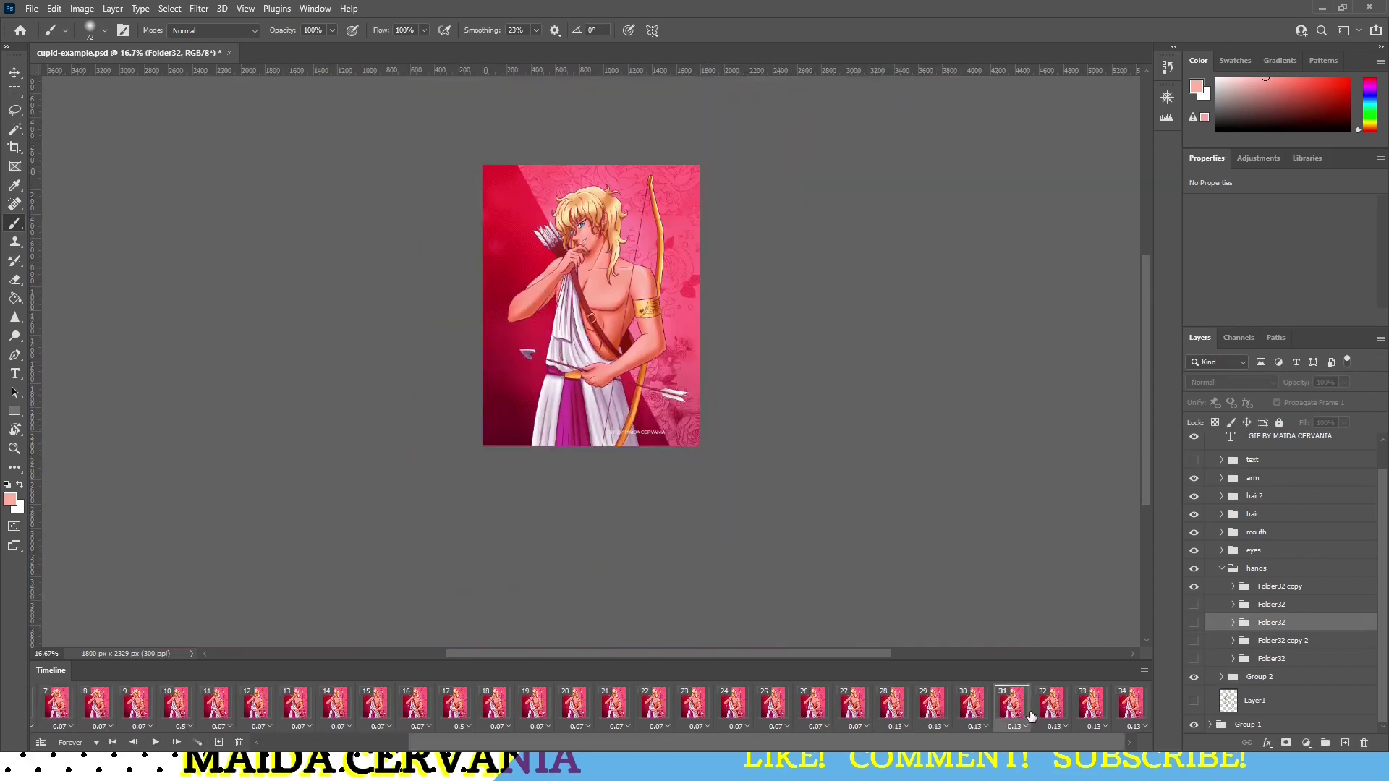
left_click(894, 706)
left_click(1092, 705)
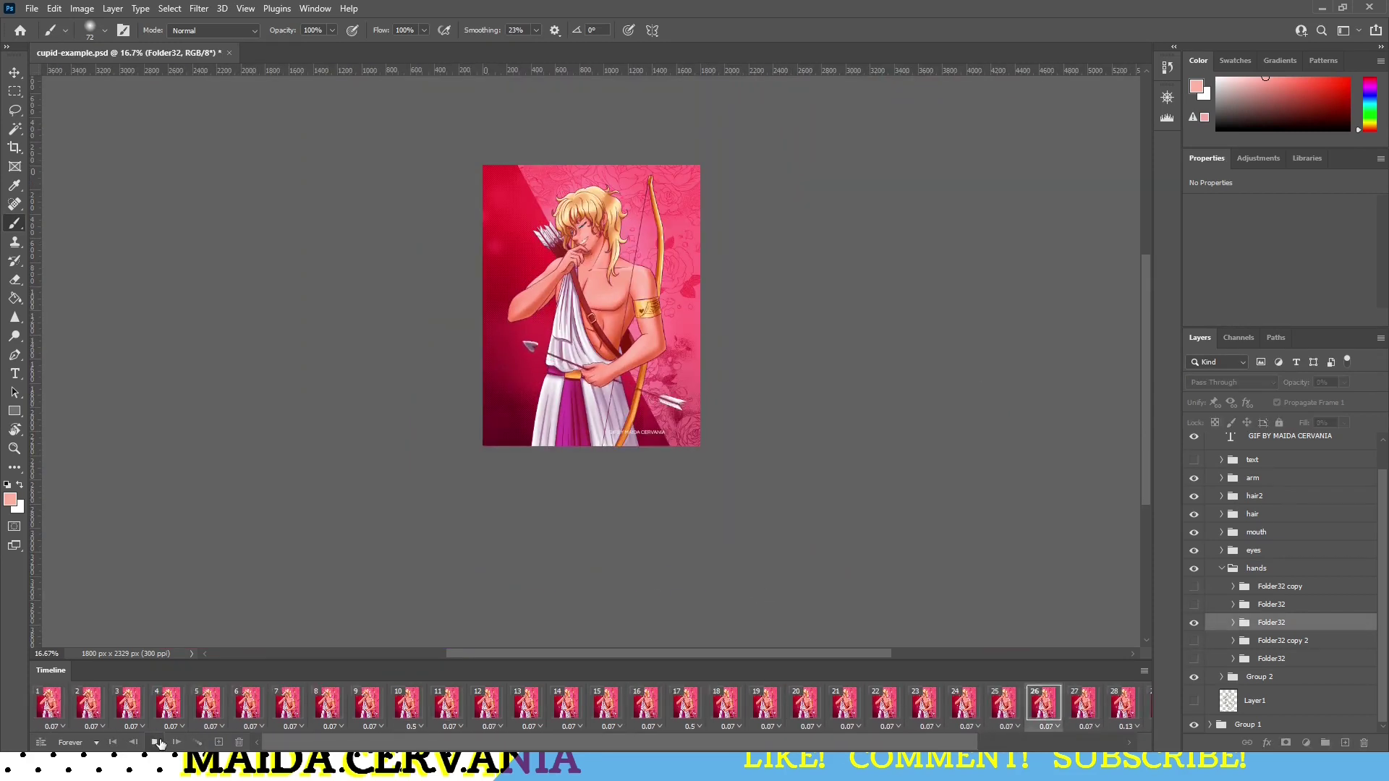
Step: Switch the arrow hand in frame 27 from the middle Folder32 to the upper Folder32 of the hands group
left_click(794, 709)
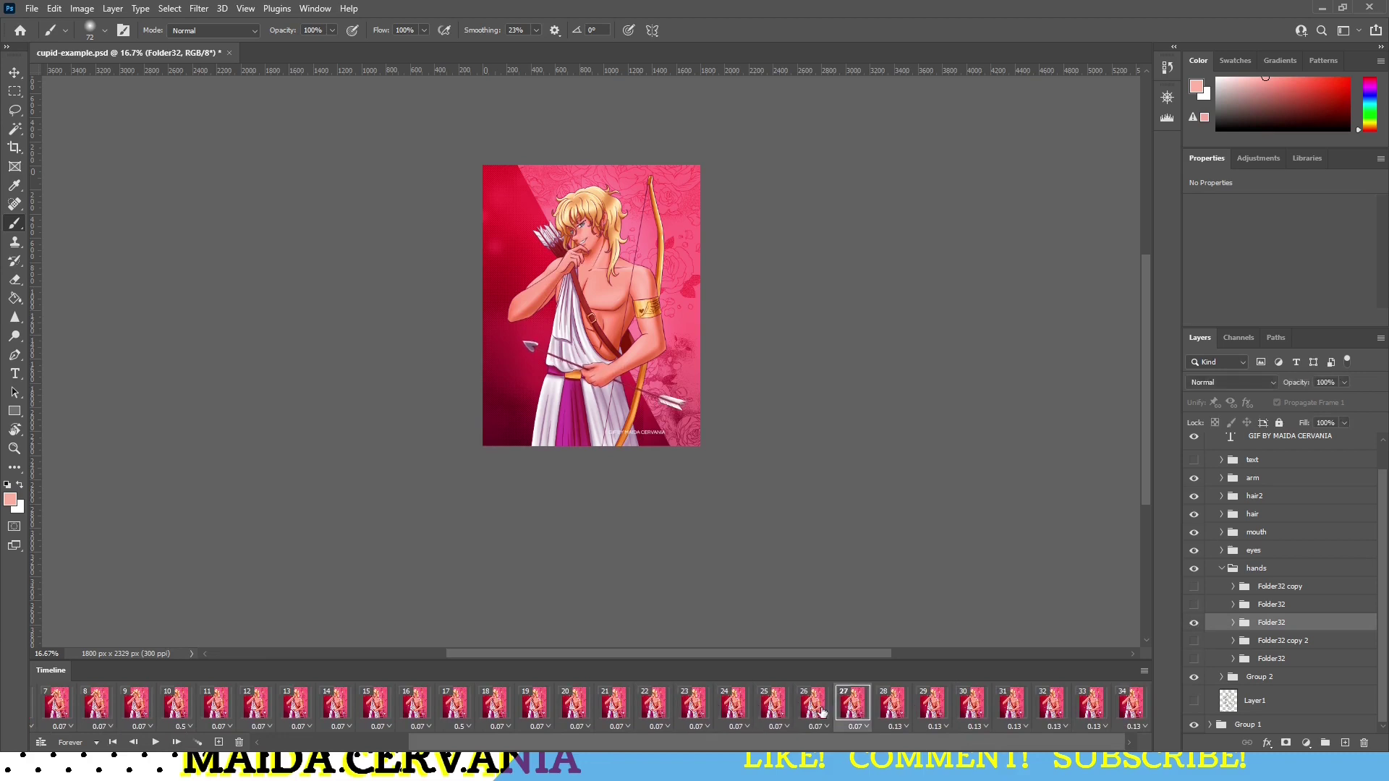
left_click(894, 705)
left_click(932, 706)
left_click(892, 706)
left_click(812, 706)
left_click(736, 706)
left_click(812, 705)
left_click(852, 705)
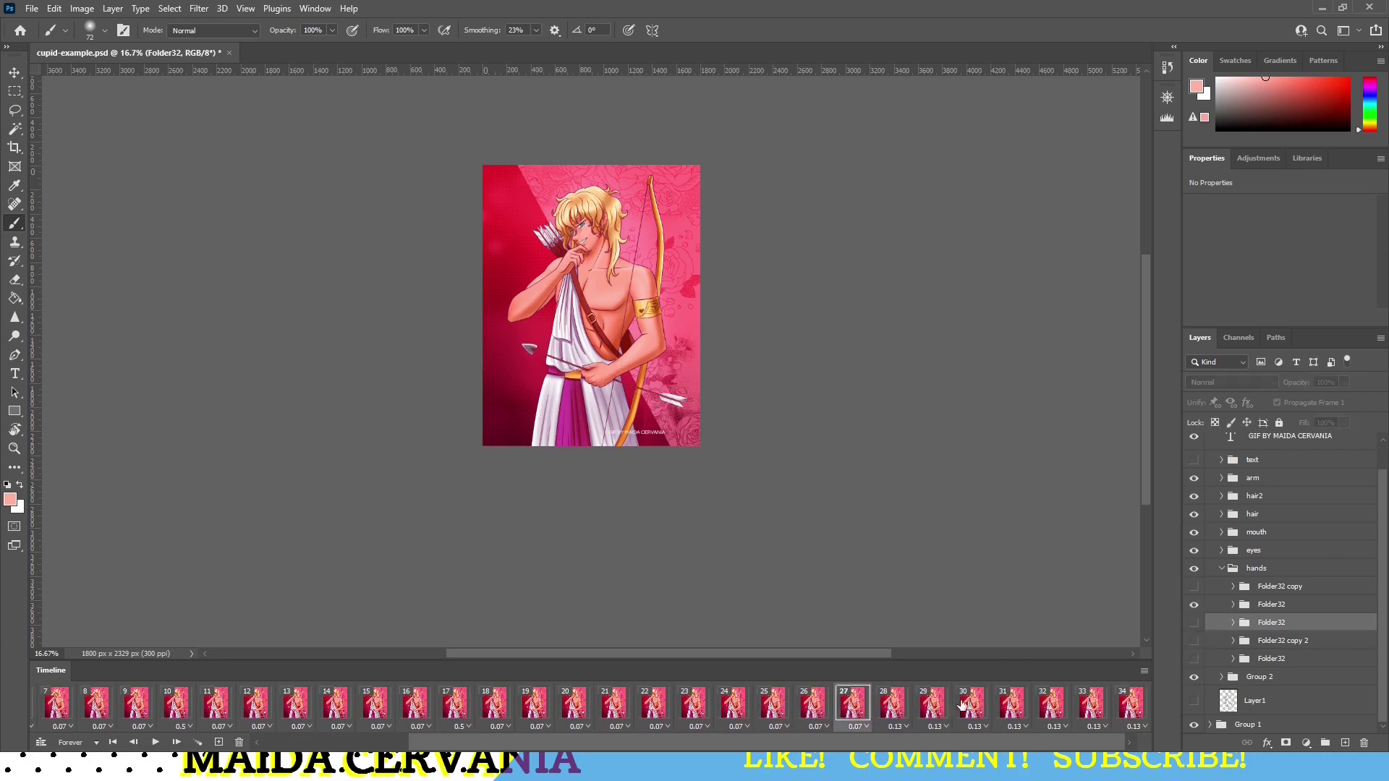
Step: Select Folder32 copy in the hands group, compare frames 29 to 32, and play the animation
left_click(932, 705)
left_click(970, 706)
left_click(1011, 705)
left_click(932, 706)
left_click(1280, 586)
left_click(972, 705)
left_click(1050, 706)
left_click(411, 705)
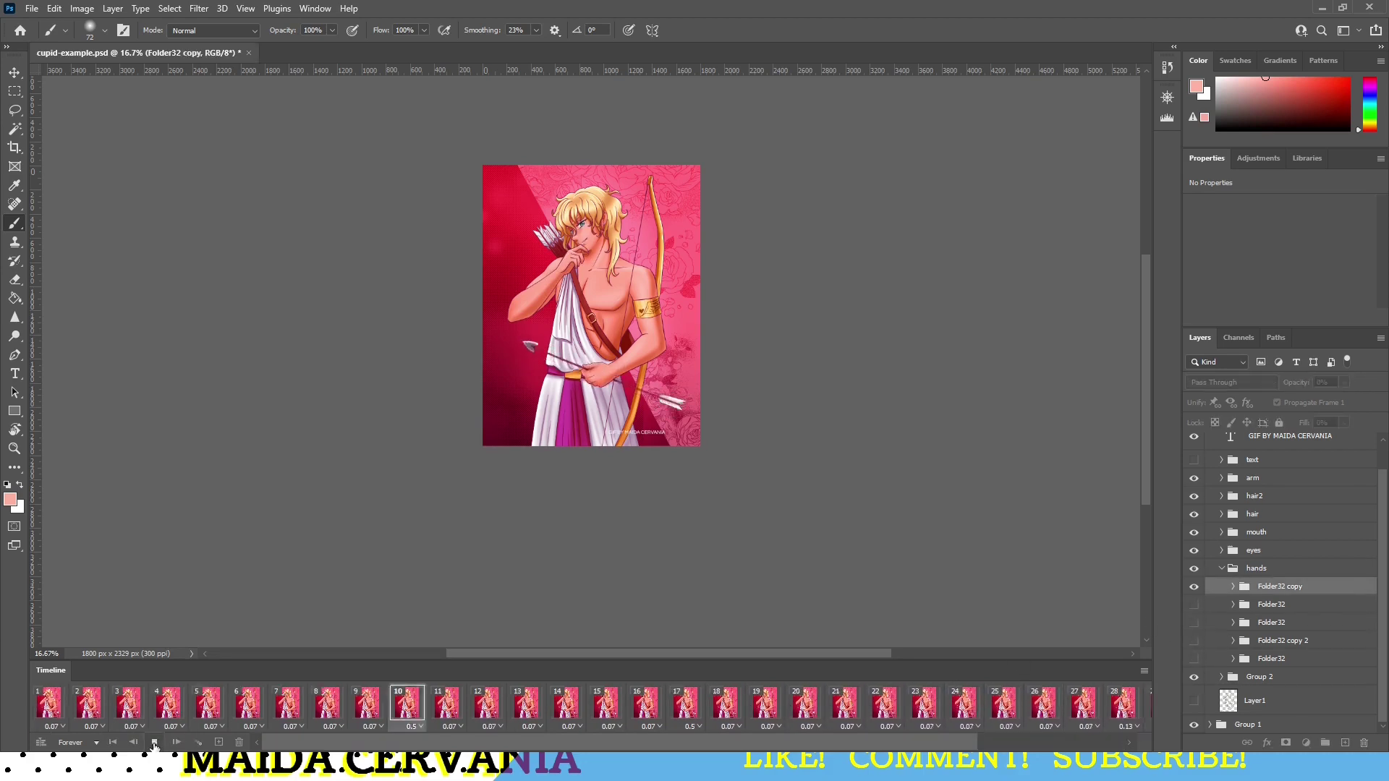
Step: Fit the illustration to the window and examine the poses across the timeline up to frame 26
left_click(494, 705)
left_click(624, 700)
left_click(773, 706)
left_click(972, 706)
left_click(1091, 705)
key("ctrl+0")
left_click(843, 706)
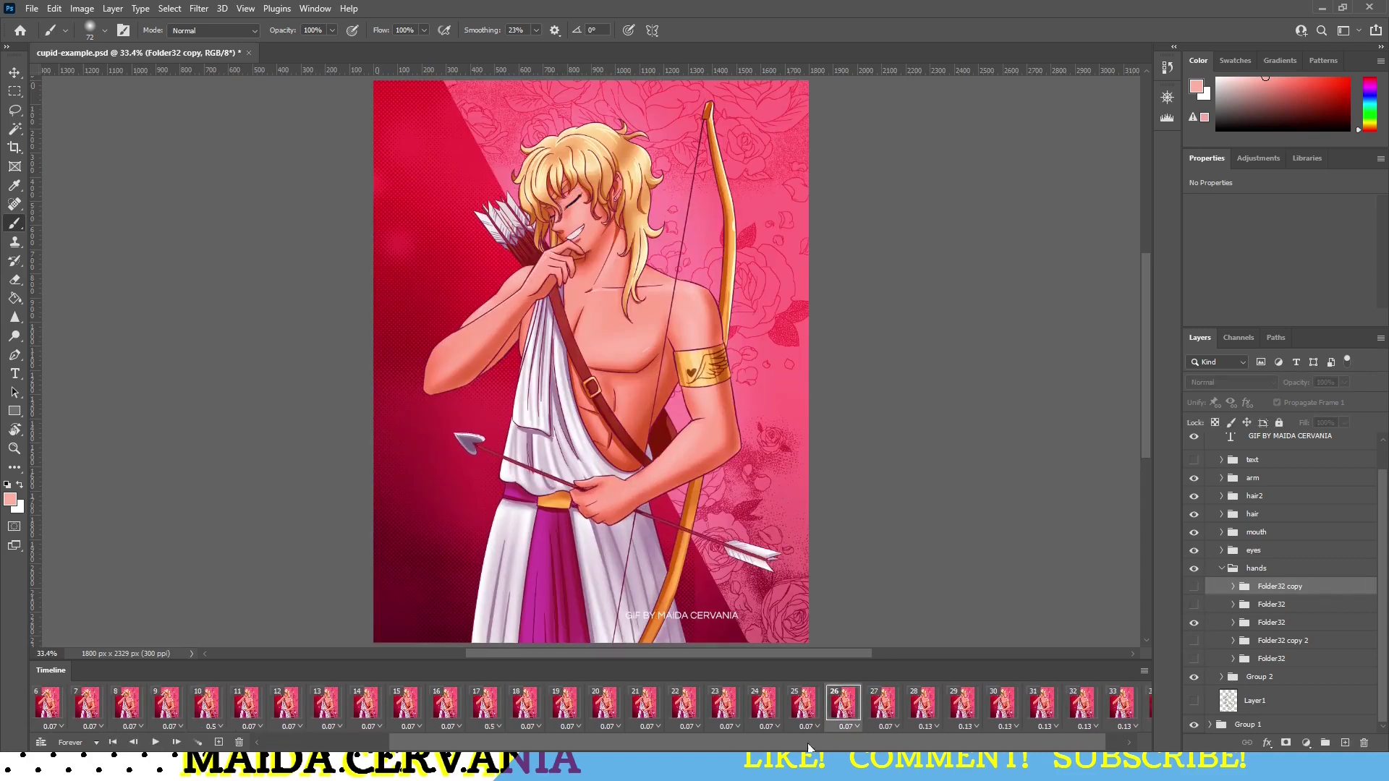
Step: Replace the hold at frame 17 with extra 0.07-second frames, using upper Folder32 in frame 19 and Folder32 copy 2 in frame 21
left_click(483, 708)
key("ctrl+z")
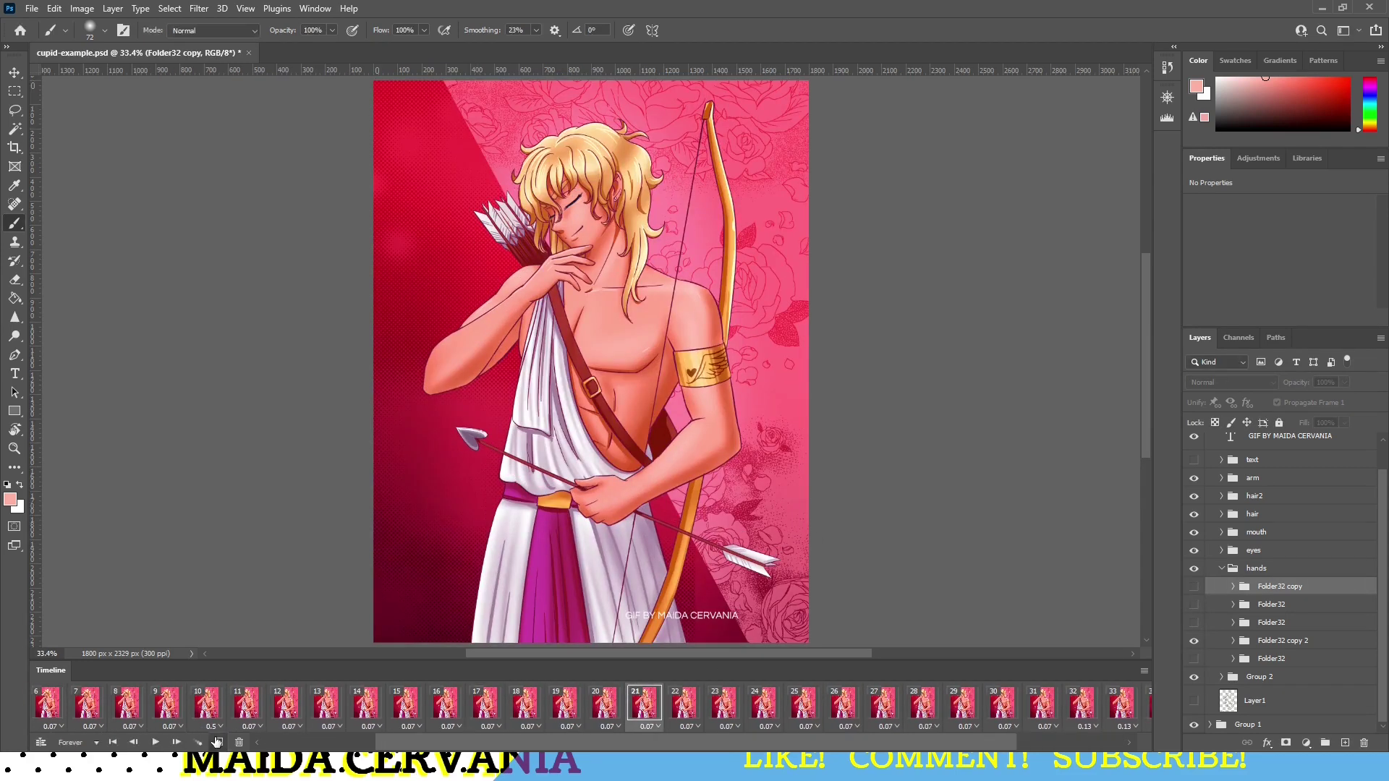
left_click(563, 706)
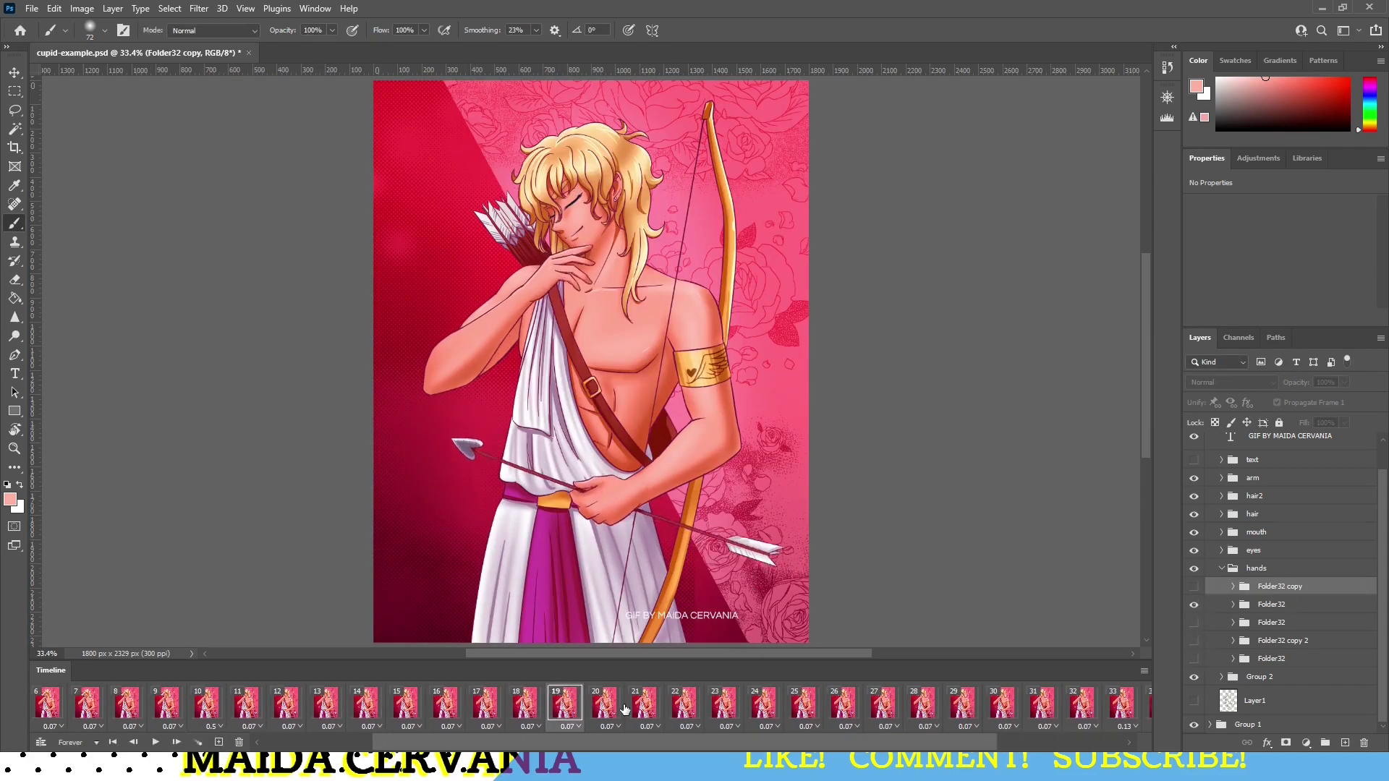
Step: Add more 0.07-second frames around frame 29 and set which arrow-hand folder they show
left_click(803, 705)
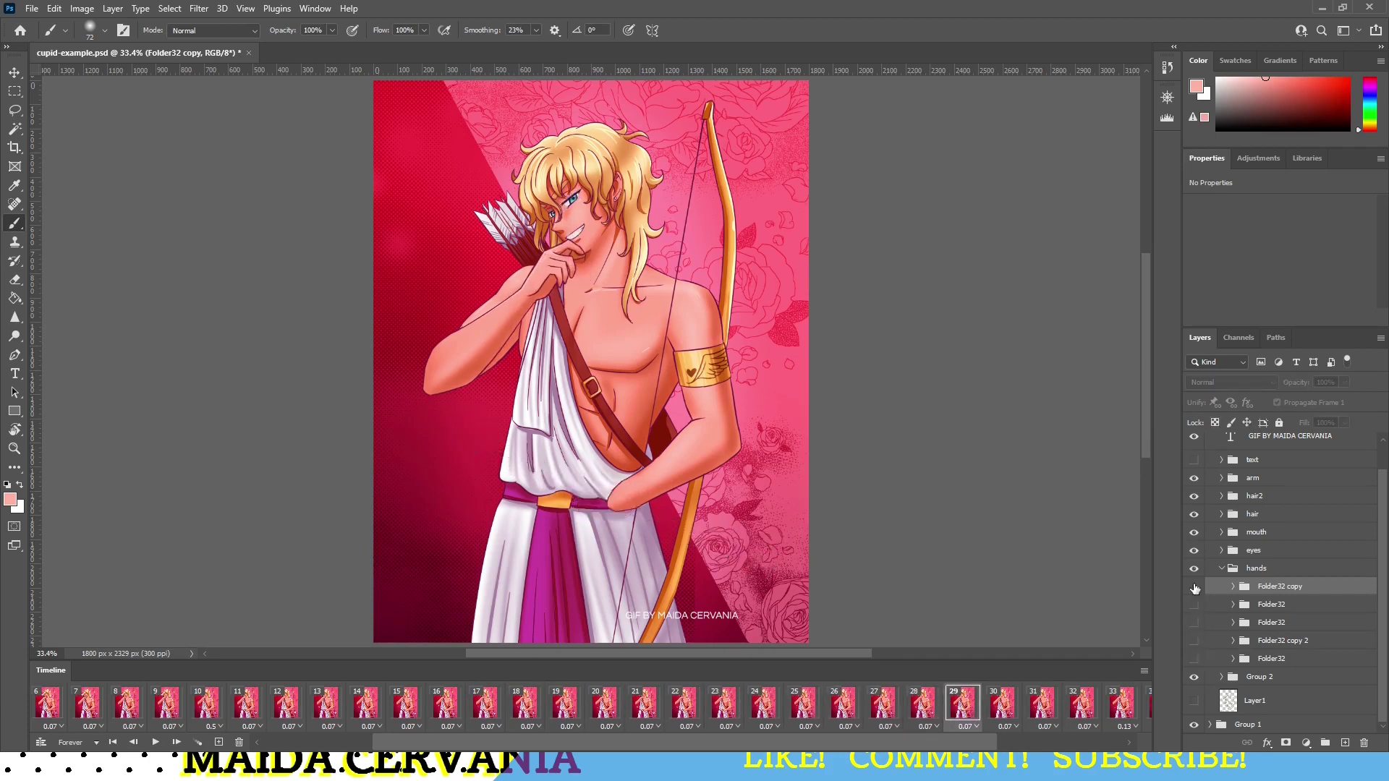
left_click(1042, 705)
left_click(847, 712)
left_click(971, 710)
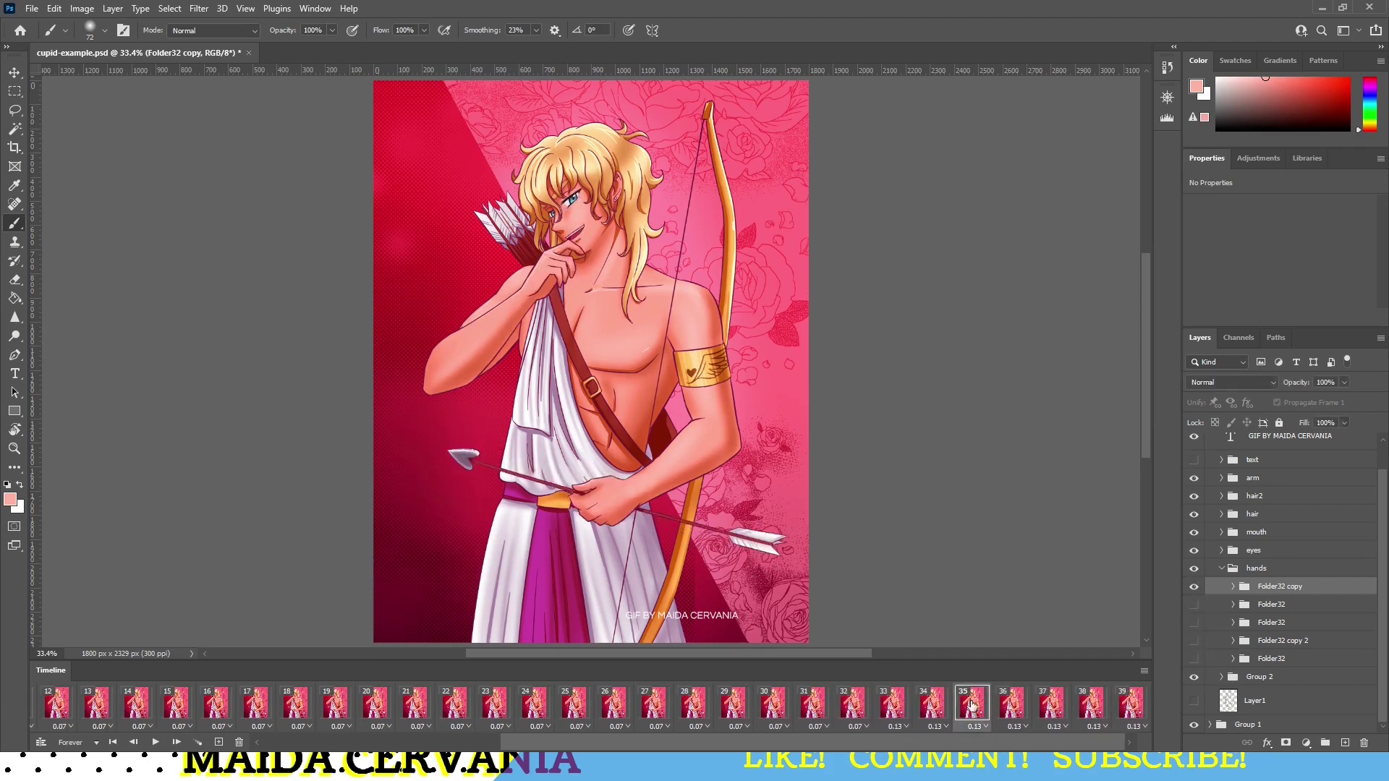
Step: Expand the hold at frame 10 into frames 10 to 14 at 0.07 seconds each, and show Folder32 copy in frame 12
left_click_drag(971, 742, 733, 742)
left_click(411, 710)
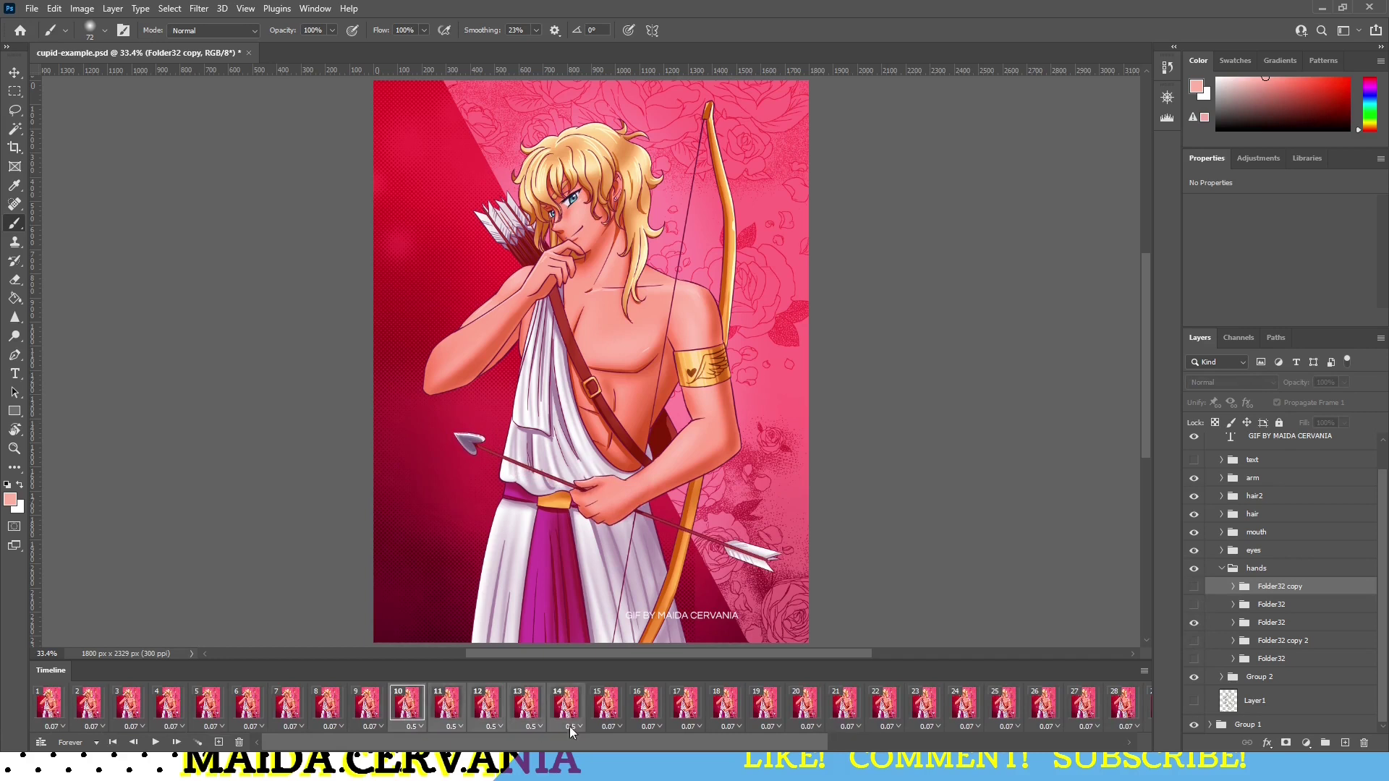
left_click(286, 712)
left_click(128, 709)
left_click(324, 709)
left_click(447, 709)
left_click(487, 709)
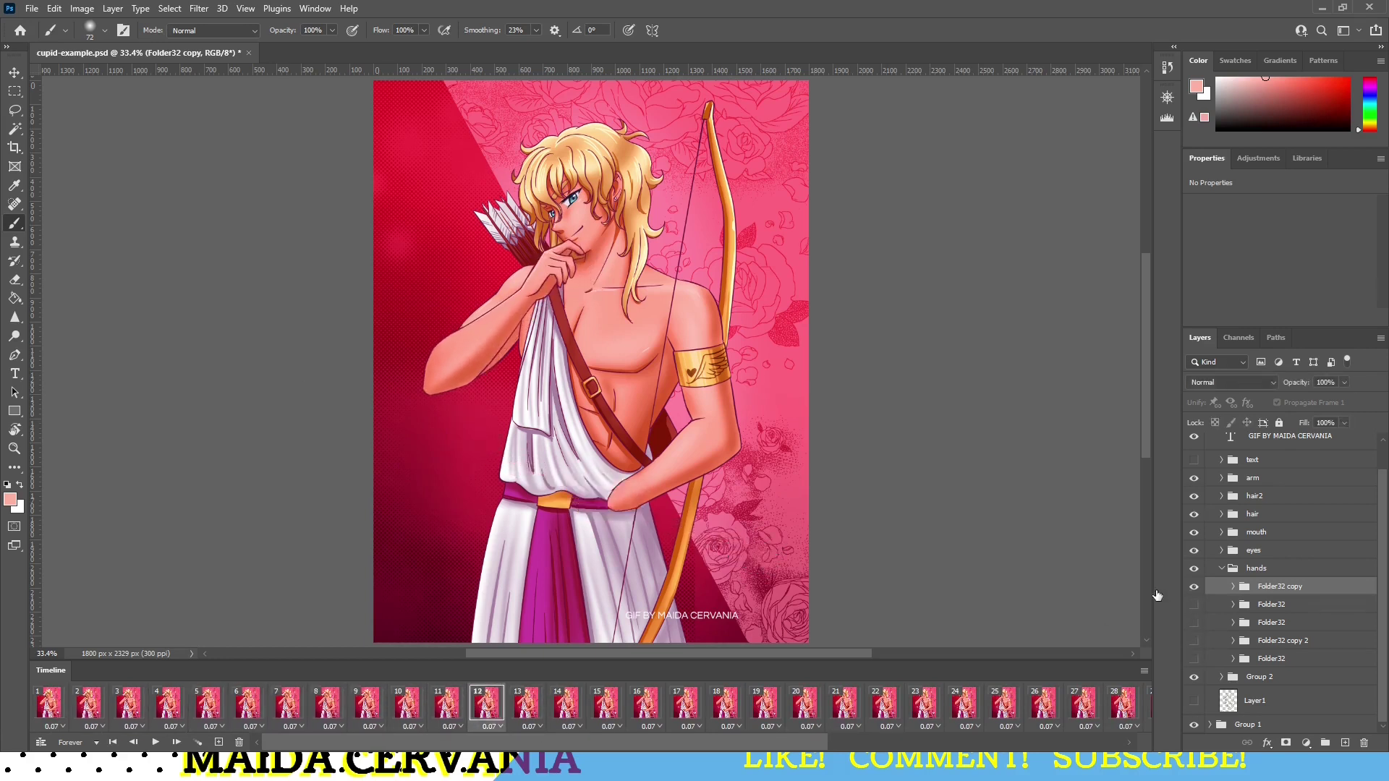
Step: Show the upper Folder32 as the arrow hand in frame 15 and compare it with the neighbouring frames
left_click(573, 708)
left_click(598, 710)
left_click(725, 709)
left_click(567, 709)
left_click(605, 709)
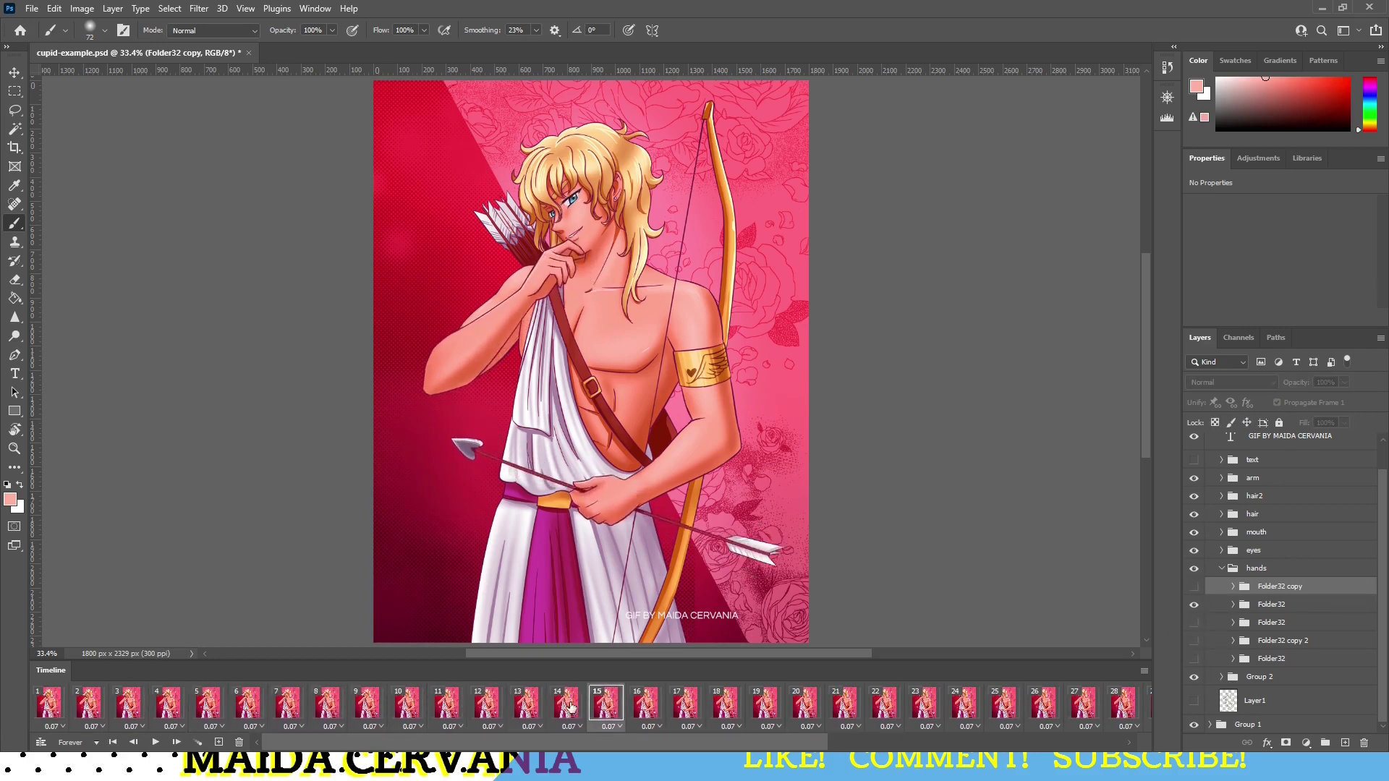
left_click(571, 708)
Step: Play the animation, select the hair group, and set frames such as 26 and 43 to show hair with hair2 hidden
left_click(645, 708)
left_click(154, 743)
scroll(1240, 527, "up", 2)
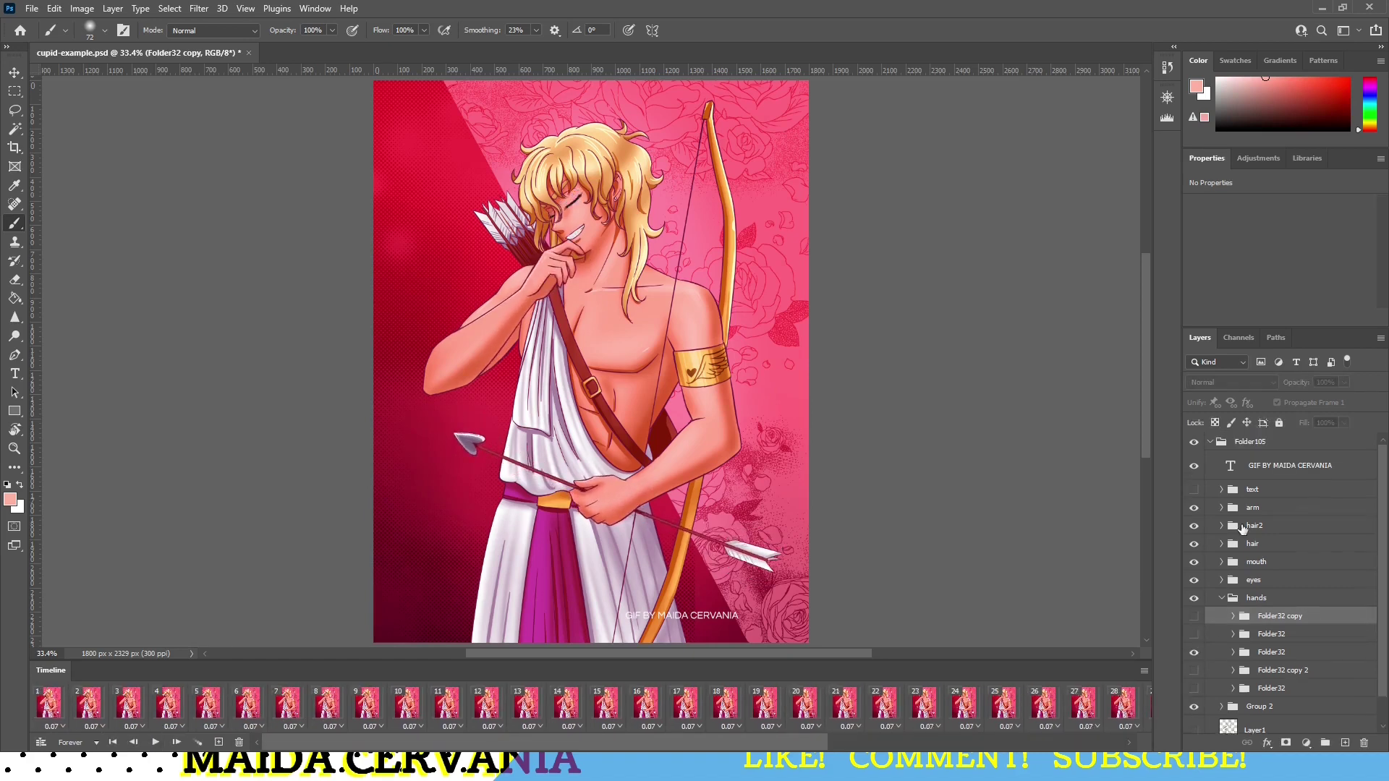
left_click(1241, 539)
left_click(49, 706)
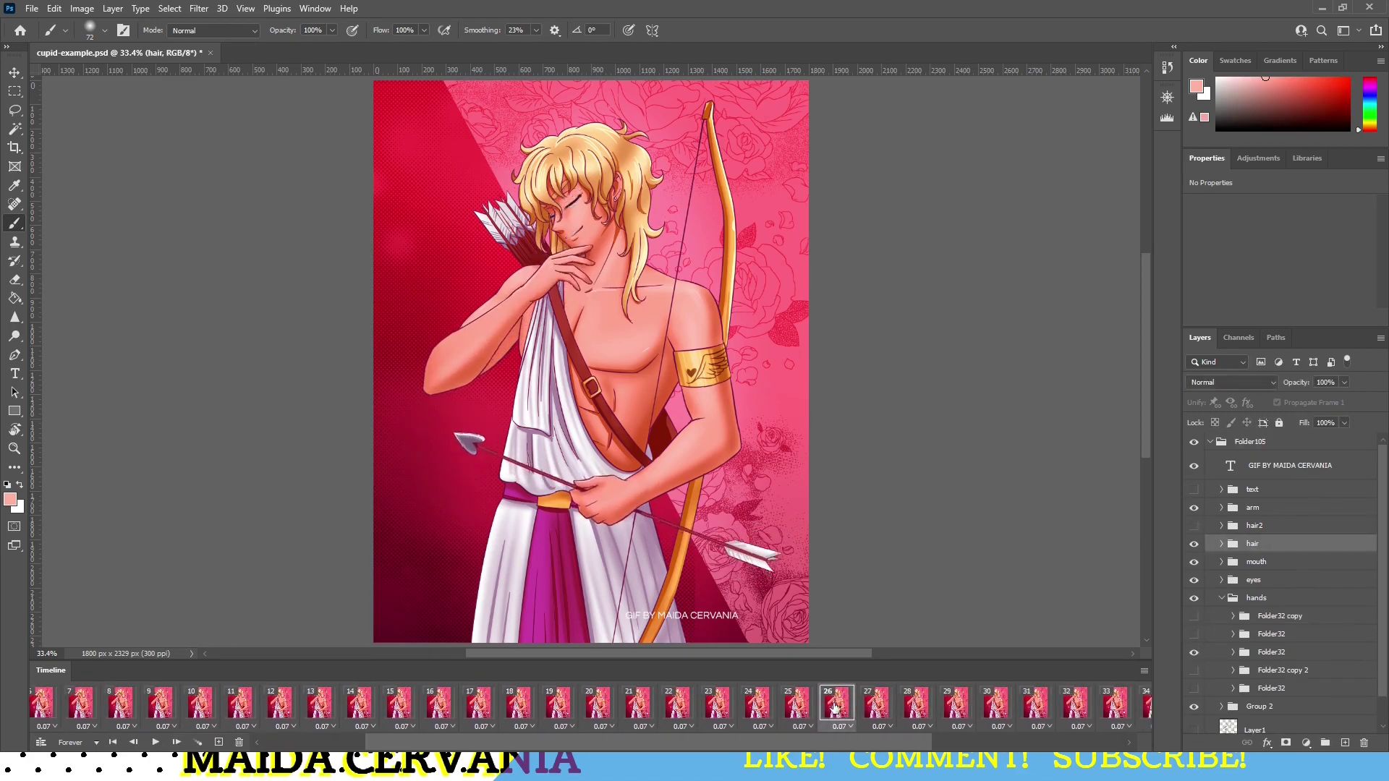
left_click(869, 708)
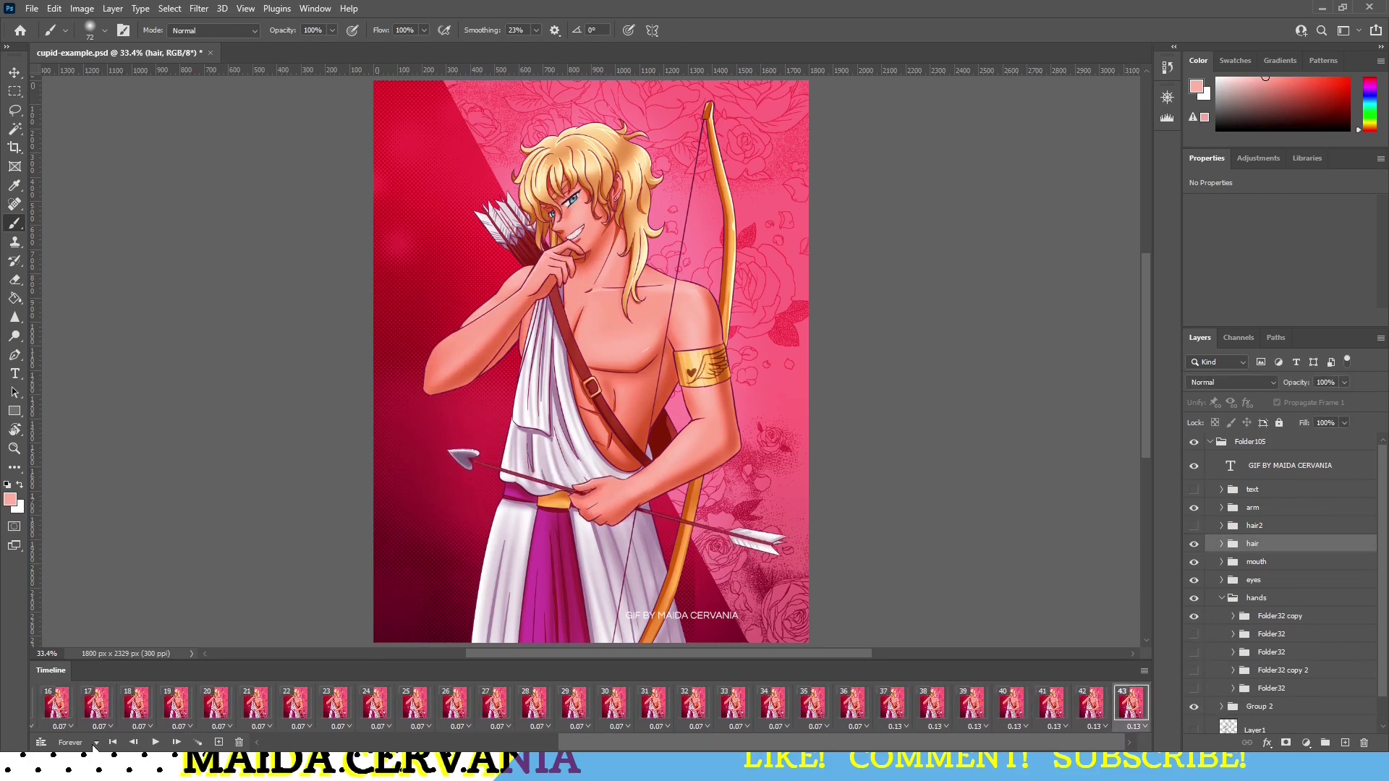
Step: Preview the animation, add frame 44 at the end, and expand and show the text group in it
left_click(155, 743)
left_click(1140, 722)
left_click(219, 742)
left_click(1221, 490)
left_click(1193, 490)
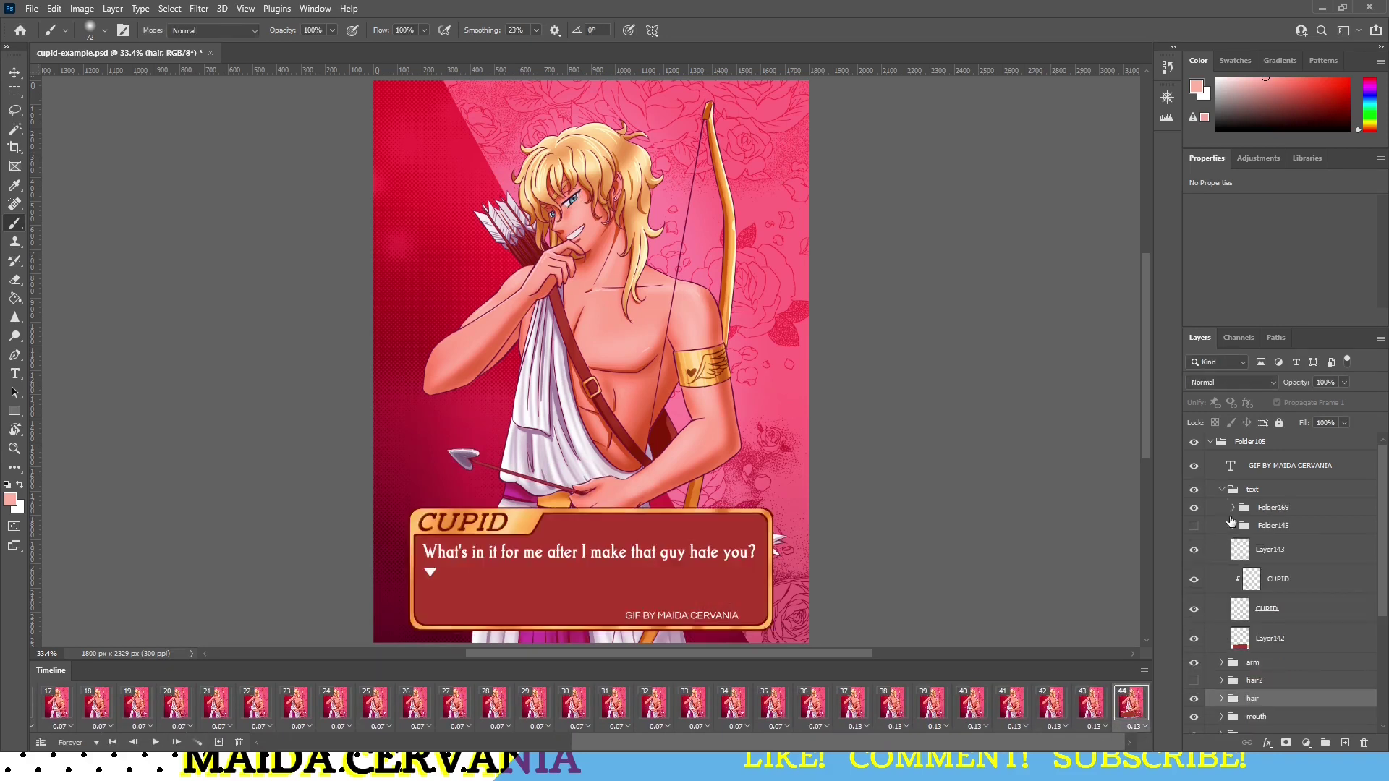
Step: Expand Folder169, hide Layer166 so frame 44's dialogue box is empty, and select the "What's" layer
left_click(1233, 507)
left_click(1194, 533)
scroll(1197, 578, "down", 3)
left_click(1288, 463)
scroll(1259, 565, "down", 4)
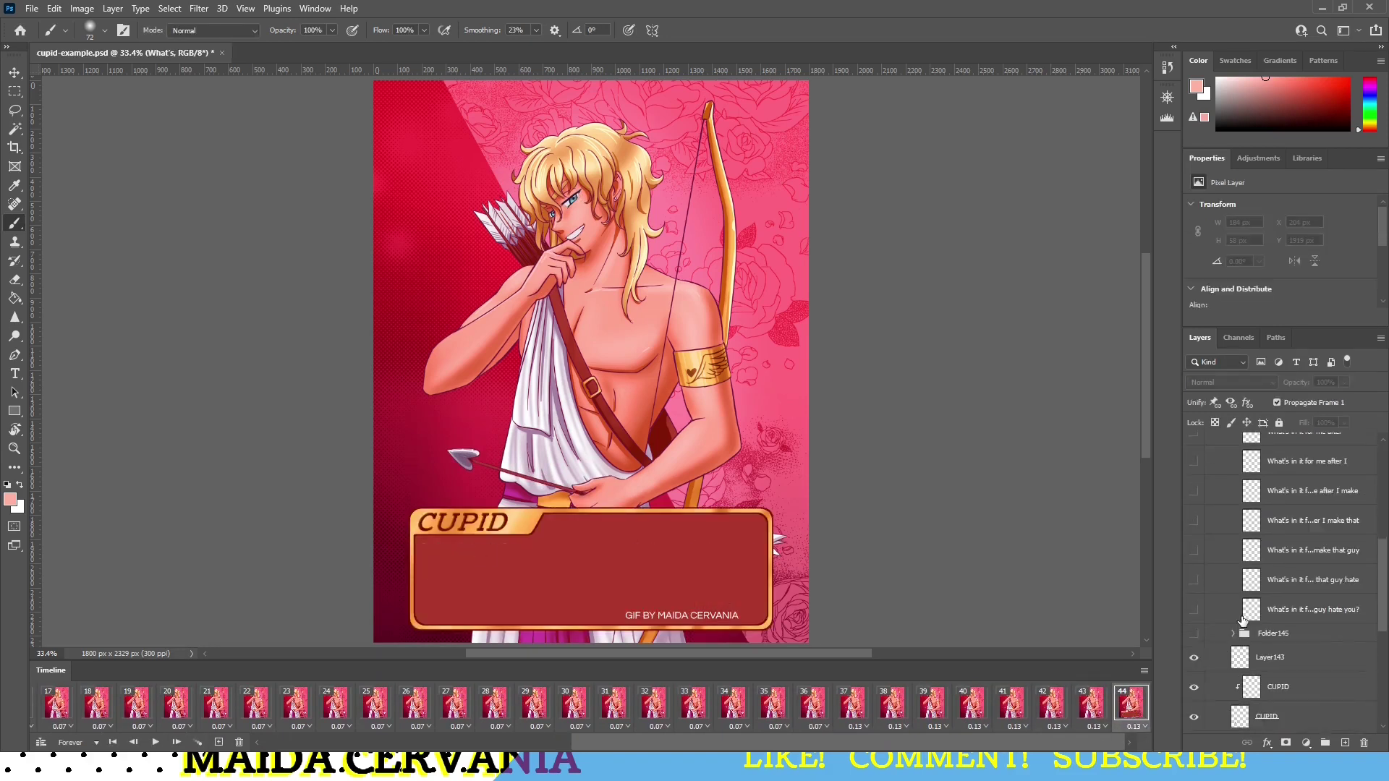
scroll(1192, 588, "up", 3)
Step: Find where the dialogue should start and show the text group's empty dialogue box in frames 36 and 37
left_click(729, 708)
left_click(851, 708)
left_click(376, 708)
left_click(575, 708)
left_click(614, 707)
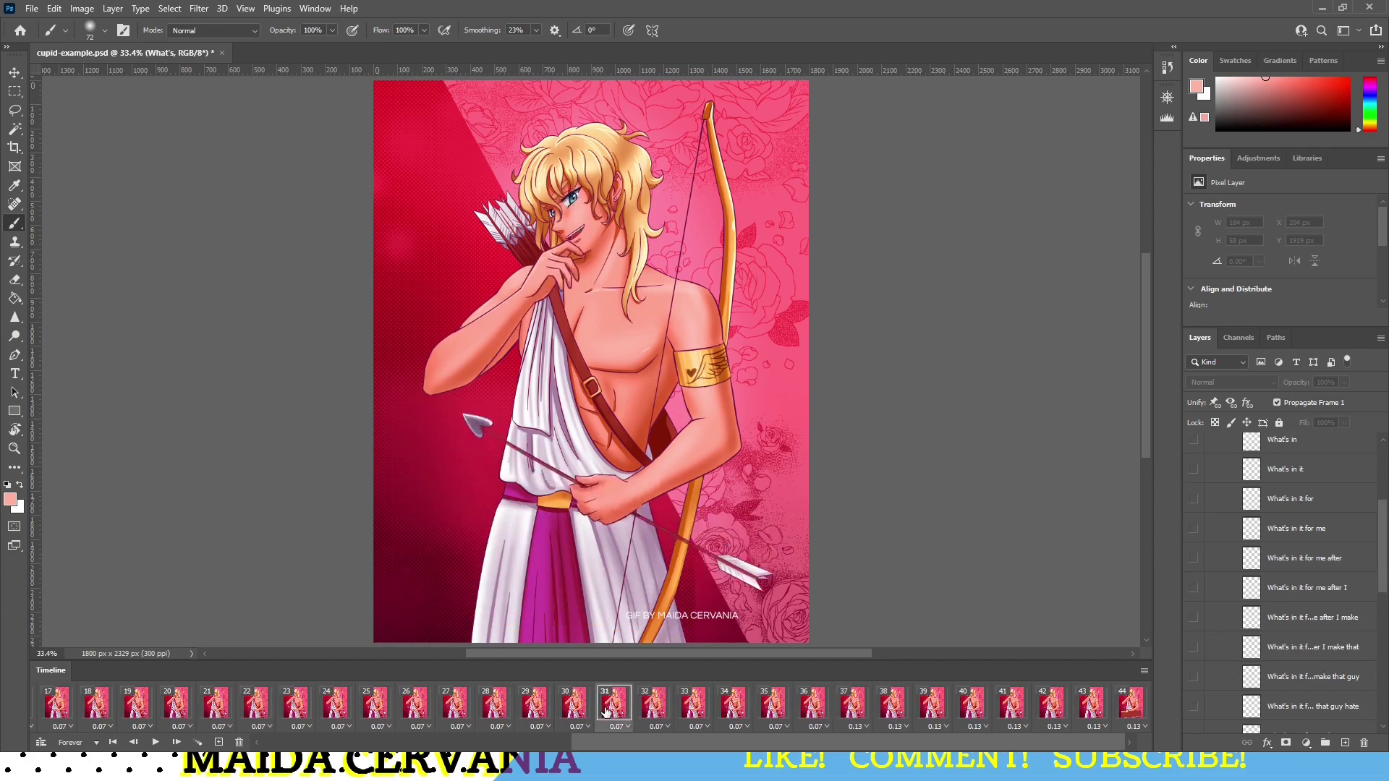
left_click(694, 707)
left_click(804, 707)
scroll(1197, 550, "up", 5)
left_click(1195, 492)
left_click(851, 707)
left_click(1195, 492)
left_click(813, 708)
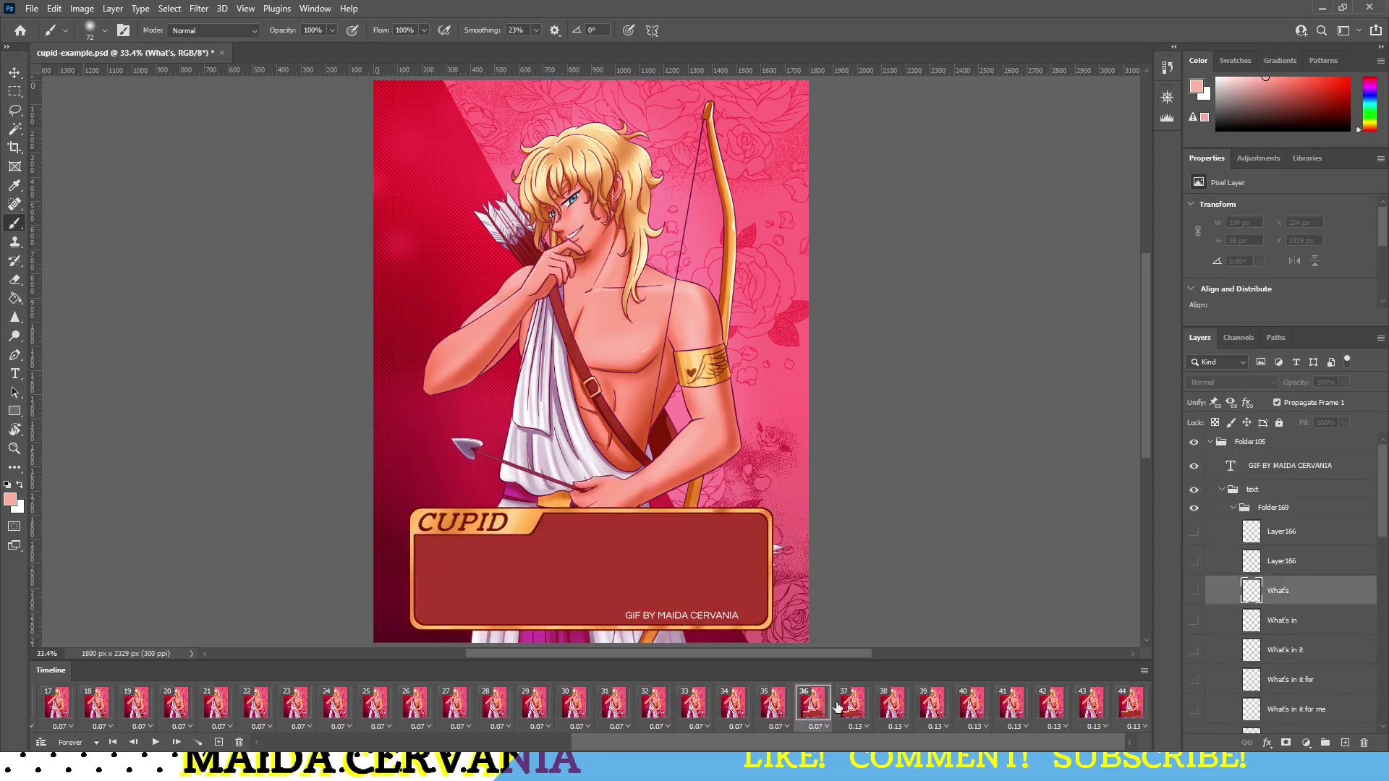
Step: Reveal the dialogue word by word, from "What's in" in frame 37 to "What's in it for" in frame 39
left_click(847, 708)
scroll(1196, 556, "down", 1)
left_click(1194, 584)
left_click(892, 706)
left_click(1195, 454)
left_click(932, 705)
left_click(1195, 471)
left_click(971, 706)
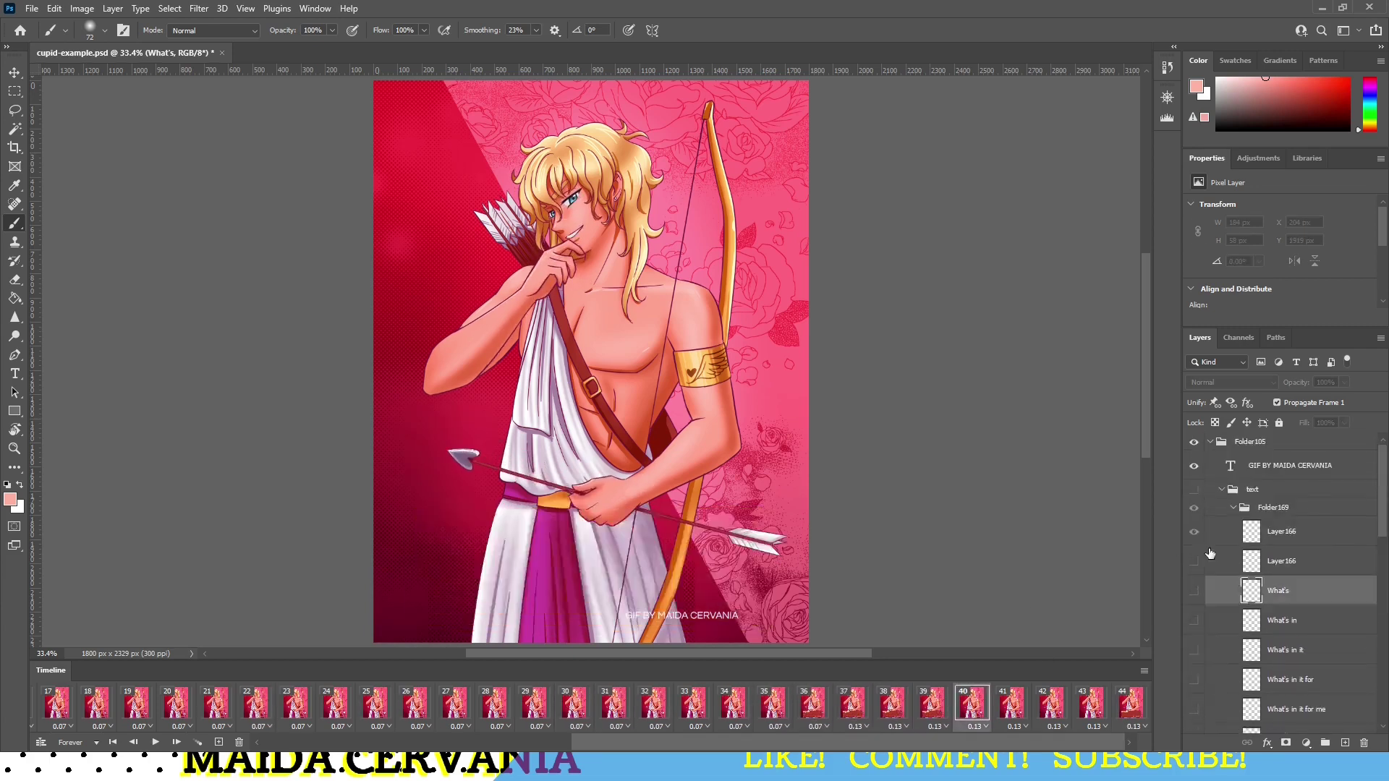
Step: Show the text group with the next dialogue phrase in frame 40, check the earlier text frames, and select frames 37 to 44
left_click(1194, 490)
scroll(1197, 560, "down", 5)
left_click(1194, 474)
left_click(935, 709)
left_click(817, 708)
left_click(886, 706)
left_click(856, 703)
left_click(1125, 712, "shift")
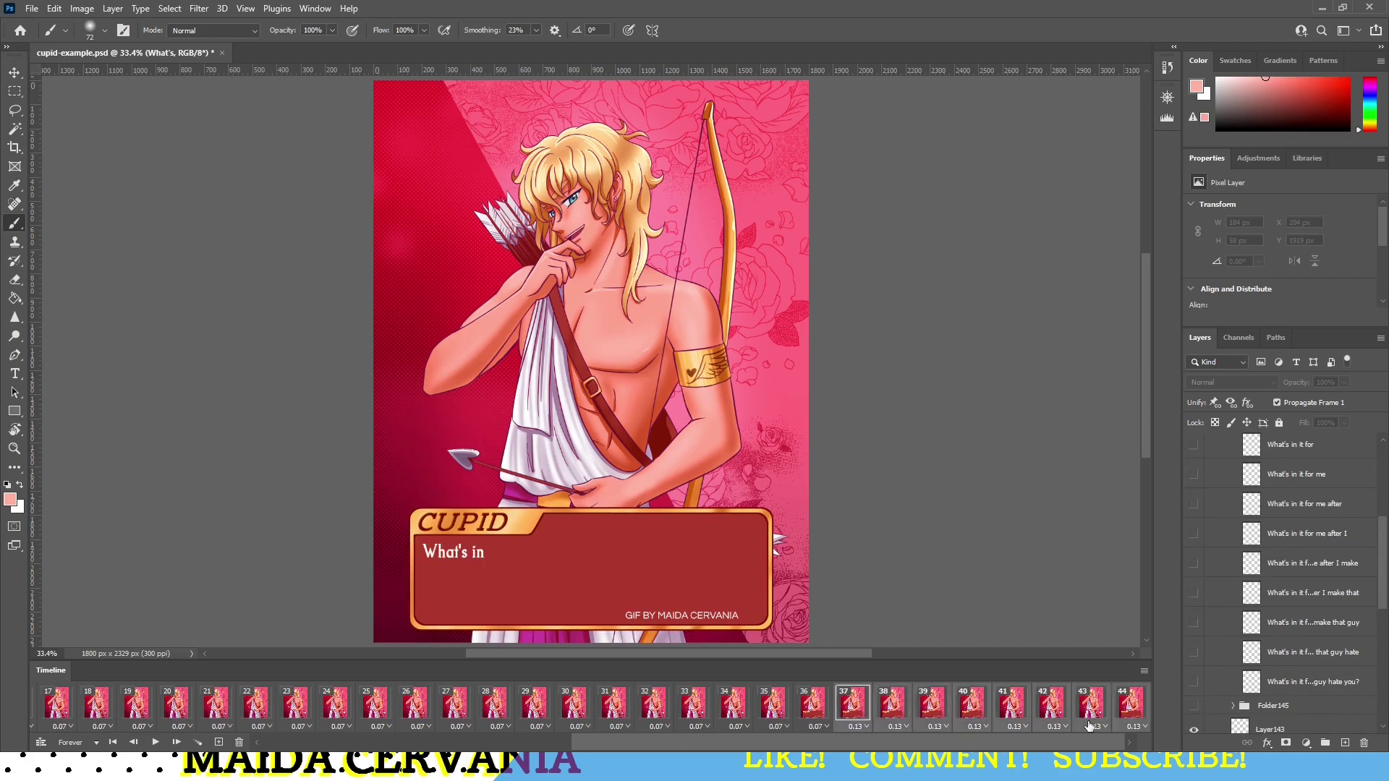
Step: Show the text group in frame 41 with the next dialogue phrase, and compare it with frame 39
left_click(655, 710)
left_click(1091, 707)
left_click(1012, 708)
scroll(1196, 550, "up", 4)
left_click(1194, 477)
left_click(1195, 587)
scroll(1197, 579, "down", 2)
left_click(931, 708)
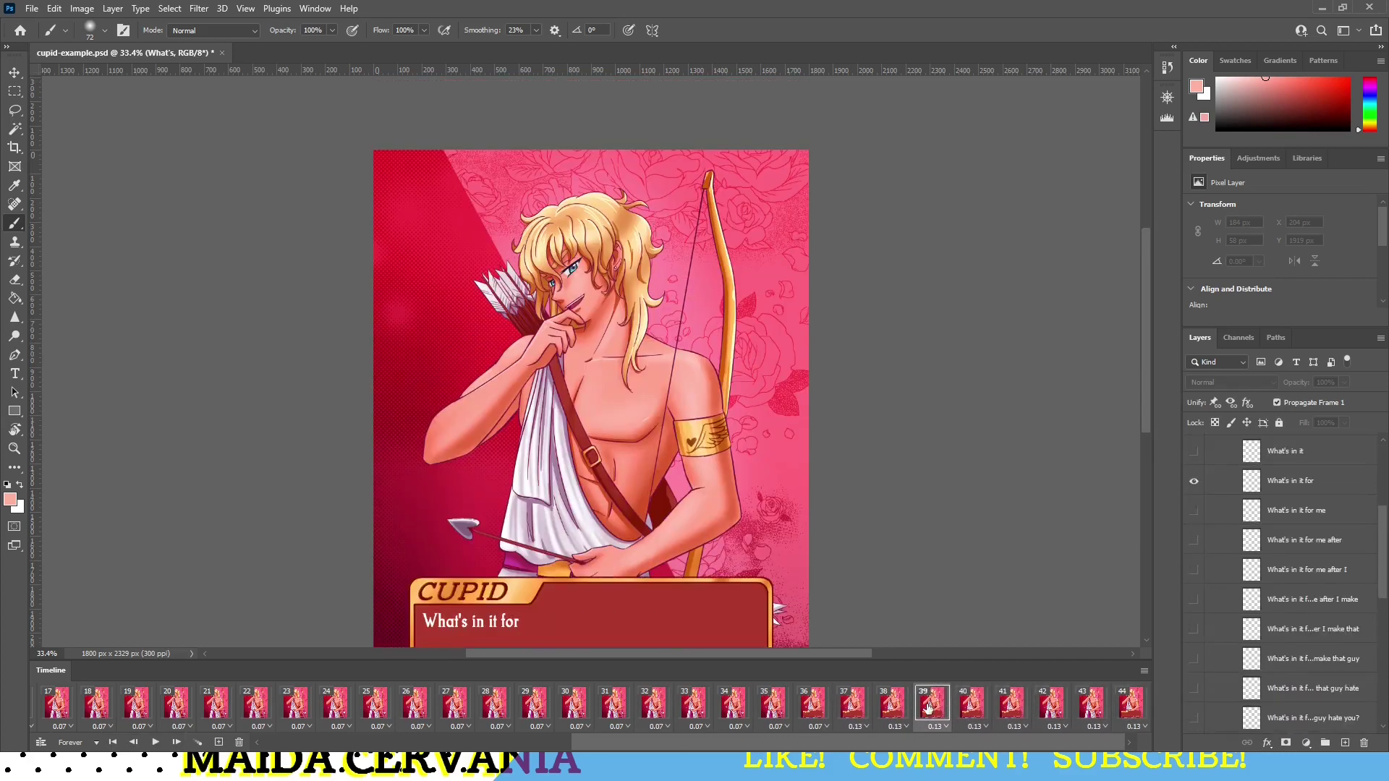
Step: Show the text group in frames 42 and 43, hiding Layer166 and revealing each frame's next dialogue phrase
left_click(1010, 708)
left_click(1051, 702)
left_click(1194, 684)
left_click(1194, 490)
scroll(590, 361, "down", 4)
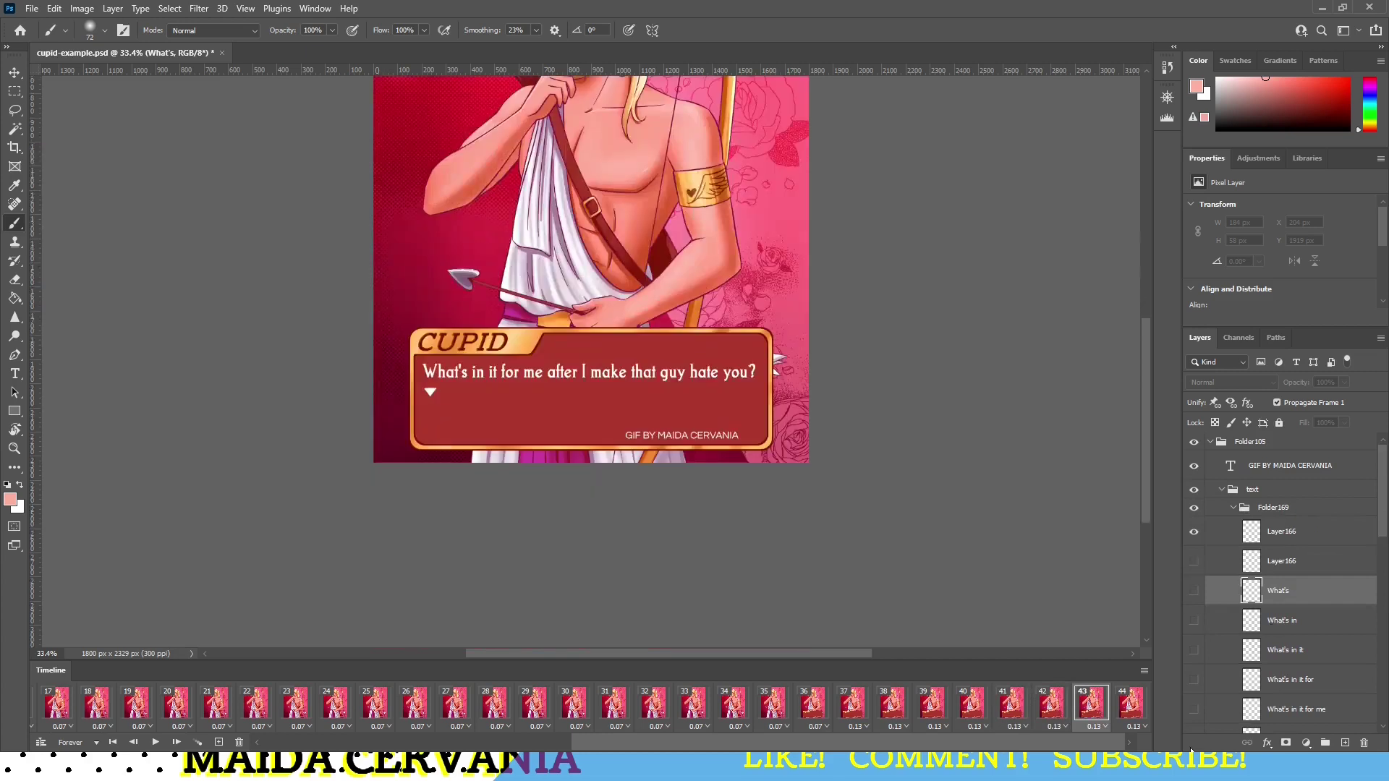
scroll(1230, 661, "down", 4)
left_click(1194, 653)
left_click(1194, 620)
scroll(1197, 507, "up", 3)
scroll(1197, 465, "down", 3)
Step: Add frame 45 and show "What's in it for me after I make that guy" in frame 44
left_click(1044, 711)
left_click(1131, 703)
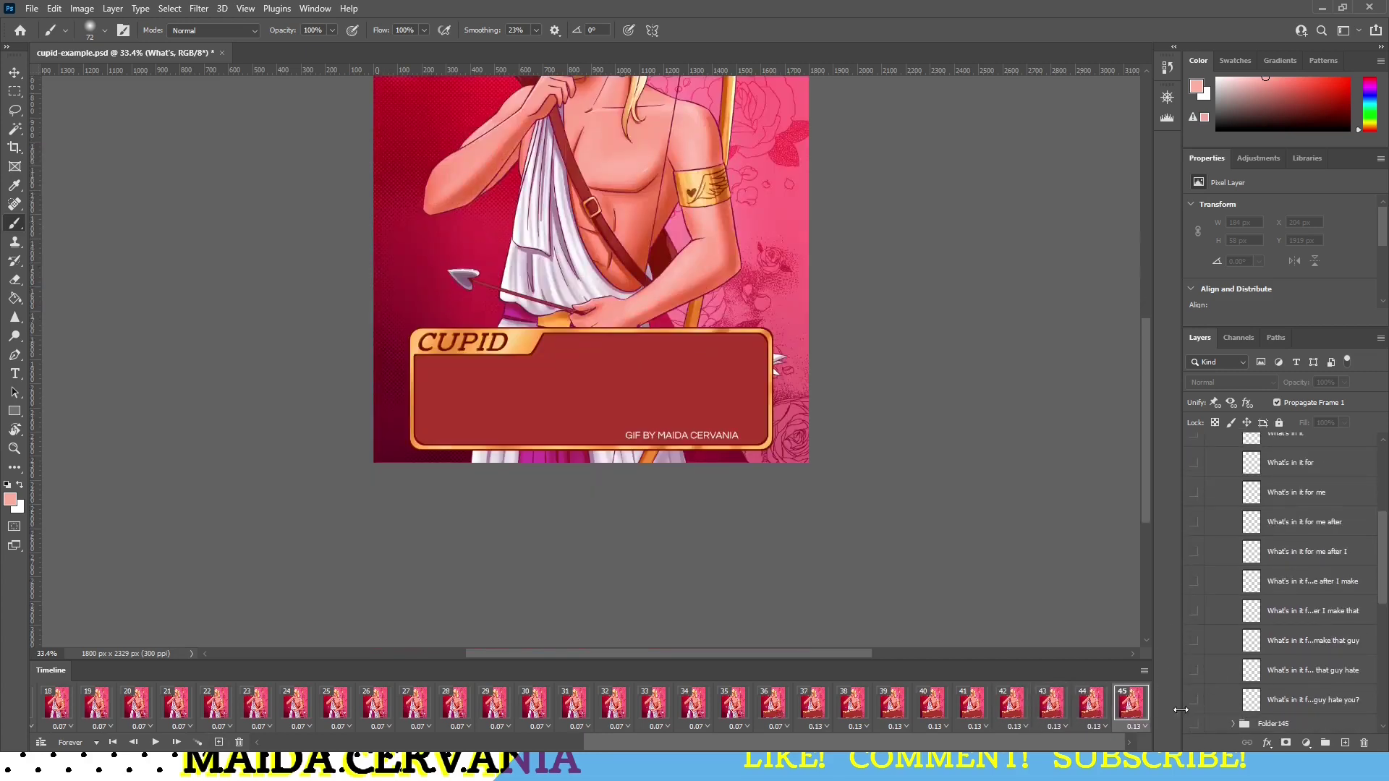
scroll(1086, 618, "up", 3)
left_click(1012, 703)
left_click(973, 703)
left_click(1052, 702)
left_click(1091, 703)
scroll(1233, 568, "up", 4)
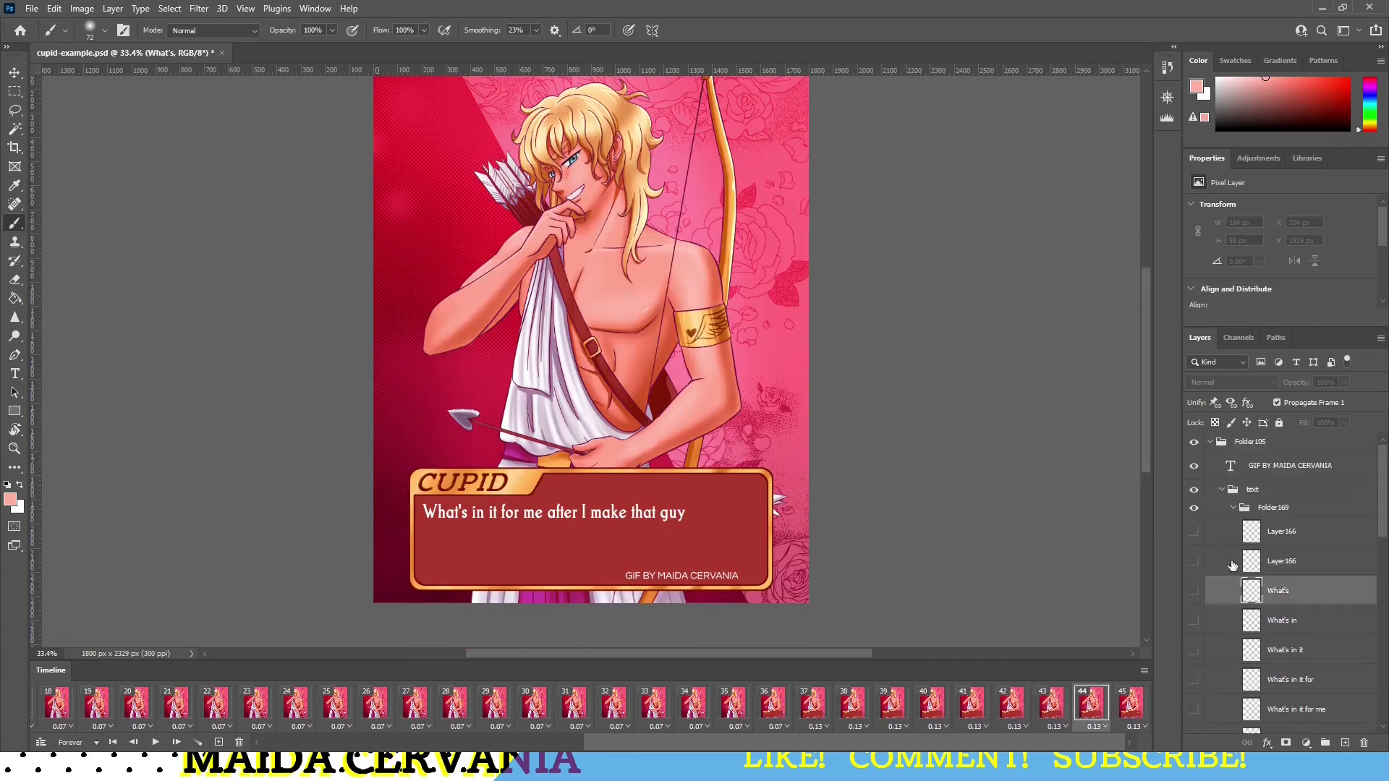
Step: Add frames 46 and 47, showing the complete dialogue line with the Layer166 arrow in frame 46
left_click(1222, 489)
left_click(1053, 703)
left_click(1131, 703)
left_click(218, 741)
left_click(1222, 489)
left_click(1194, 531)
left_click(218, 742)
left_click(1091, 702)
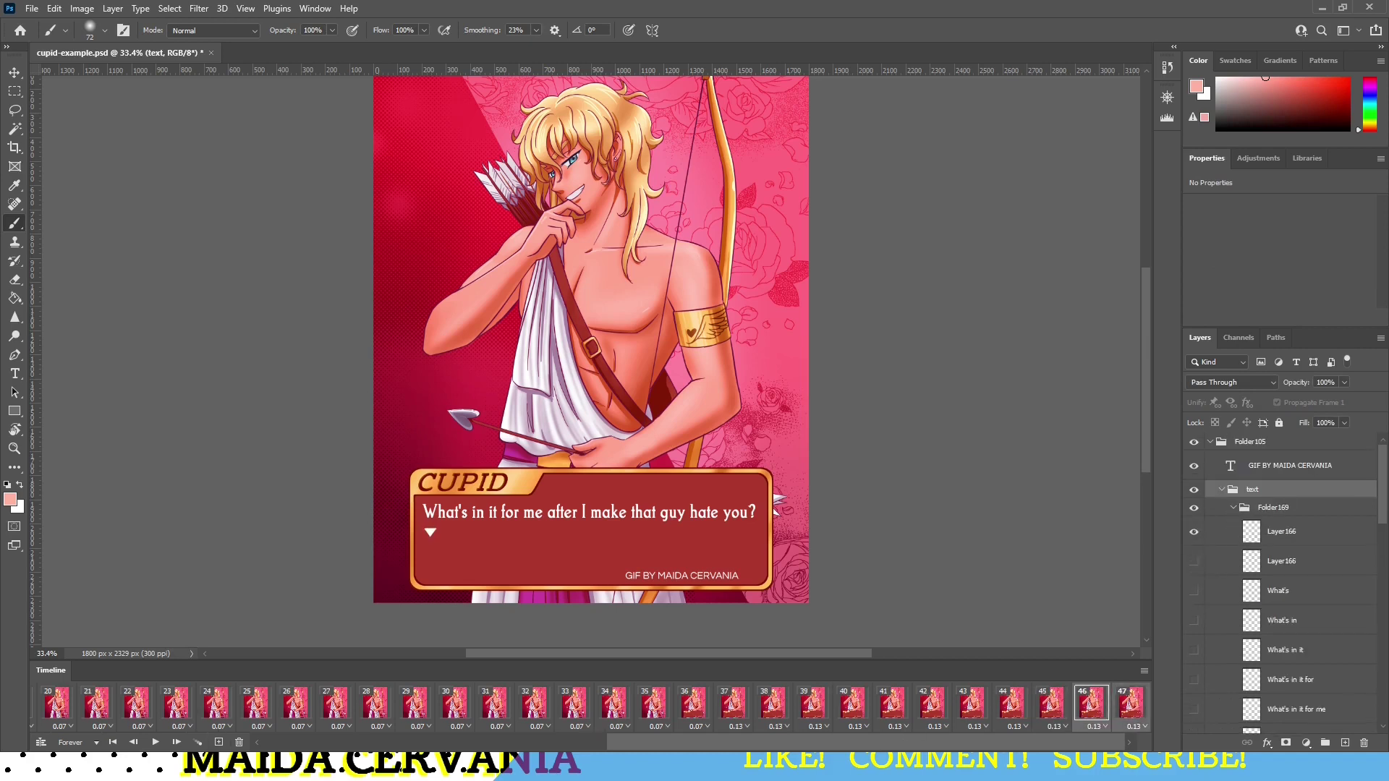
Step: Repeat the last two dialogue frames until the timeline reaches frame 51, and play the animation
left_click(973, 703)
left_click(1052, 703)
left_click(155, 741)
Step: Check the dialogue text from frame 36 through frame 51
left_click(536, 711)
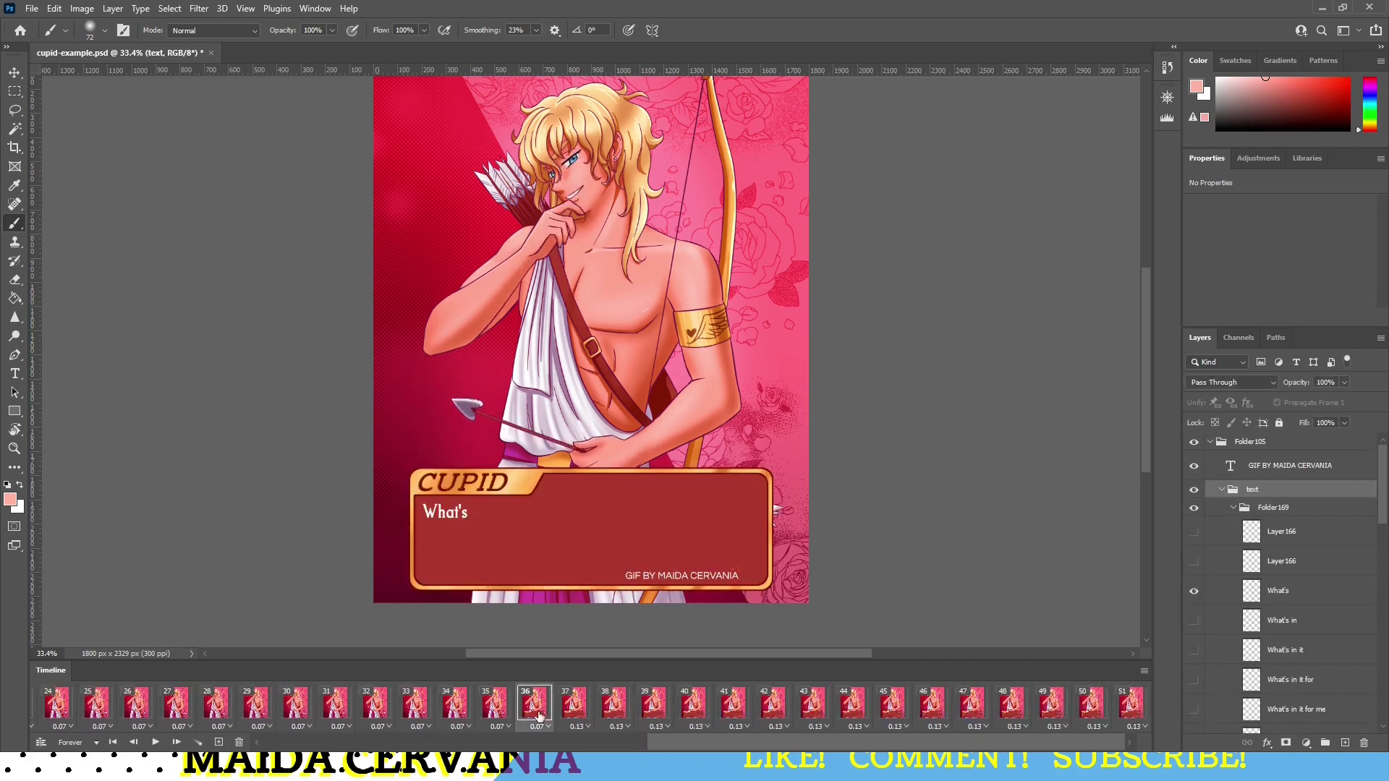
left_click(606, 712)
left_click(1052, 711)
left_click(1126, 711)
left_click(936, 695)
left_click(1012, 711)
left_click(927, 710)
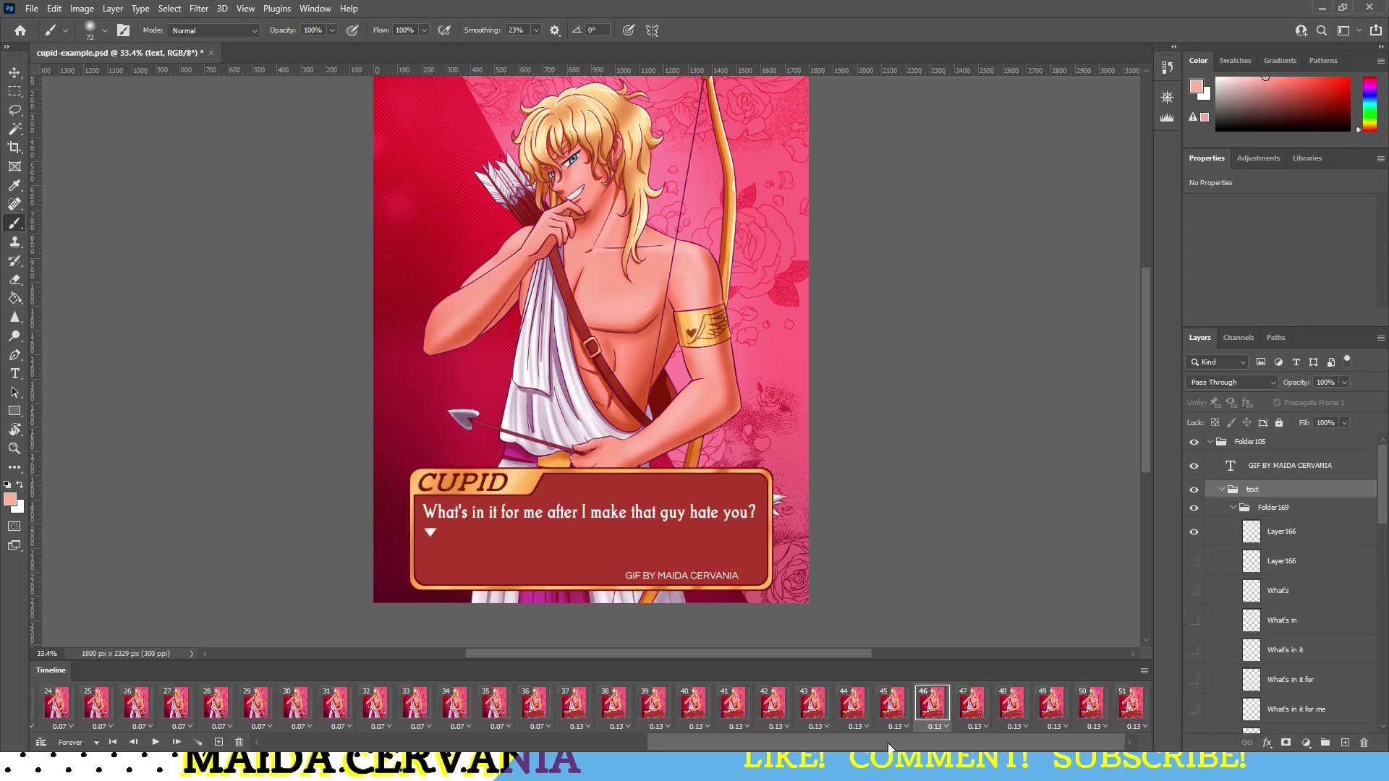
Step: Play the animation, select frames 37 to 51, and set their delay to 0.15 seconds
left_click(155, 741)
left_click(573, 707)
left_click(1129, 708, "shift")
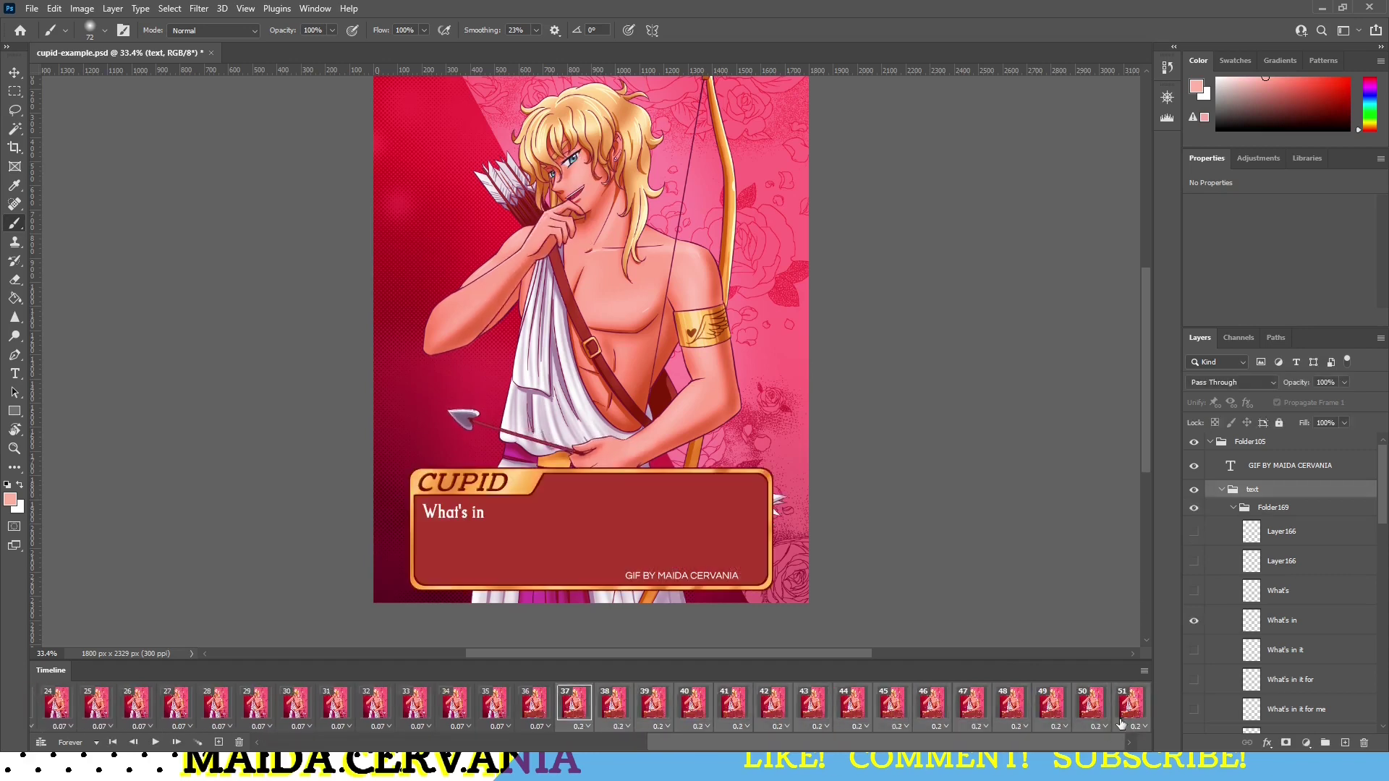
left_click(1133, 727)
type("0.15")
key("Return")
Step: Play the animation, select frames 50 and 51, and duplicate them twice to extend the timeline to frame 55
left_click(155, 741)
left_click(1130, 713)
left_click(932, 709)
left_click(1091, 709)
left_click(1131, 709, "shift")
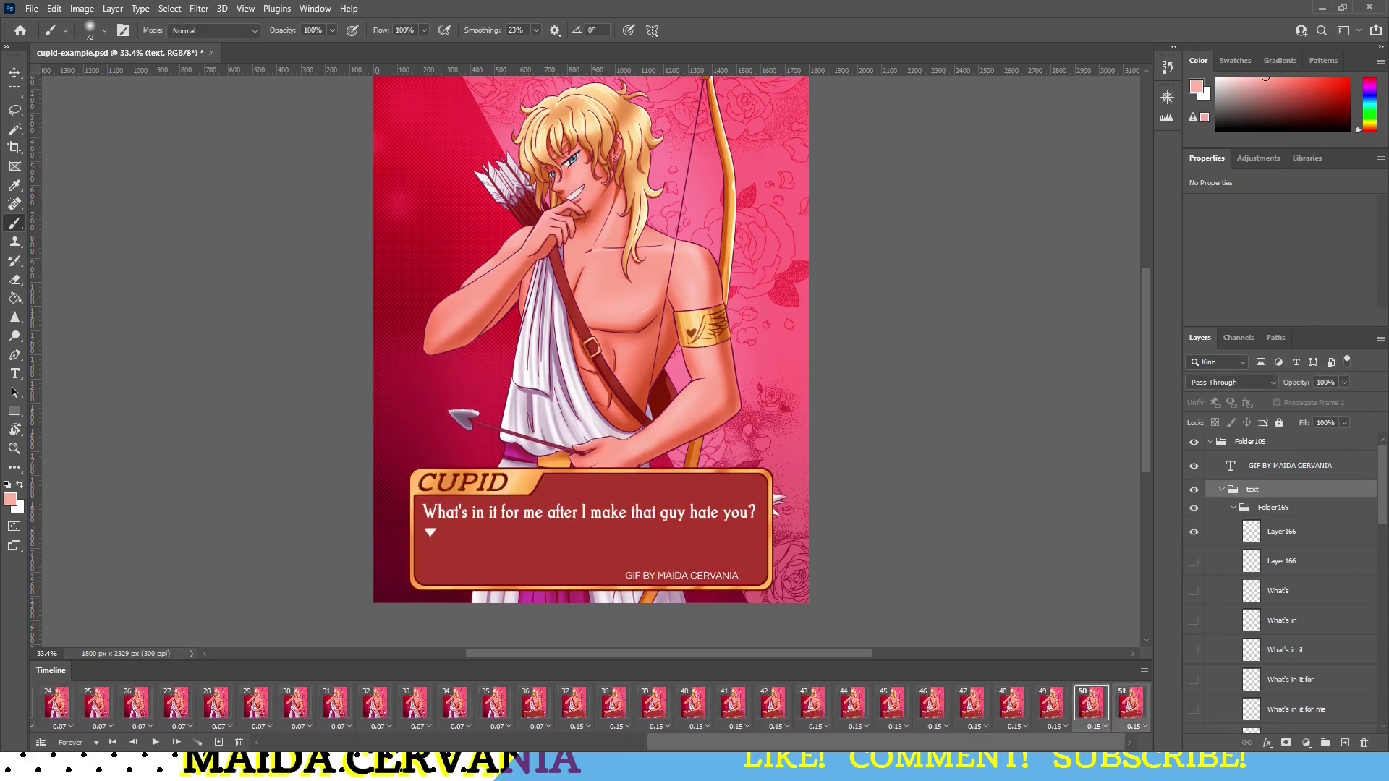
left_click(219, 741)
left_click(218, 742)
Step: Examine the eyes layers in frames 50 and 51 and preview the animation playback
left_click(154, 742)
left_click(932, 709)
left_click(1222, 489)
left_click(1221, 562)
left_click(1222, 580)
scroll(1205, 637, "down", 3)
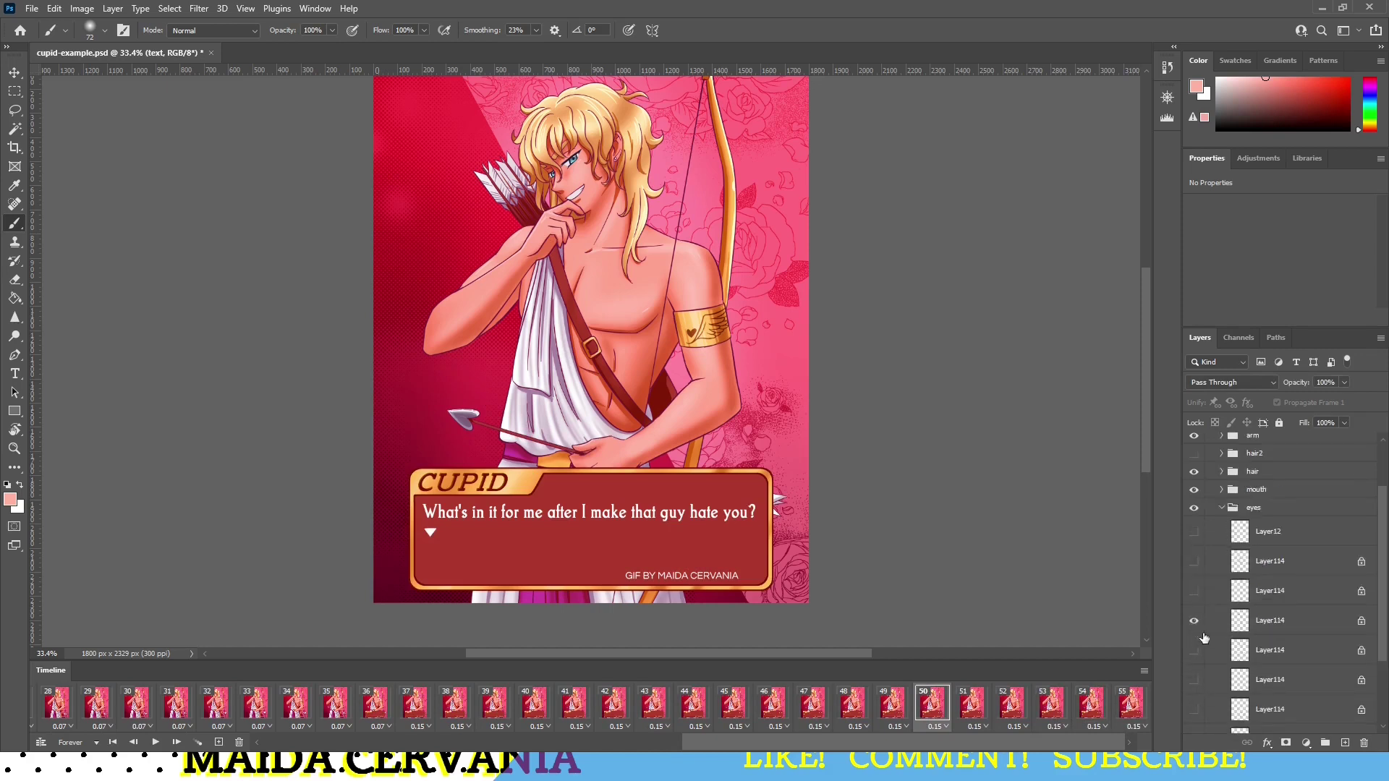
left_click(972, 709)
left_click(155, 742)
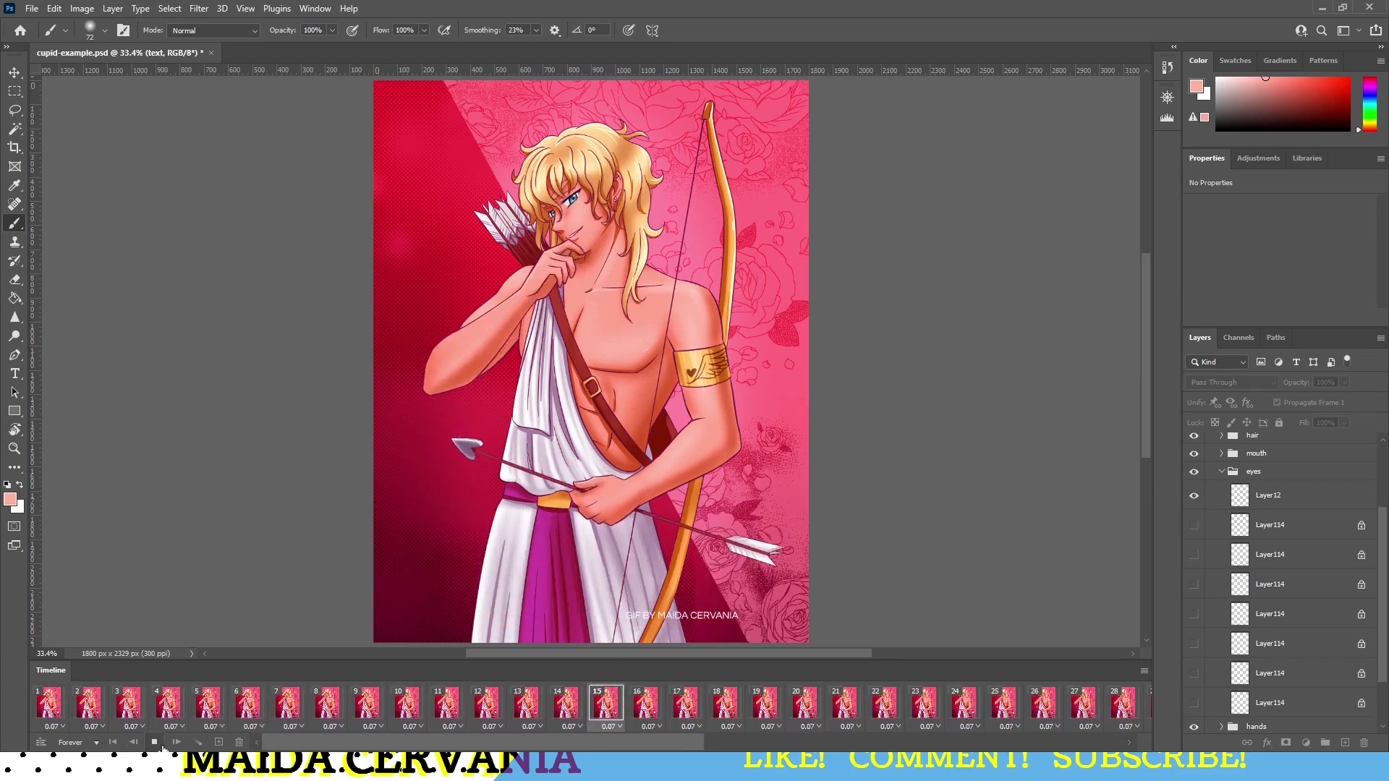
key("space")
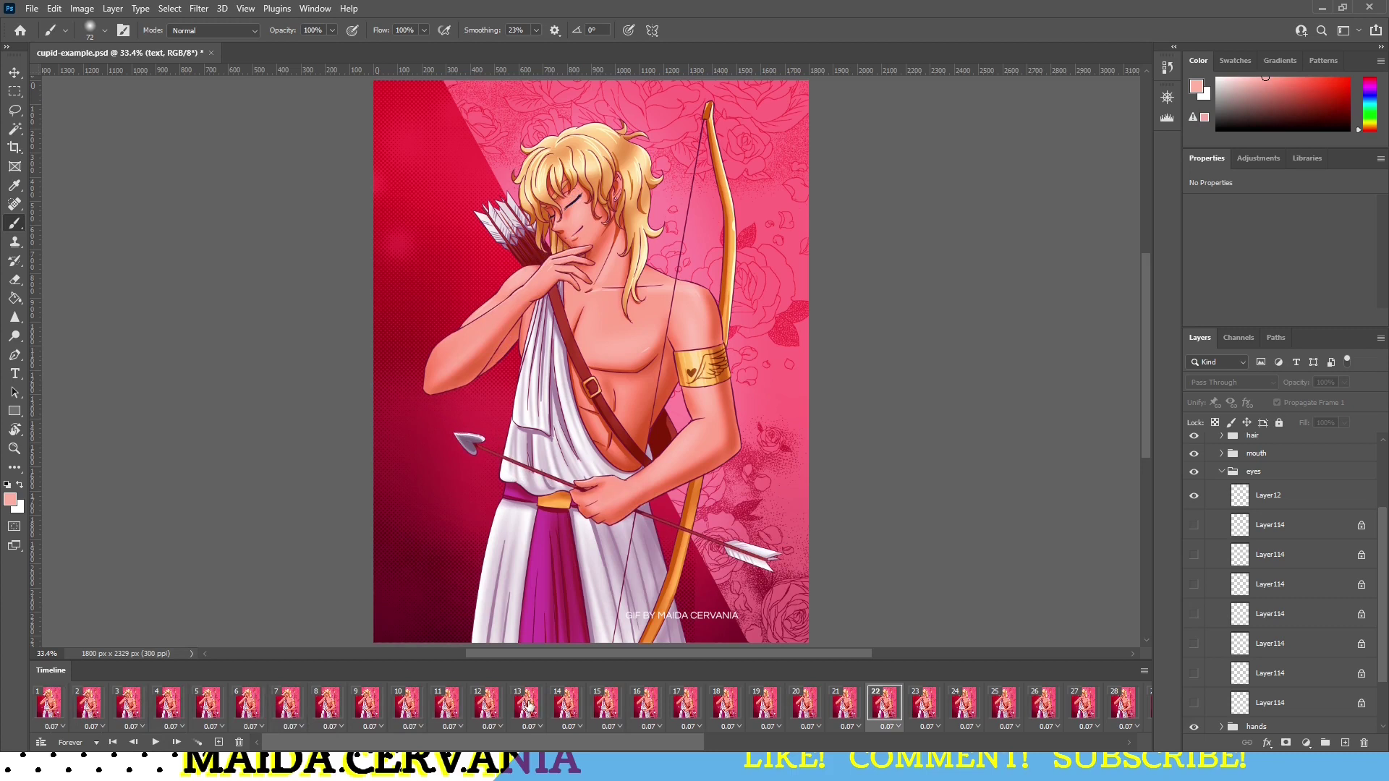
Step: Collapse the eyes folder, toggle the arm folder's visibility off and on, and check the pose in frames 14 to 22
left_click(1222, 471)
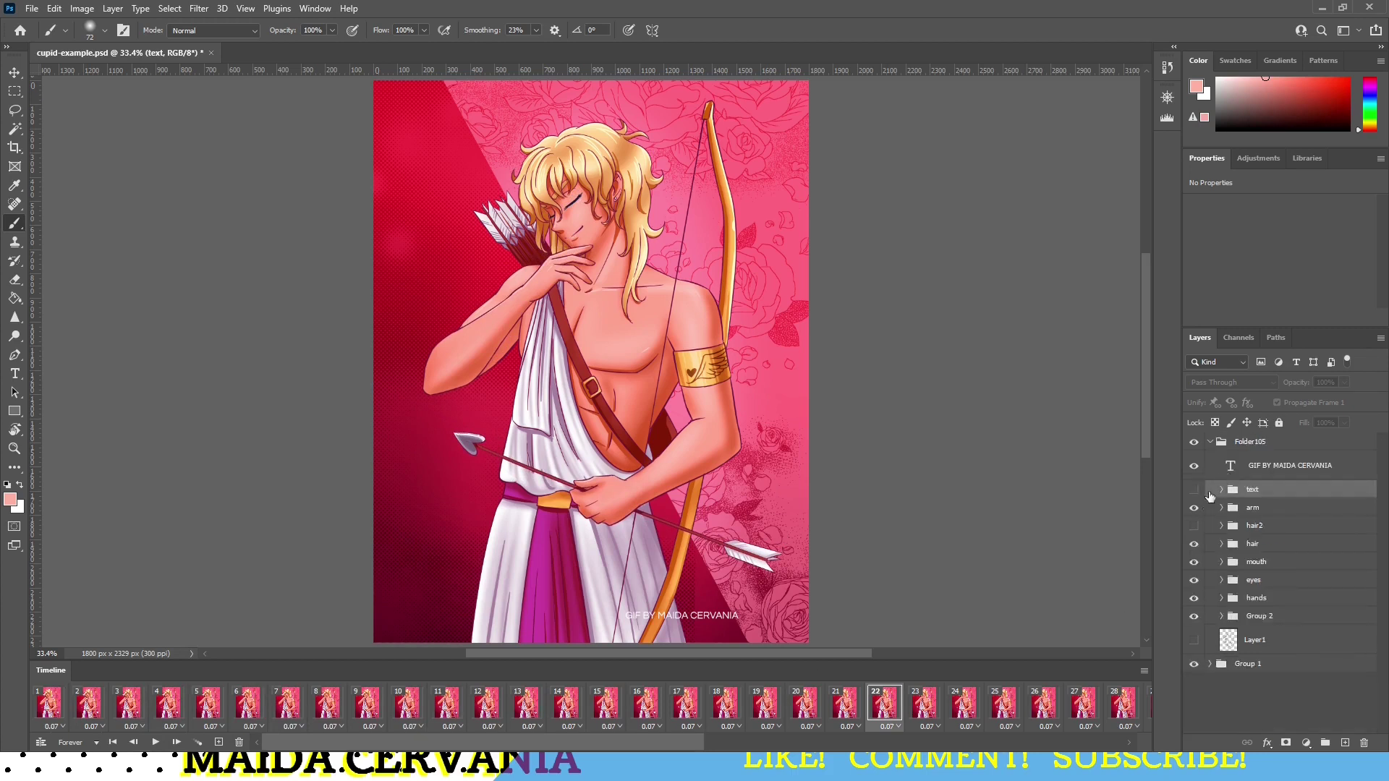
left_click(1195, 509)
left_click(1194, 510)
left_click(557, 712)
left_click(602, 708)
left_click(643, 708)
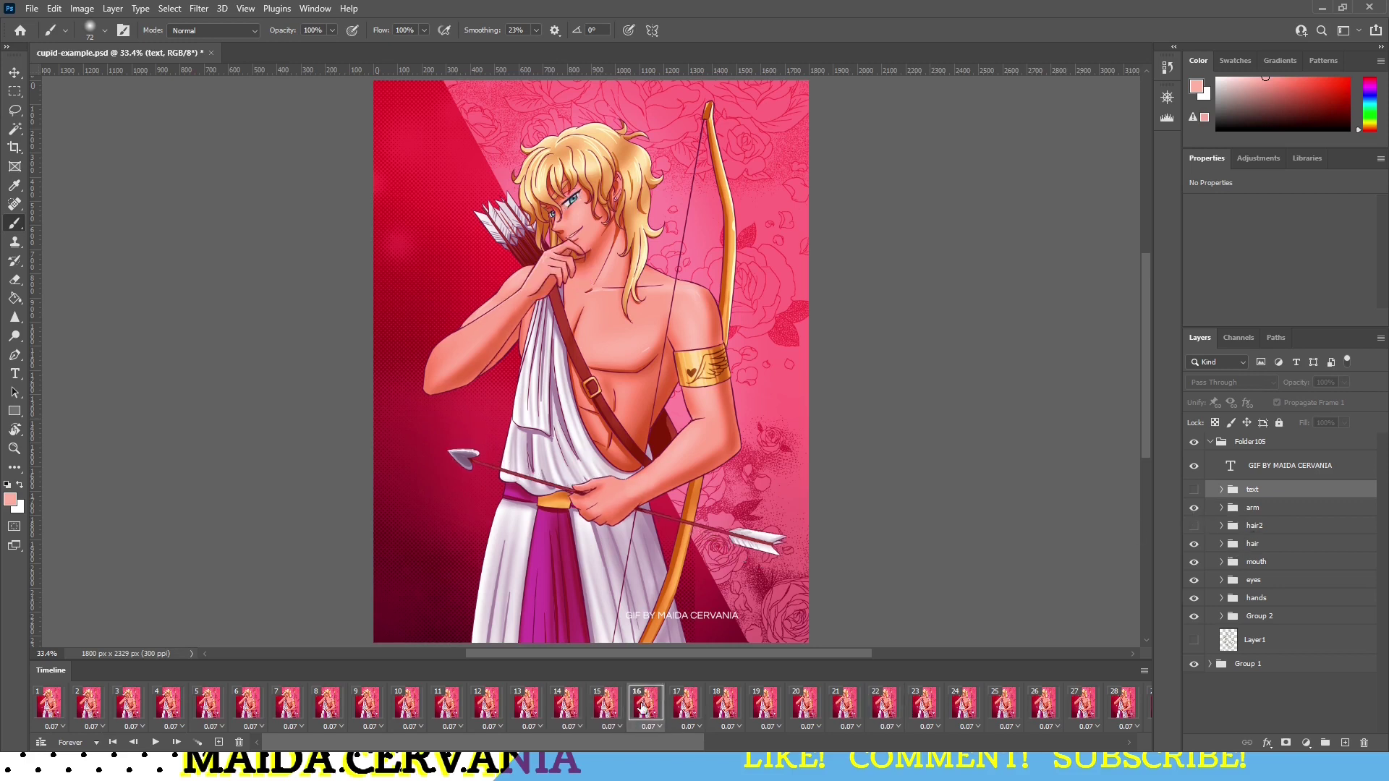
left_click(691, 707)
left_click(727, 707)
left_click(760, 707)
left_click(805, 708)
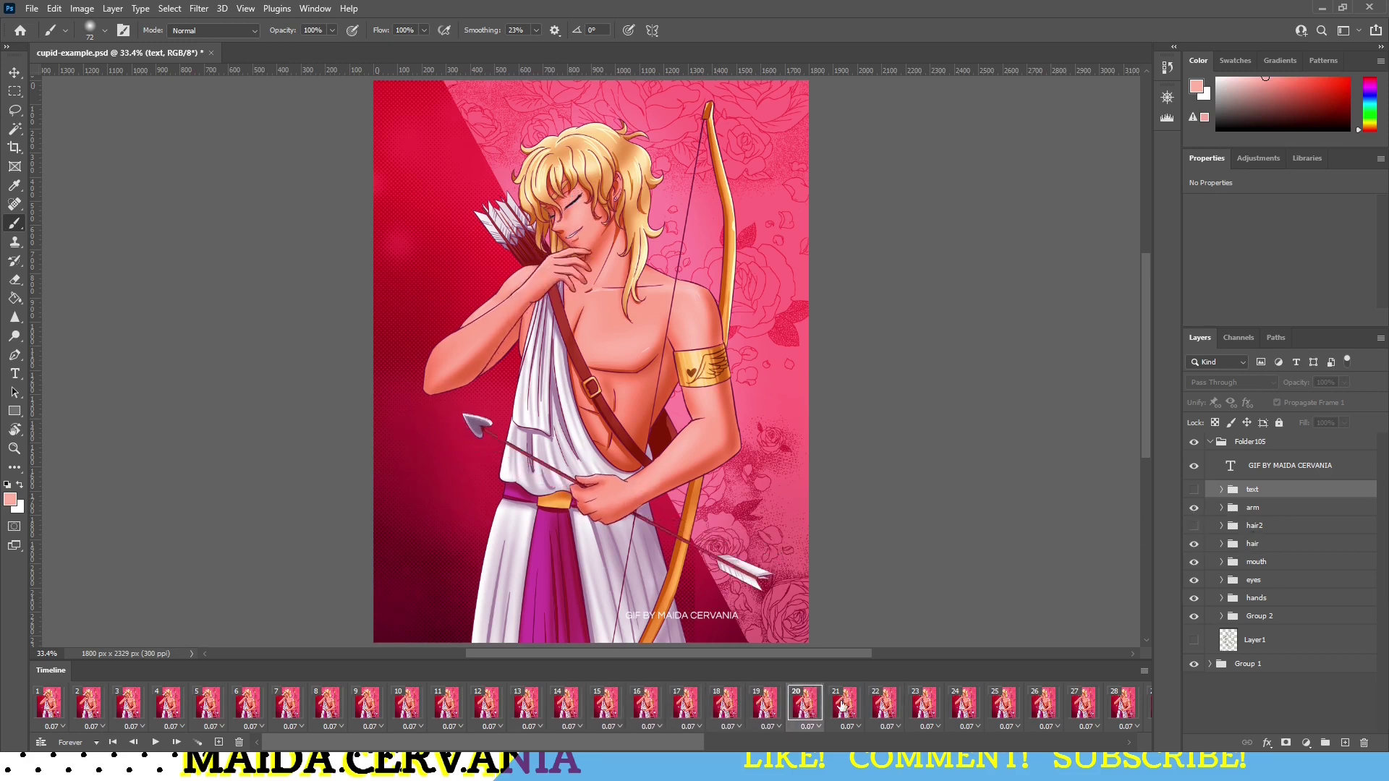
left_click(847, 706)
left_click(882, 706)
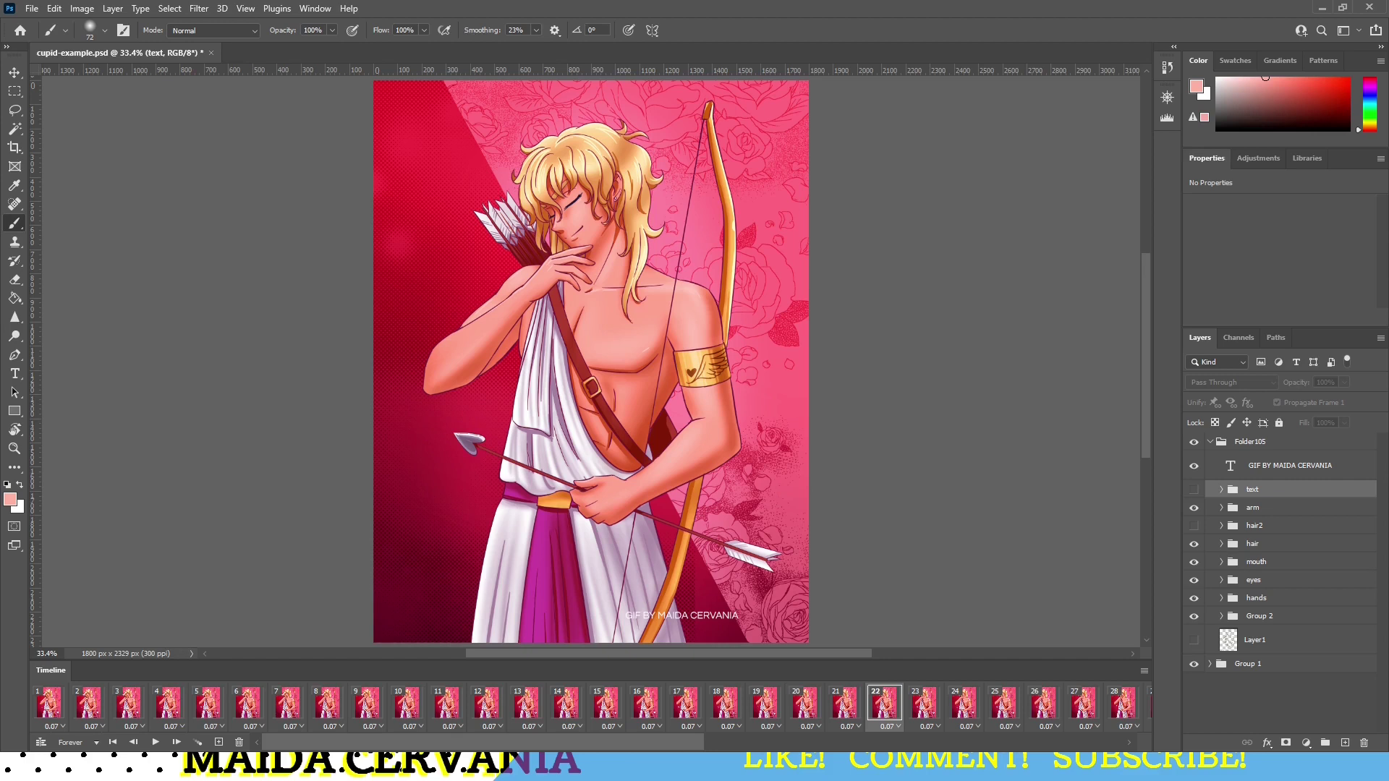
Step: Check the hand and arrow positions in frames 6 to 9, and play the animation
left_click(233, 705)
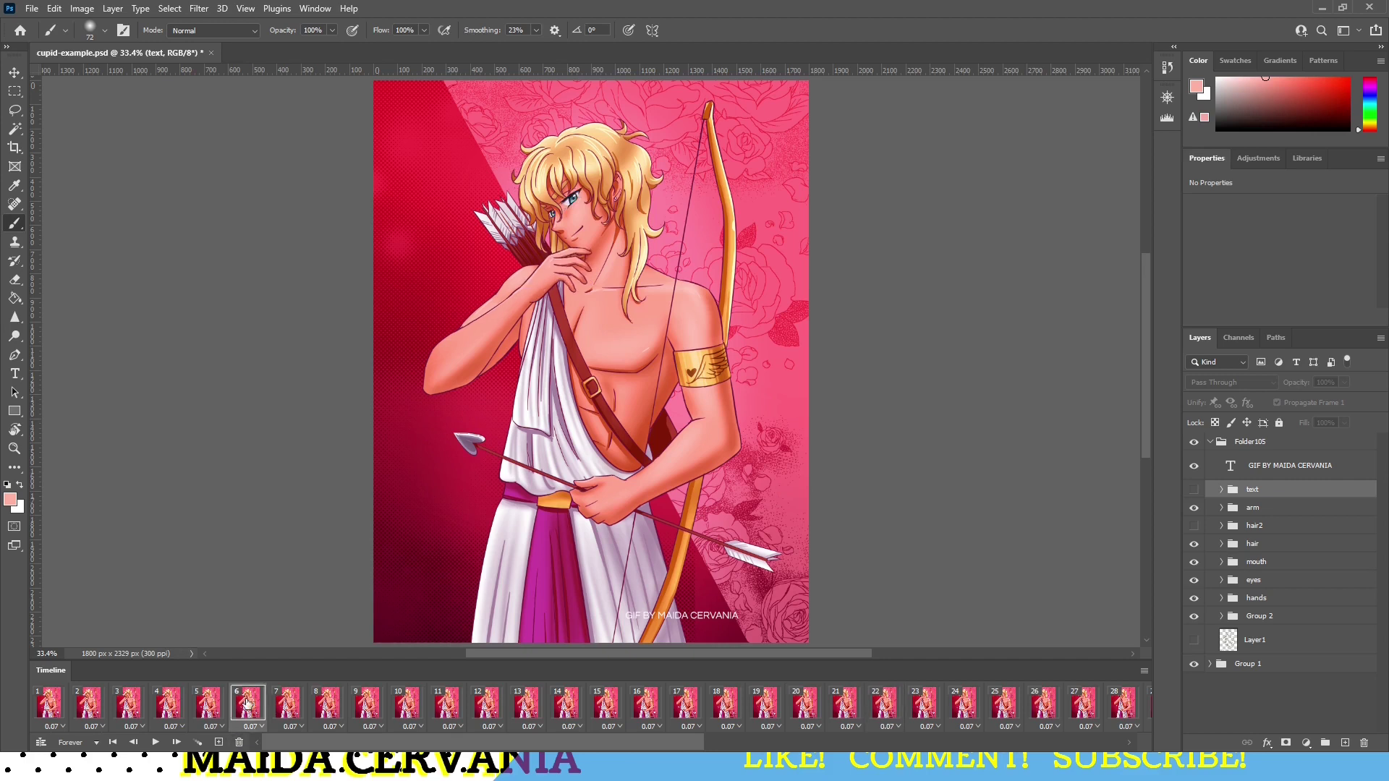
left_click(289, 706)
left_click(338, 708)
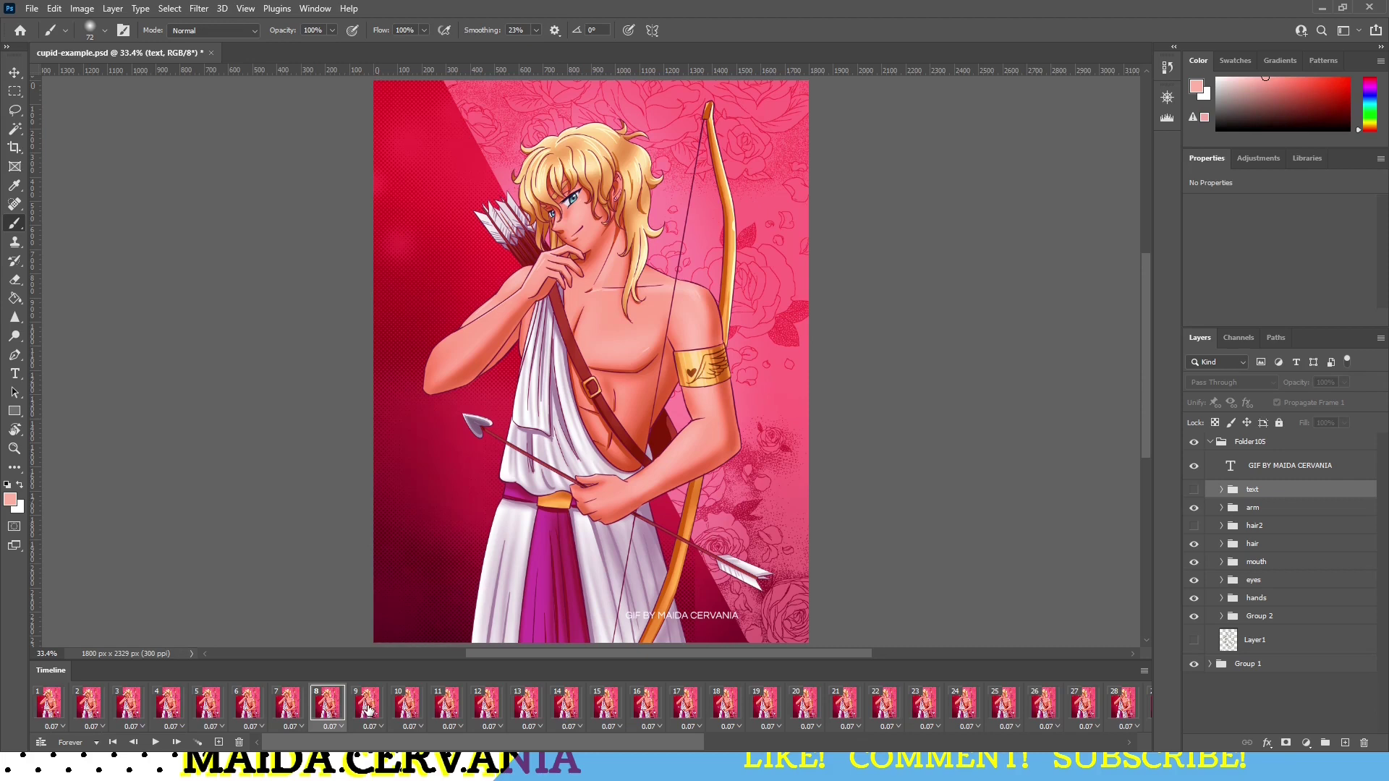
left_click(368, 707)
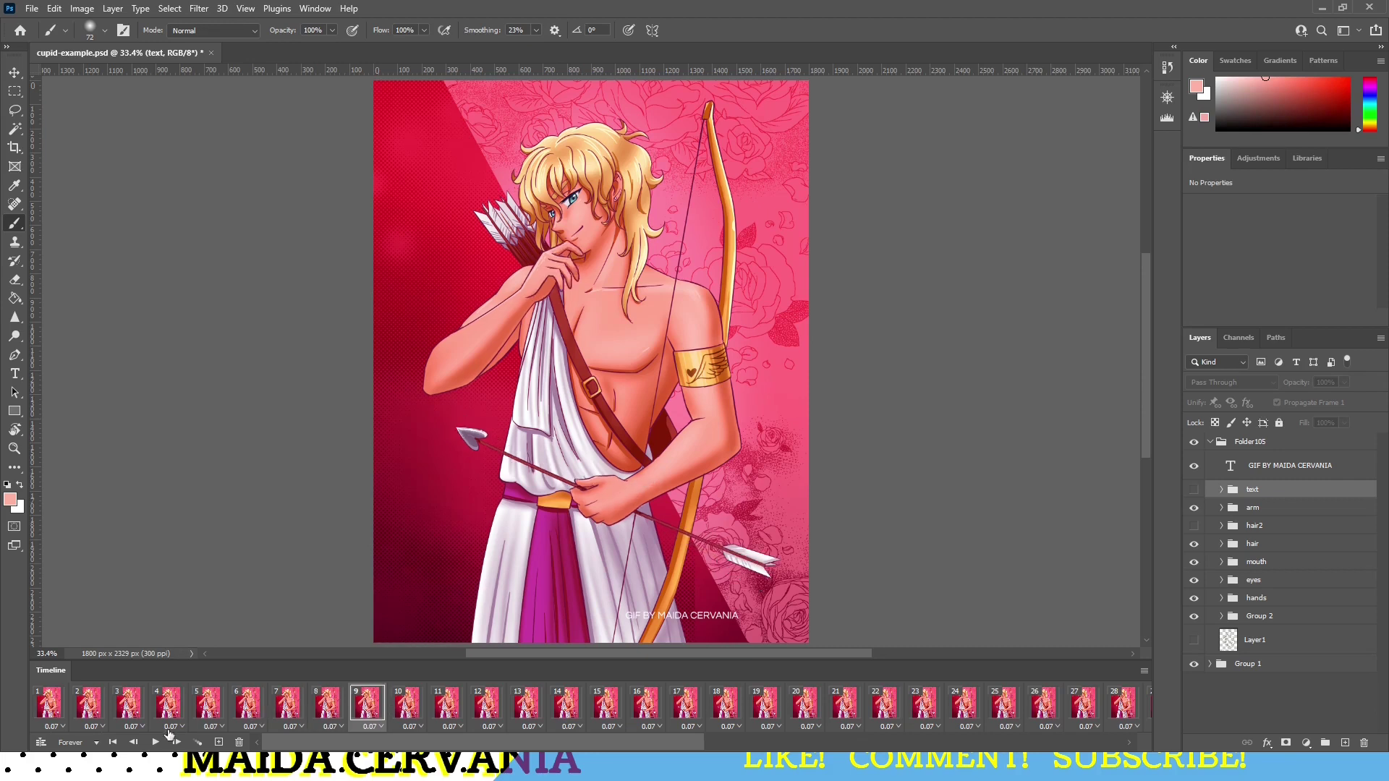
left_click(157, 743)
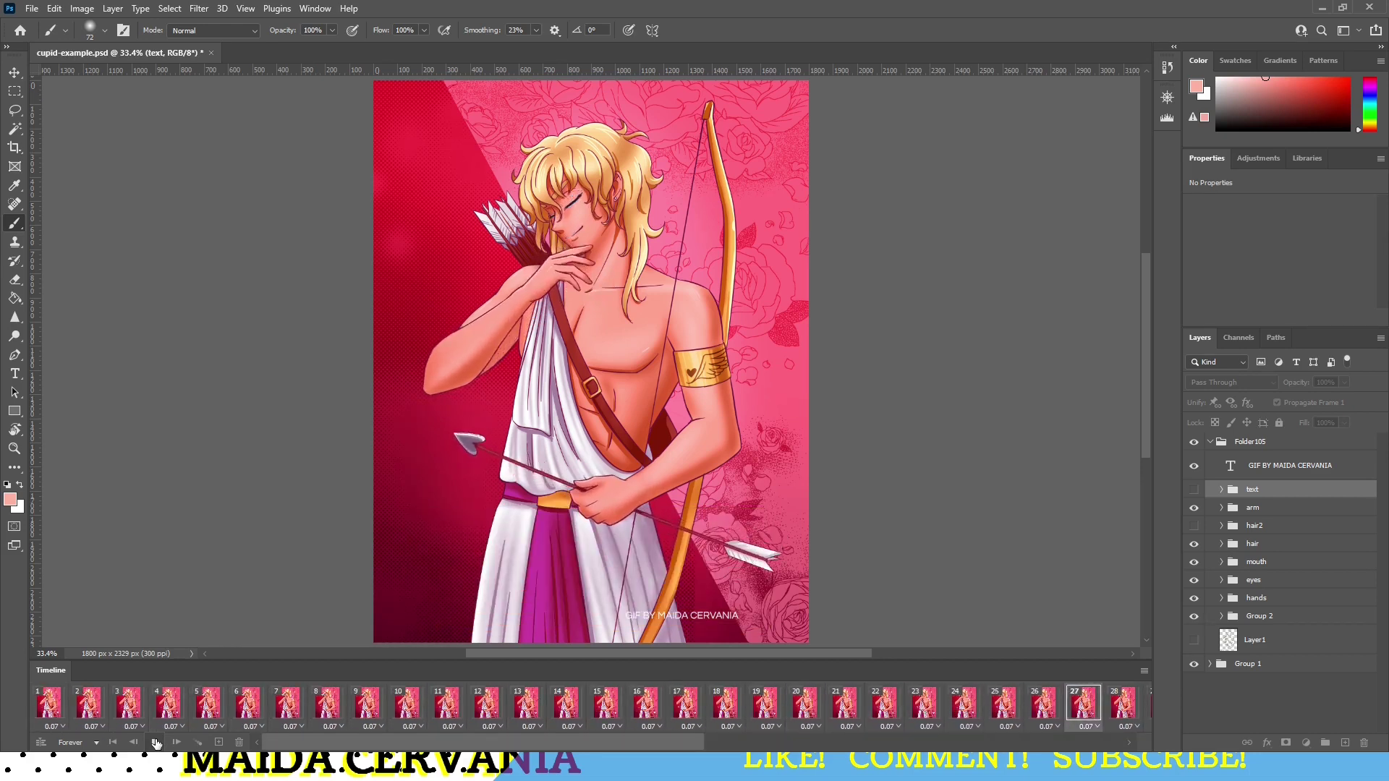
left_click(156, 743)
Step: Check the face, hand and arrow movement frame by frame from frame 9 to frame 17
left_click(384, 720)
left_click(400, 718)
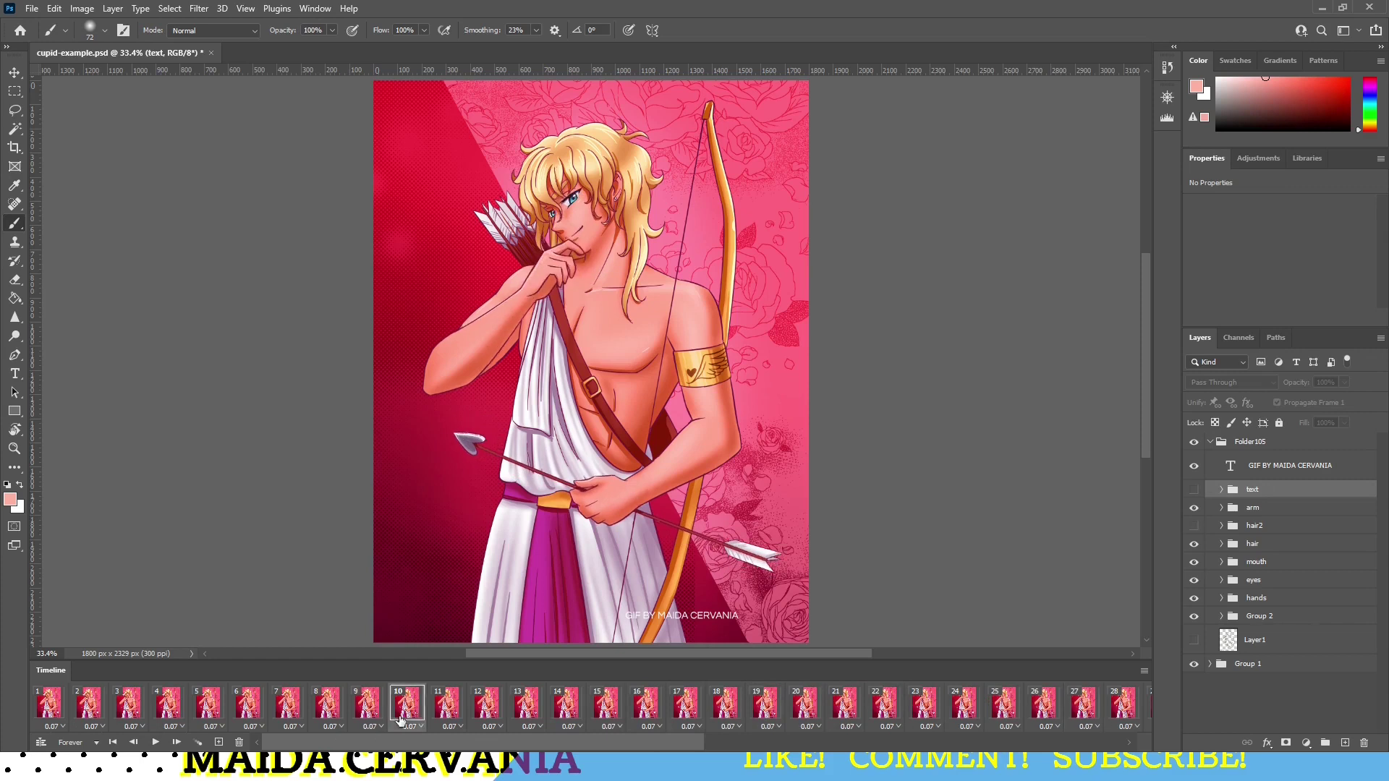
left_click(439, 719)
left_click(487, 715)
left_click(526, 712)
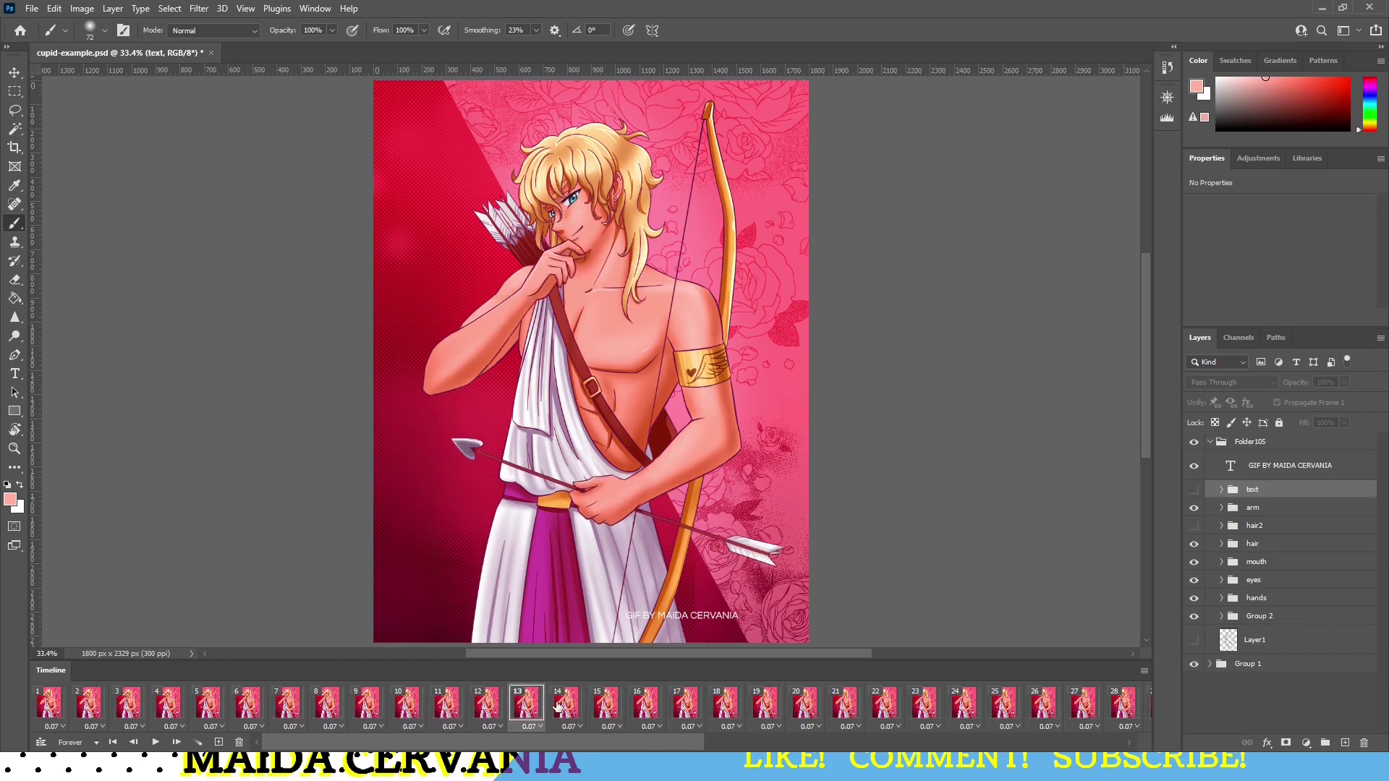
left_click(561, 710)
left_click(607, 711)
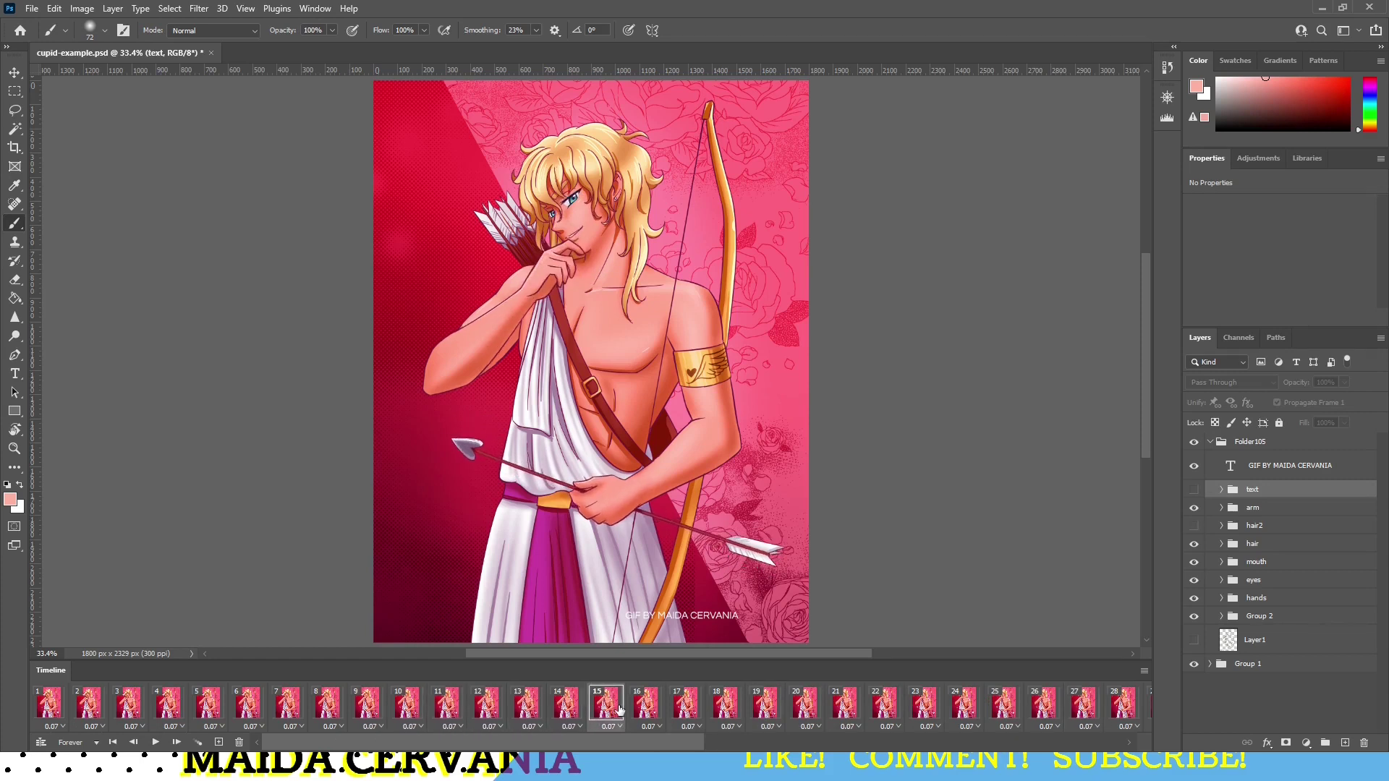
left_click(634, 710)
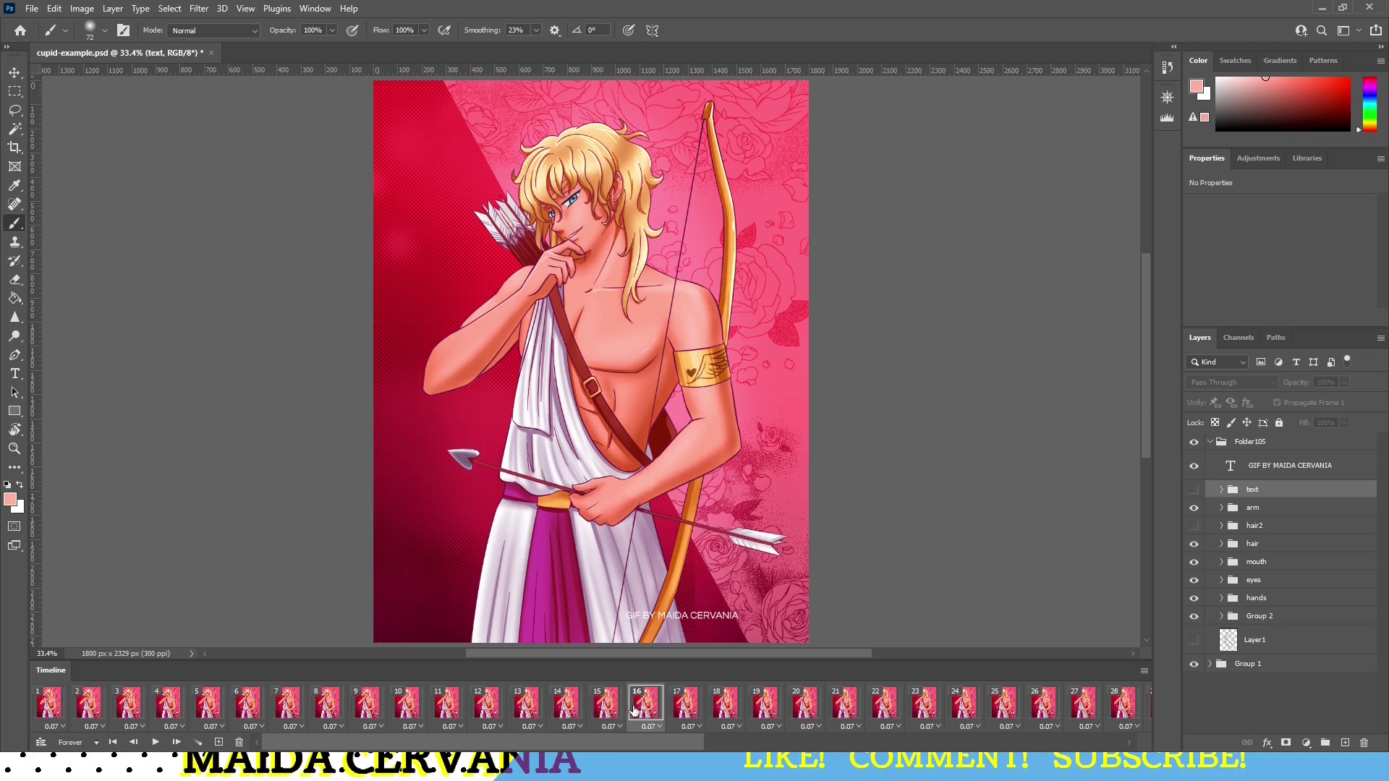
left_click(679, 709)
scroll(670, 717, "right", 3)
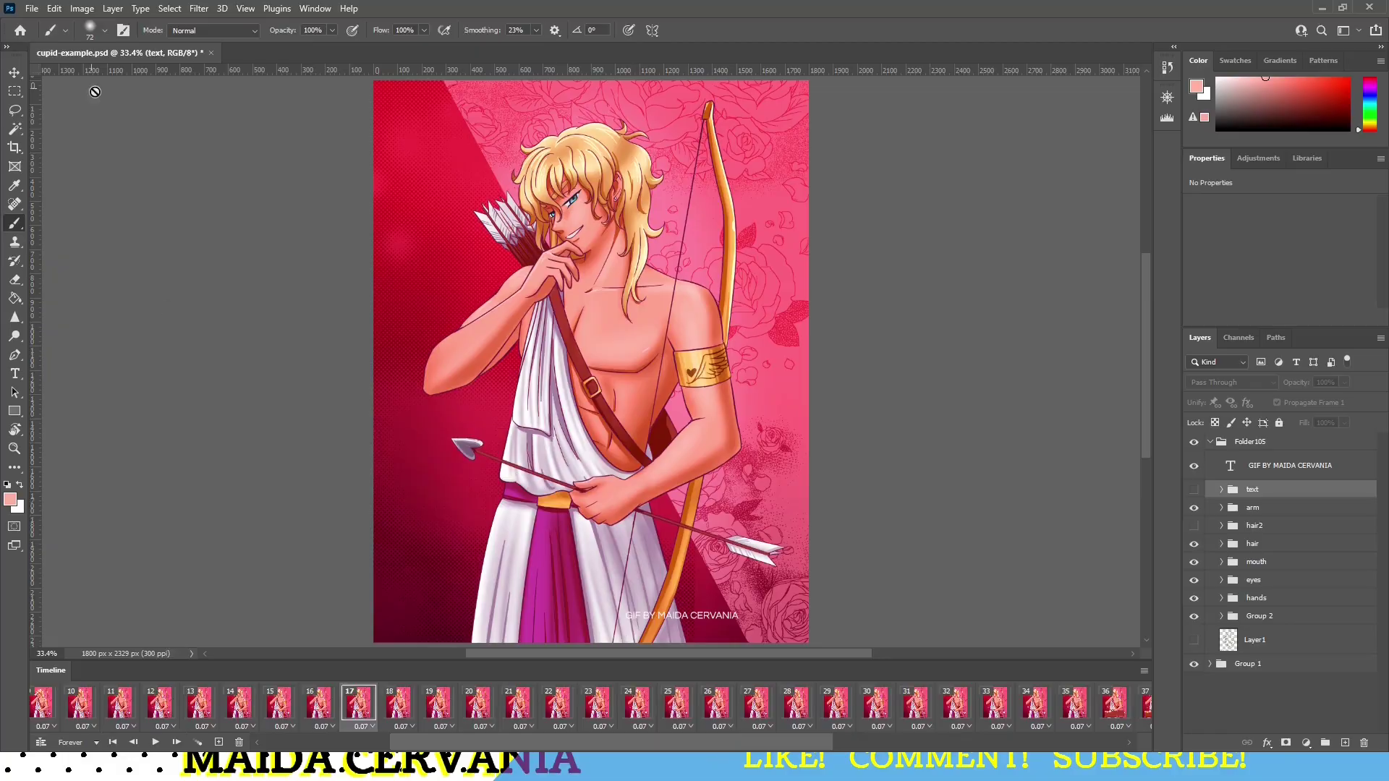